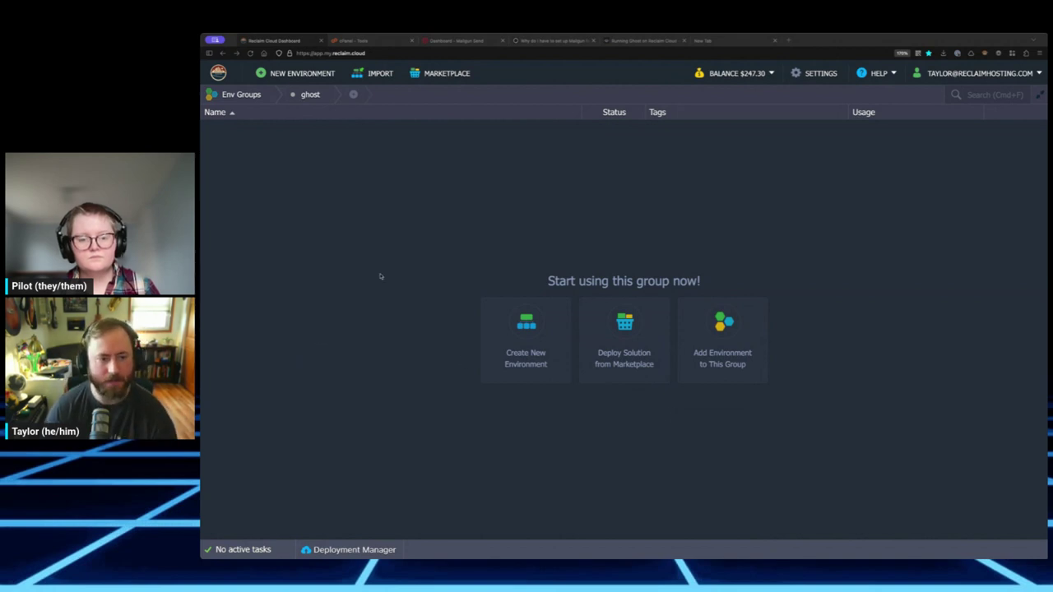
# - Open reclaim.cloud in a new tab, then return to the Reclaim Cloud dashboard
pyautogui.hotkey('ctrl', 't')
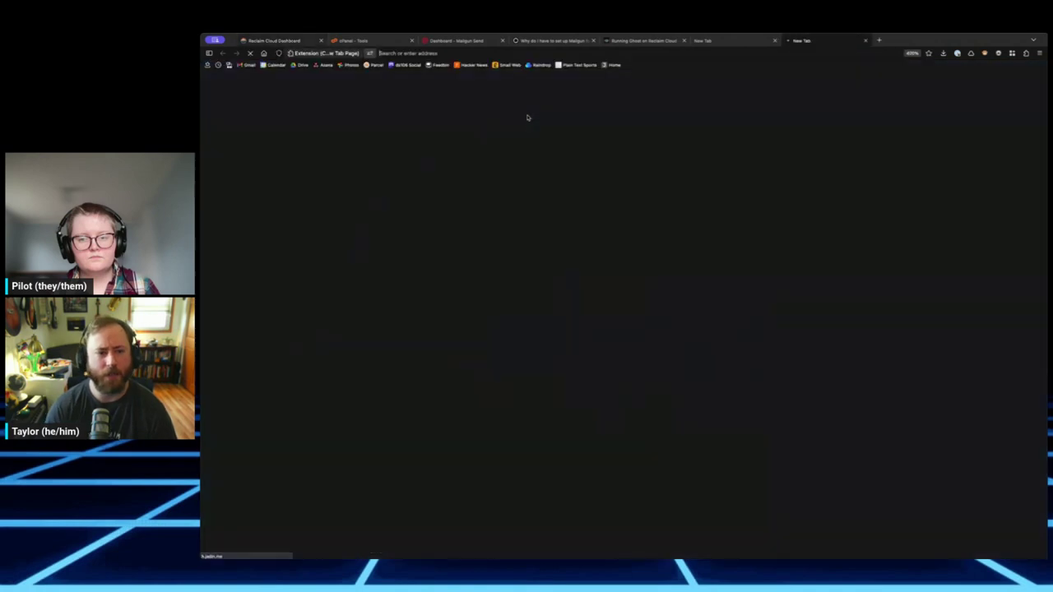
pyautogui.write('reclaim.cloud/')
pyautogui.press('Return')
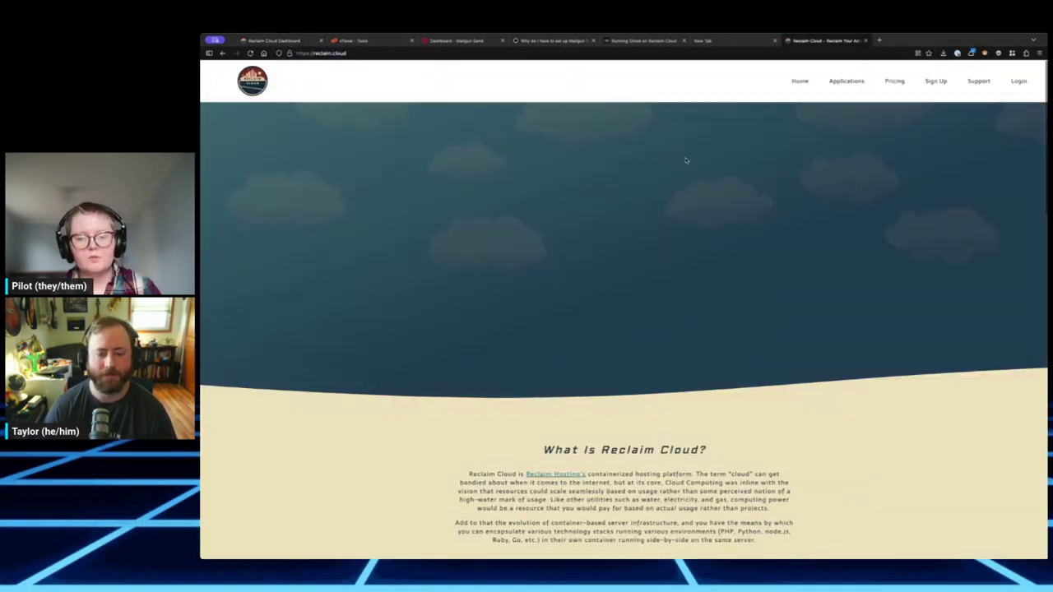
pyautogui.scroll(-5, 686, 159)
pyautogui.scroll(3, 778, 146)
pyautogui.scroll(2, 949, 137)
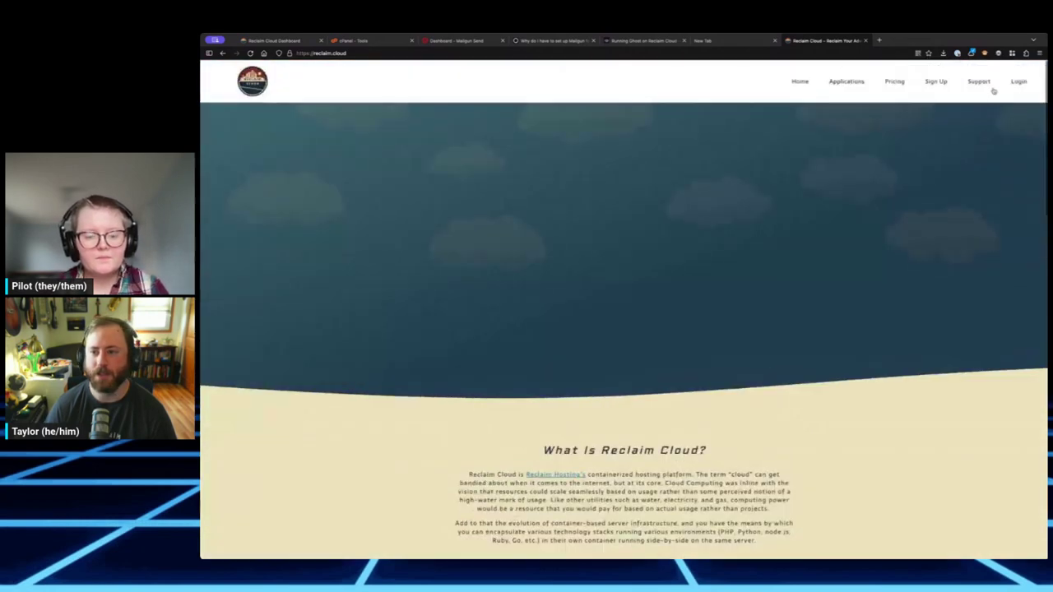
pyautogui.click(276, 41)
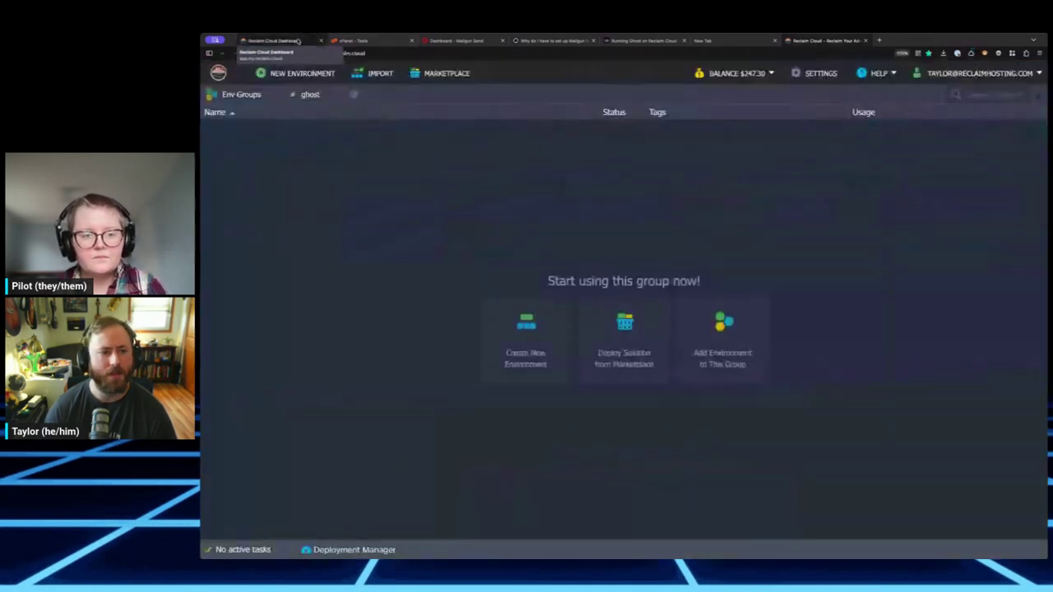
pyautogui.middleClick(840, 40)
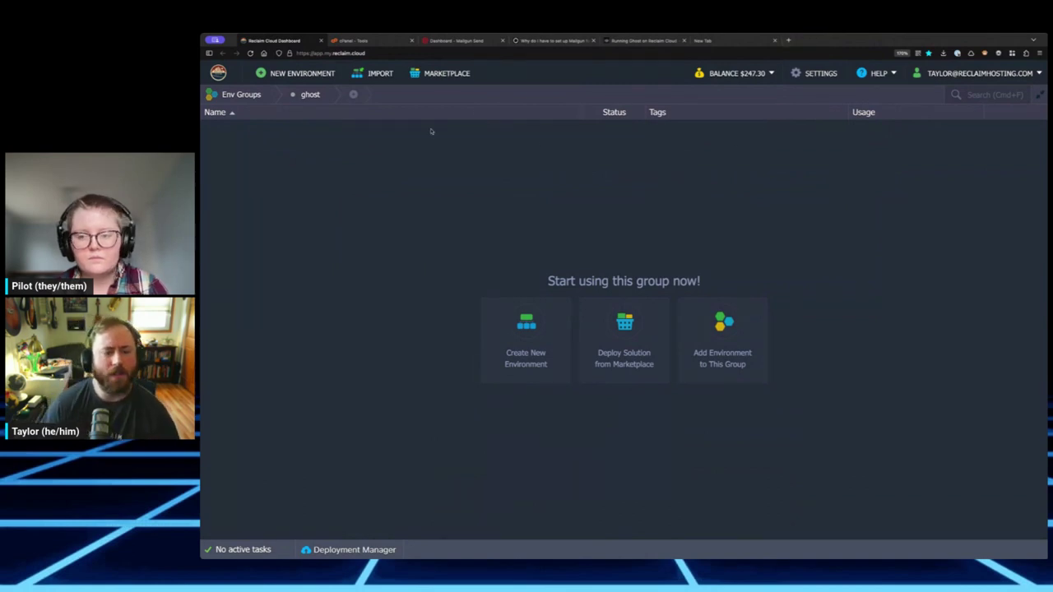
# - Search the Marketplace for 'ghost' and open the Ghost install dialog
pyautogui.click(447, 76)
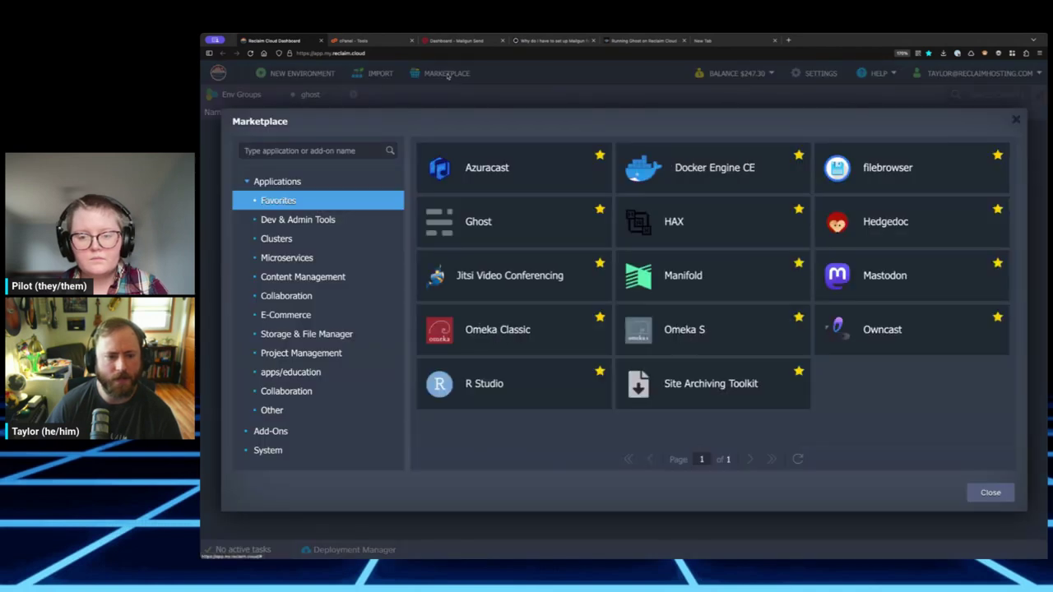
pyautogui.click(350, 145)
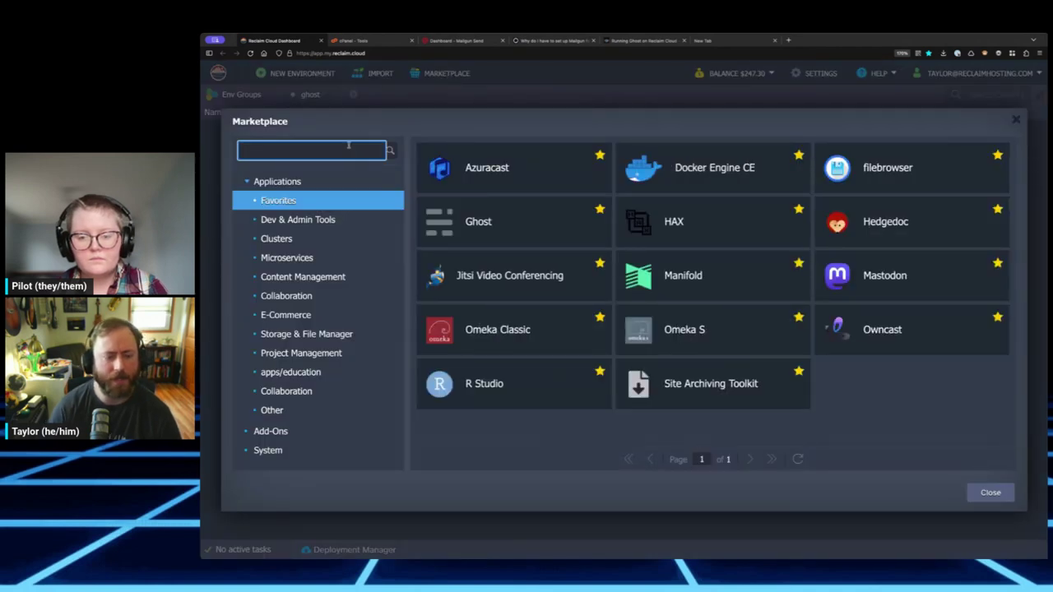
pyautogui.write('ghost')
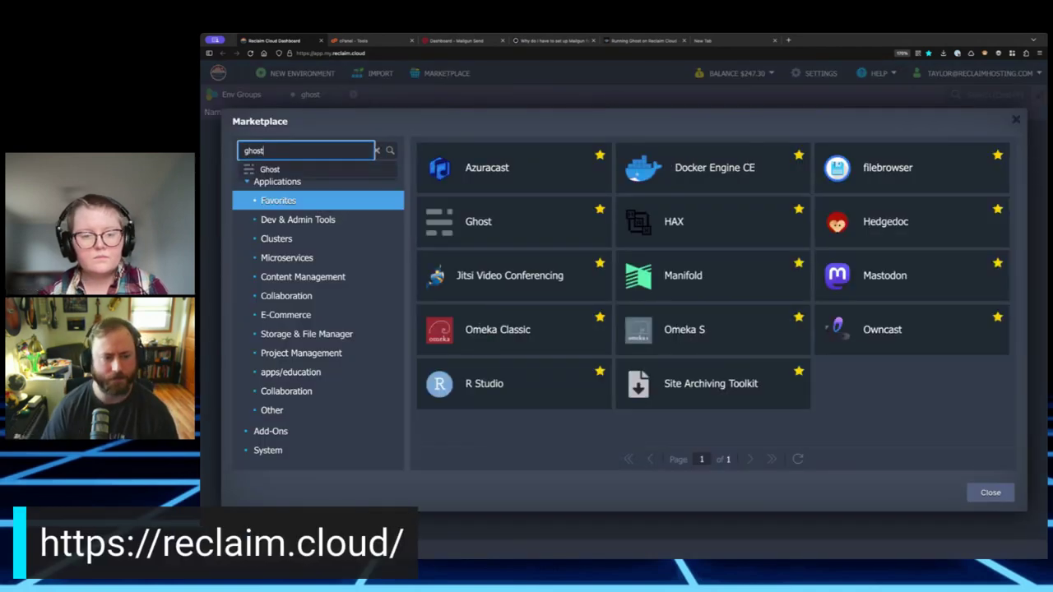
pyautogui.press('Return')
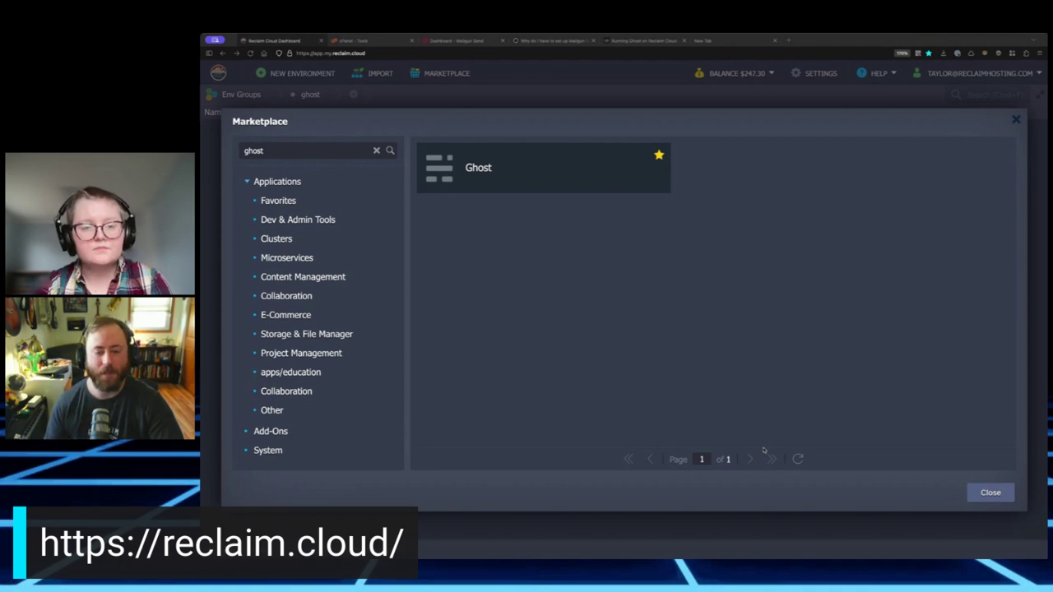
pyautogui.moveTo(576, 202)
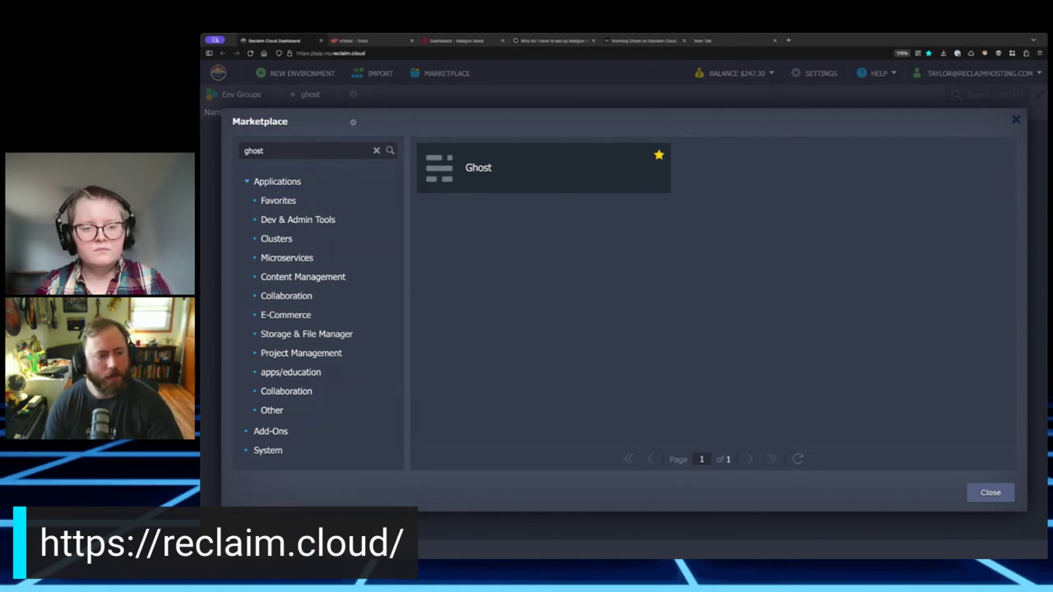
pyautogui.moveTo(505, 171)
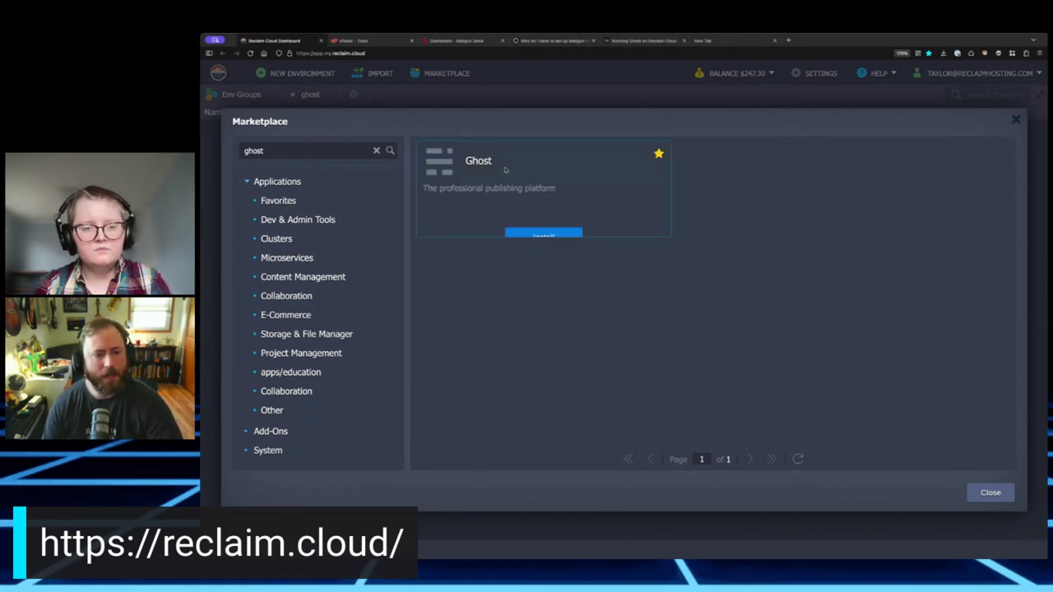
pyautogui.click(567, 237)
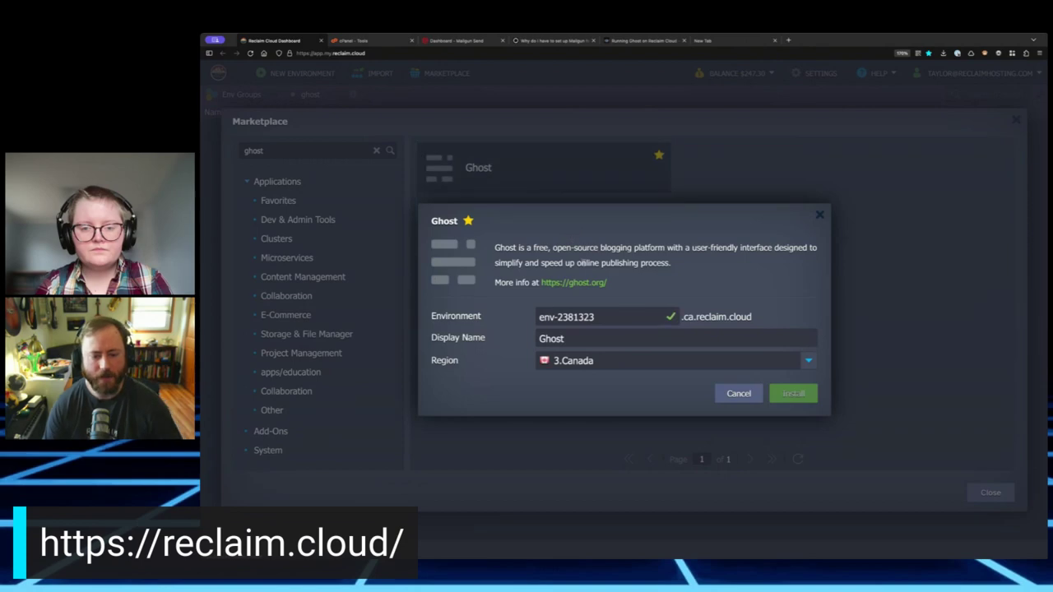
# - Install Ghost with environment name mycoolnewsletter, display name Ghost, region 3.Canada
pyautogui.click(593, 316)
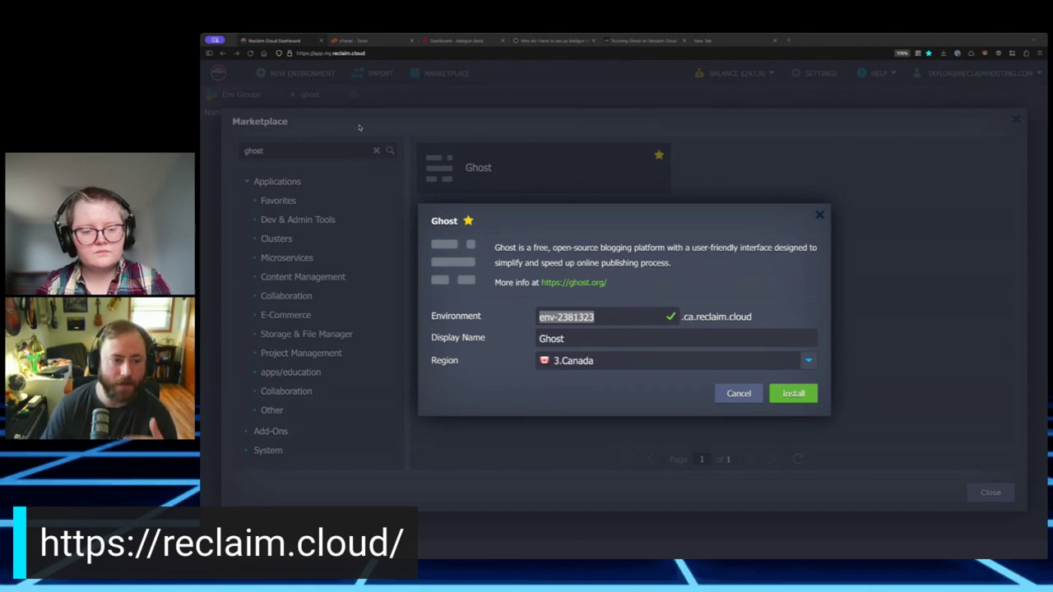
pyautogui.click(622, 317)
pyautogui.write('m')
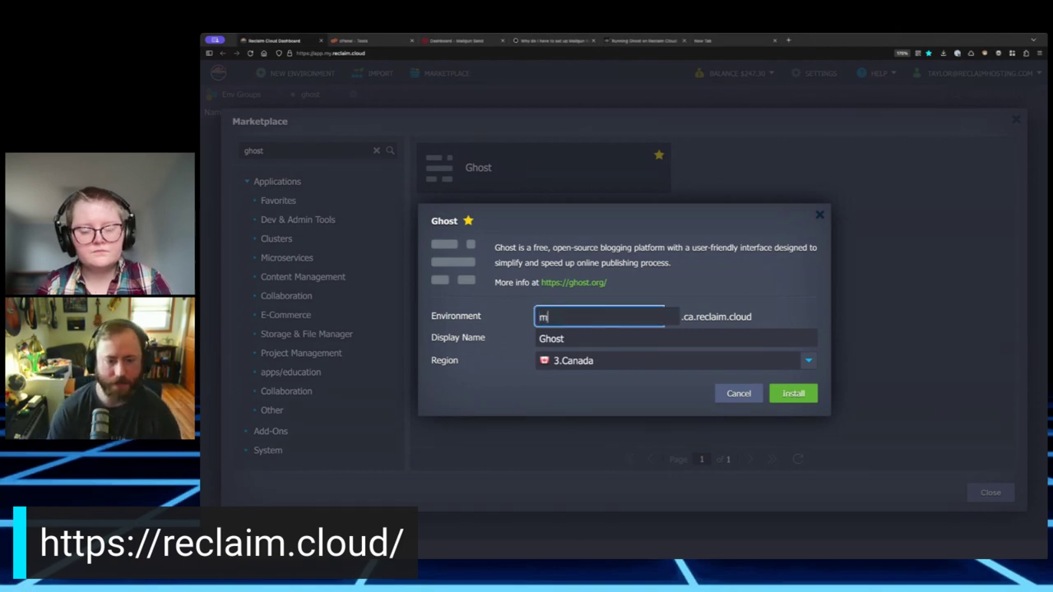
pyautogui.write('ycoolnewsletter')
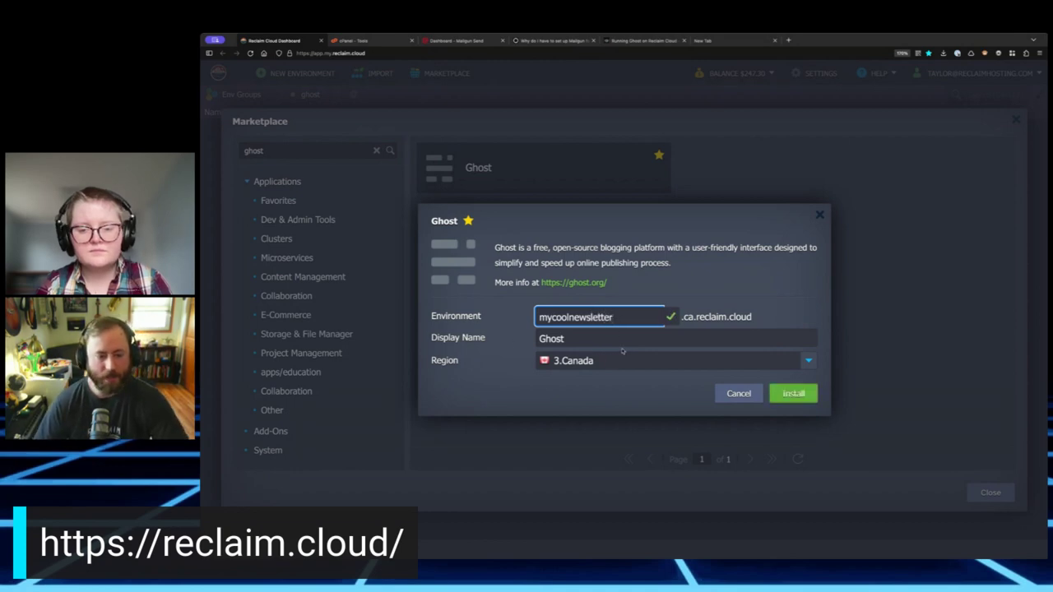
pyautogui.click(616, 339)
pyautogui.click(611, 344)
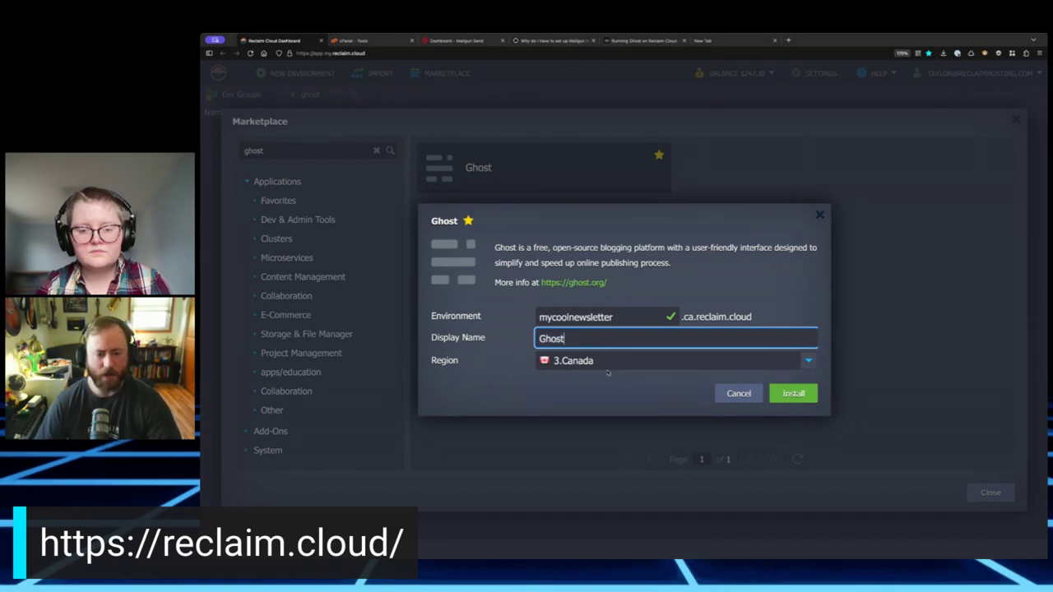
pyautogui.click(608, 374)
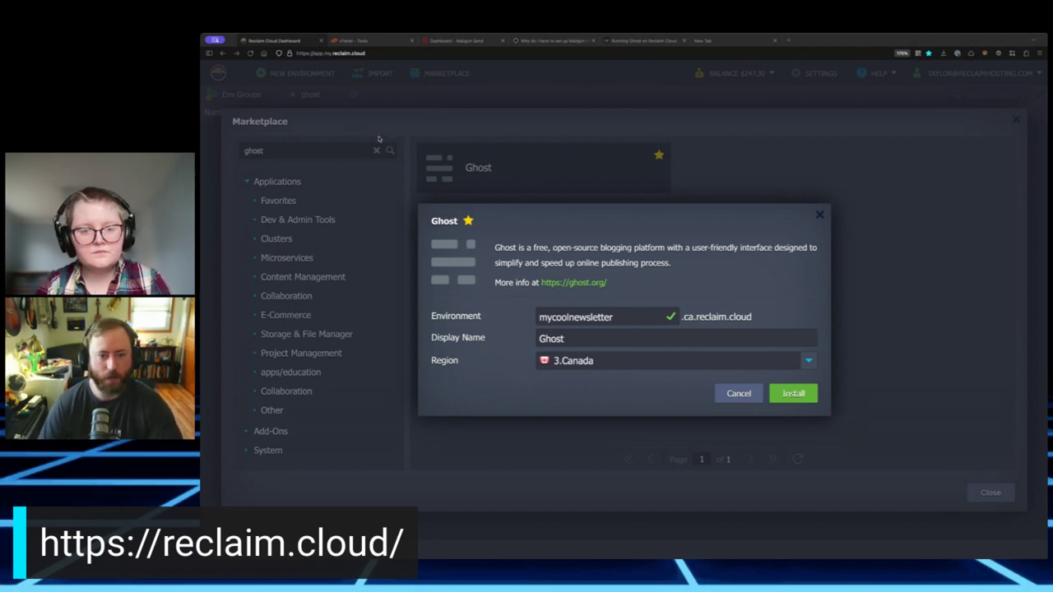
pyautogui.click(599, 360)
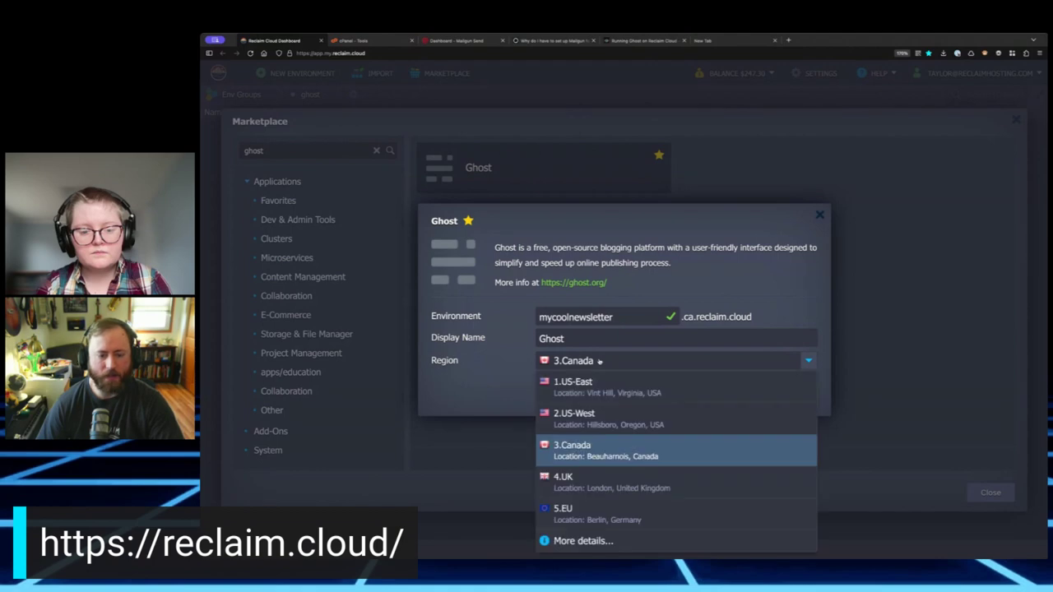
pyautogui.click(640, 449)
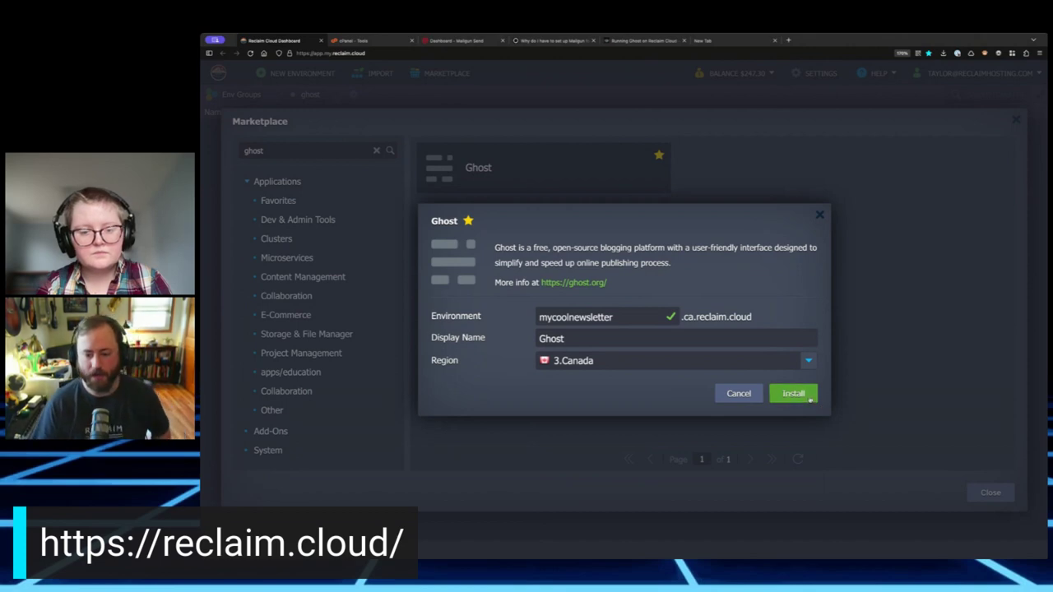
pyautogui.click(807, 395)
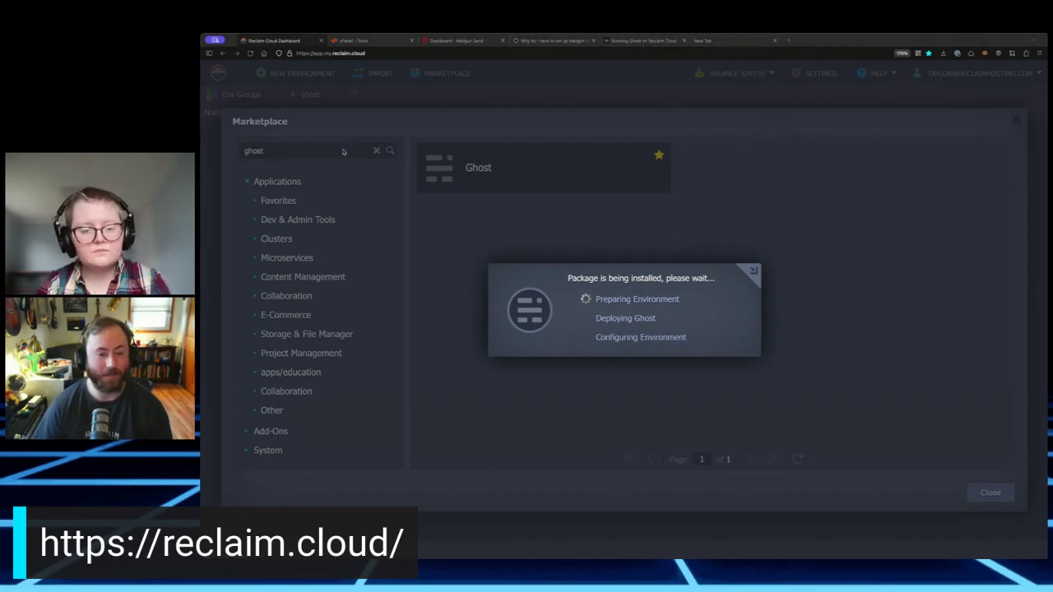
# - Highlight the Domain name, Reclaim Cloud account and Mailgun account items in the notes
pyautogui.click(703, 40)
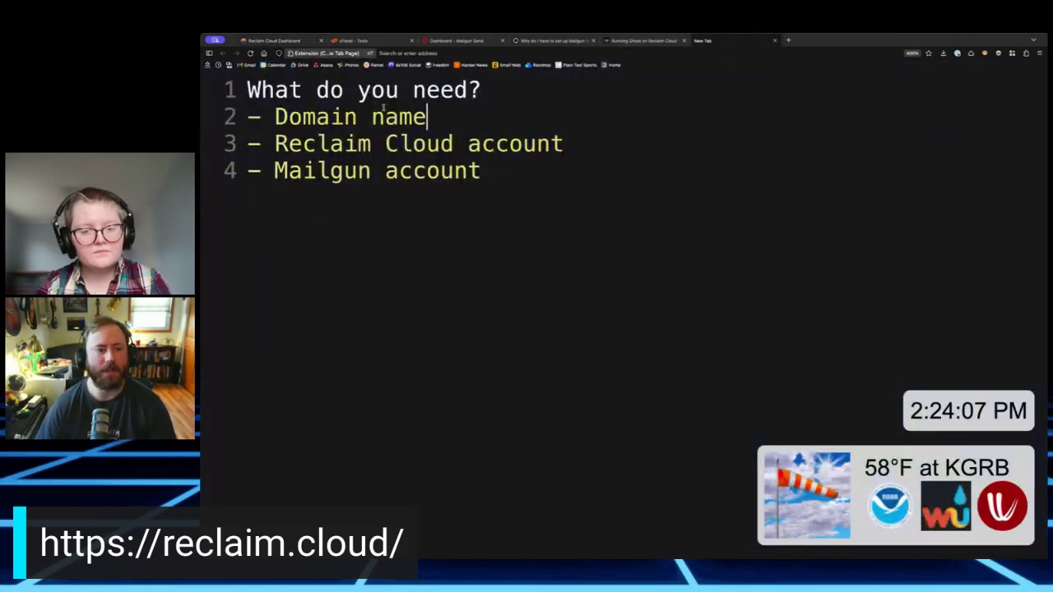
pyautogui.doubleClick(335, 112)
pyautogui.doubleClick(414, 116)
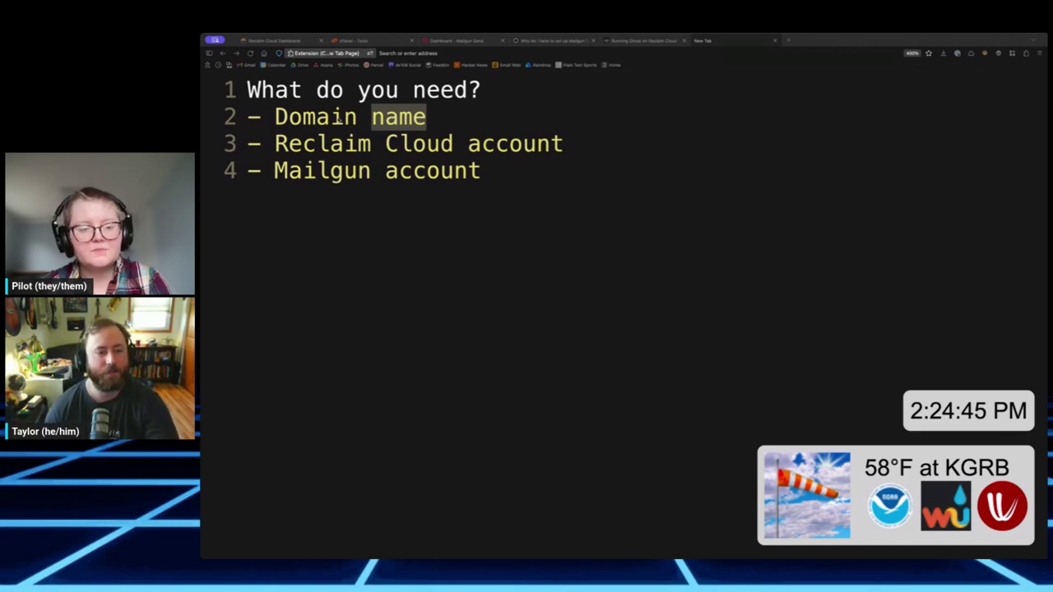
pyautogui.doubleClick(338, 122)
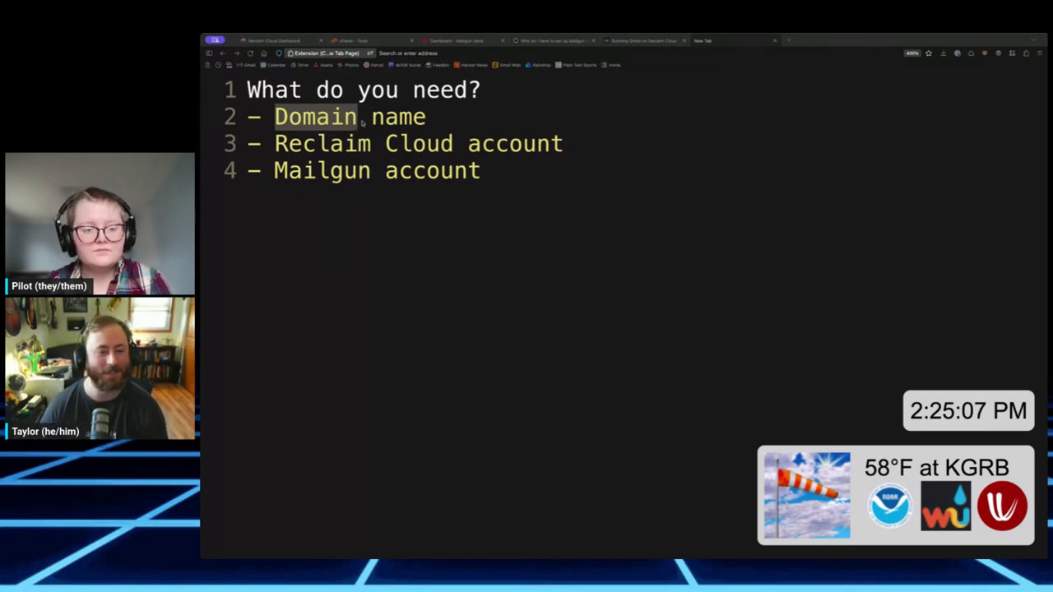
pyautogui.doubleClick(419, 144)
pyautogui.tripleClick(418, 144)
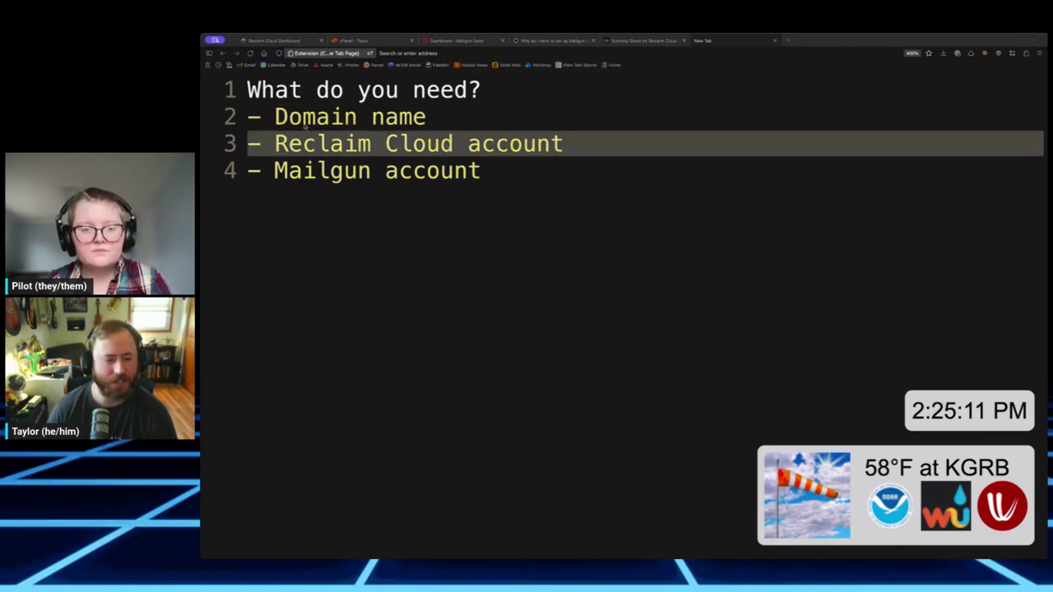
pyautogui.tripleClick(329, 169)
pyautogui.click(330, 171)
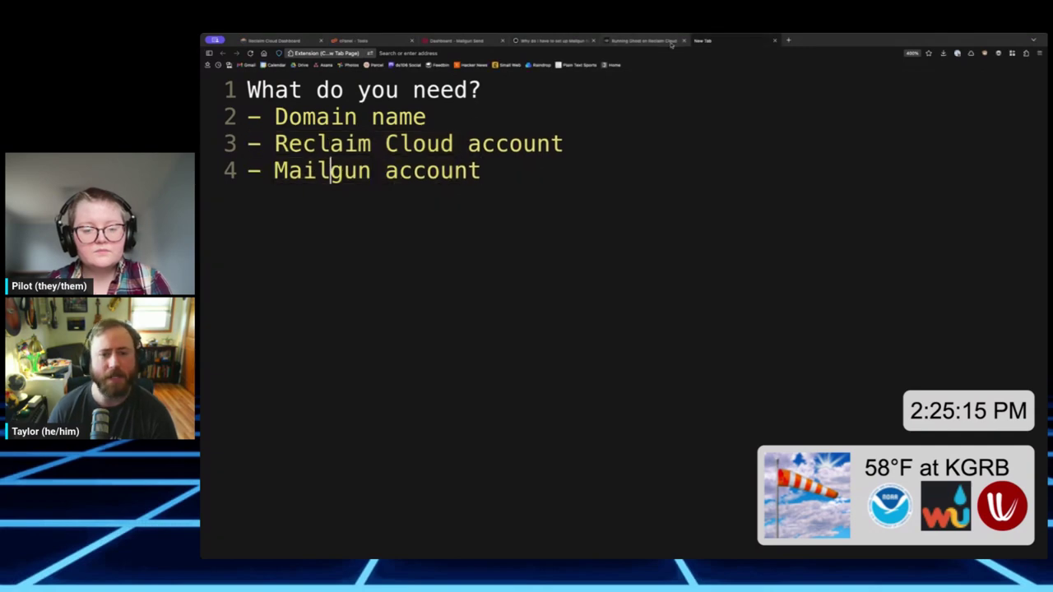
pyautogui.click(788, 41)
pyautogui.write('mailgun.com')
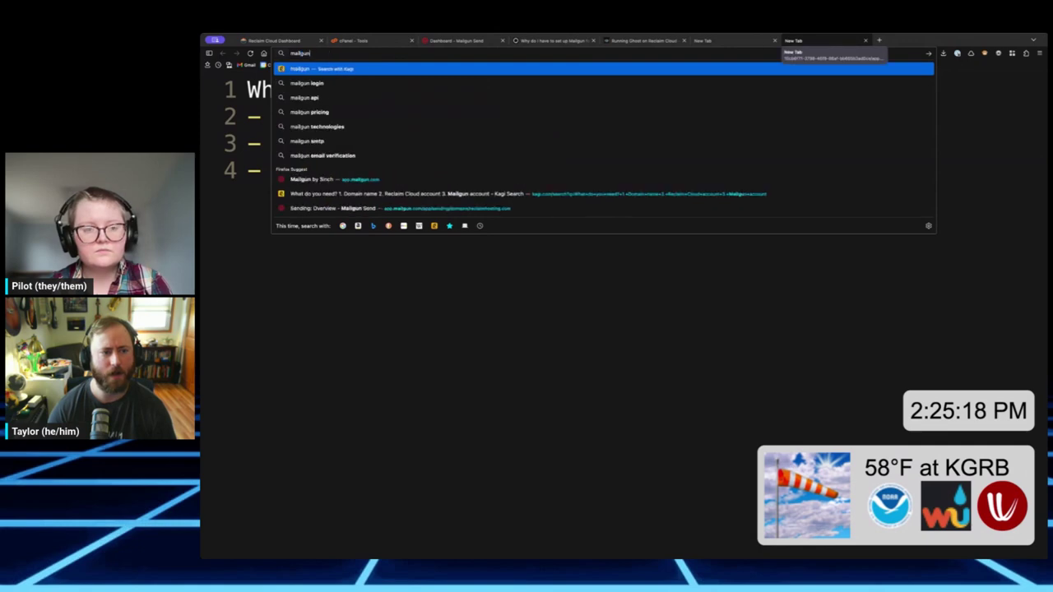
pyautogui.press('Return')
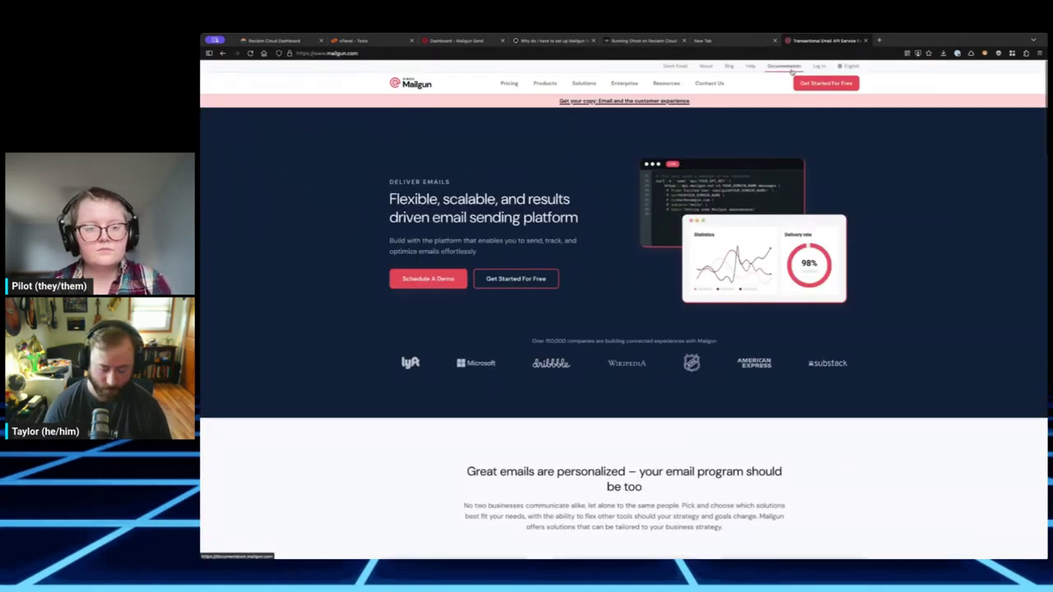
pyautogui.hotkey('ctrl', '+')
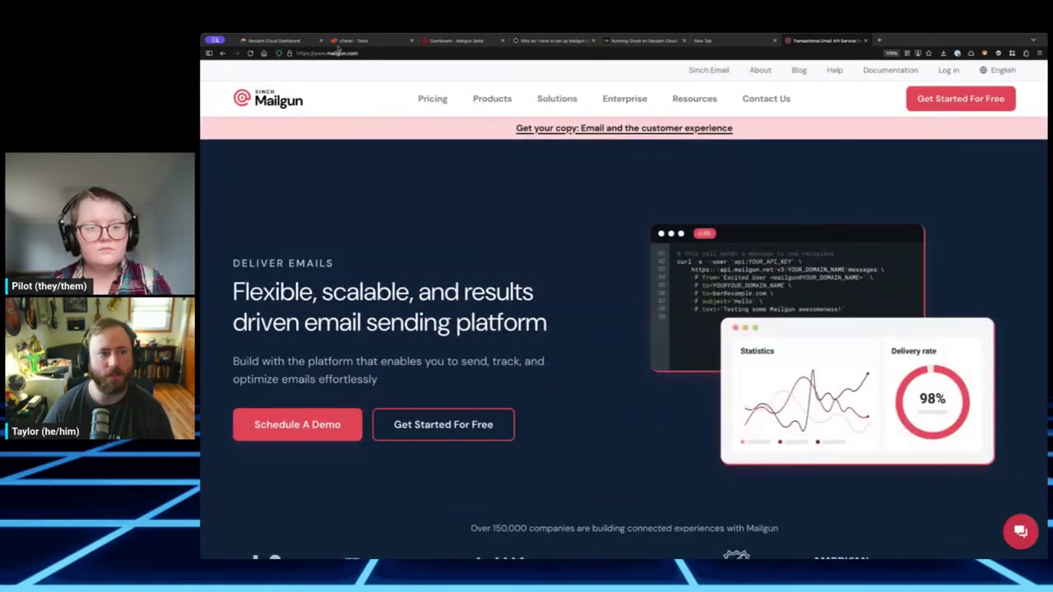
pyautogui.click(333, 53)
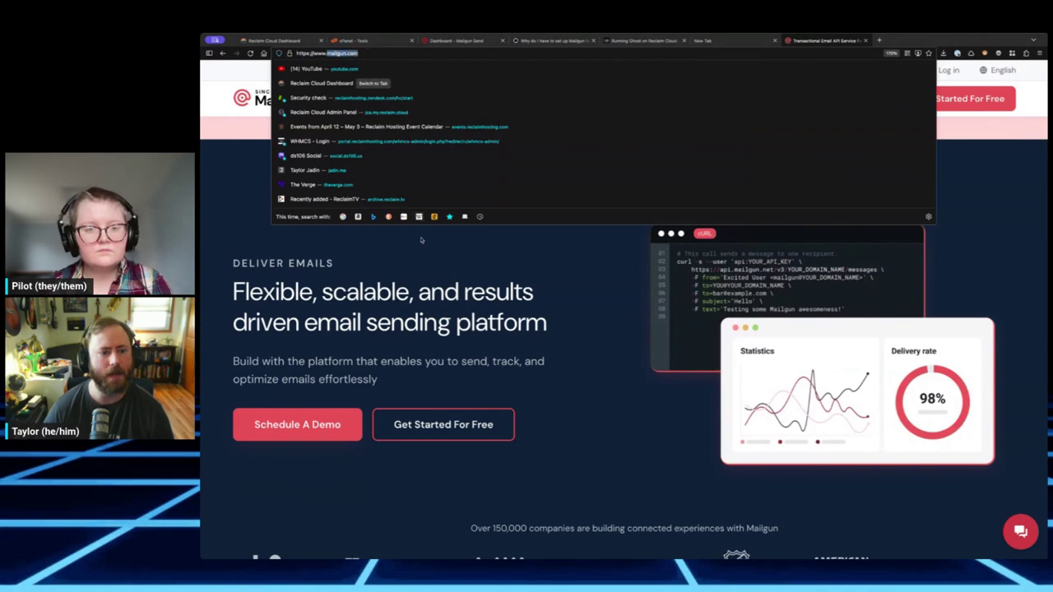
pyautogui.click(420, 246)
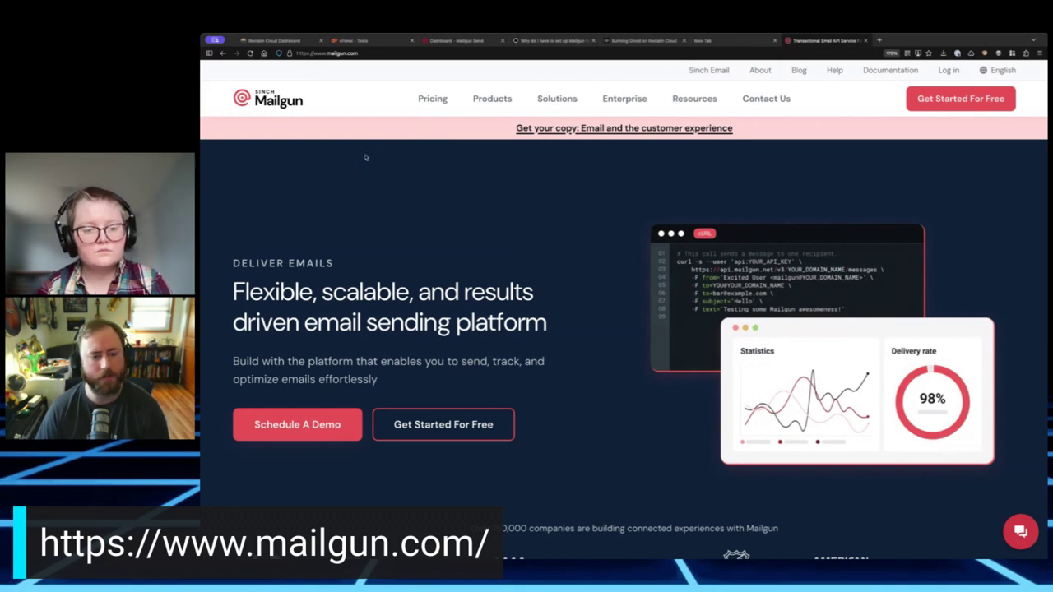
pyautogui.middleClick(810, 40)
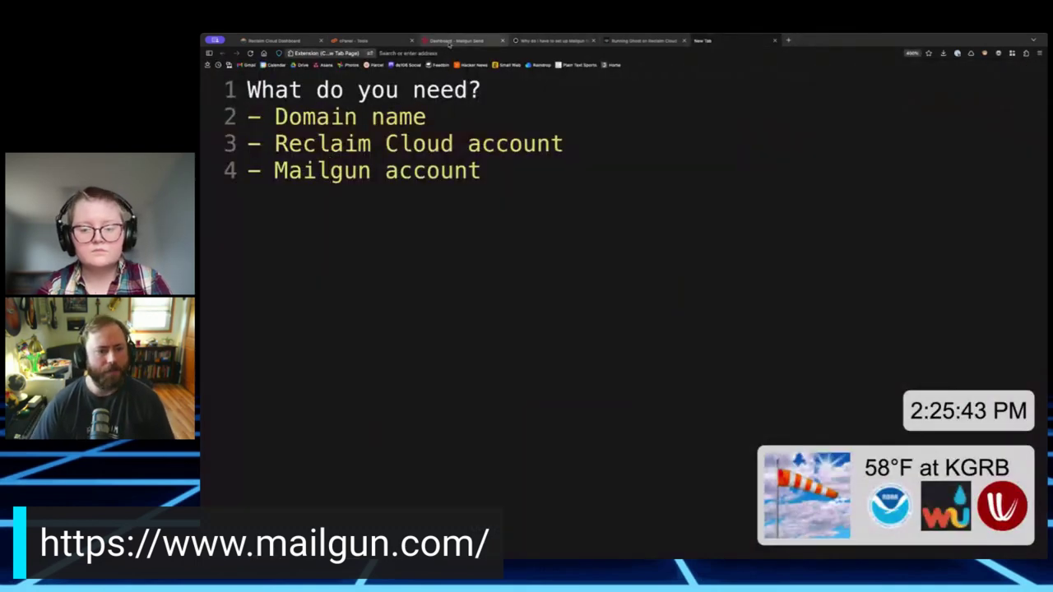
# - Return to the Reclaim Cloud dashboard showing Ghost deployed at mycoolnewsletter.ca.reclaim.cloud
pyautogui.click(564, 213)
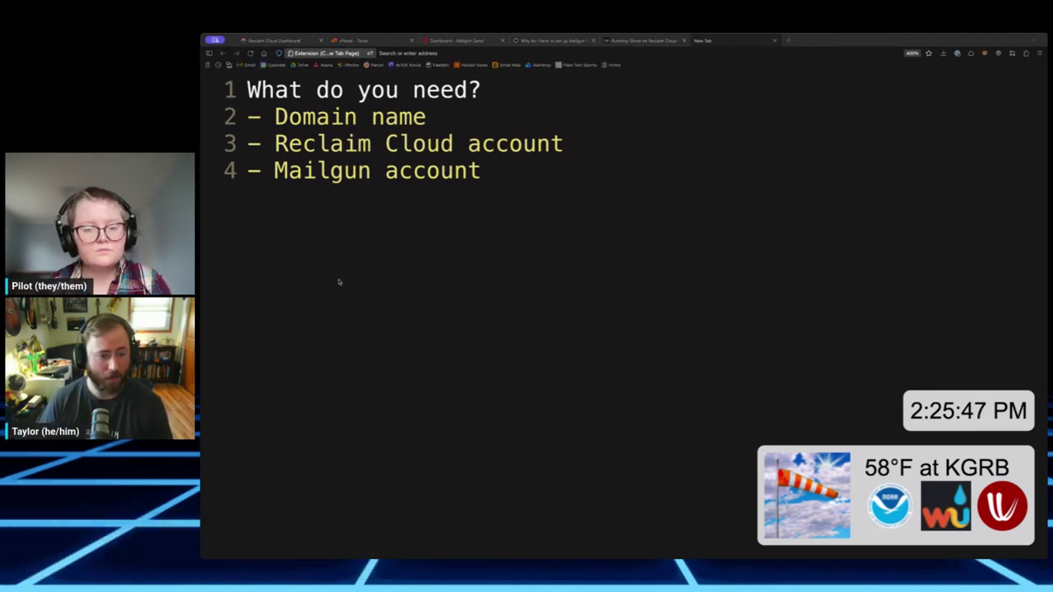
pyautogui.click(295, 43)
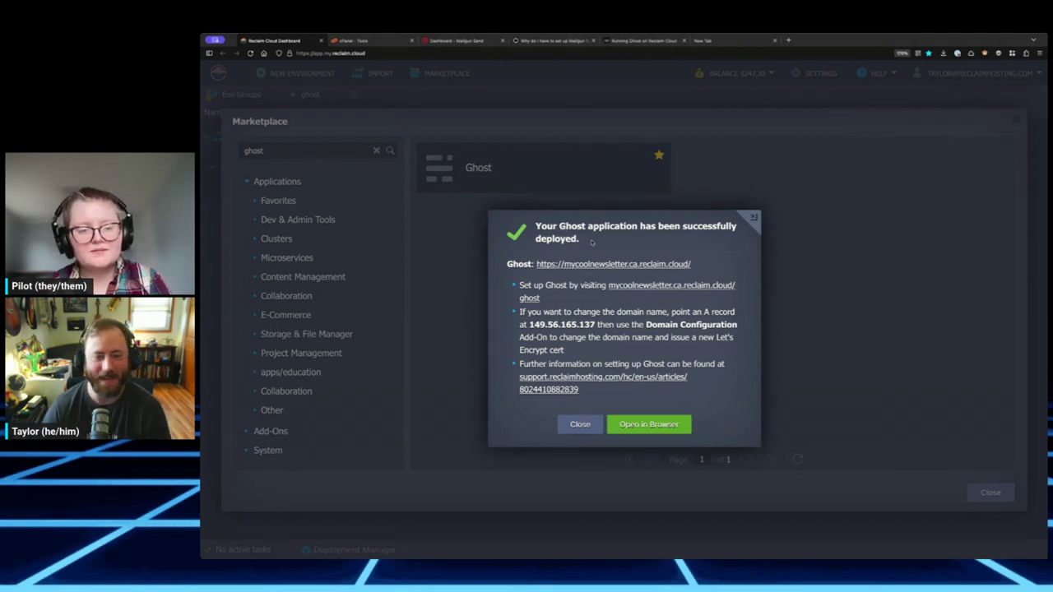
pyautogui.moveTo(536, 231); pyautogui.dragTo(615, 240)
pyautogui.click(616, 237)
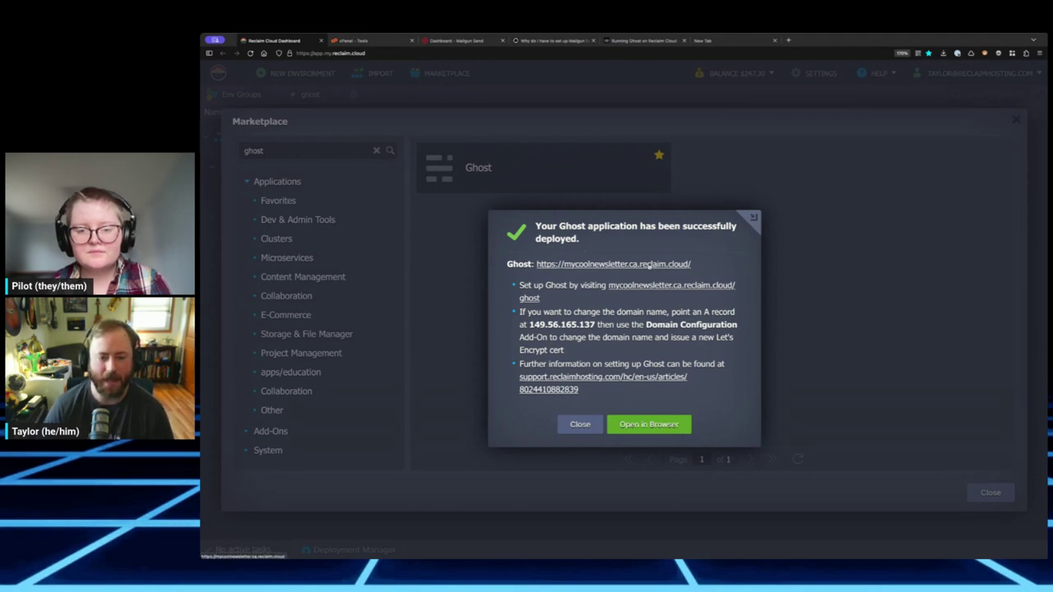
pyautogui.click(595, 264)
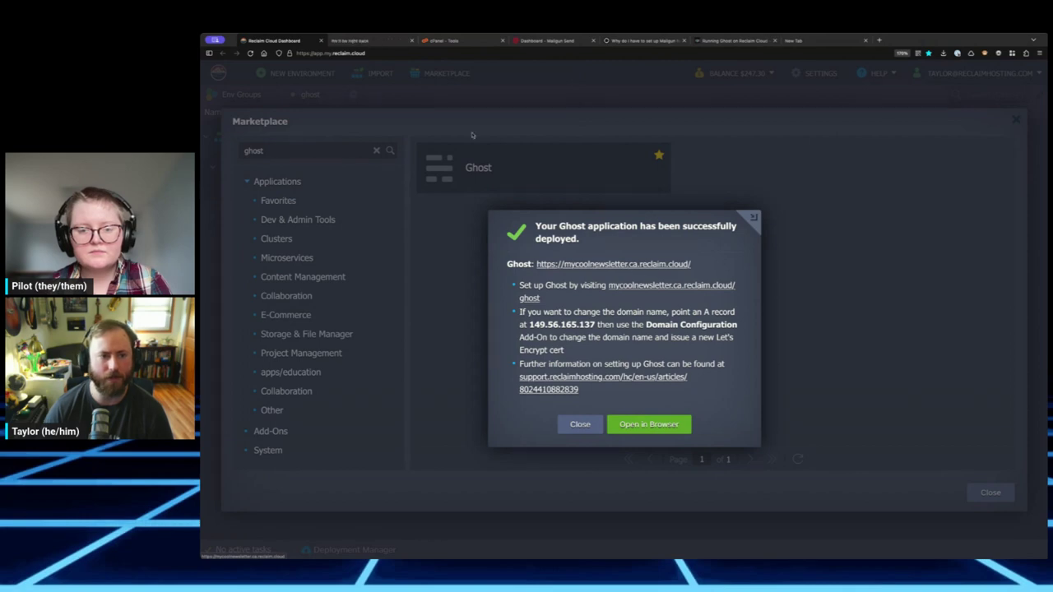
pyautogui.click(366, 40)
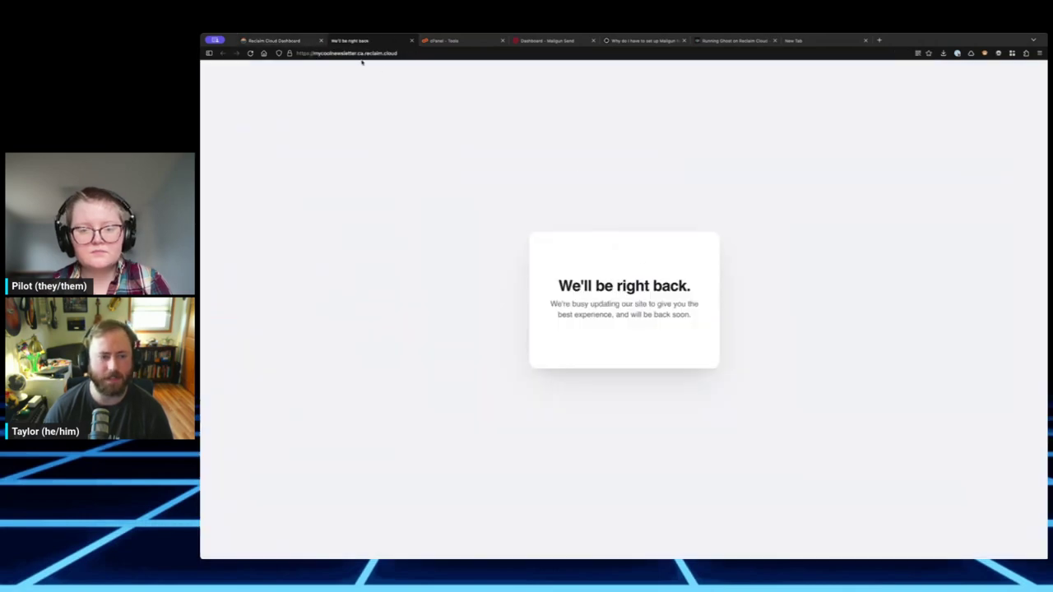
pyautogui.click(250, 53)
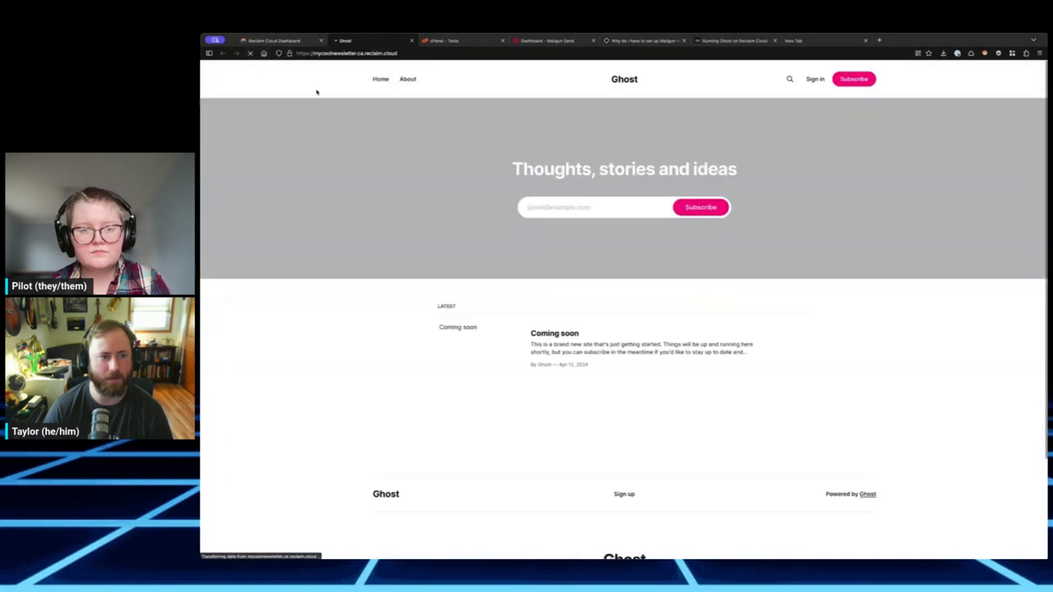
pyautogui.scroll(-3, 564, 183)
pyautogui.scroll(3, 584, 85)
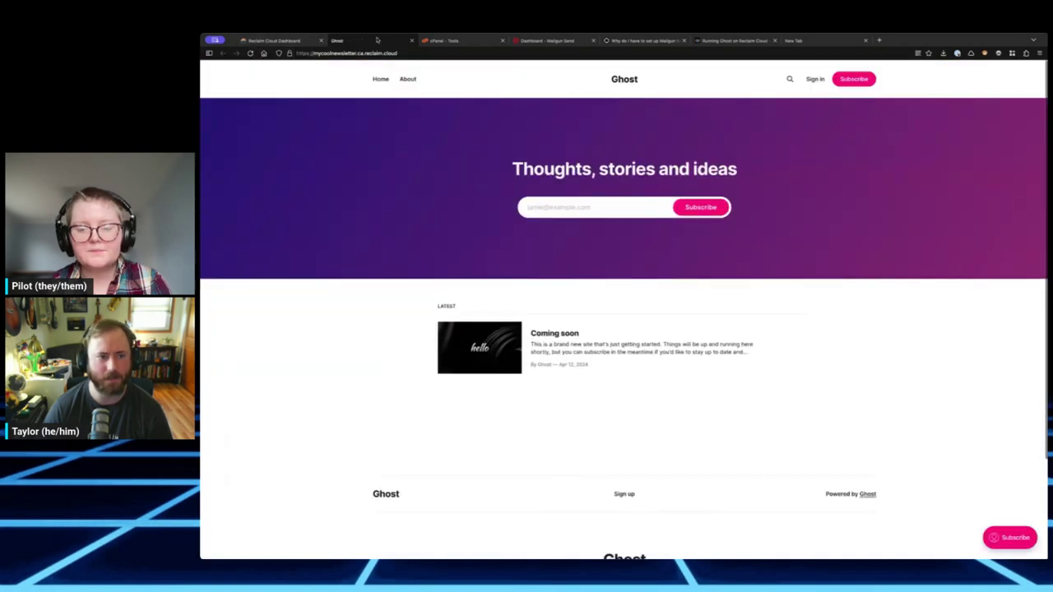
pyautogui.click(411, 40)
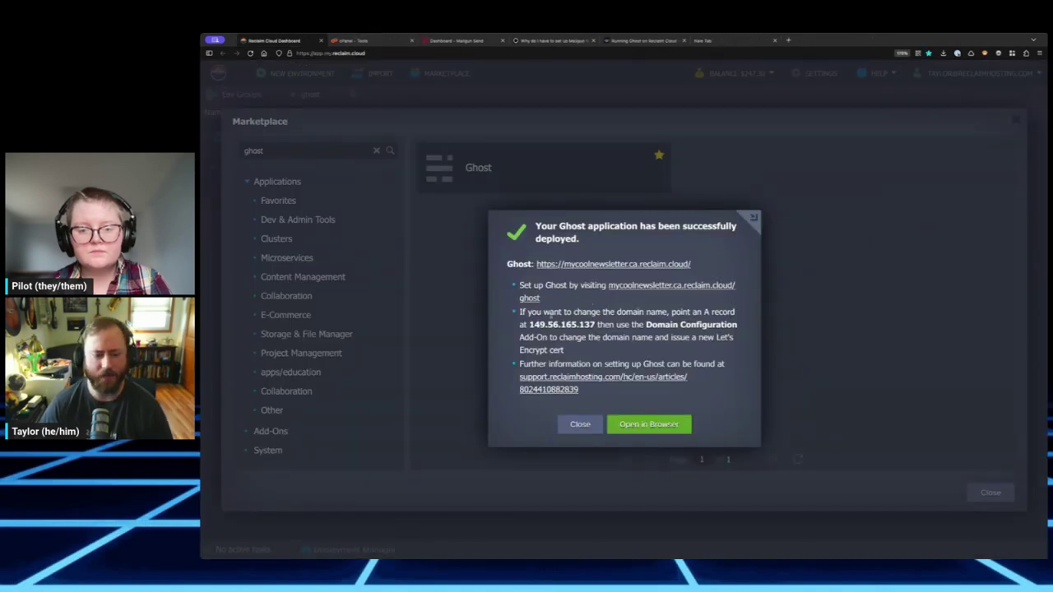
pyautogui.moveTo(676, 313); pyautogui.dragTo(730, 313)
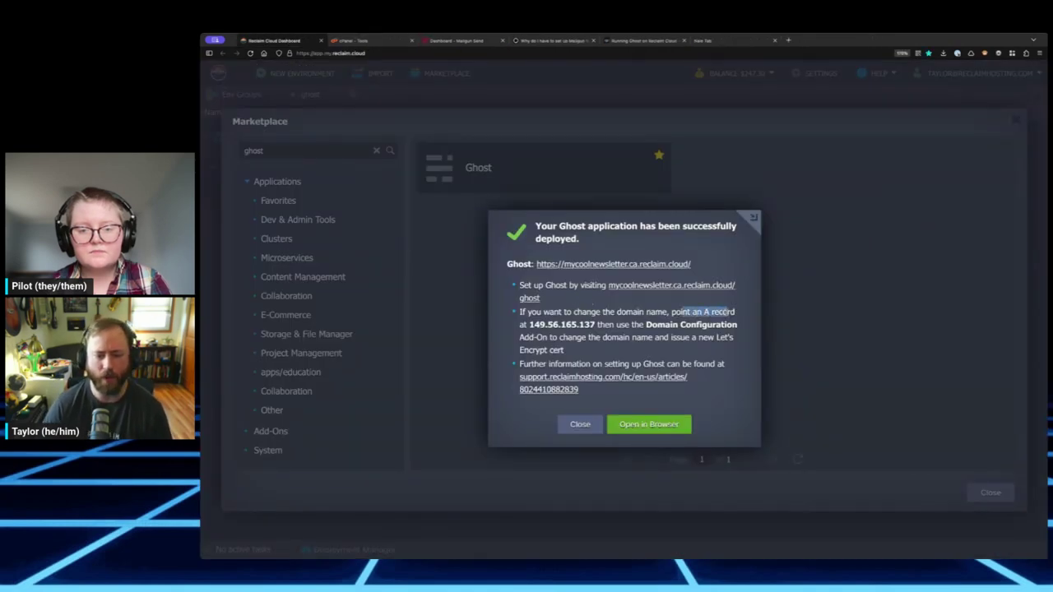
pyautogui.moveTo(528, 324); pyautogui.dragTo(737, 324)
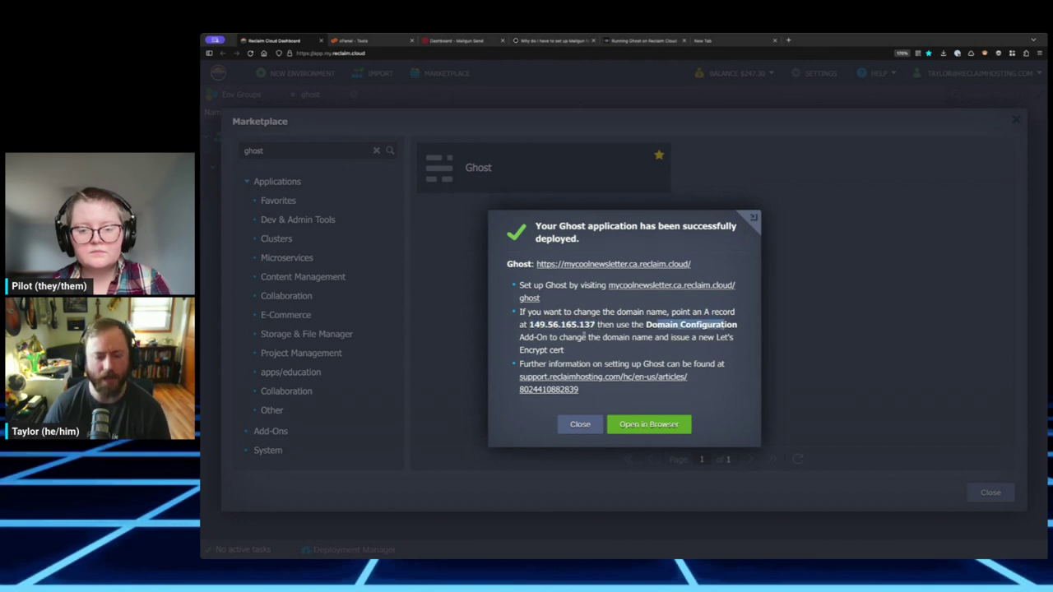
pyautogui.click(584, 337)
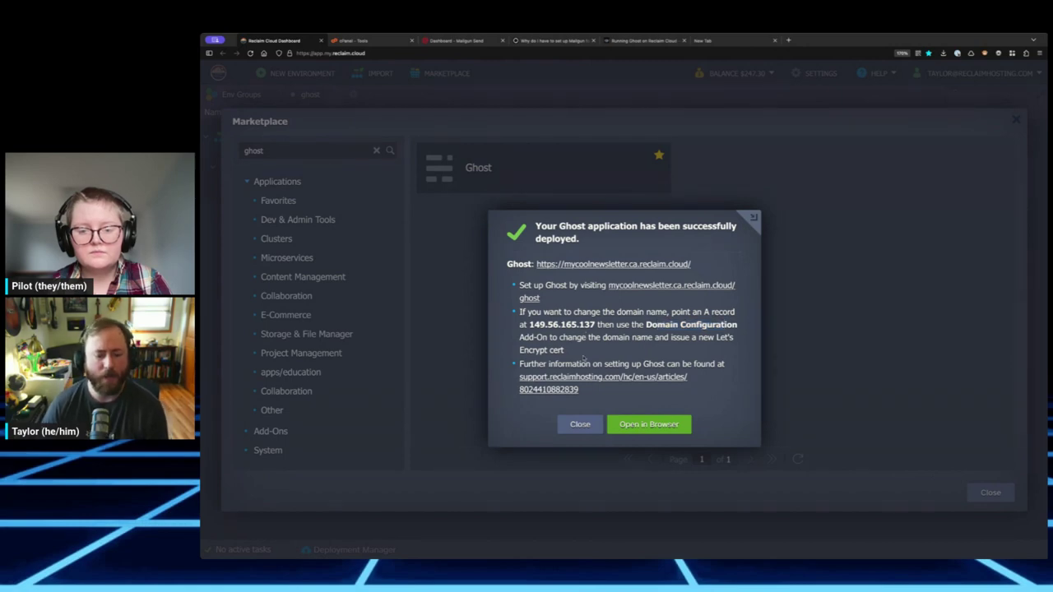
pyautogui.moveTo(573, 297); pyautogui.dragTo(544, 284)
pyautogui.click(591, 288)
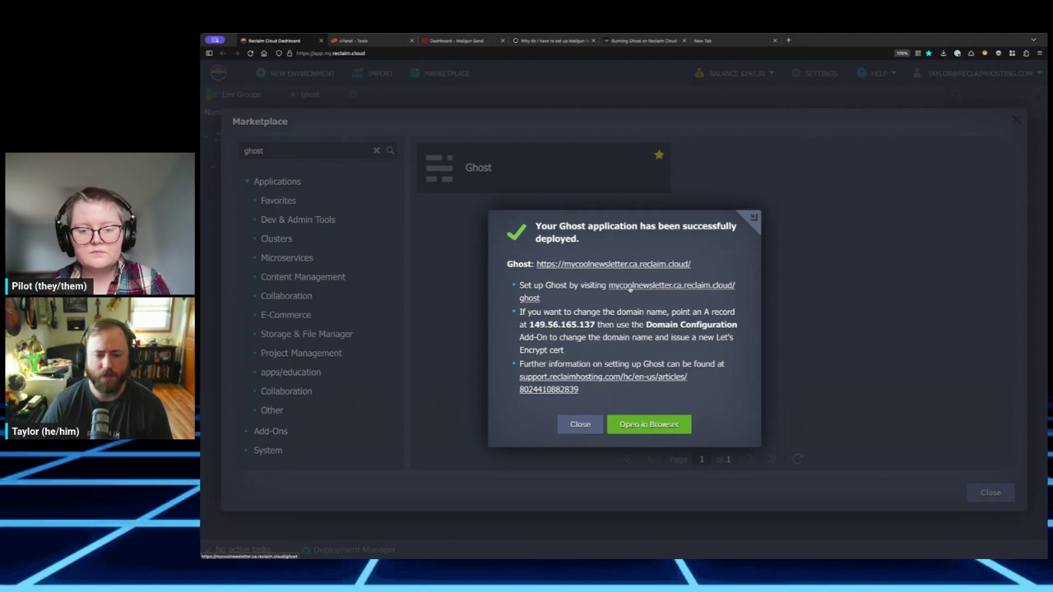
# - On the /ghost setup page, enter site title 'My Cool Newsletter' and the owner's full name
pyautogui.click(639, 285)
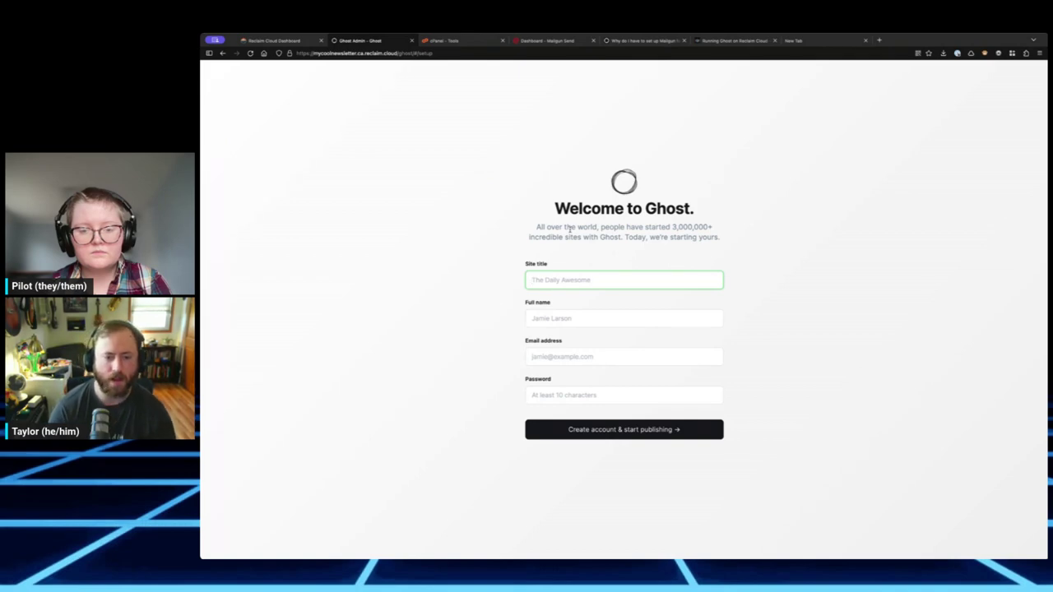
pyautogui.write('My Cool')
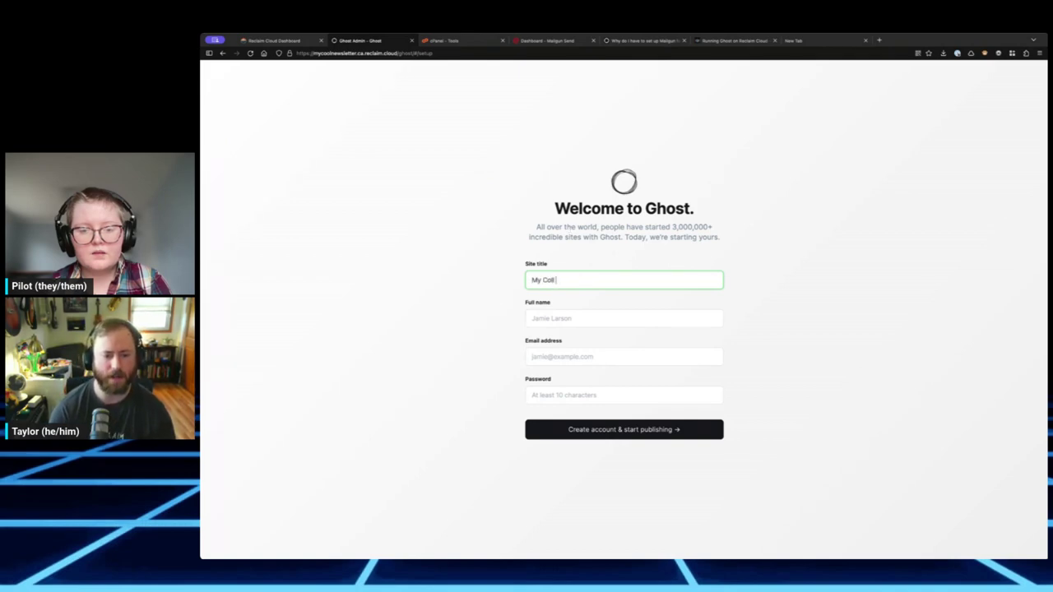
pyautogui.write(' Newsletter')
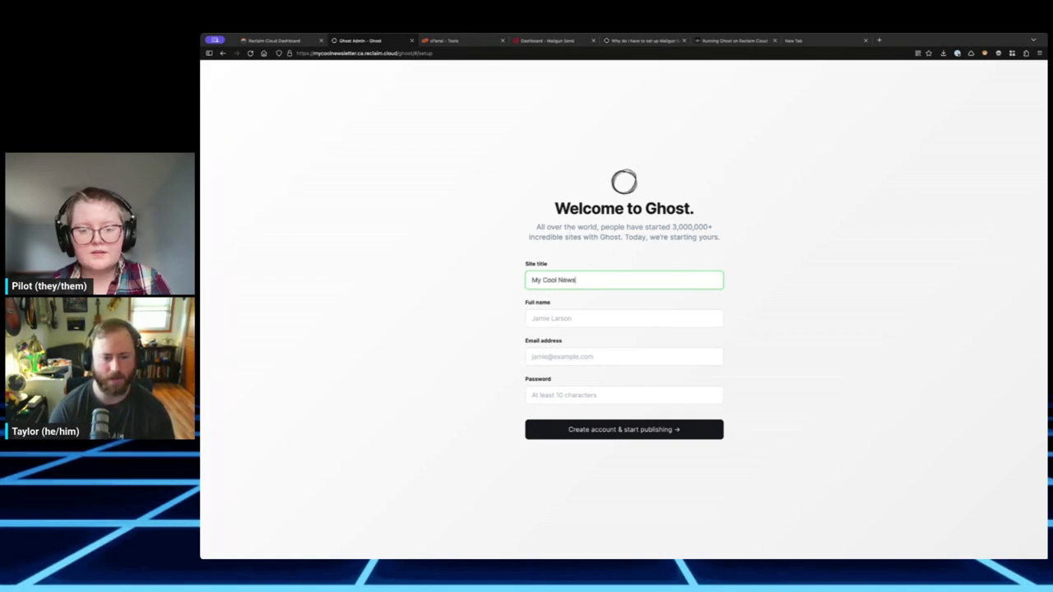
pyautogui.click(712, 318)
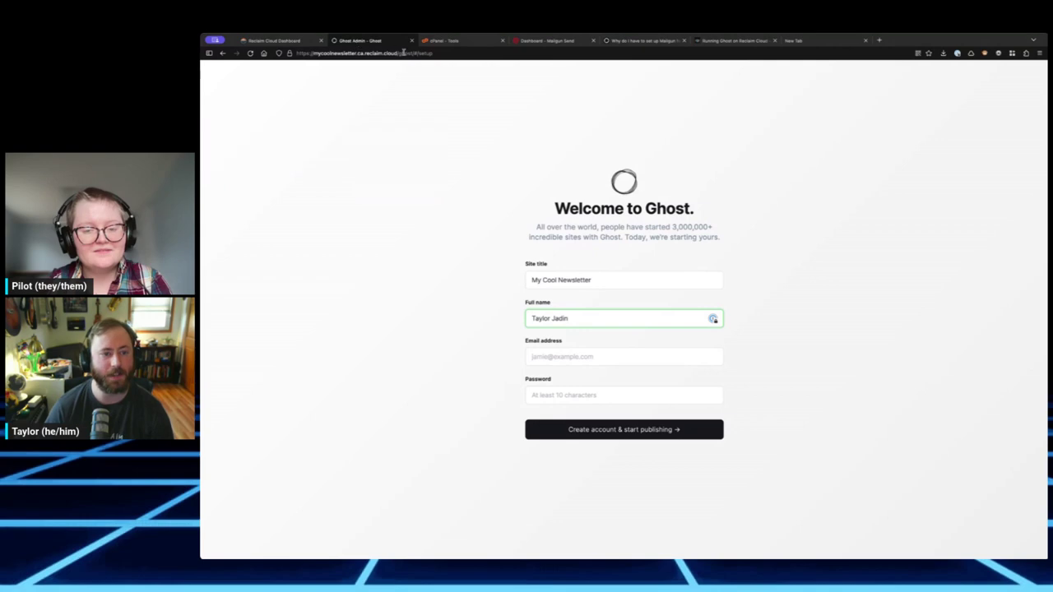
pyautogui.doubleClick(403, 53)
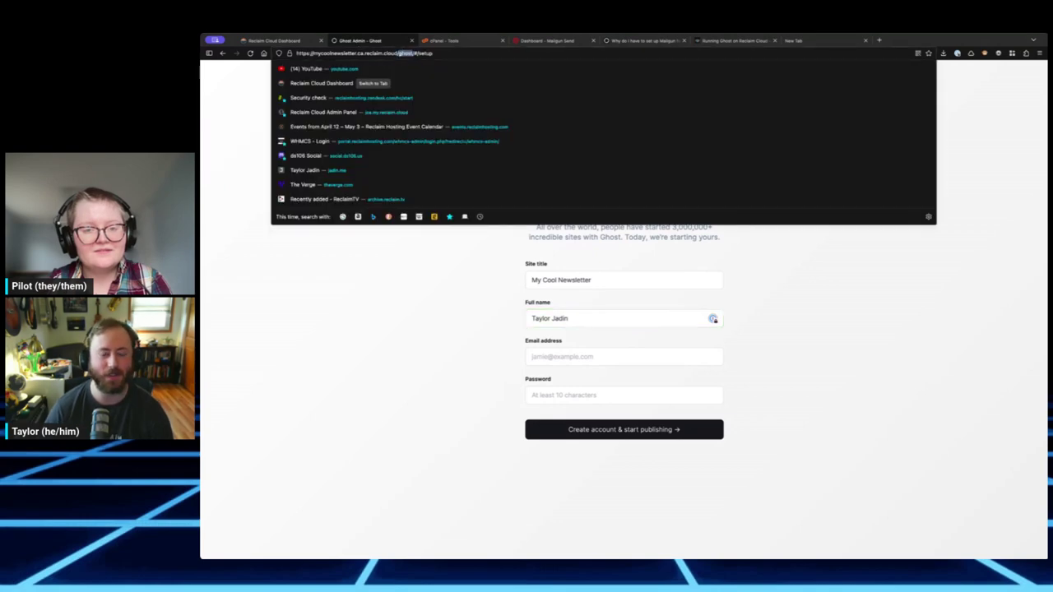
pyautogui.press('Escape')
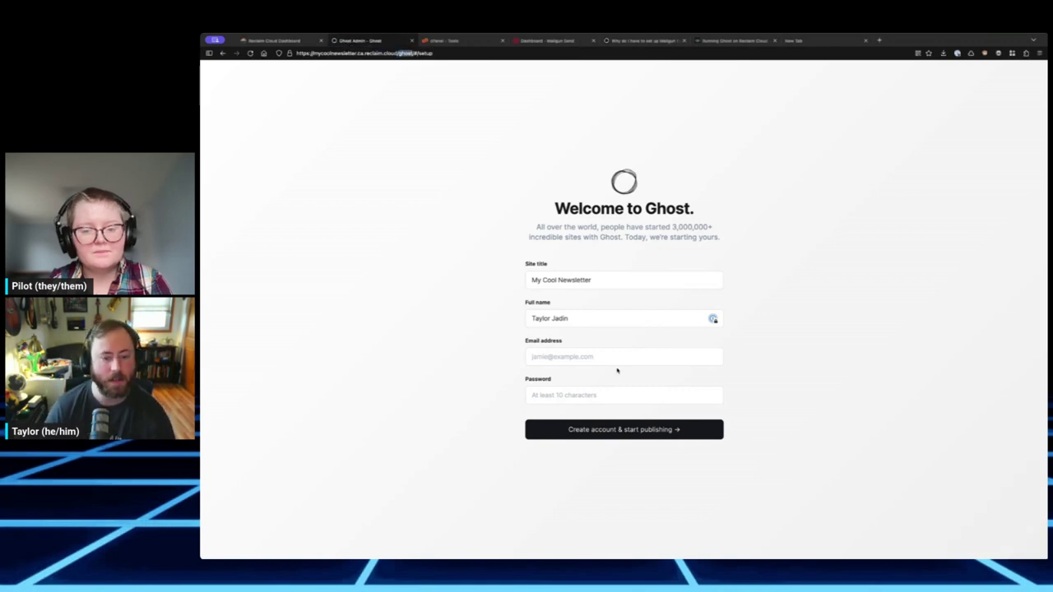
# - Fill in the owner's e-mail and a 10+ character password, then create the account
pyautogui.click(595, 356)
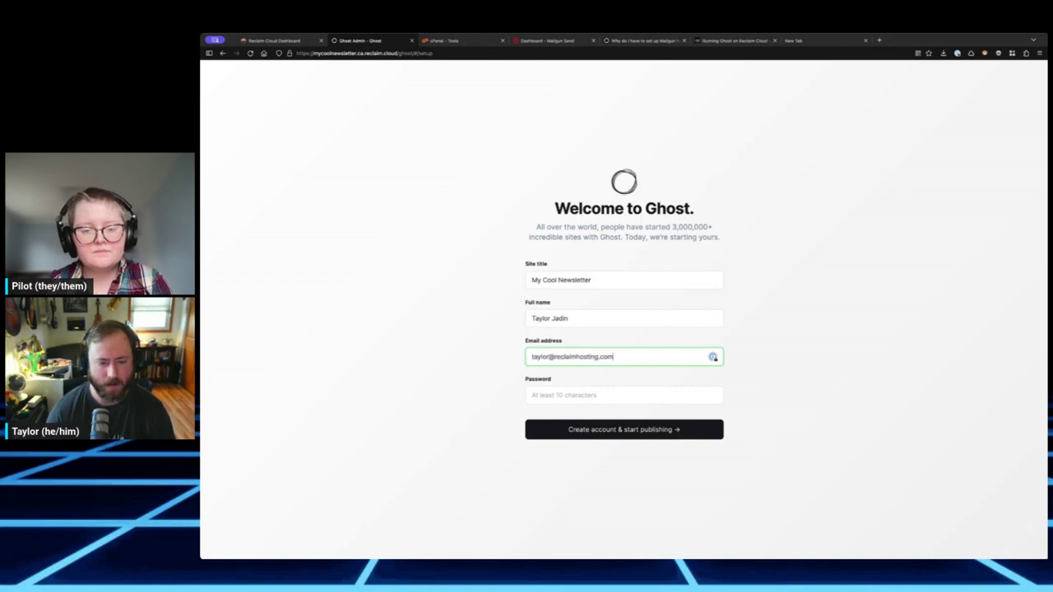
pyautogui.click(418, 314)
pyautogui.click(560, 395)
pyautogui.write('******')
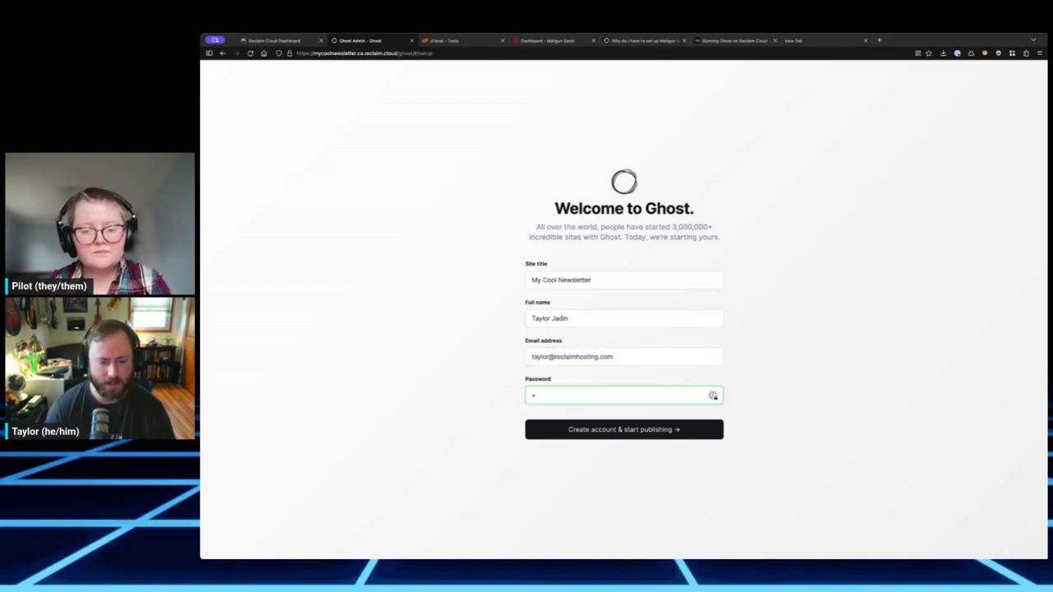
pyautogui.press('BackSpace')
pyautogui.press('BackSpace')
pyautogui.press('BackSpace')
pyautogui.press('BackSpace')
pyautogui.press('BackSpace')
pyautogui.press('BackSpace')
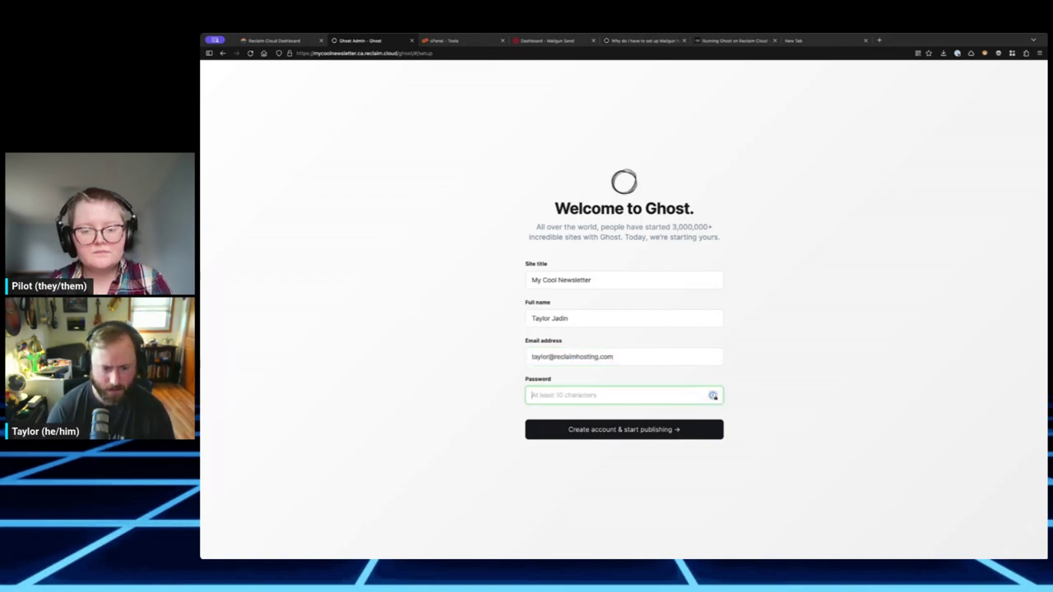
pyautogui.write('*********')
pyautogui.press('Return')
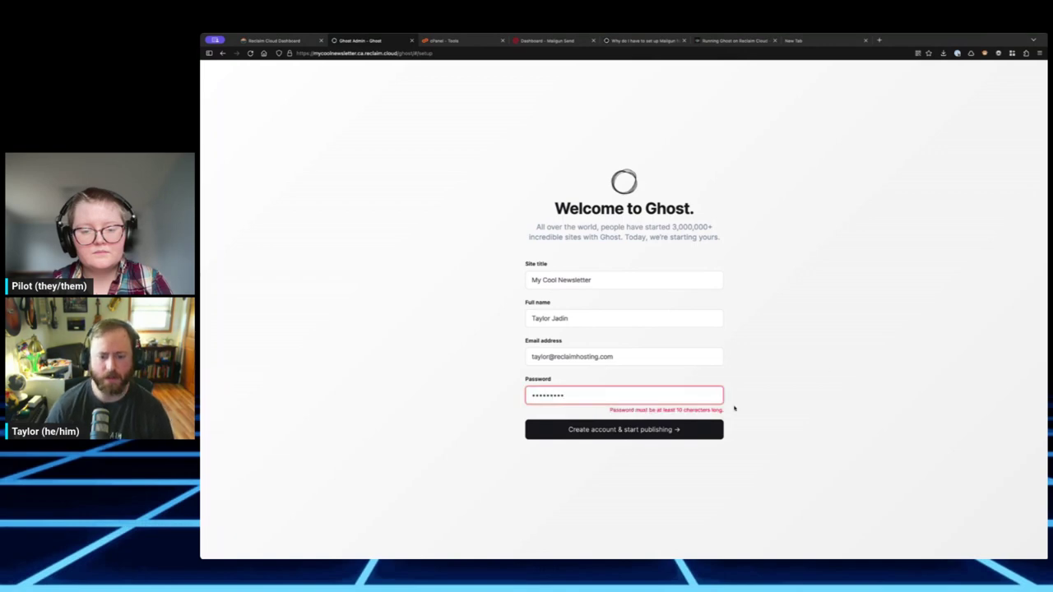
pyautogui.write('***********')
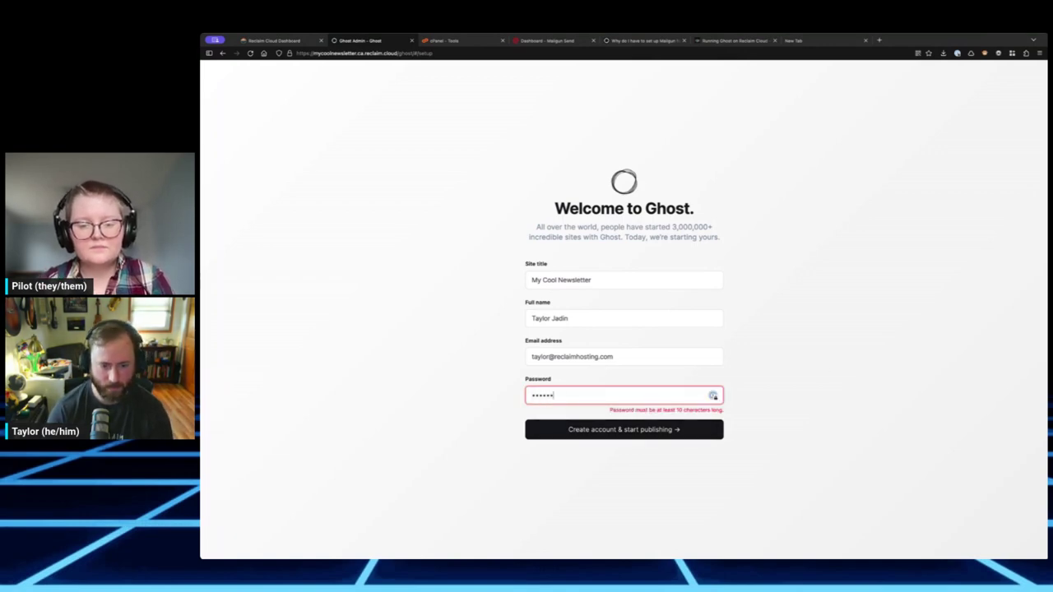
pyautogui.click(660, 430)
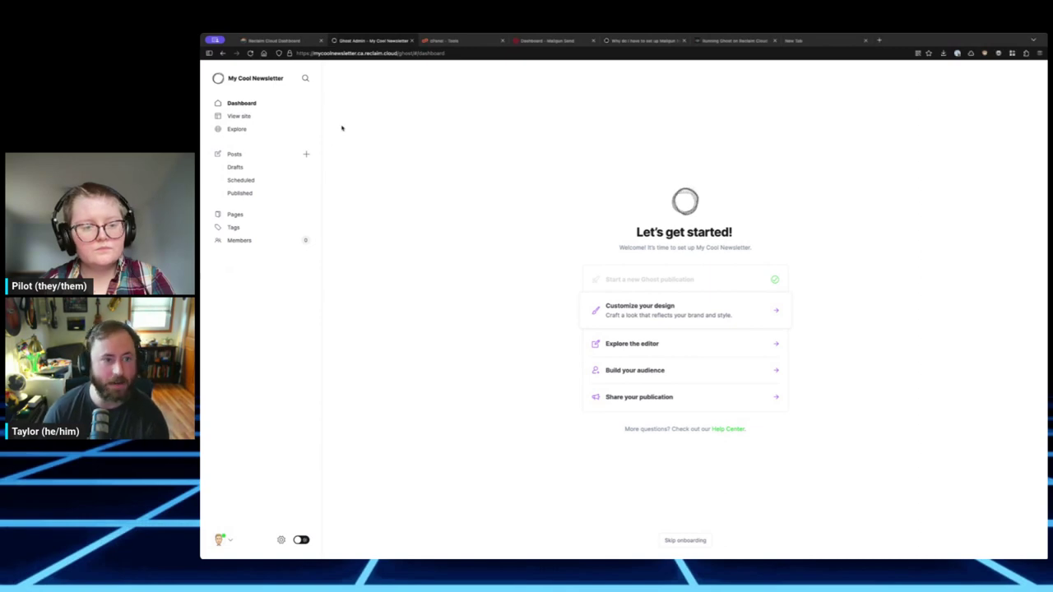
# - Select the site host in the Ghost Admin address bar and return focus to Firefox
pyautogui.doubleClick(329, 51)
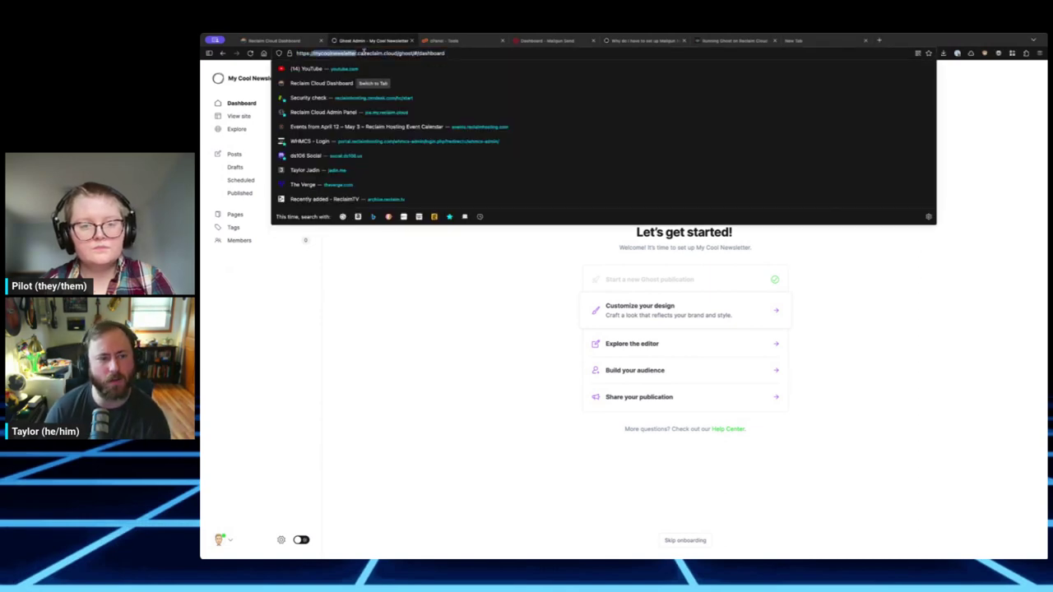
pyautogui.keyDown('shift'); pyautogui.click(398, 52); pyautogui.keyUp('shift')
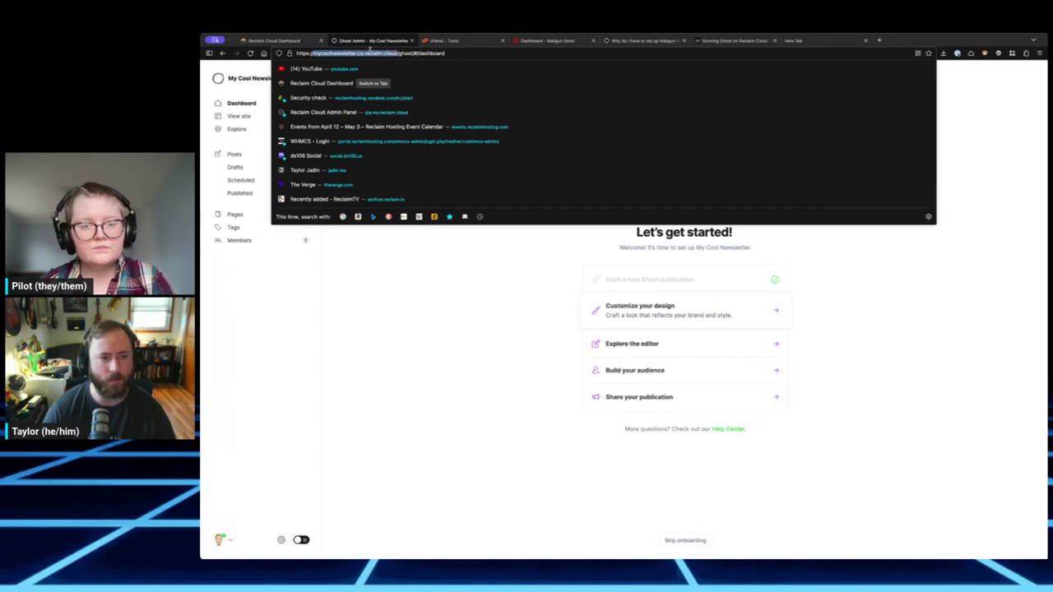
pyautogui.hotkey('alt', 'Tab')
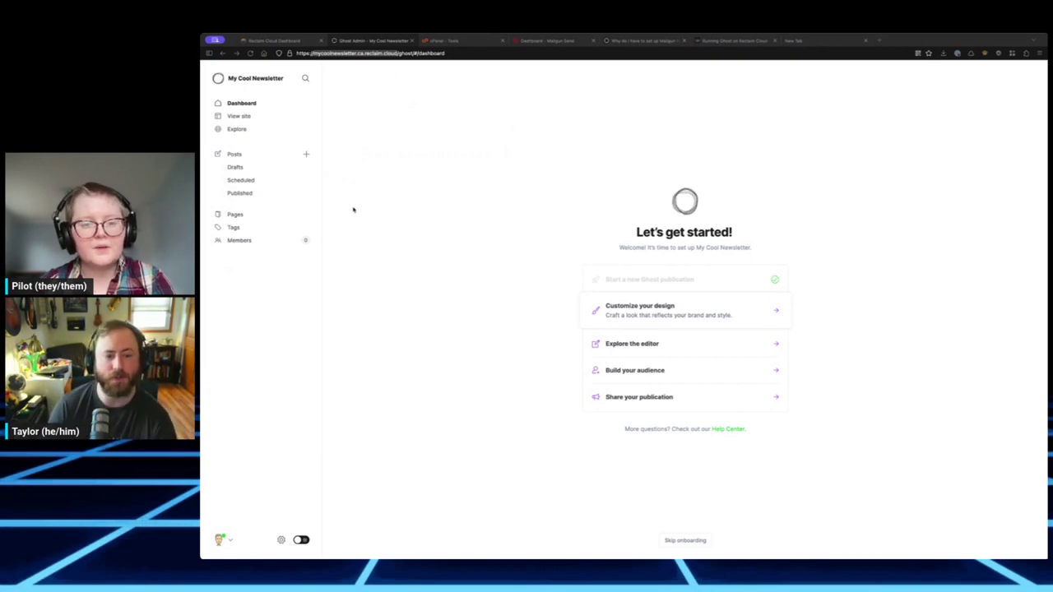
pyautogui.hotkey('alt', 'Tab')
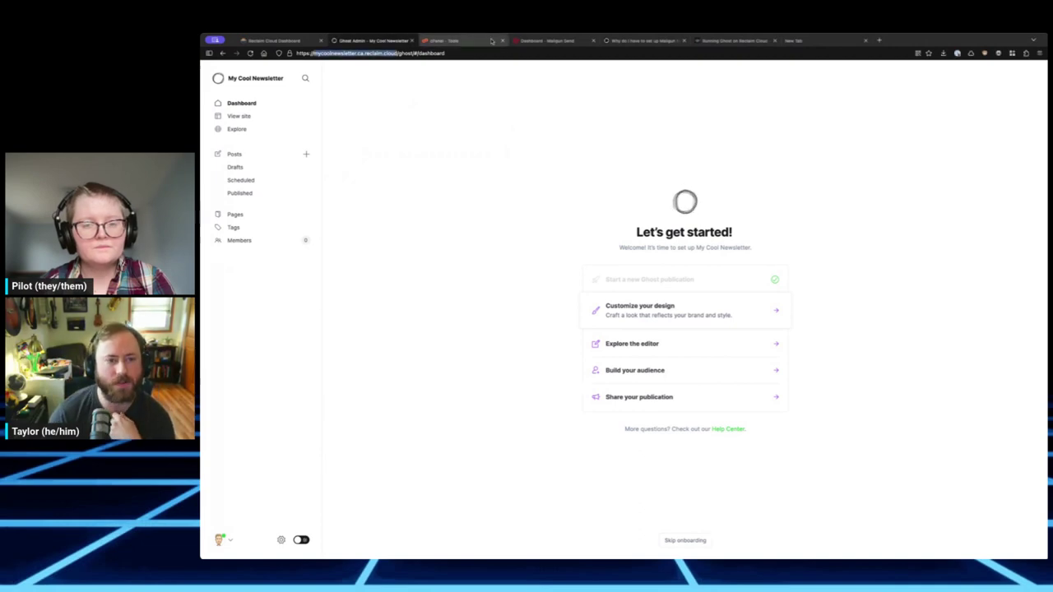
# - Visit cPanel's Register Top-Level Domain page and cart, then open the Domains list
pyautogui.click(481, 40)
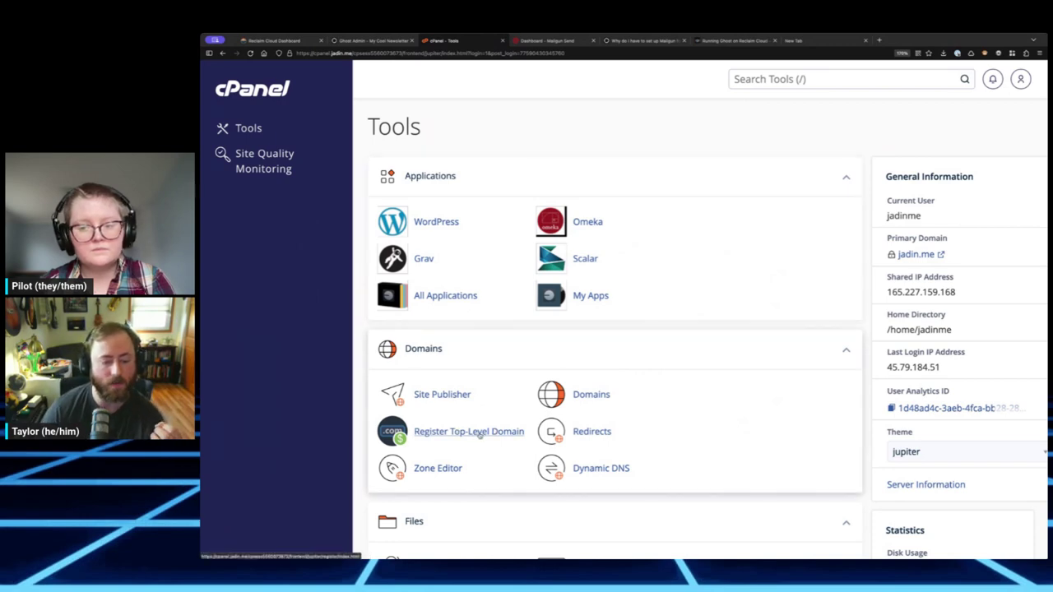
pyautogui.click(479, 436)
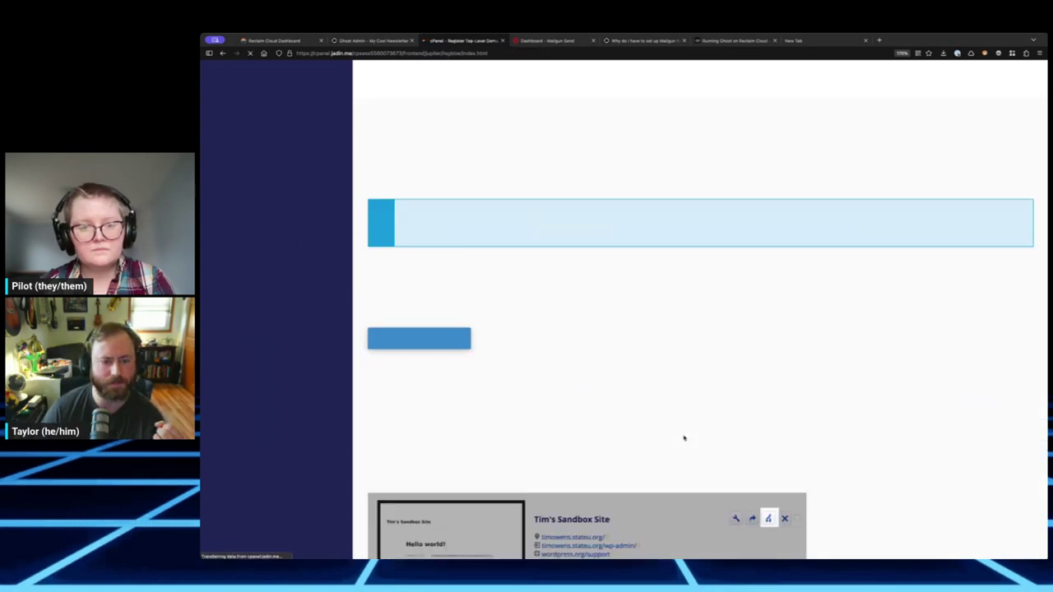
pyautogui.scroll(-3, 706, 393)
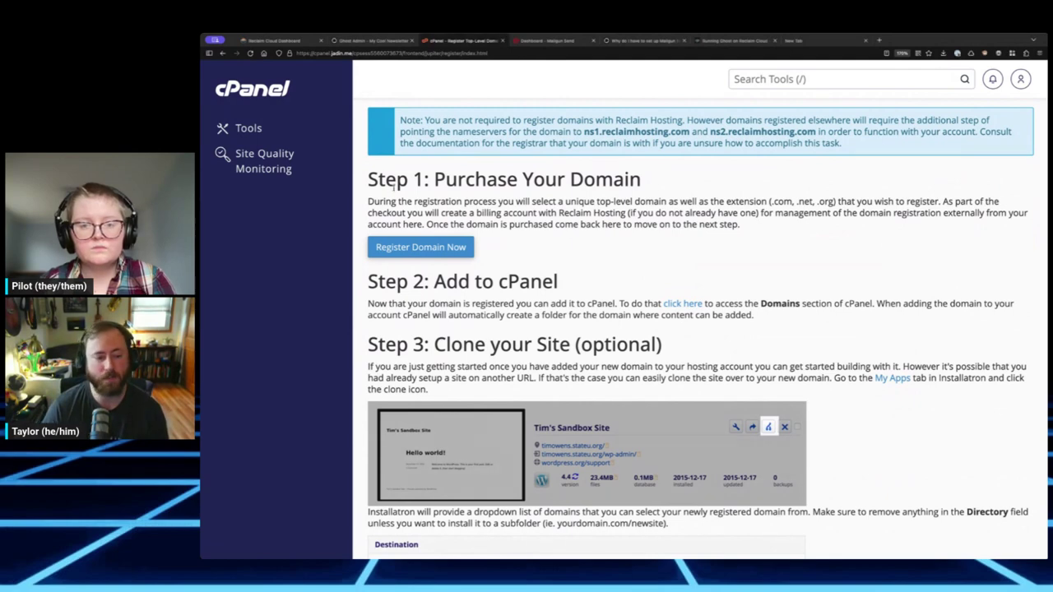
pyautogui.click(427, 247)
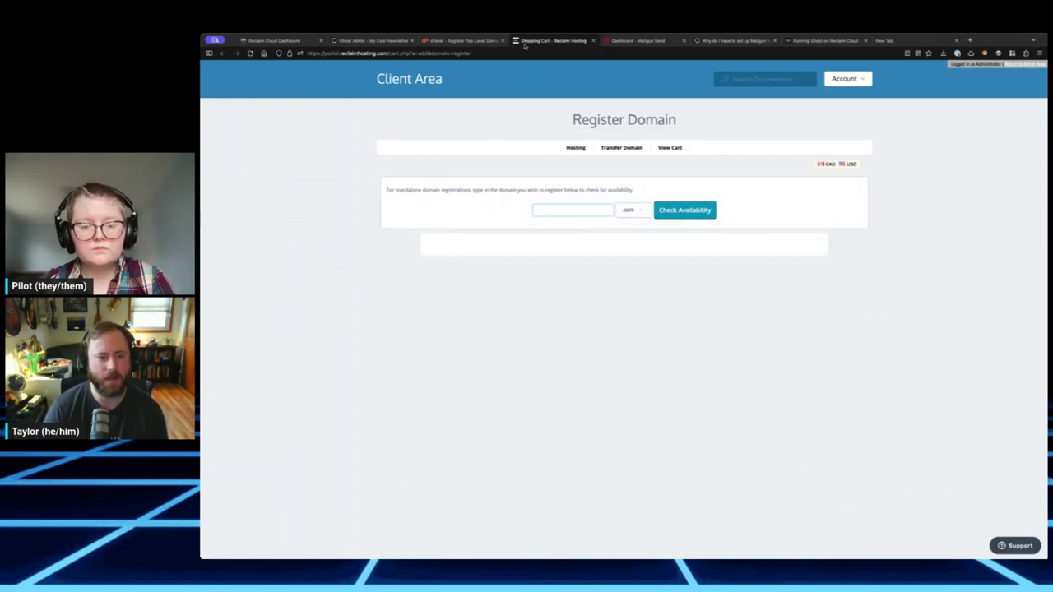
pyautogui.hotkey('ctrl', 'w')
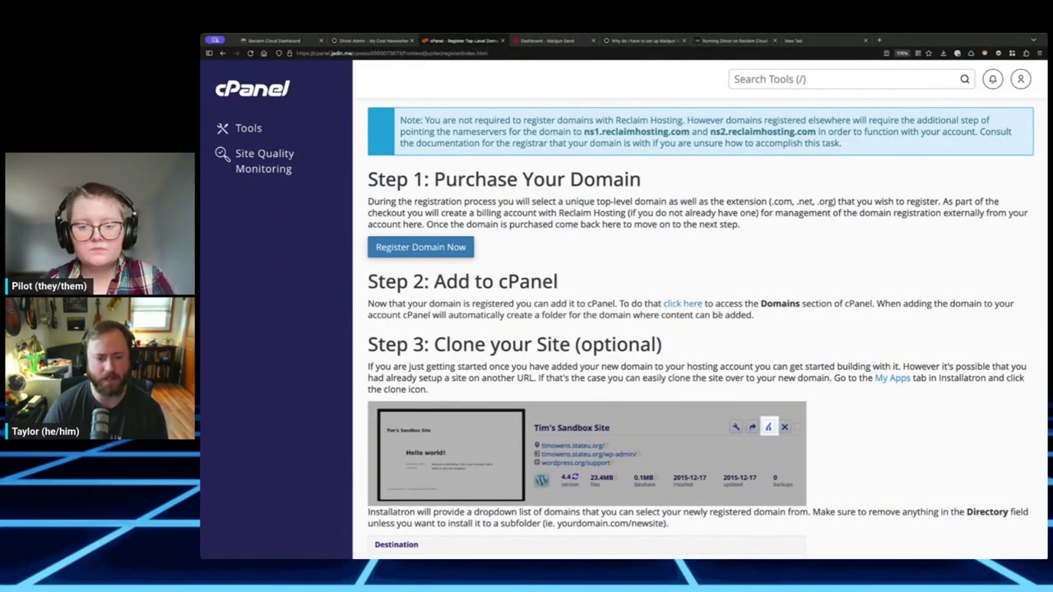
pyautogui.click(682, 303)
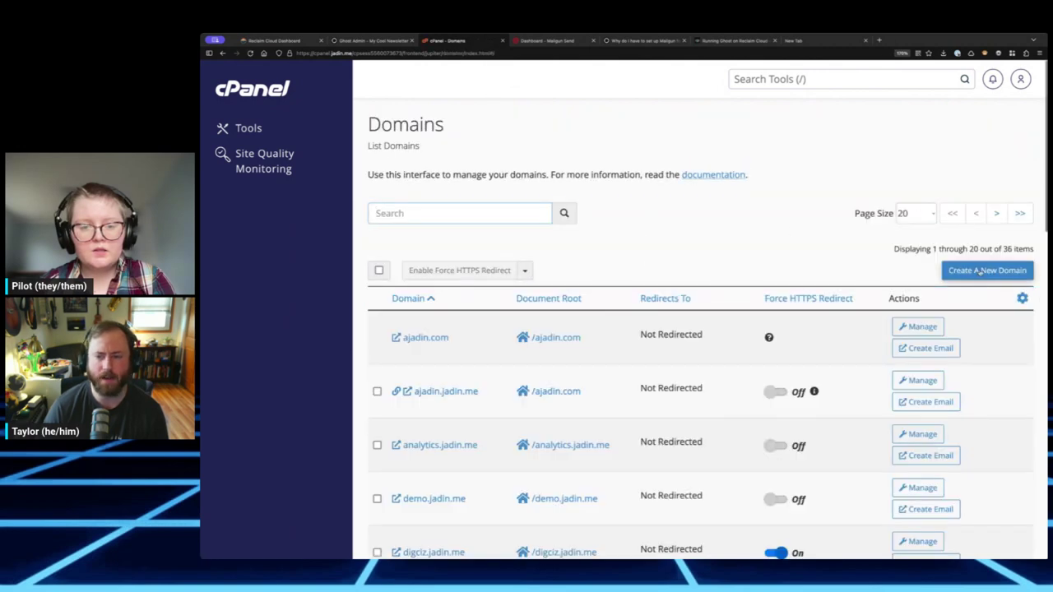
# - Start a new domain asdfkasdfjasdfkasdfasd.com with its own document root, then abandon it for Tools
pyautogui.click(979, 271)
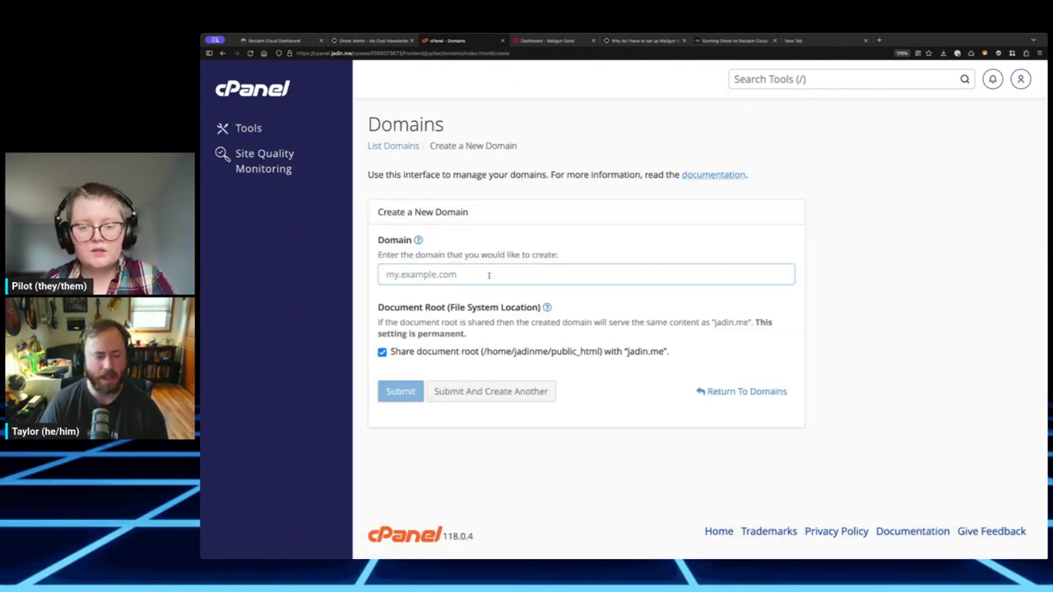
pyautogui.write('asdfkasdfjasdfkasdfasd.com')
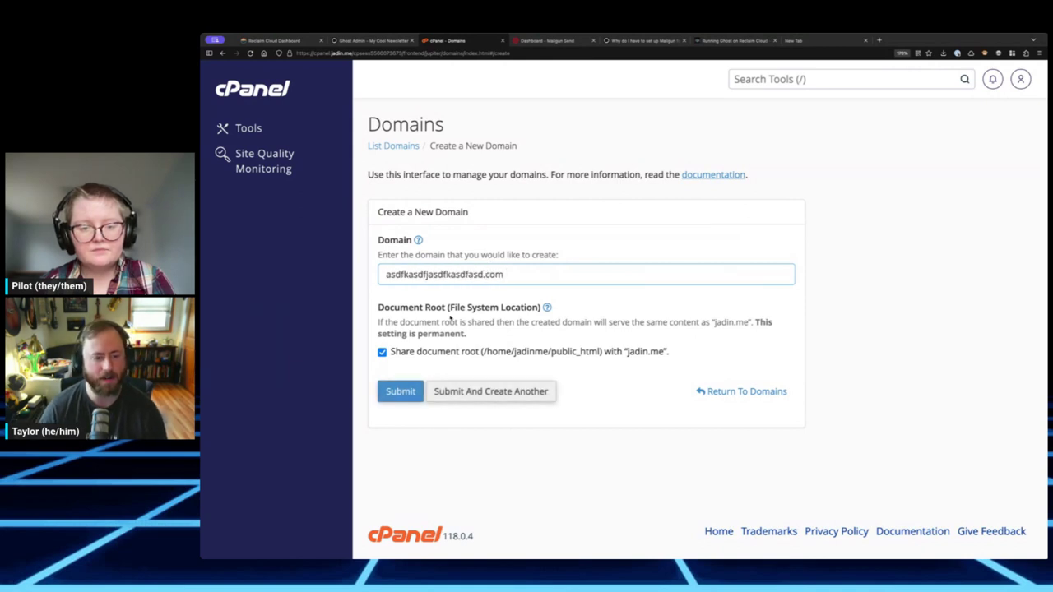
pyautogui.click(405, 352)
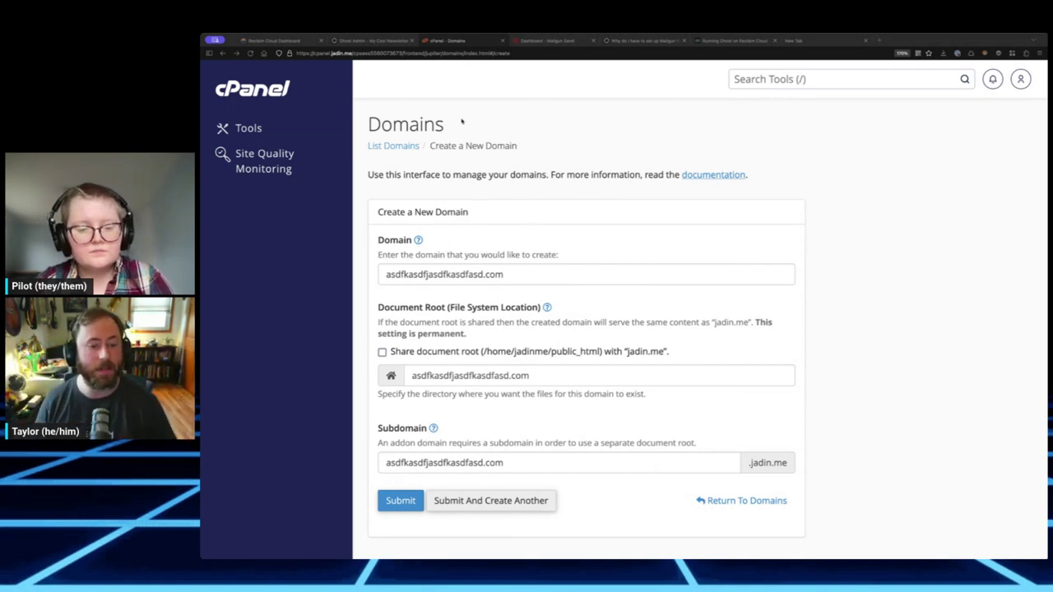
pyautogui.click(248, 128)
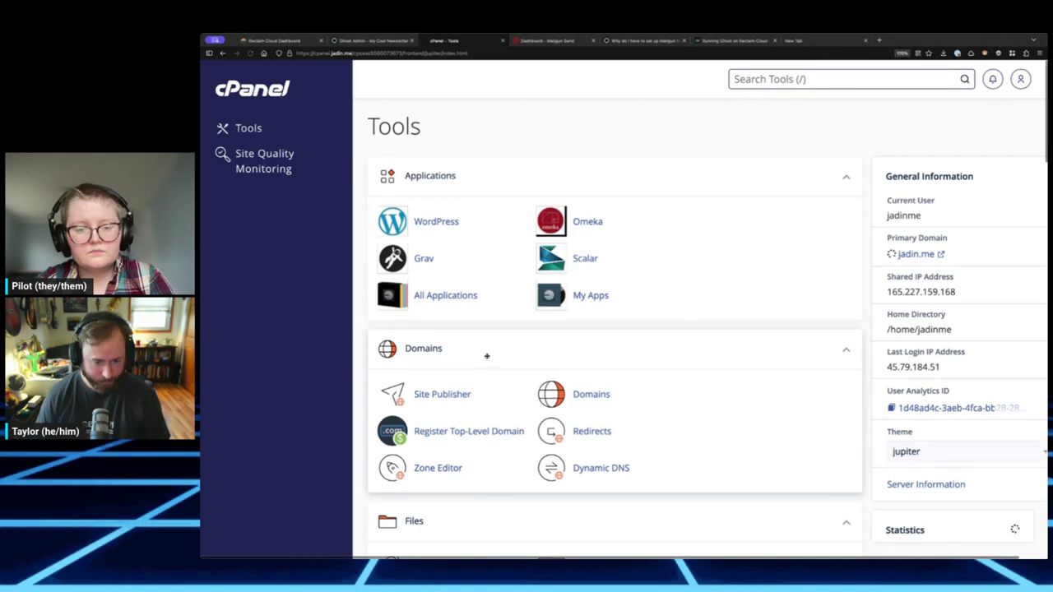
# - Open the Zone Editor and manage the 15 DNS records of mycoolnewsletter.com
pyautogui.scroll(-1, 567, 368)
pyautogui.scroll(-3, 567, 368)
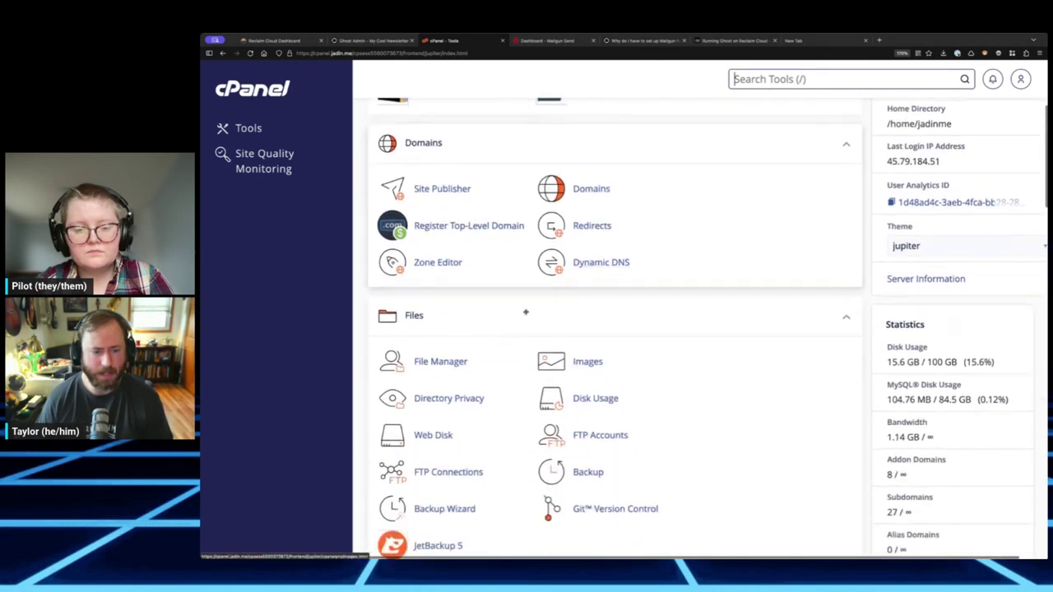
pyautogui.click(442, 263)
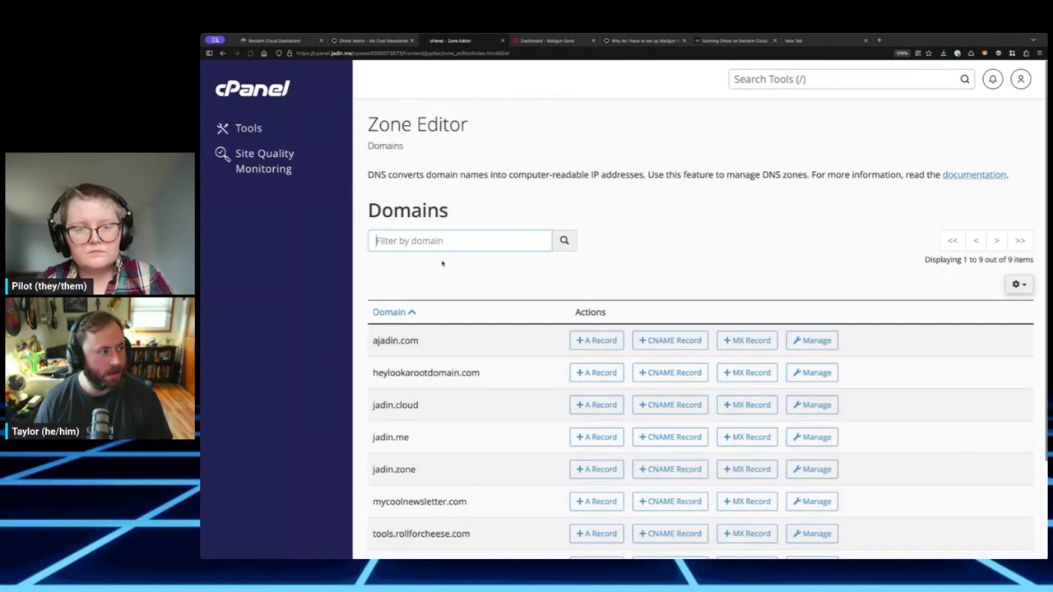
pyautogui.scroll(-2, 441, 316)
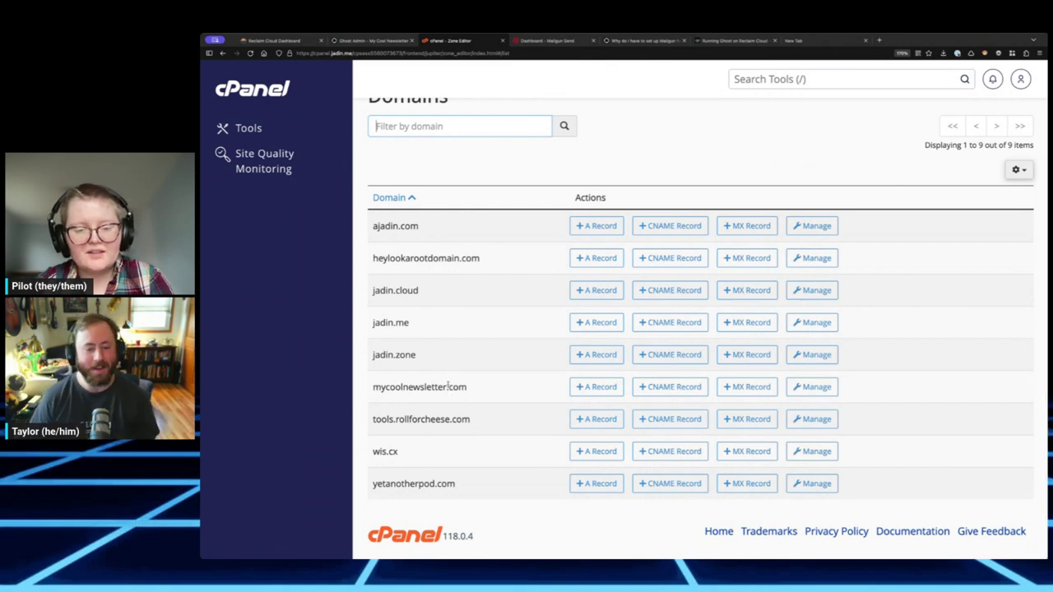
pyautogui.doubleClick(415, 386)
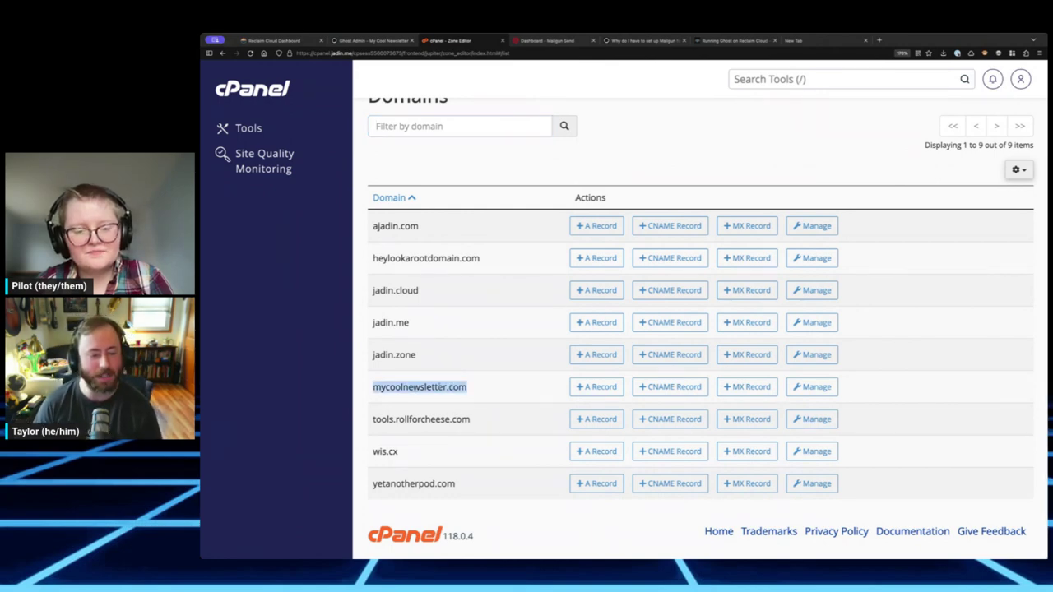
pyautogui.click(428, 398)
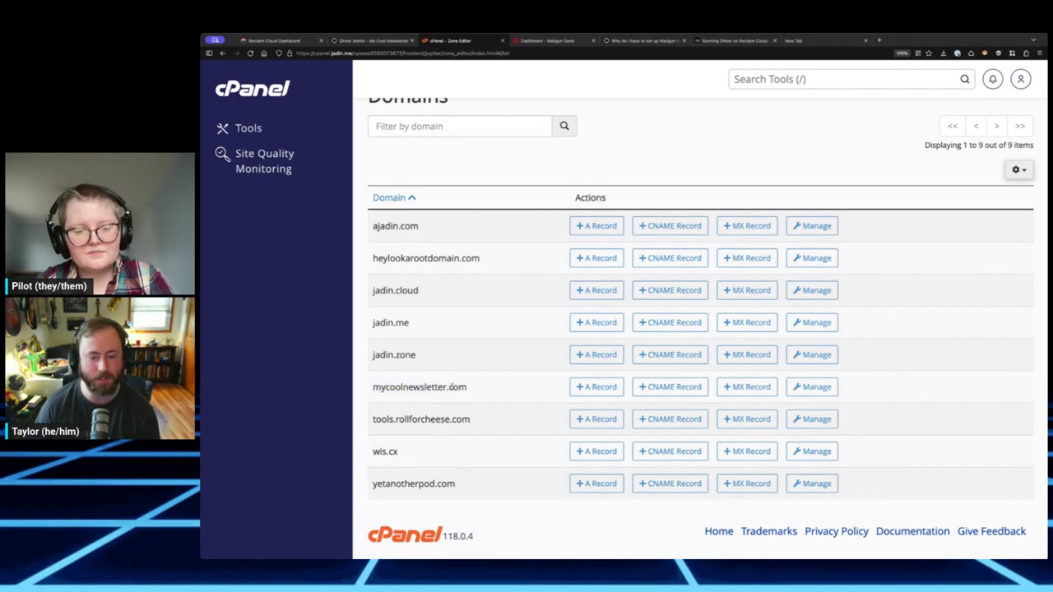
pyautogui.click(809, 390)
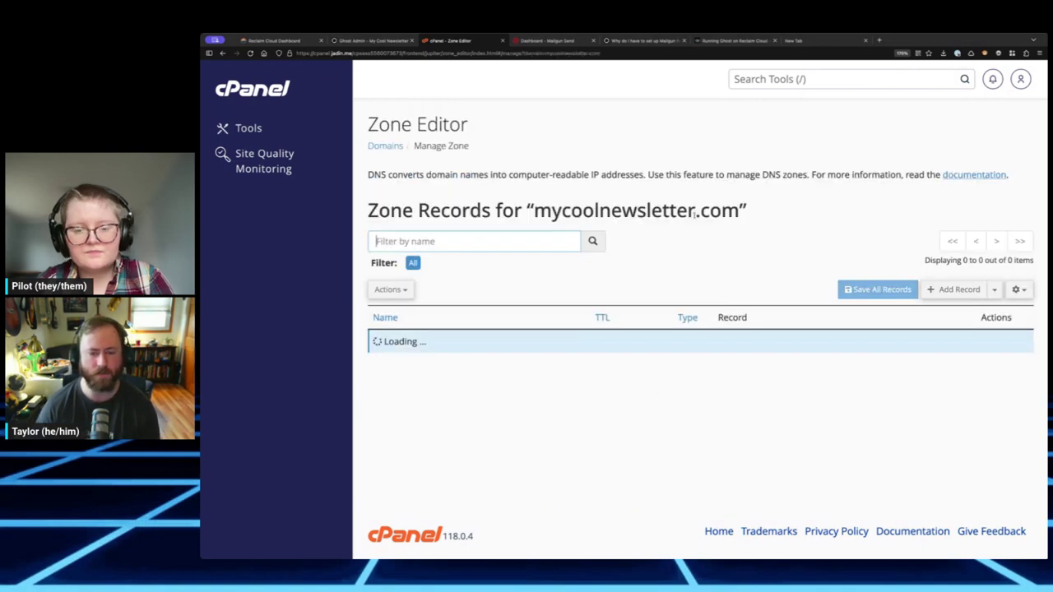
pyautogui.scroll(-3, 679, 291)
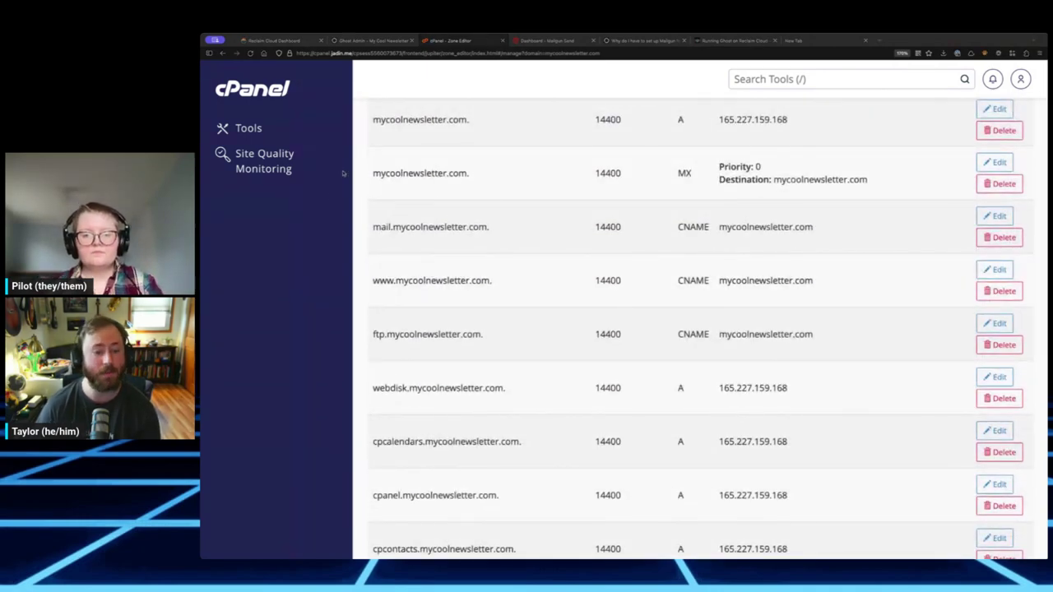
pyautogui.scroll(3, 656, 327)
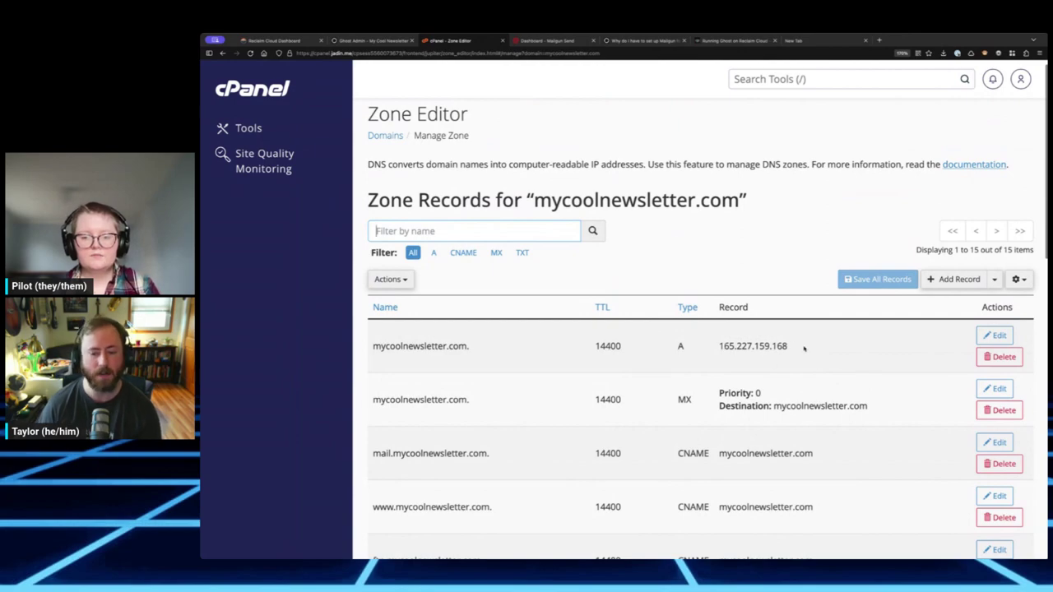
pyautogui.scroll(-9, 773, 353)
pyautogui.scroll(6, 773, 362)
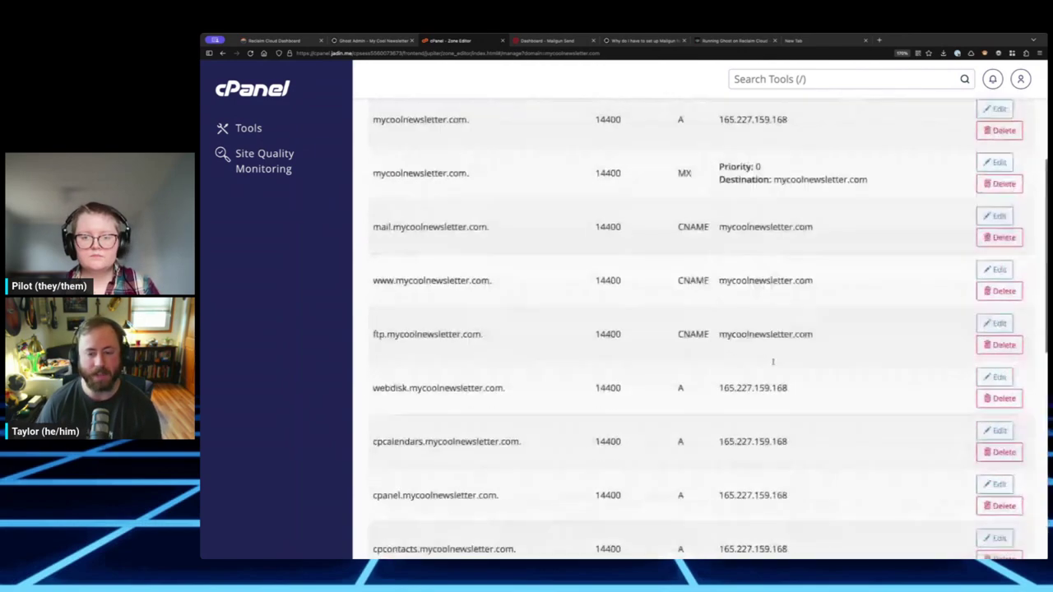
pyautogui.scroll(3, 772, 362)
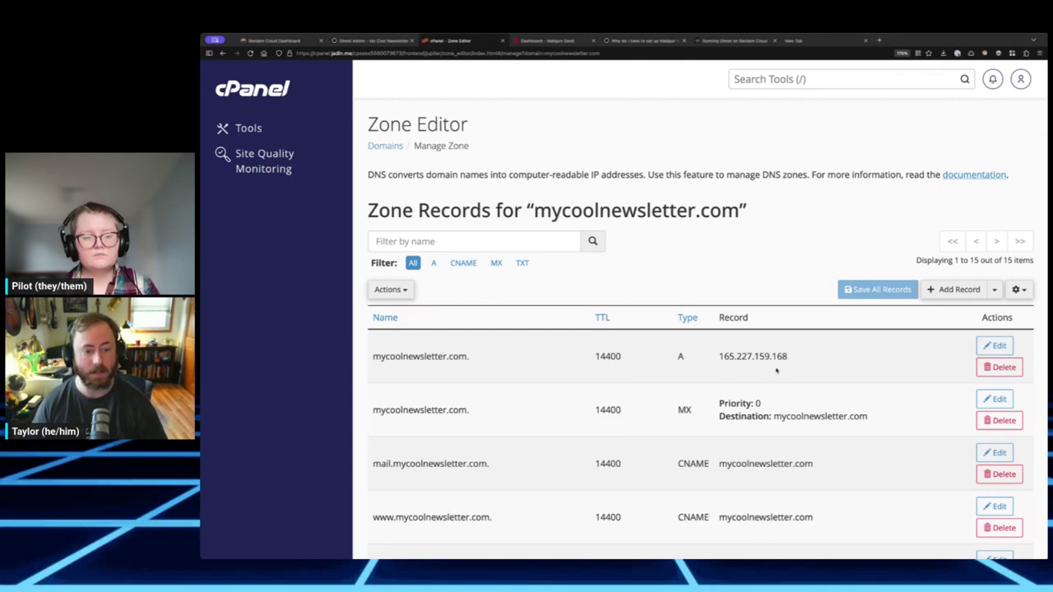
# - Copy 149.56.165.137 from Reclaim Cloud into the A record's value and save it
pyautogui.click(1007, 347)
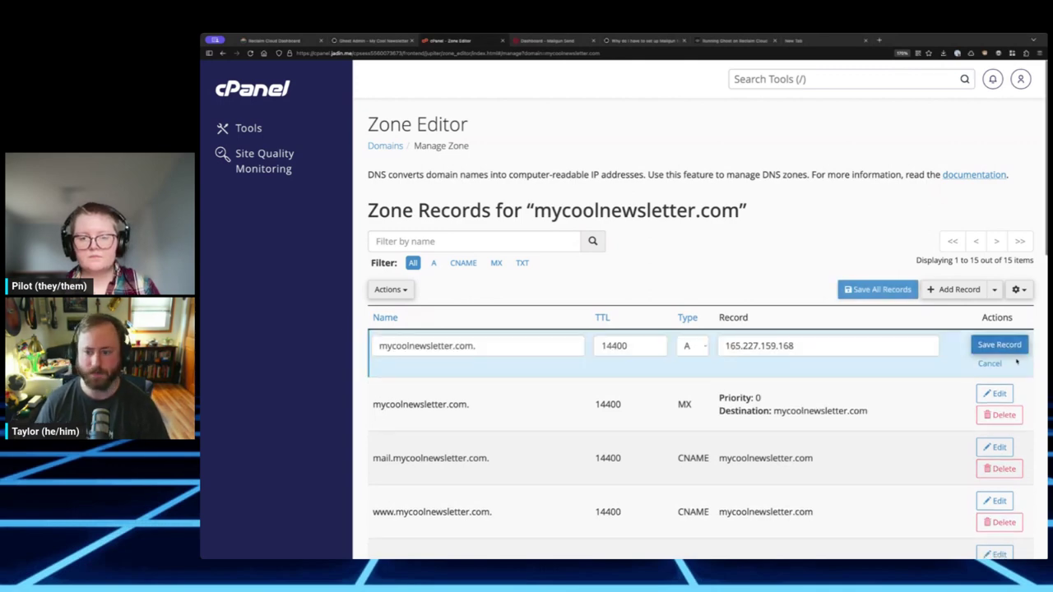
pyautogui.click(287, 41)
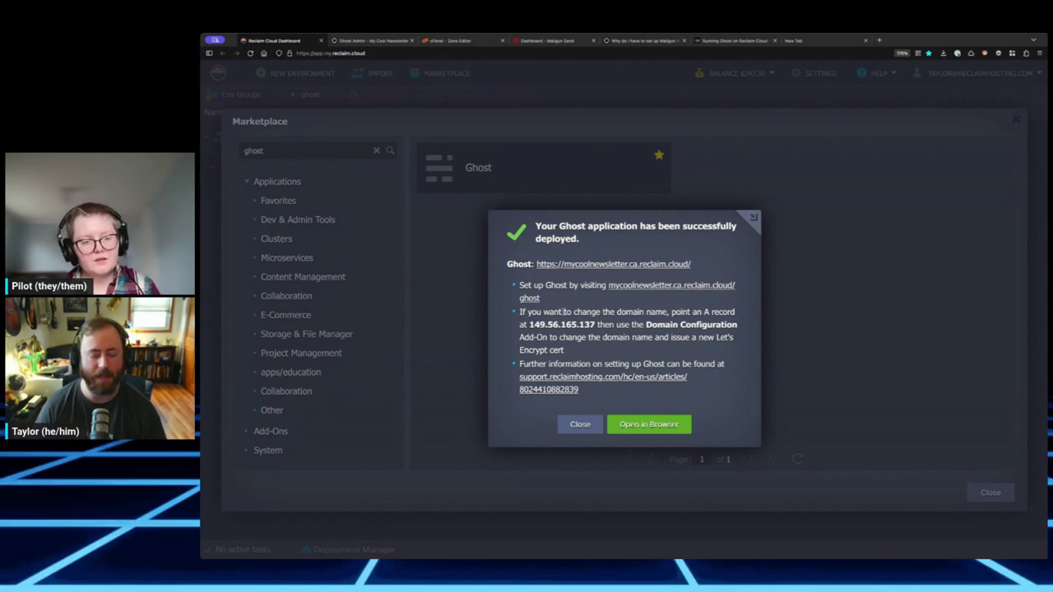
pyautogui.moveTo(528, 312); pyautogui.dragTo(690, 313)
pyautogui.click(701, 313)
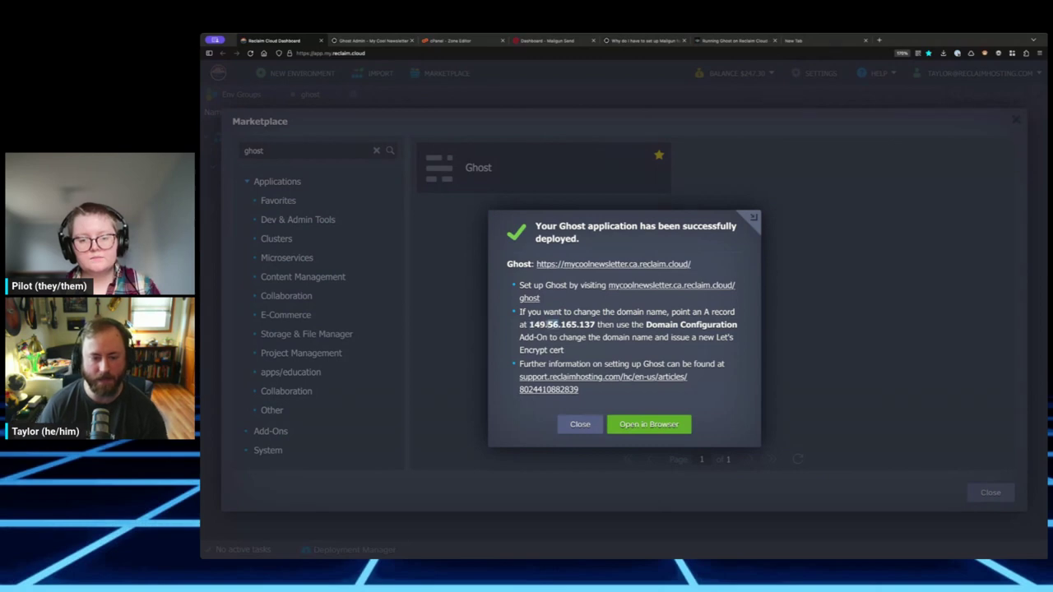
pyautogui.moveTo(528, 324); pyautogui.dragTo(609, 327)
pyautogui.hotkey('ctrl', 'c')
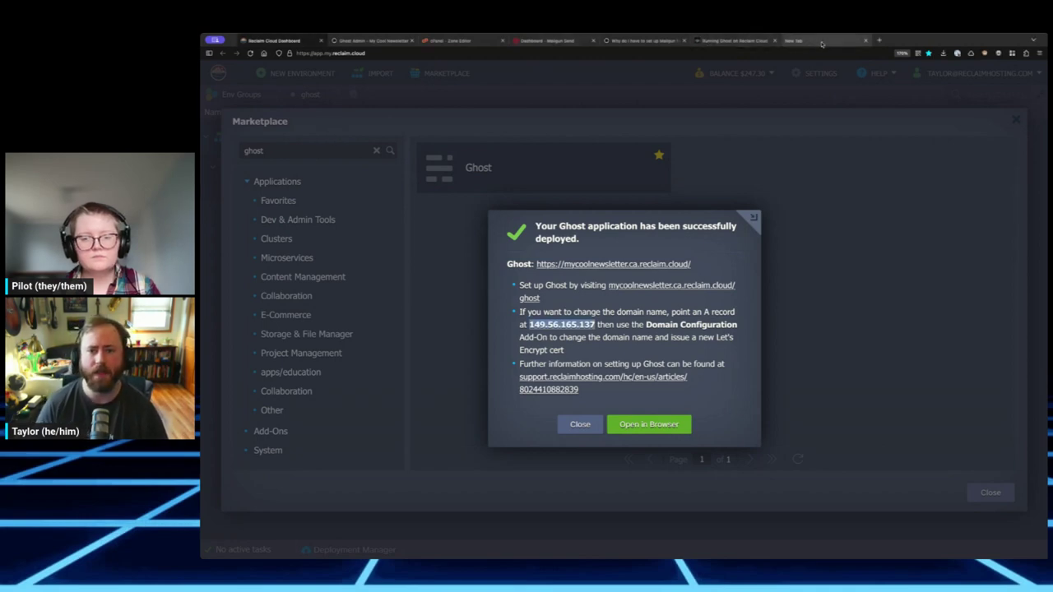
pyautogui.click(465, 41)
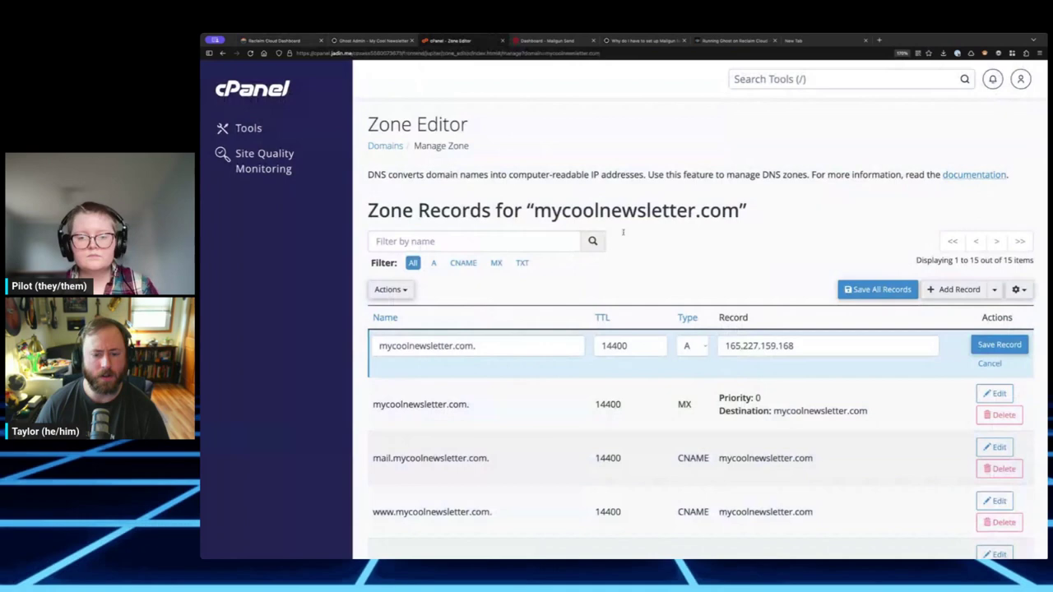
pyautogui.tripleClick(767, 346)
pyautogui.hotkey('ctrl', 'v')
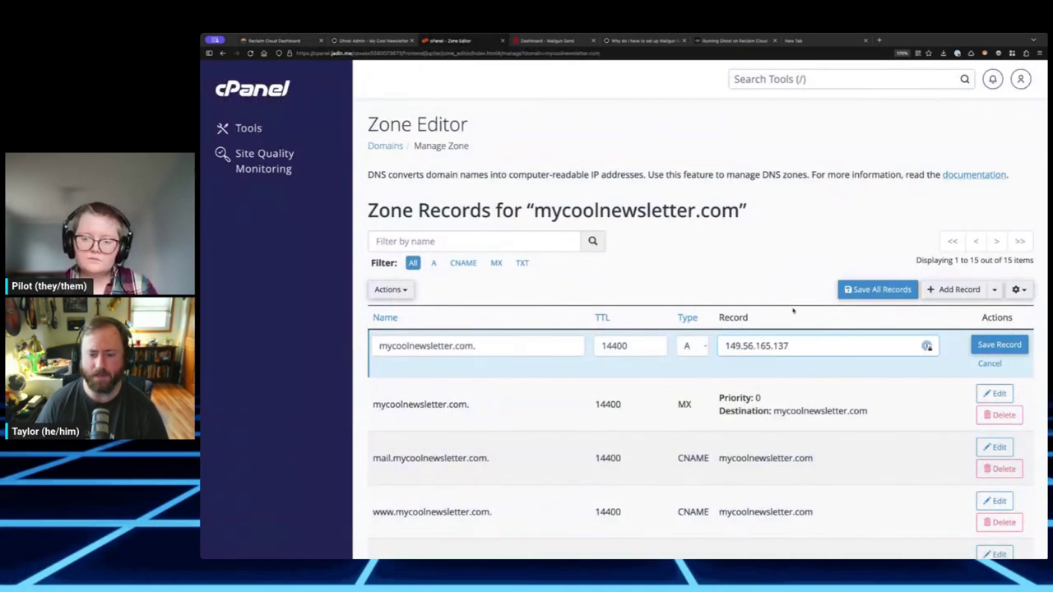
pyautogui.click(998, 345)
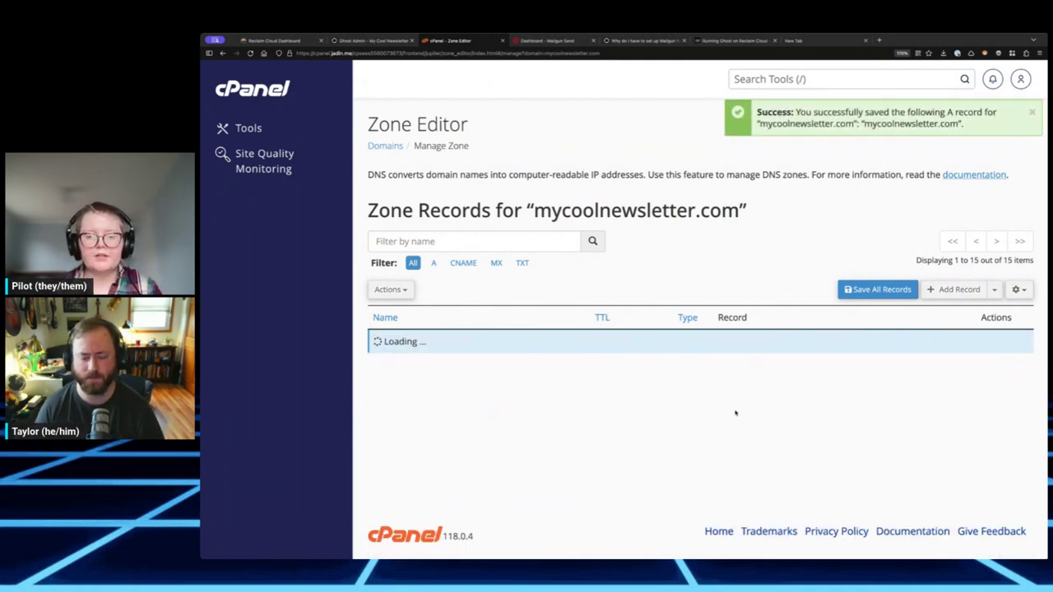
pyautogui.scroll(-5, 711, 415)
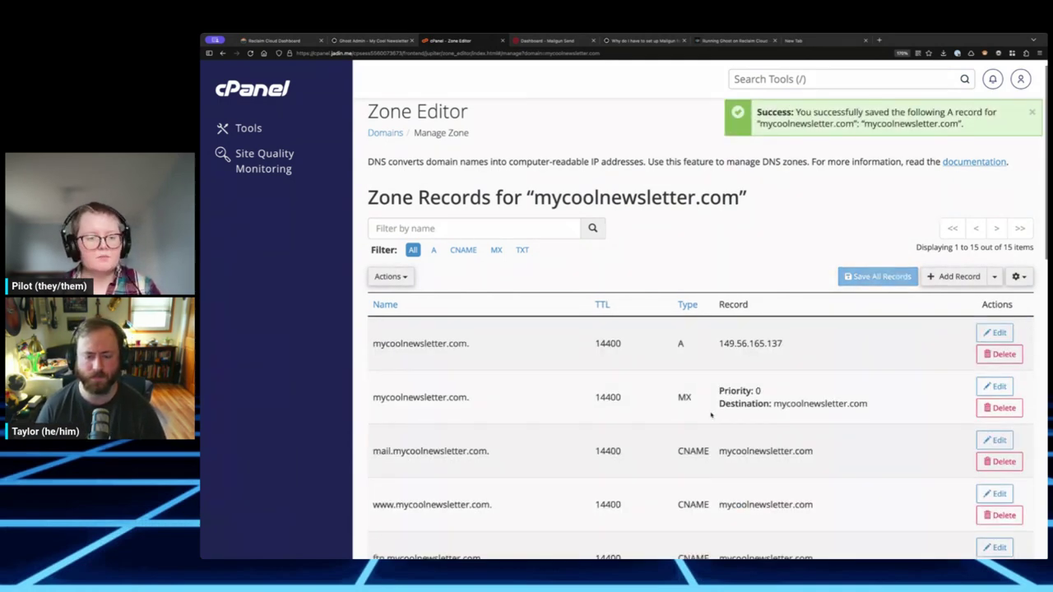
pyautogui.scroll(5, 711, 415)
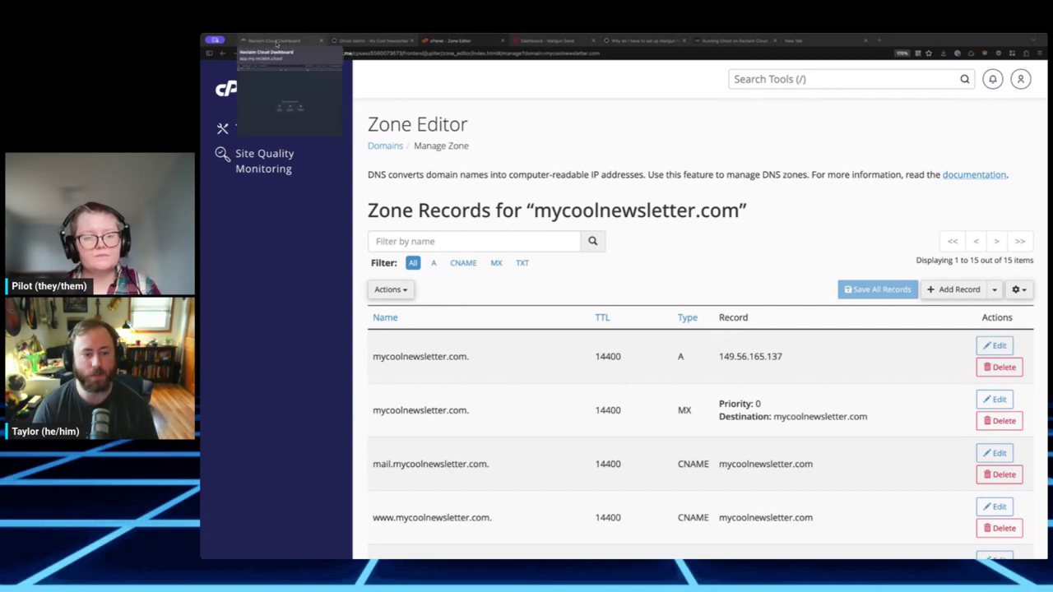
# - Open and read through the Running Ghost on Reclaim Cloud support article
pyautogui.click(277, 41)
pyautogui.click(693, 338)
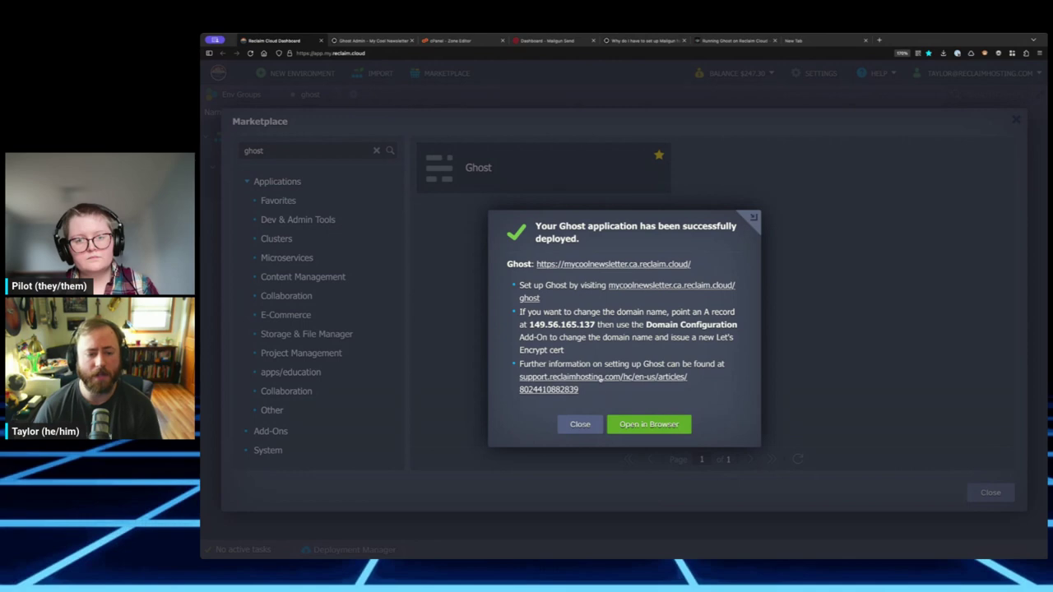
pyautogui.click(603, 376)
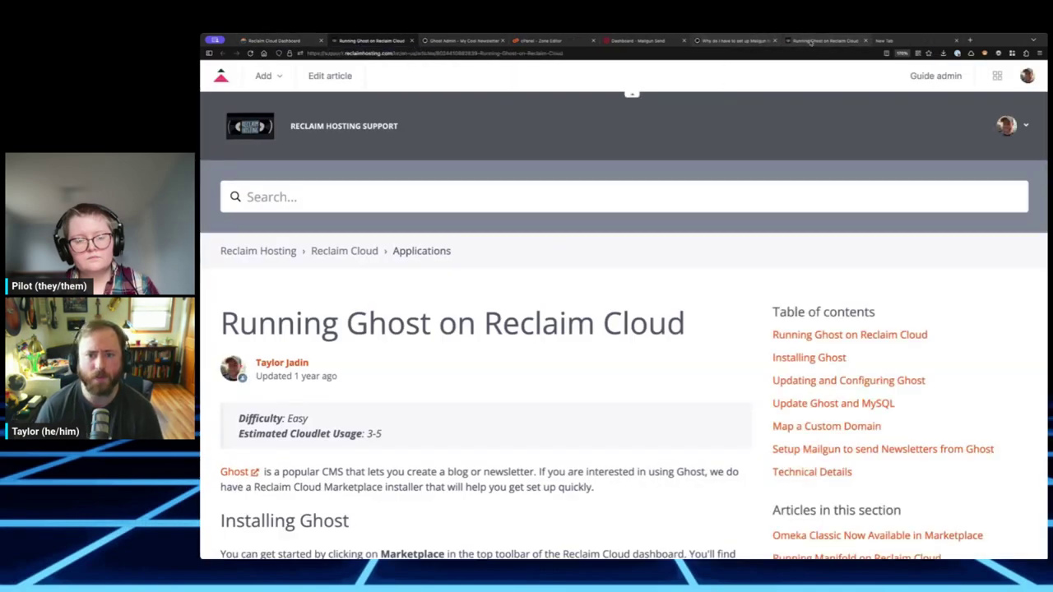
pyautogui.click(864, 40)
pyautogui.scroll(-8, 526, 345)
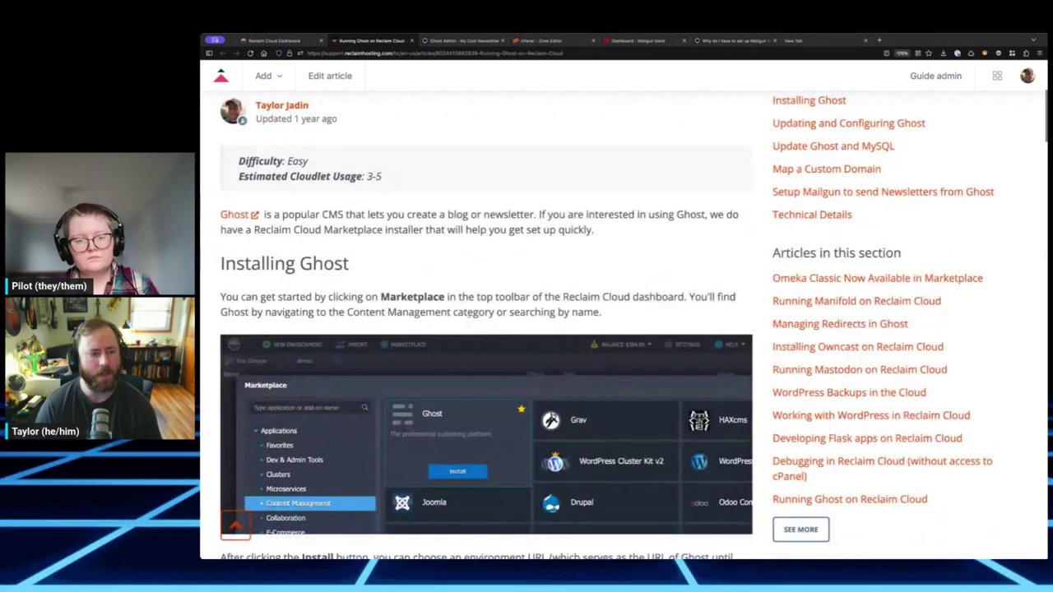
pyautogui.scroll(-10, 457, 279)
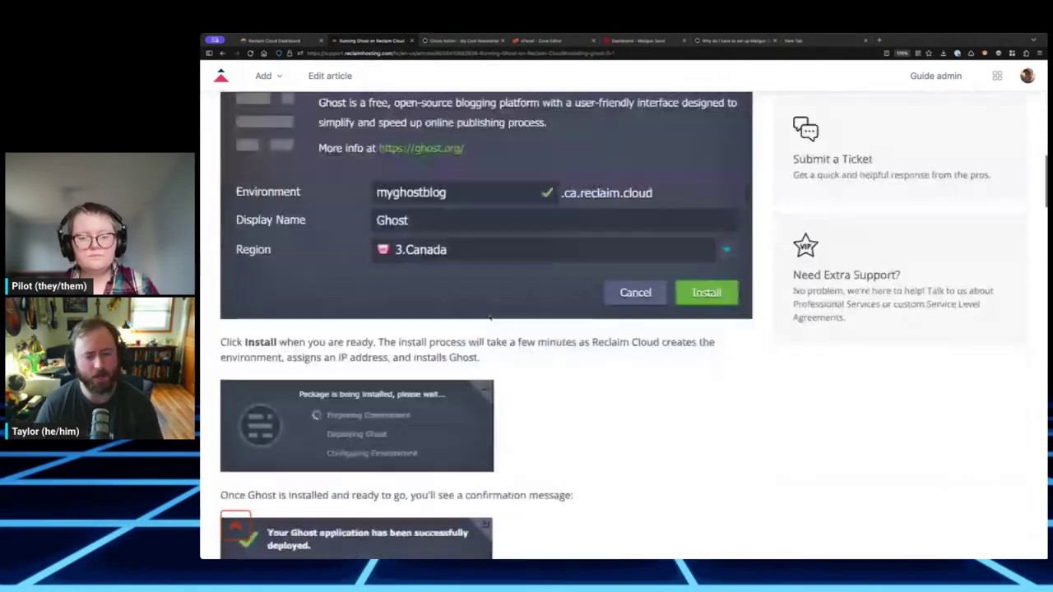
pyautogui.scroll(-10, 489, 318)
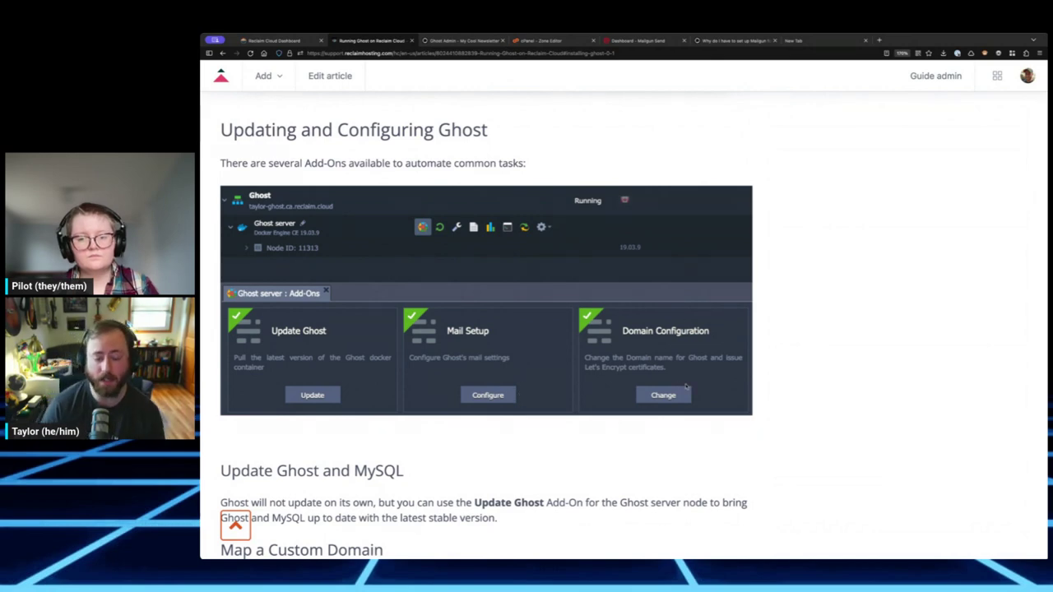
pyautogui.scroll(-2, 680, 382)
pyautogui.scroll(-10, 685, 384)
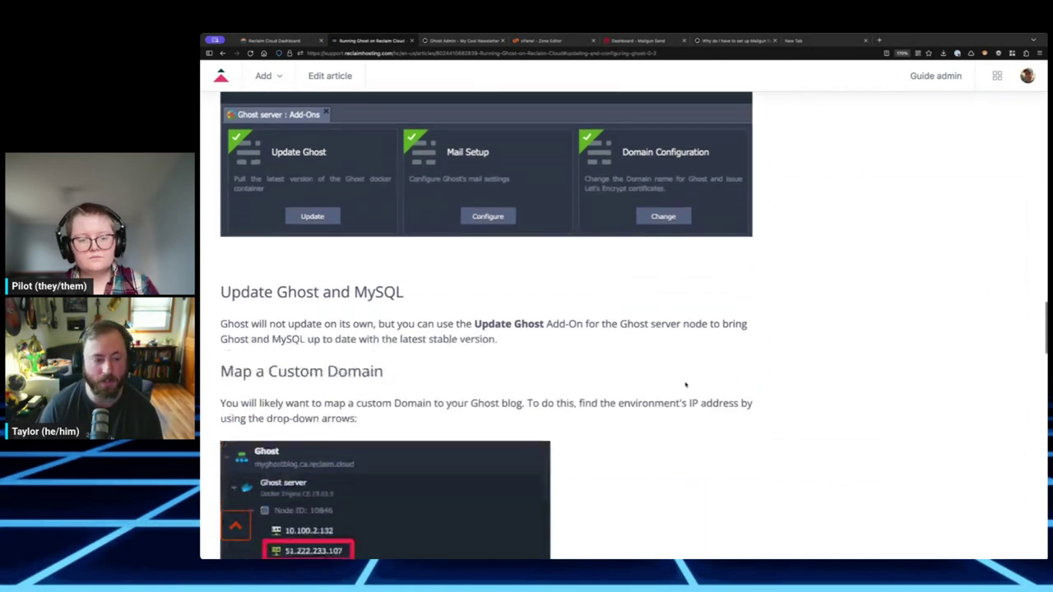
pyautogui.scroll(20, 611, 392)
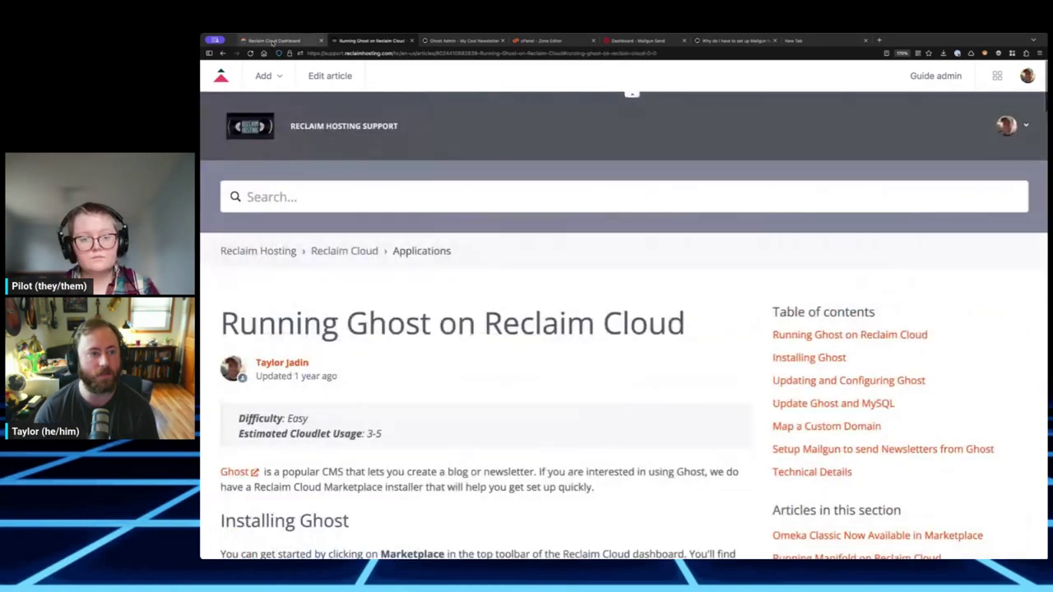
# - Close the deployment success notice and the Marketplace window
pyautogui.click(276, 40)
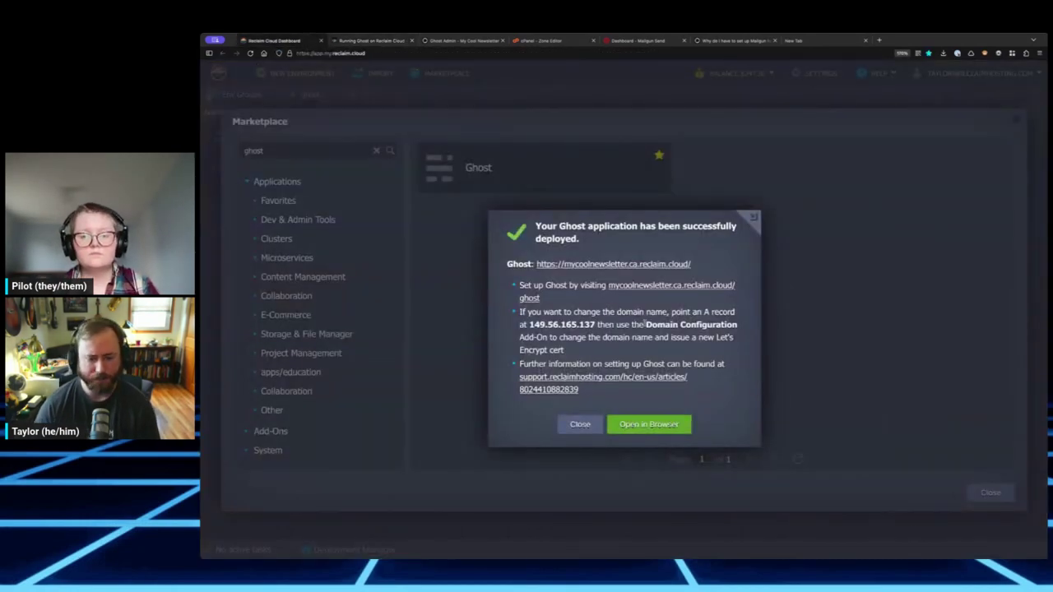
pyautogui.click(580, 424)
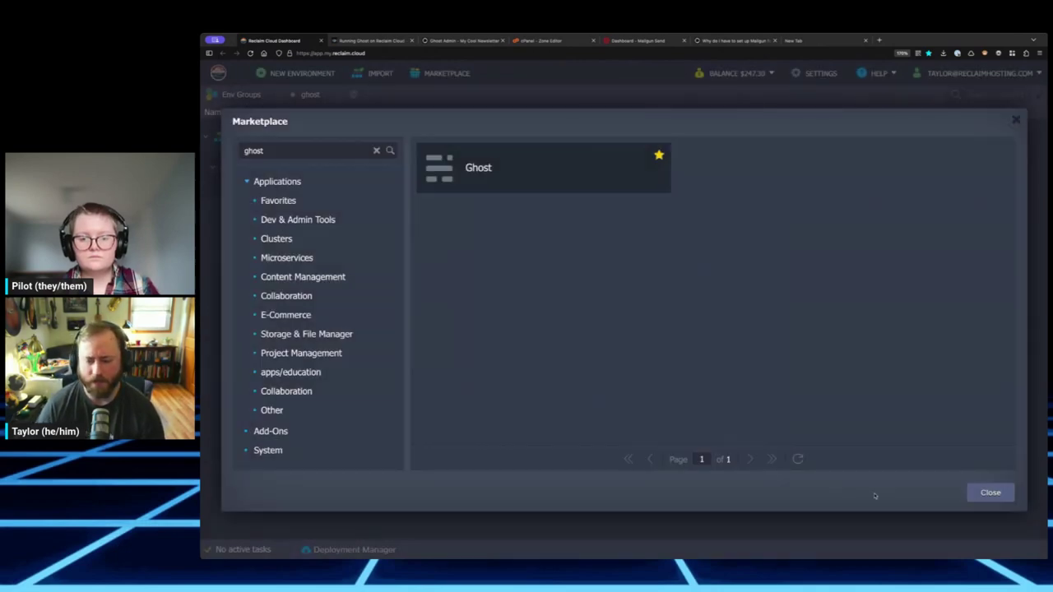
pyautogui.click(993, 494)
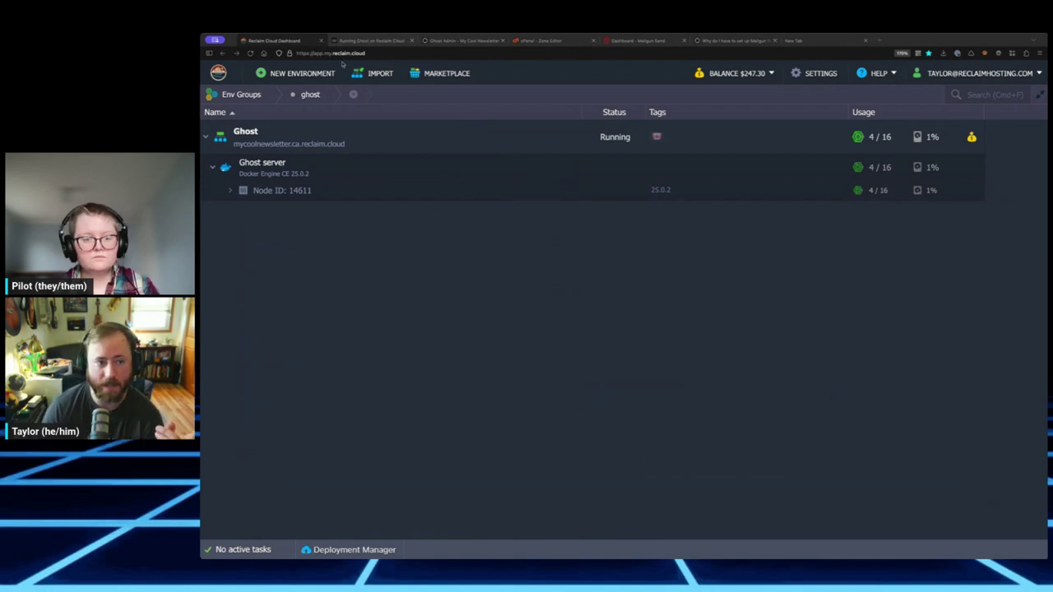
pyautogui.click(538, 41)
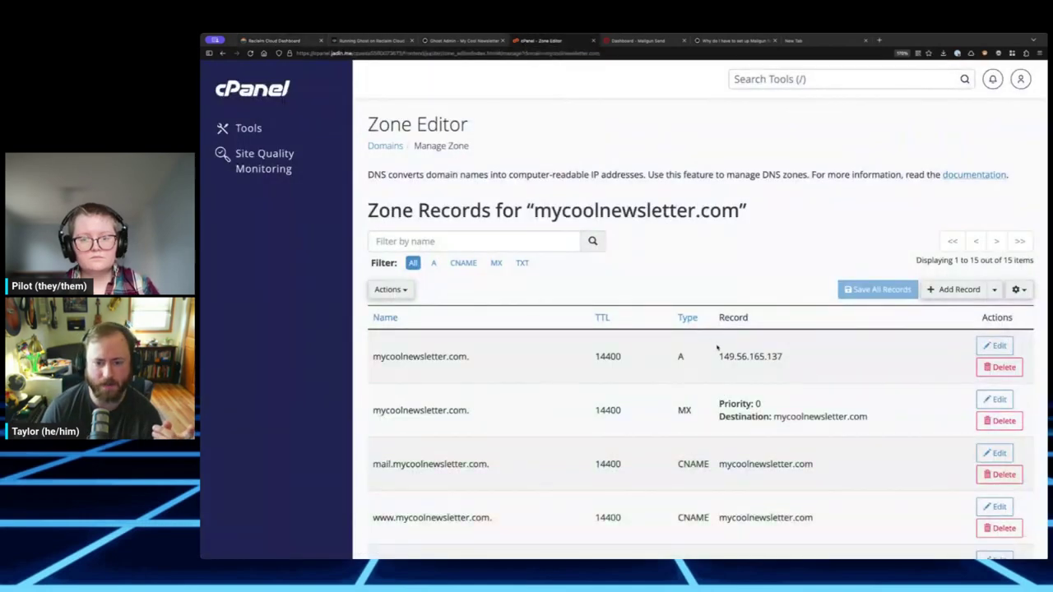
pyautogui.scroll(-5, 738, 359)
pyautogui.scroll(5, 737, 360)
pyautogui.doubleClick(755, 356)
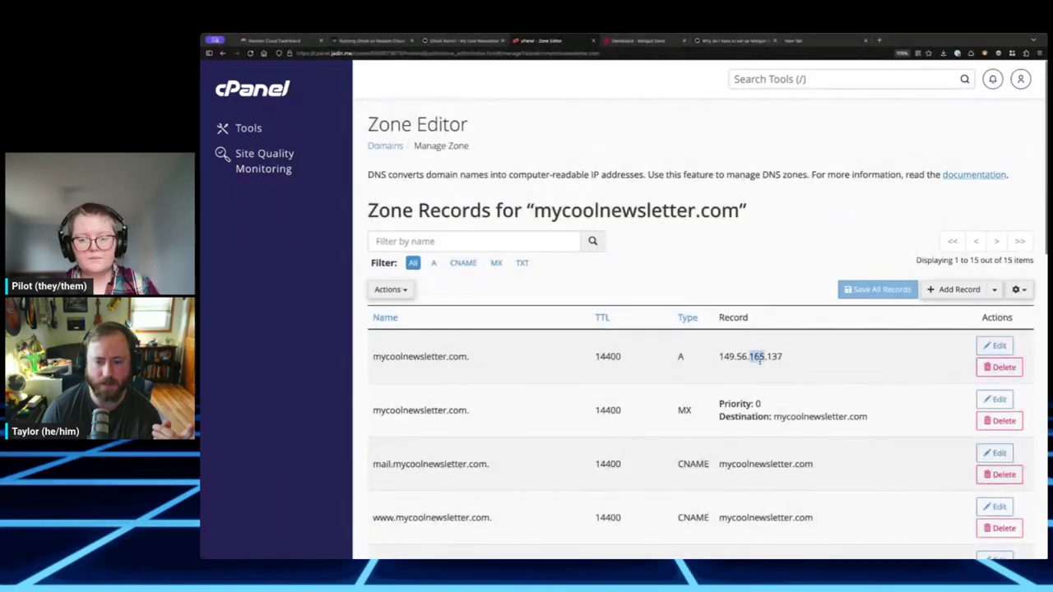
pyautogui.tripleClick(426, 356)
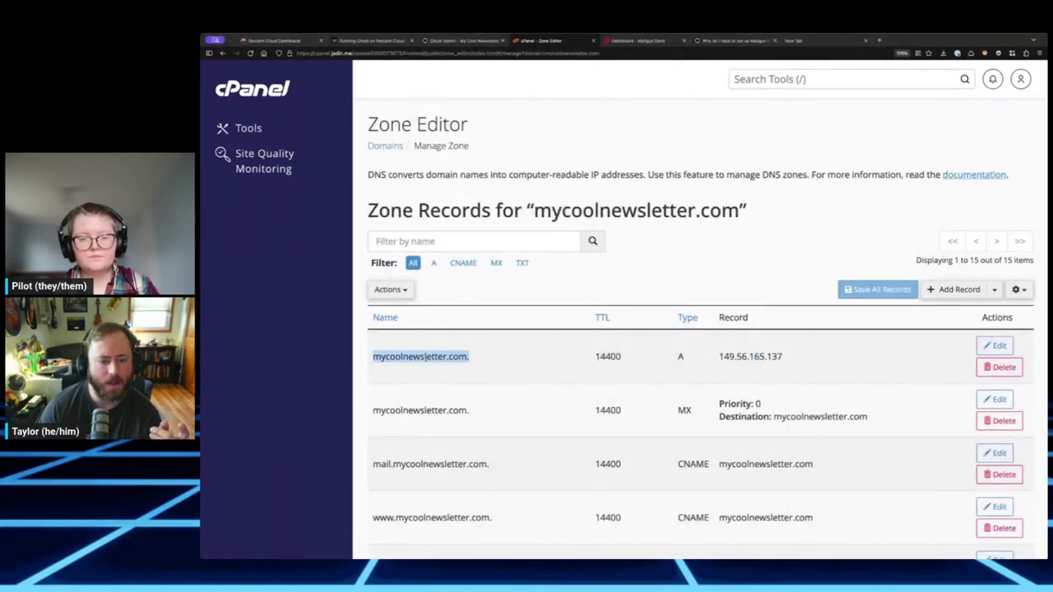
pyautogui.click(302, 42)
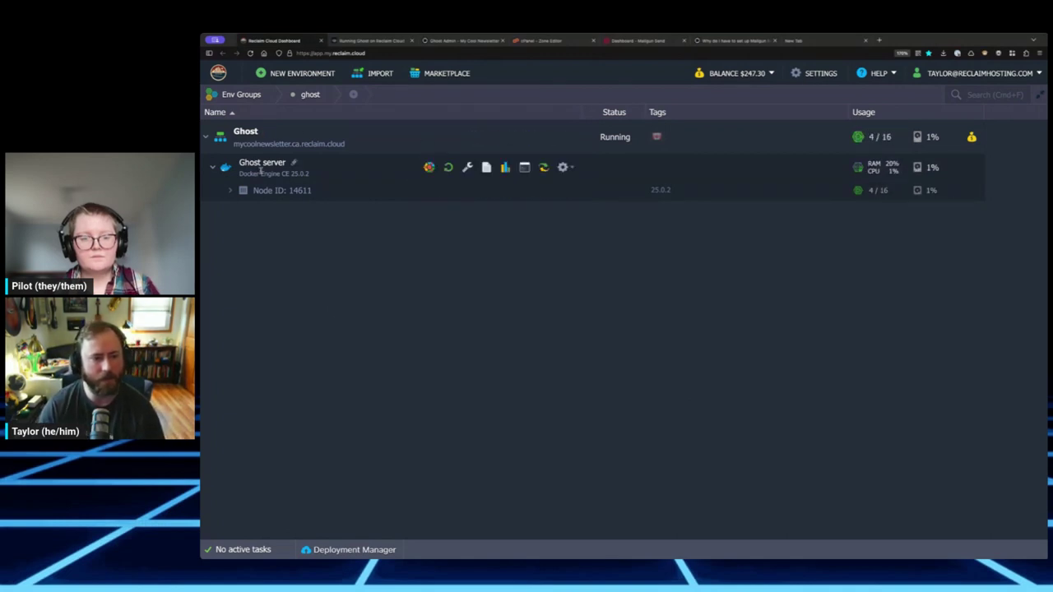
# - Use the Ghost server's Domain Configuration add-on to apply mycoolnewsletter.com as the new domain
pyautogui.click(428, 166)
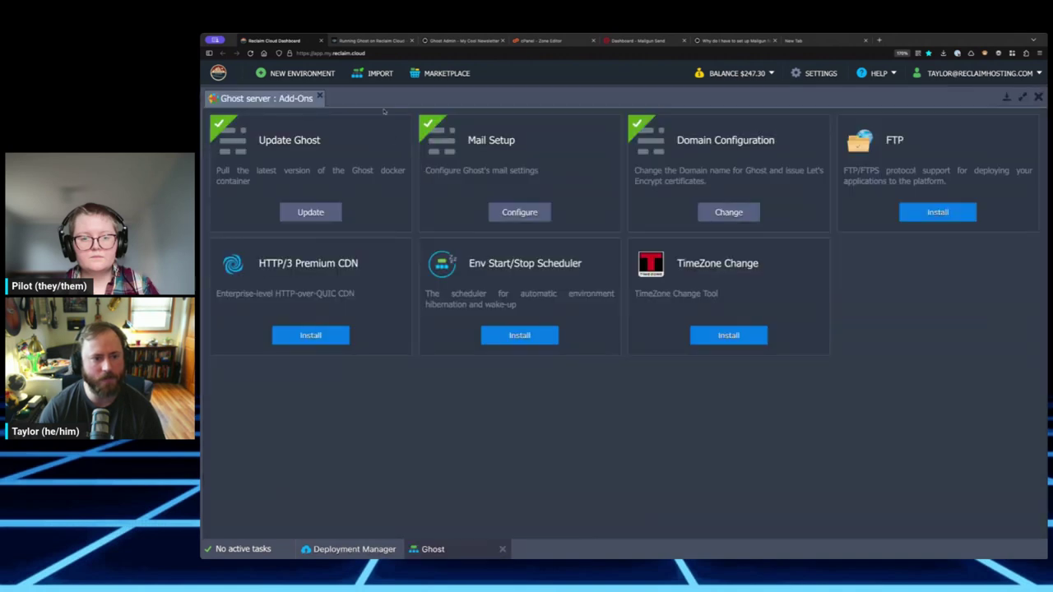
pyautogui.moveTo(383, 100); pyautogui.dragTo(395, 214)
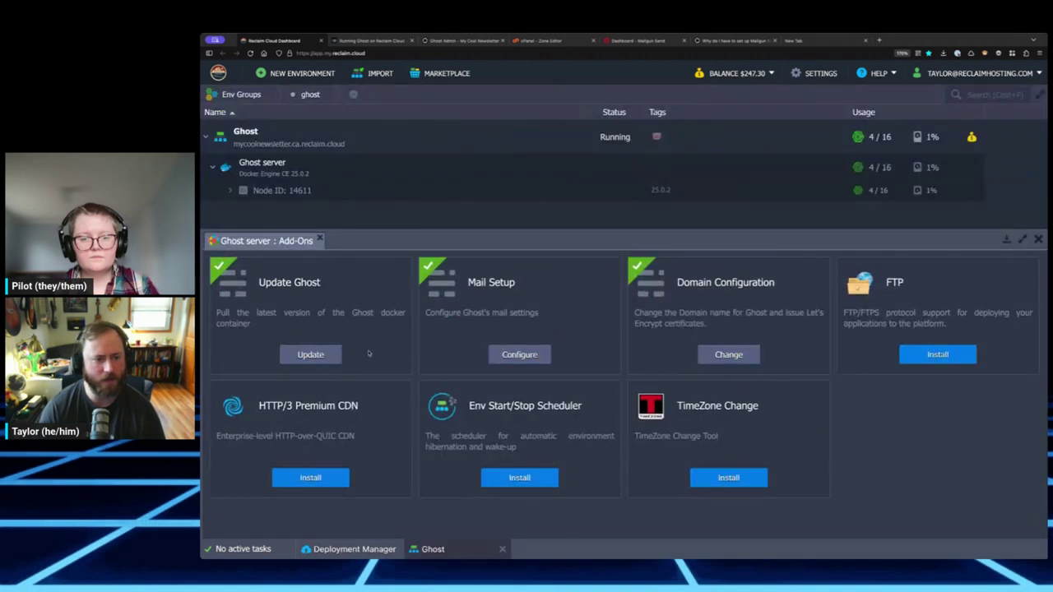
pyautogui.click(728, 354)
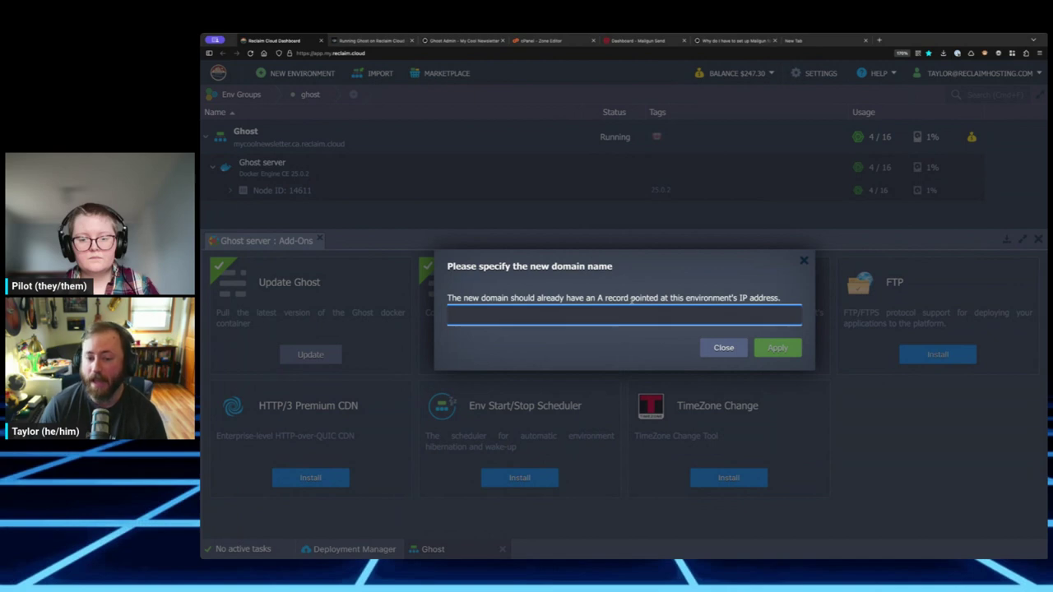
pyautogui.hotkey('ctrl', 'v')
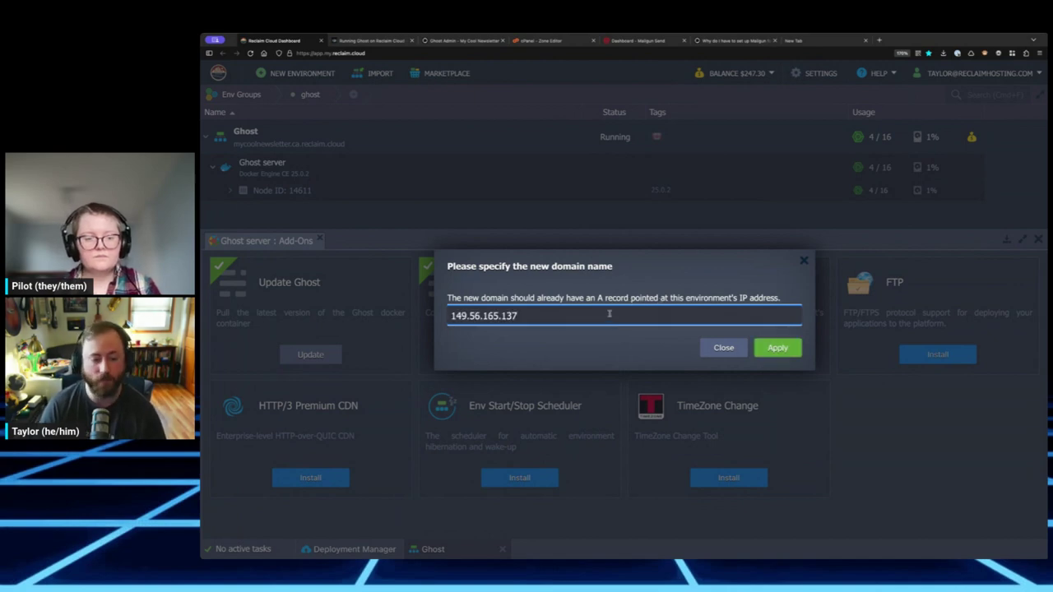
pyautogui.hotkey('ctrl', 'a')
pyautogui.press('BackSpace')
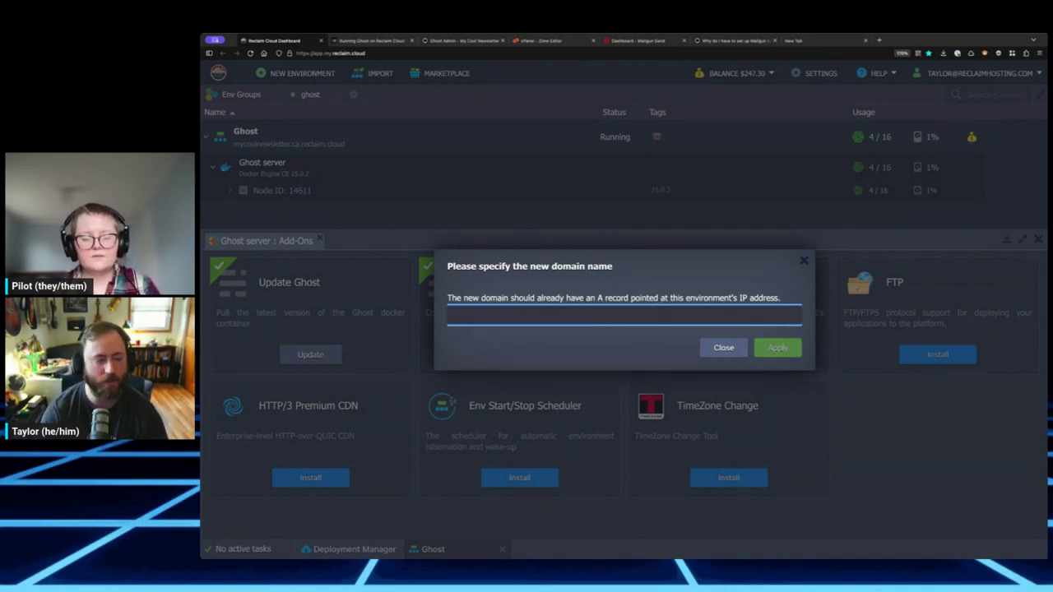
pyautogui.write('mycoolne')
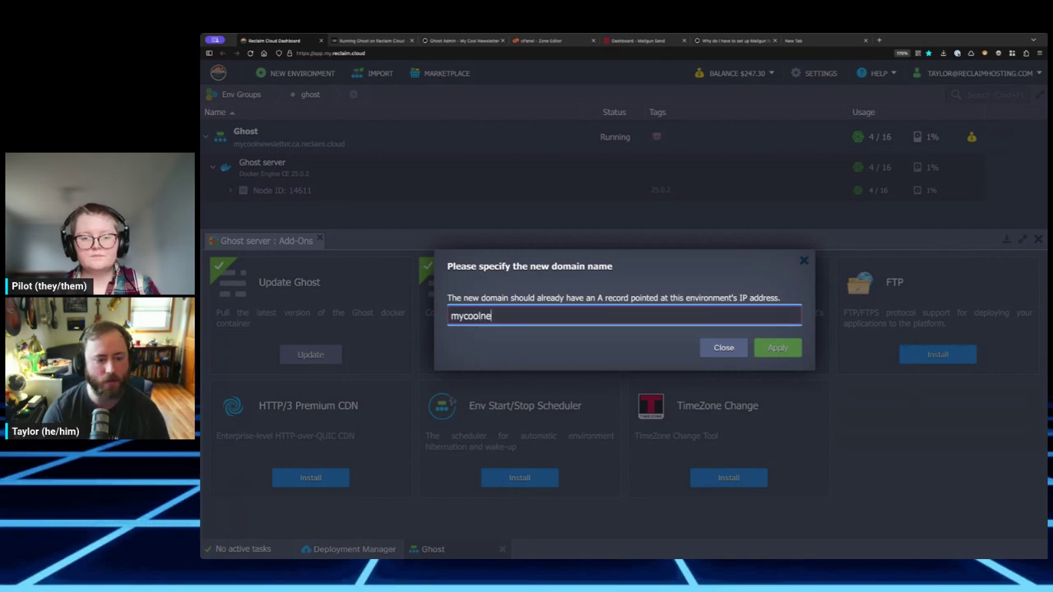
pyautogui.write('wsletter.com')
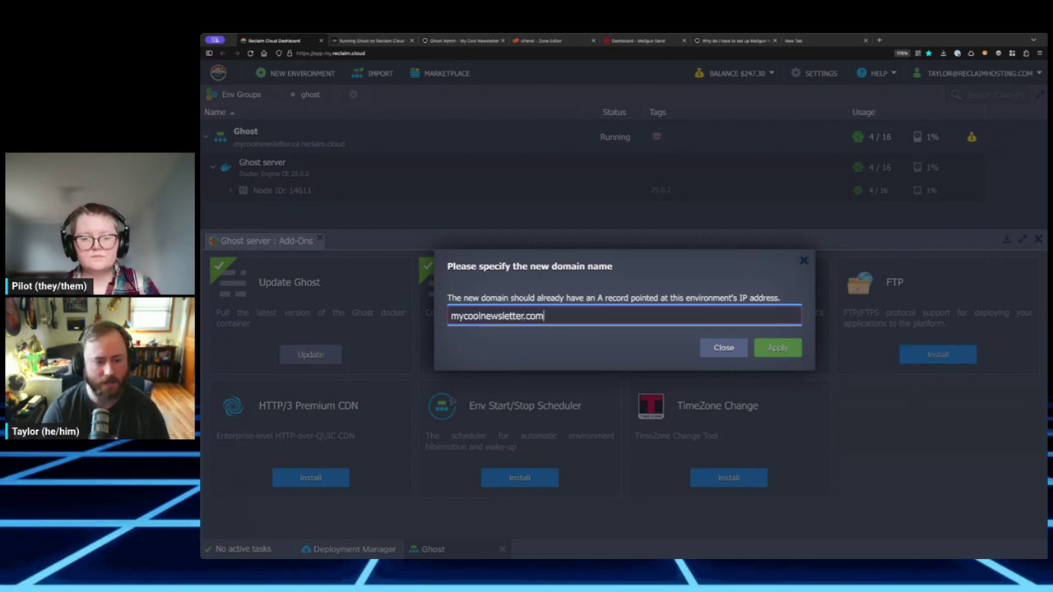
pyautogui.hotkey('ctrl', 'a')
pyautogui.hotkey('ctrl', 'c')
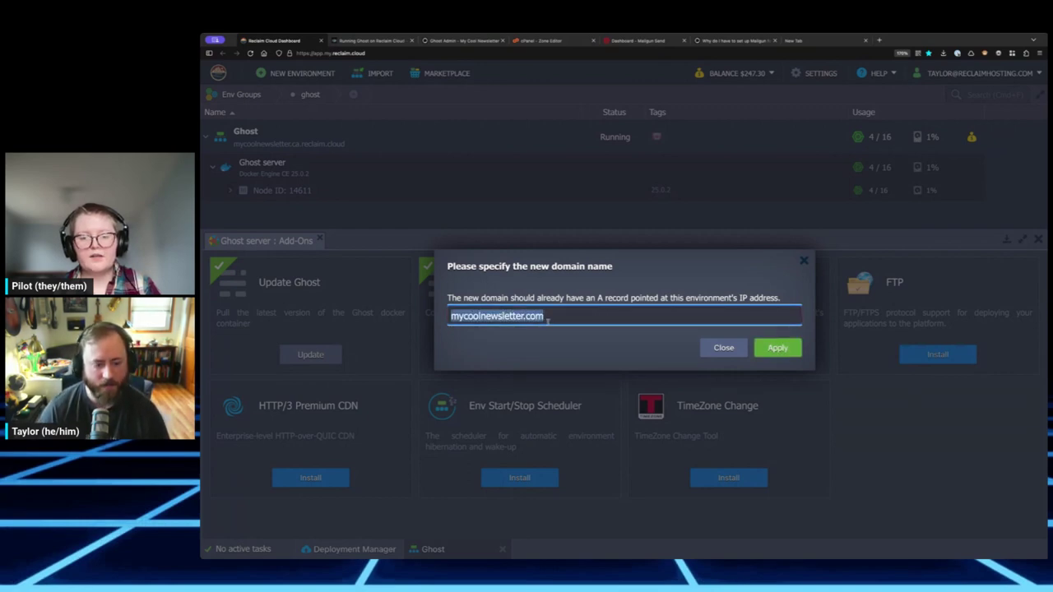
pyautogui.click(602, 334)
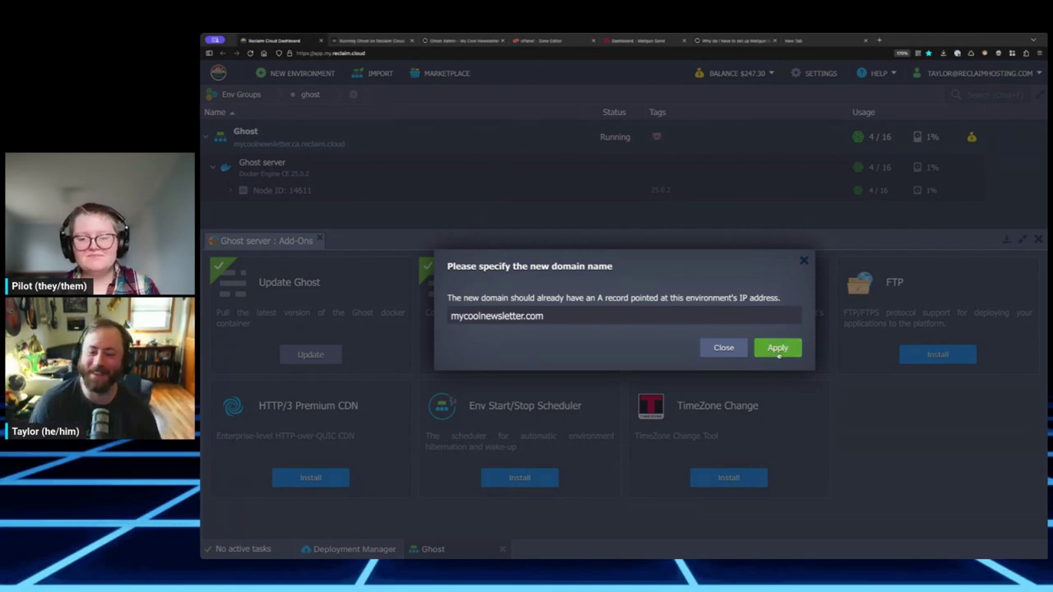
pyautogui.click(778, 349)
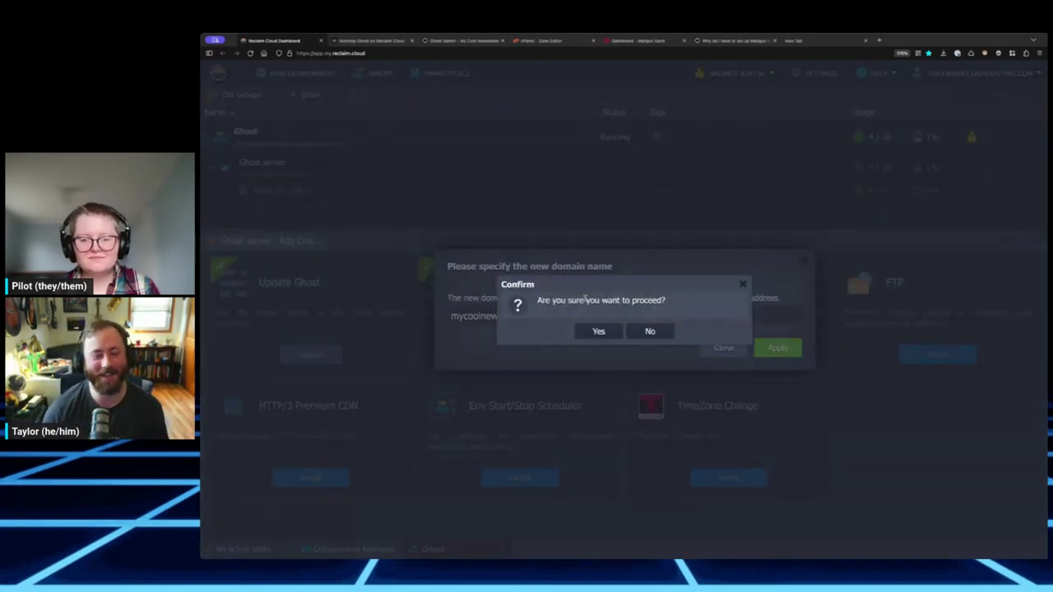
# - Confirm the domain change to mycoolnewsletter.com and let the task finish
pyautogui.click(598, 331)
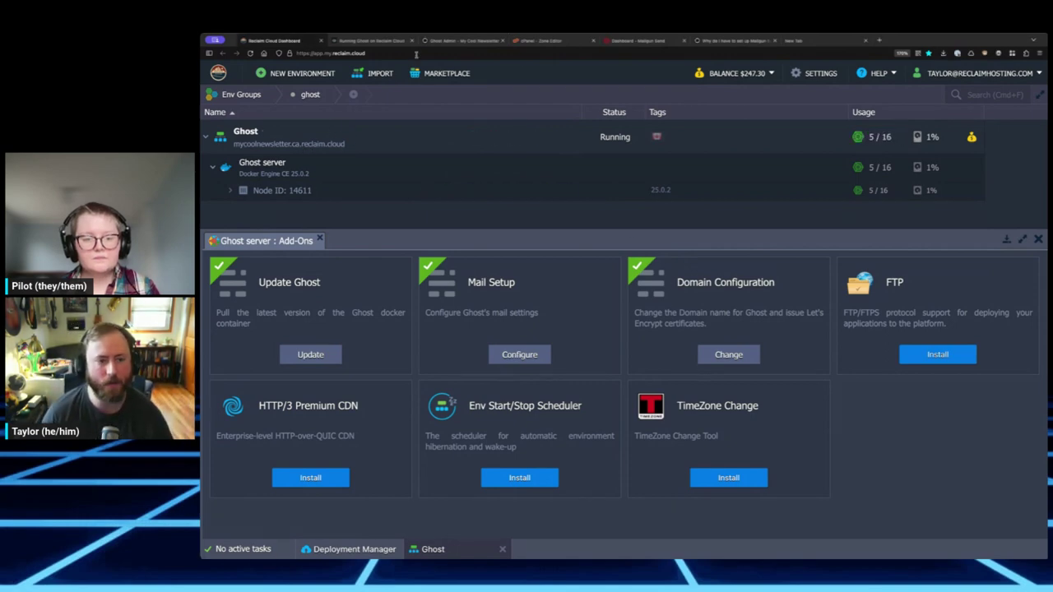
# - Load mycoolnewsletter.com in a new tab and go to its /ghost admin page
pyautogui.click(879, 41)
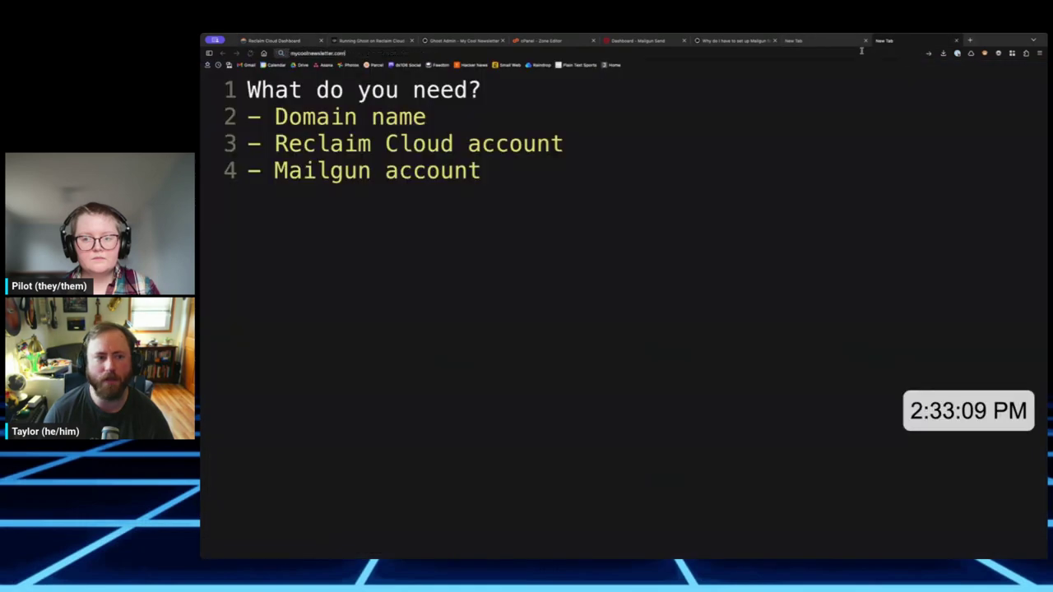
pyautogui.press('Return')
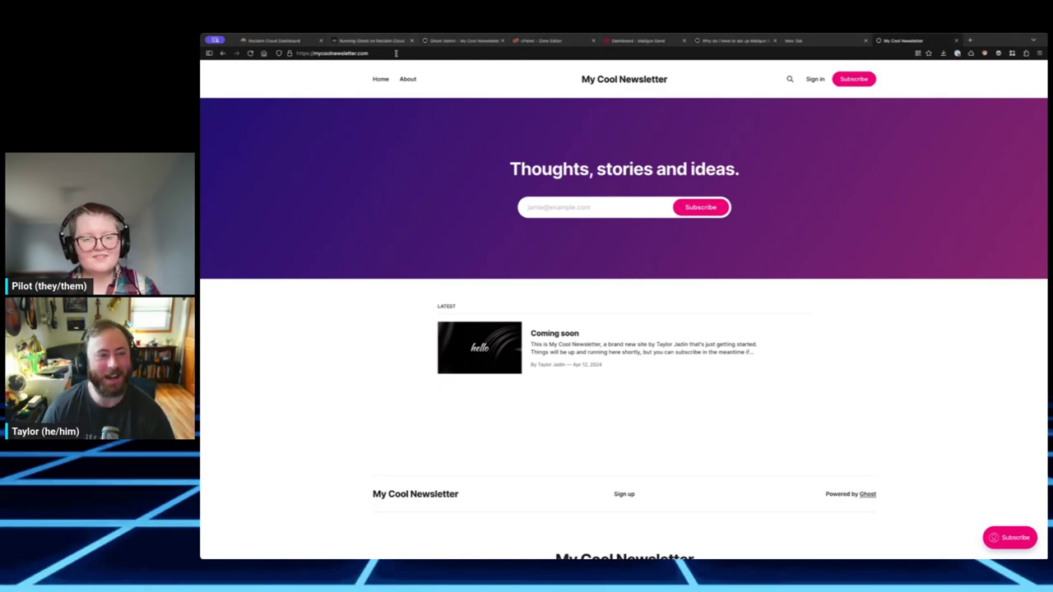
pyautogui.click(345, 52)
pyautogui.write('/ghost')
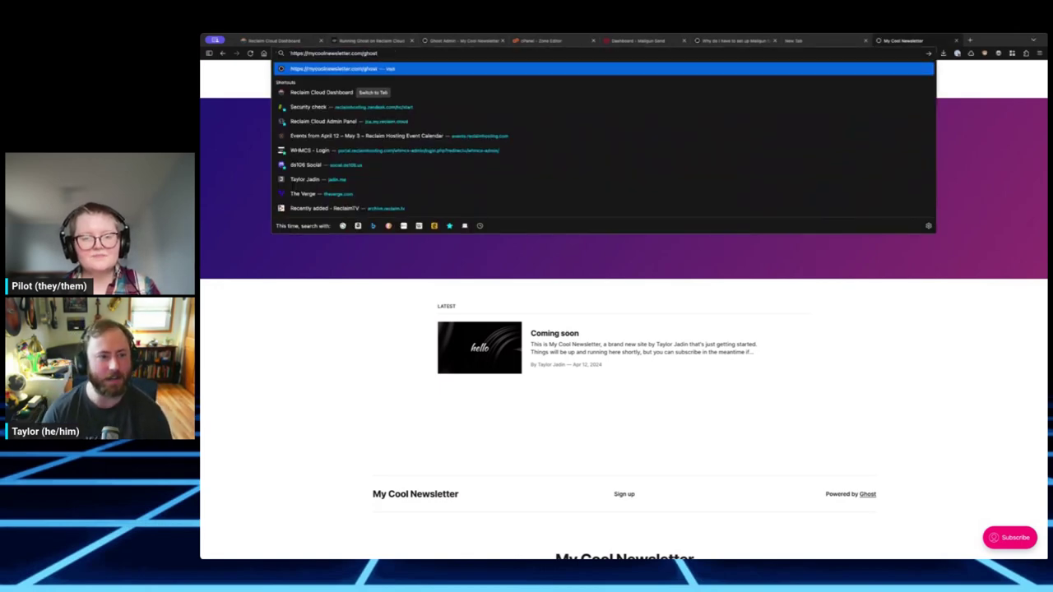
pyautogui.press('Return')
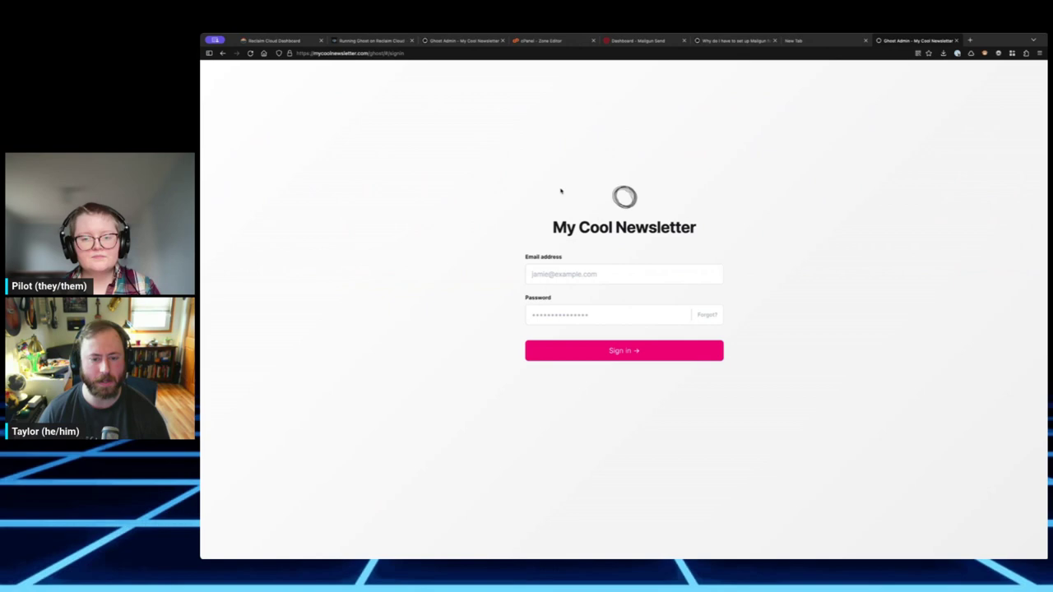
# - Sign in to Ghost Admin with the account email and password
pyautogui.click(559, 280)
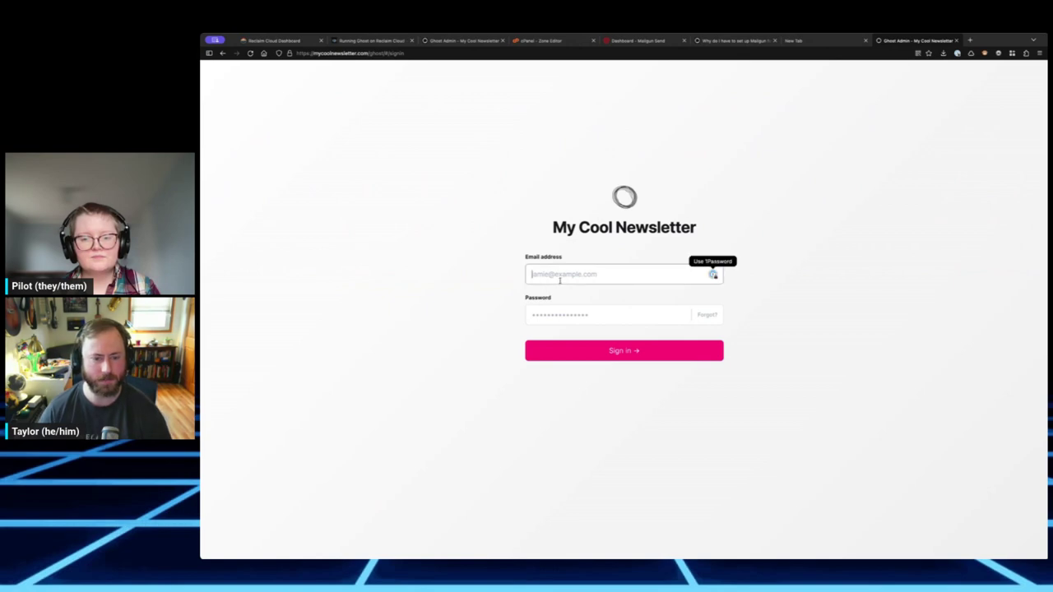
pyautogui.press('Tab')
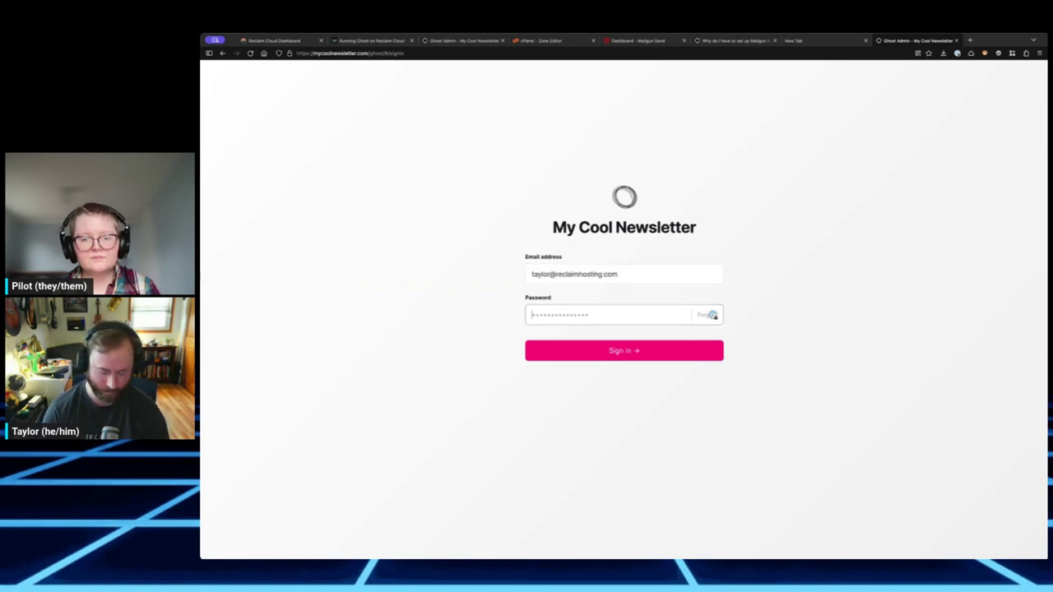
pyautogui.write('•••••••••••')
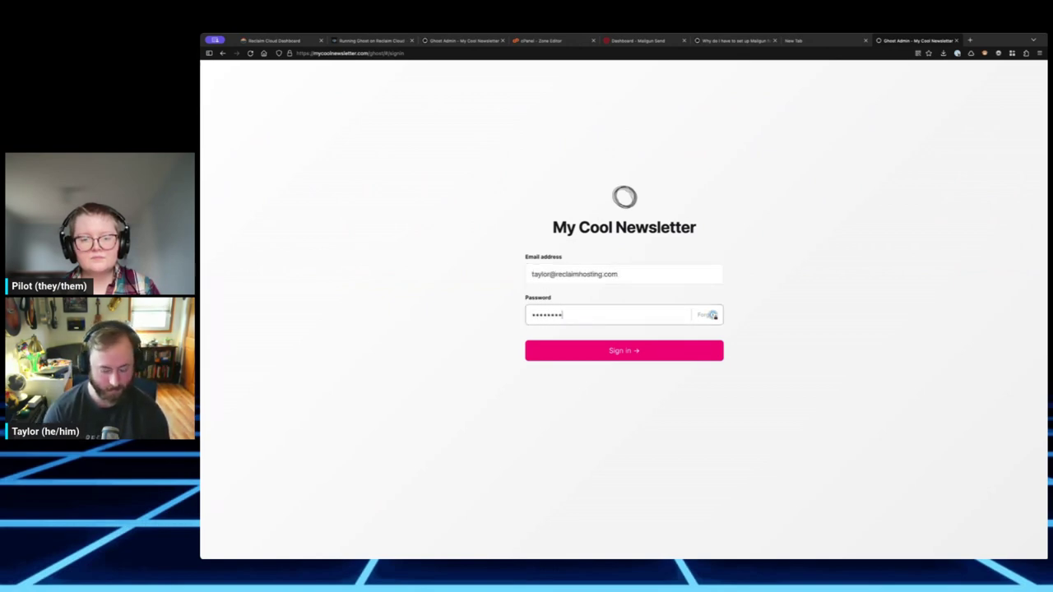
pyautogui.press('Return')
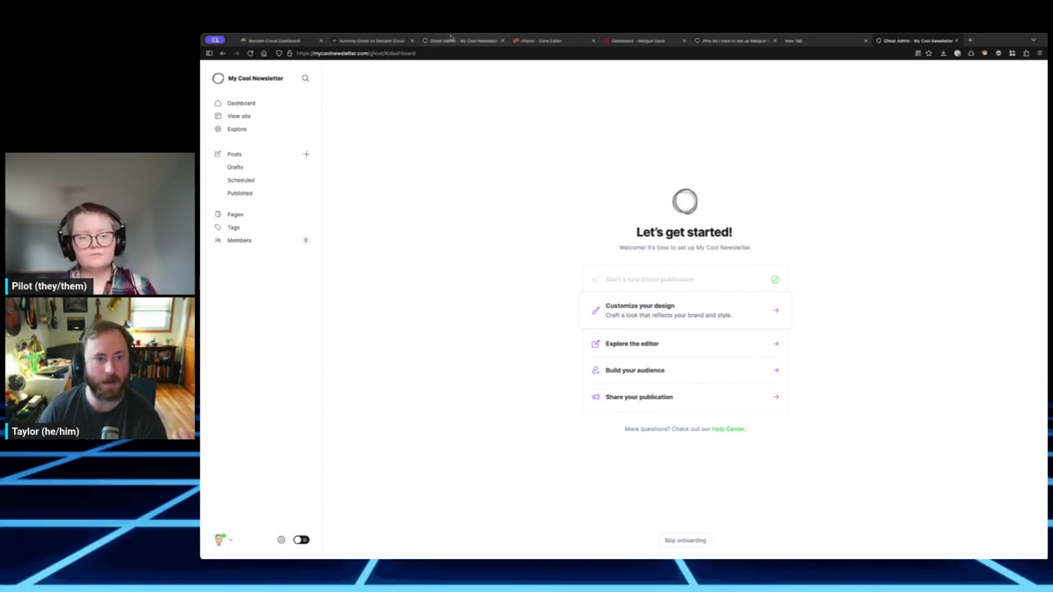
# - Switch to the Mailgun Send dashboard showing the Flex plan and two sending domains
pyautogui.click(621, 41)
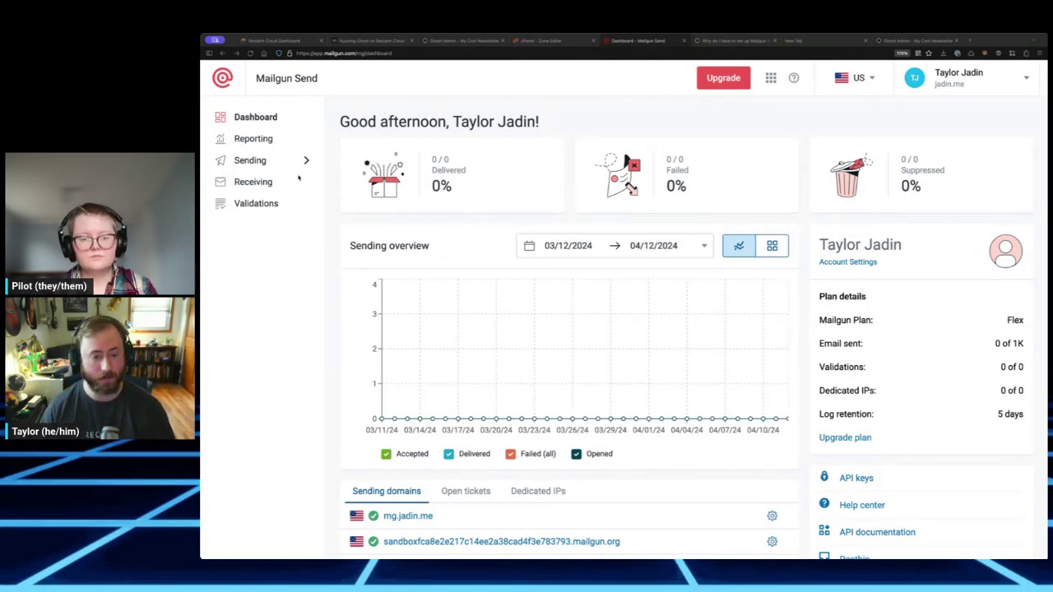
# - Create sending domain mycoolnewsletter.com, keeping the US region and Shared IP assignment
pyautogui.click(277, 159)
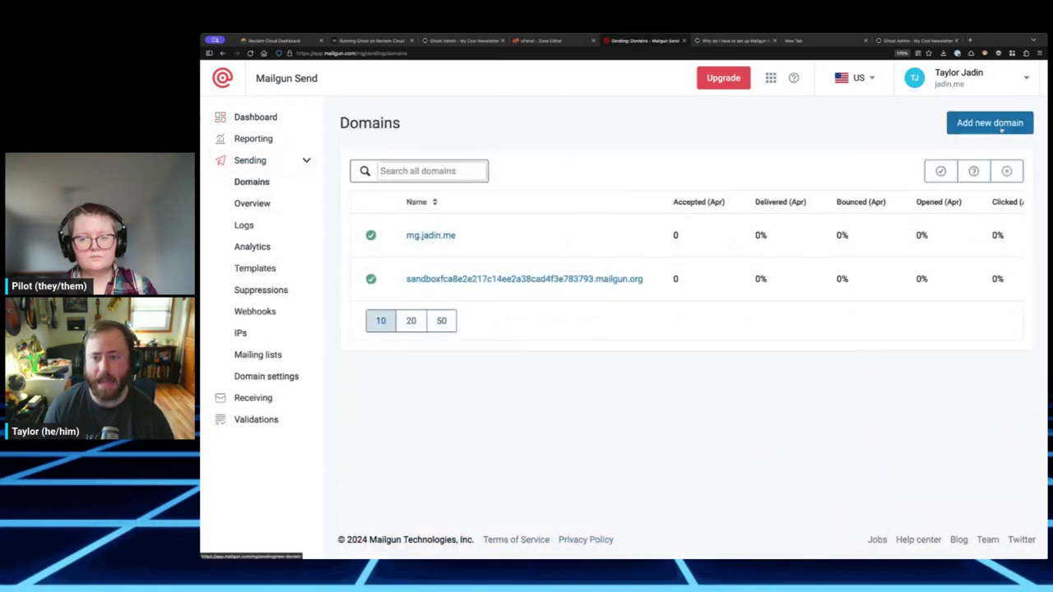
pyautogui.click(989, 122)
pyautogui.click(395, 196)
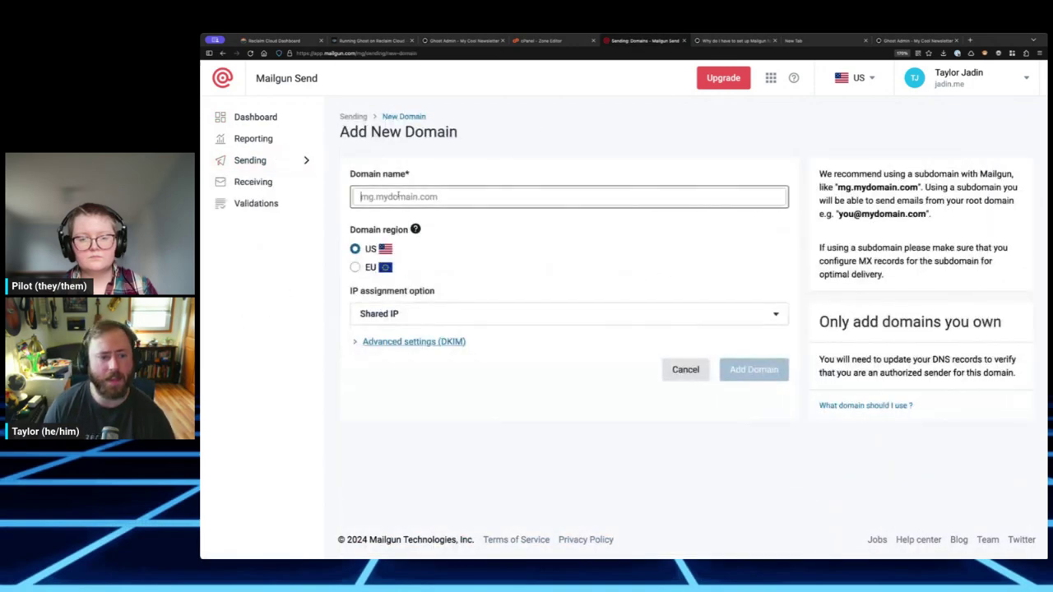
pyautogui.hotkey('ctrl', 'v')
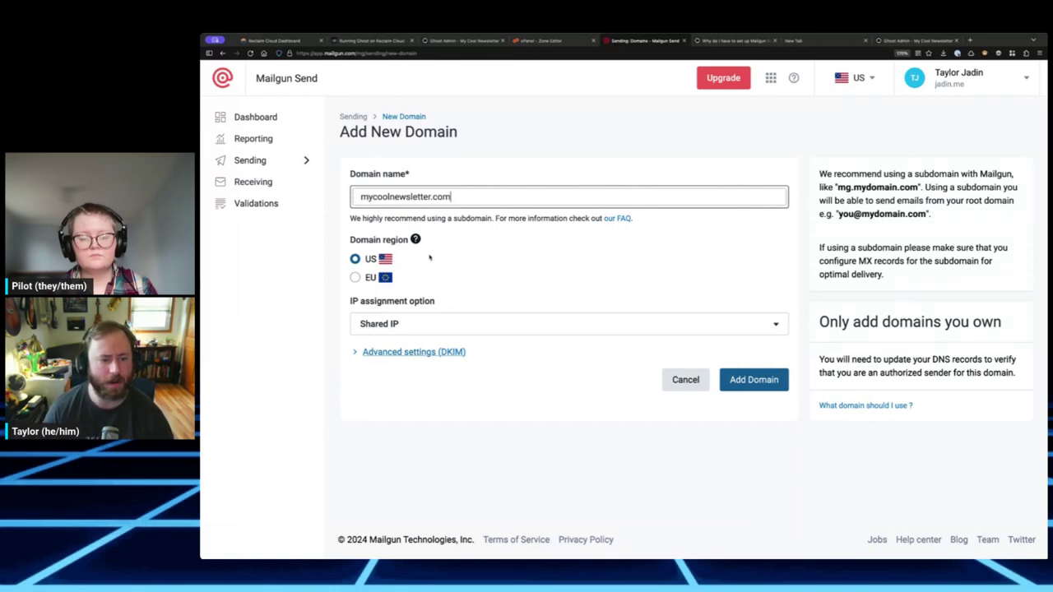
pyautogui.click(481, 196)
pyautogui.press('Escape')
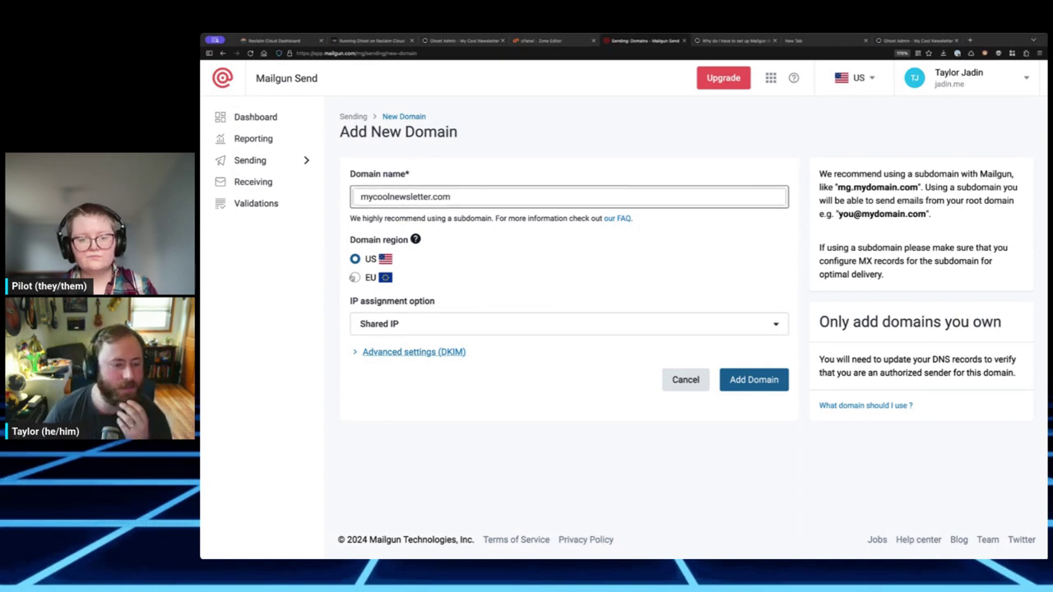
pyautogui.click(439, 320)
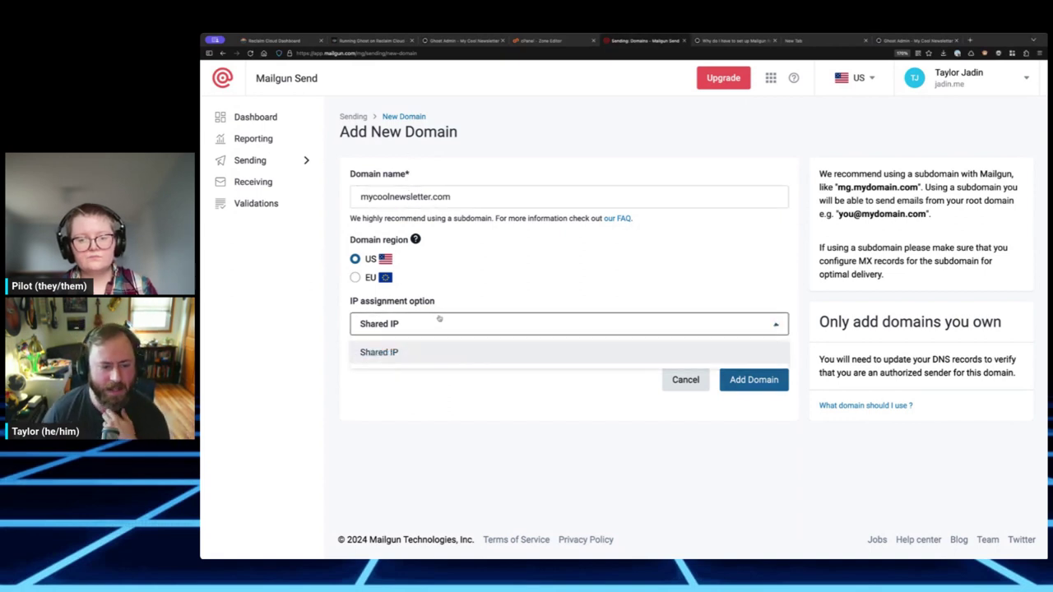
pyautogui.click(448, 322)
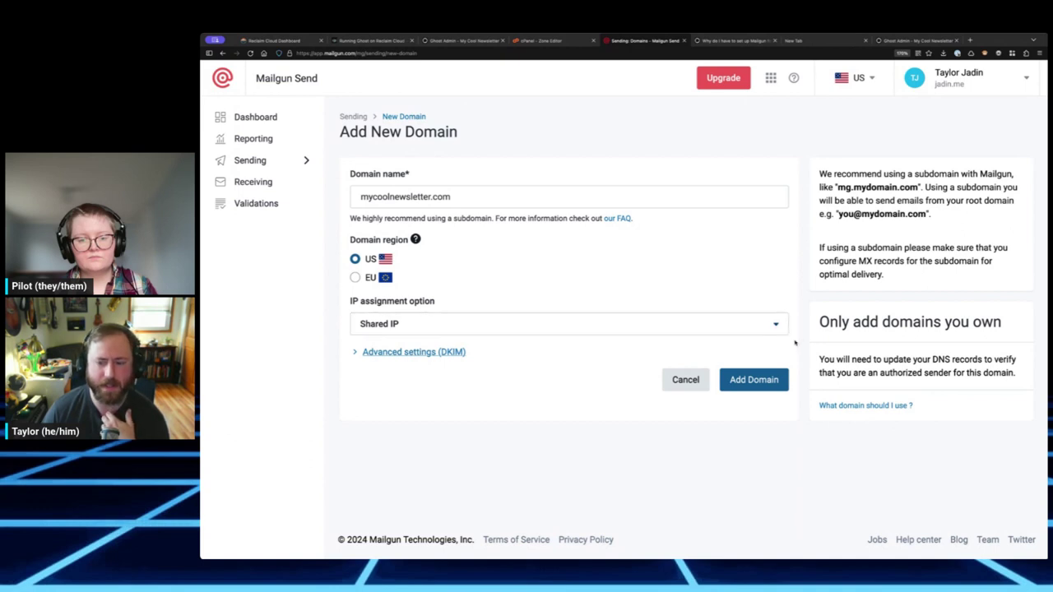
pyautogui.click(457, 325)
pyautogui.click(454, 329)
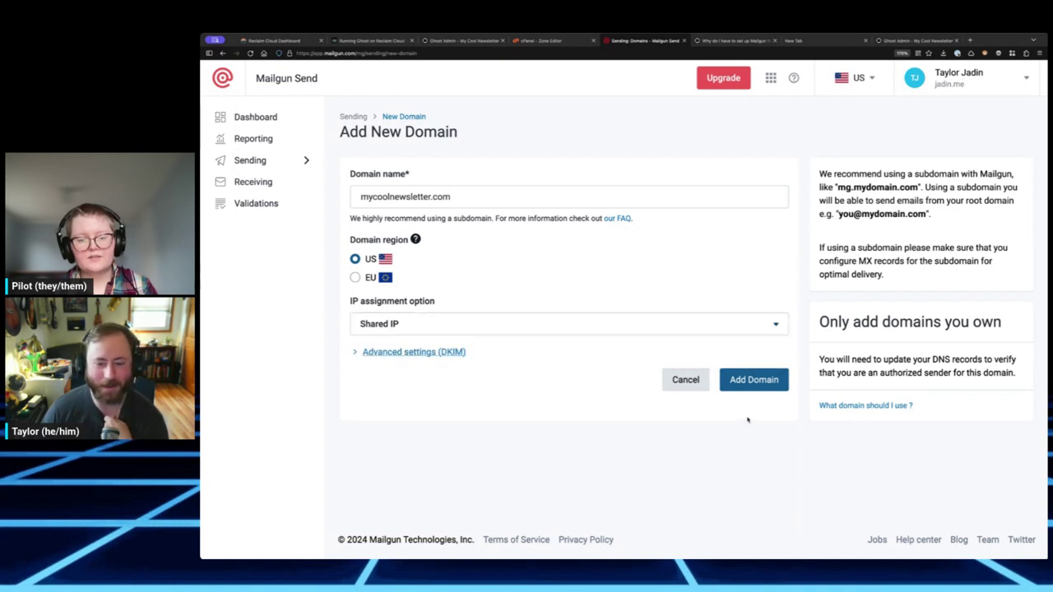
pyautogui.click(774, 381)
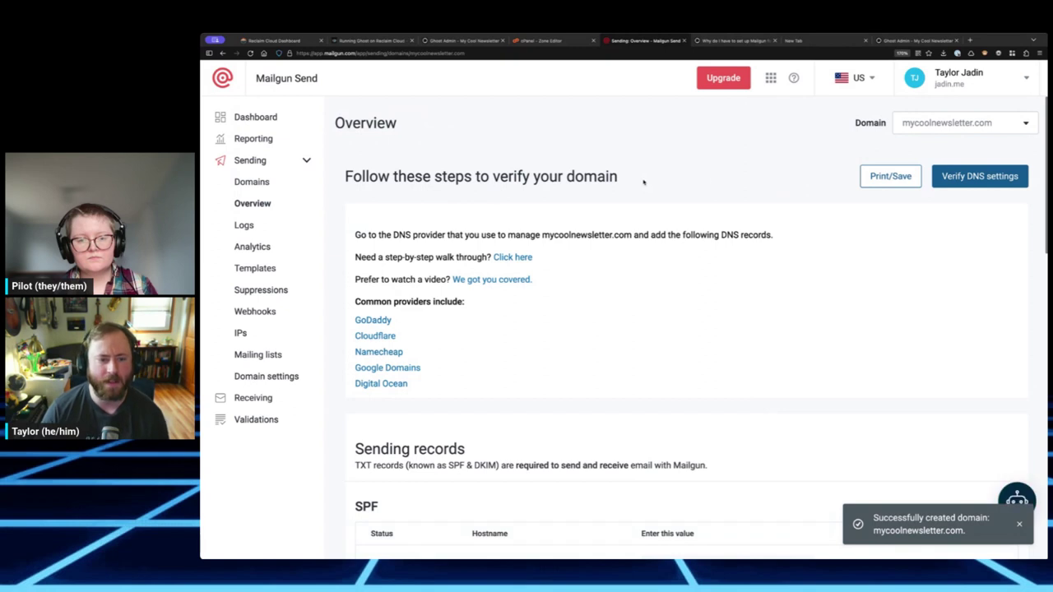
pyautogui.moveTo(587, 177); pyautogui.dragTo(391, 177)
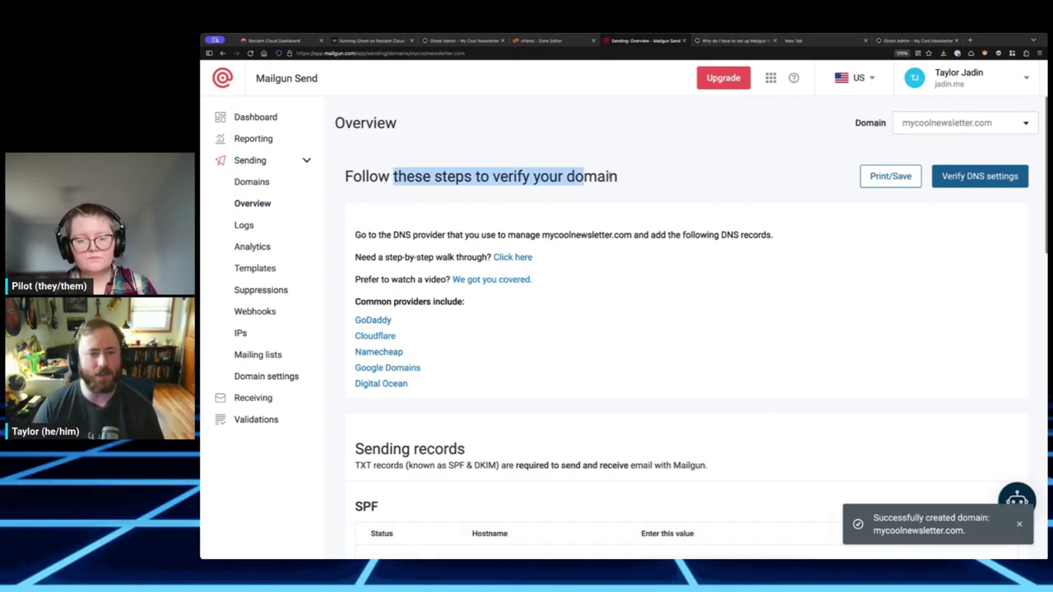
pyautogui.click(608, 176)
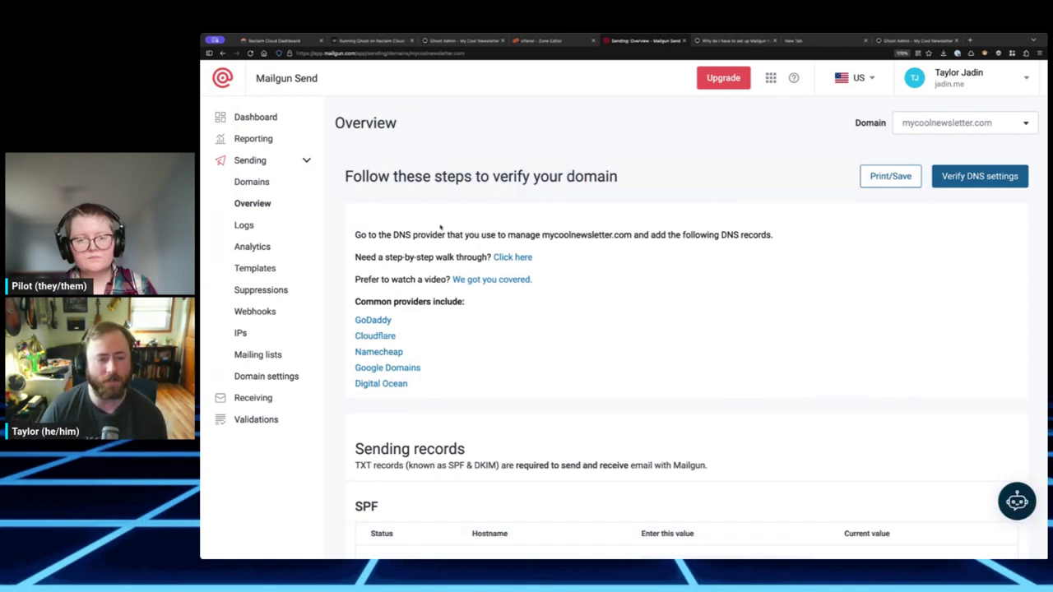
pyautogui.moveTo(391, 237); pyautogui.dragTo(501, 237)
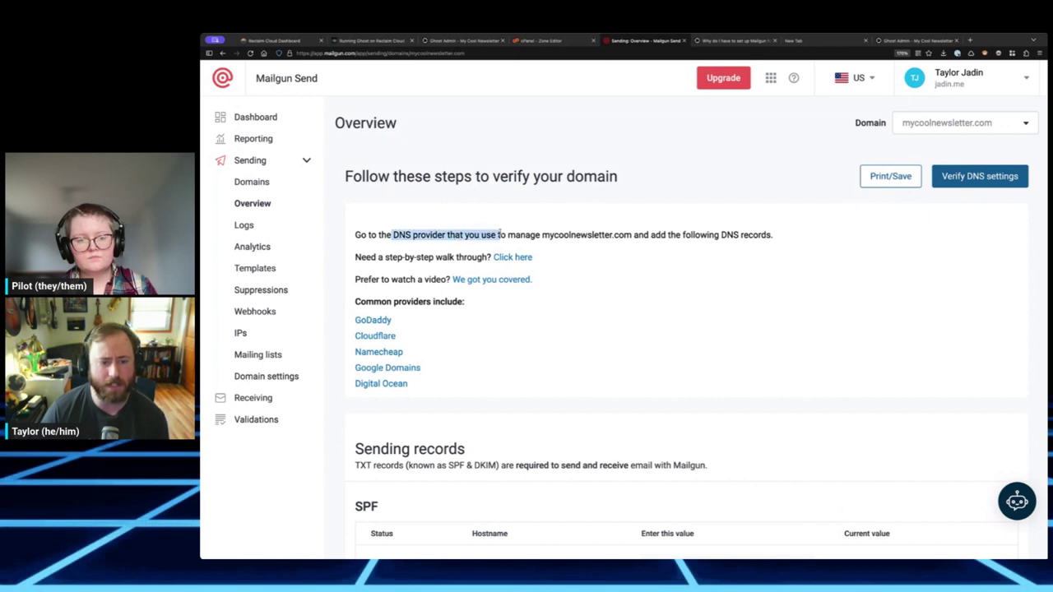
pyautogui.click(532, 234)
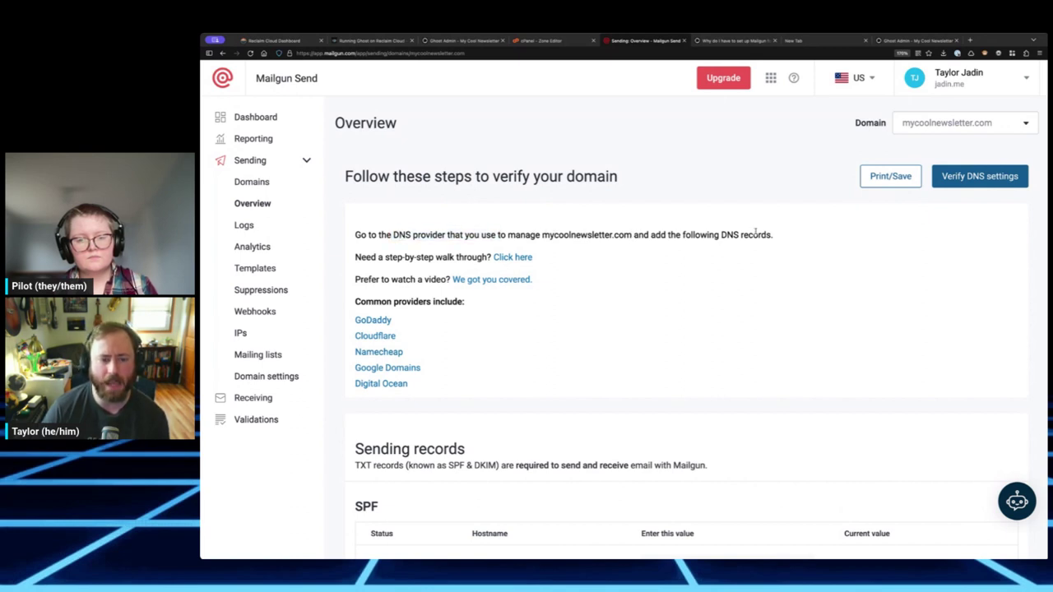
pyautogui.scroll(-1, 753, 233)
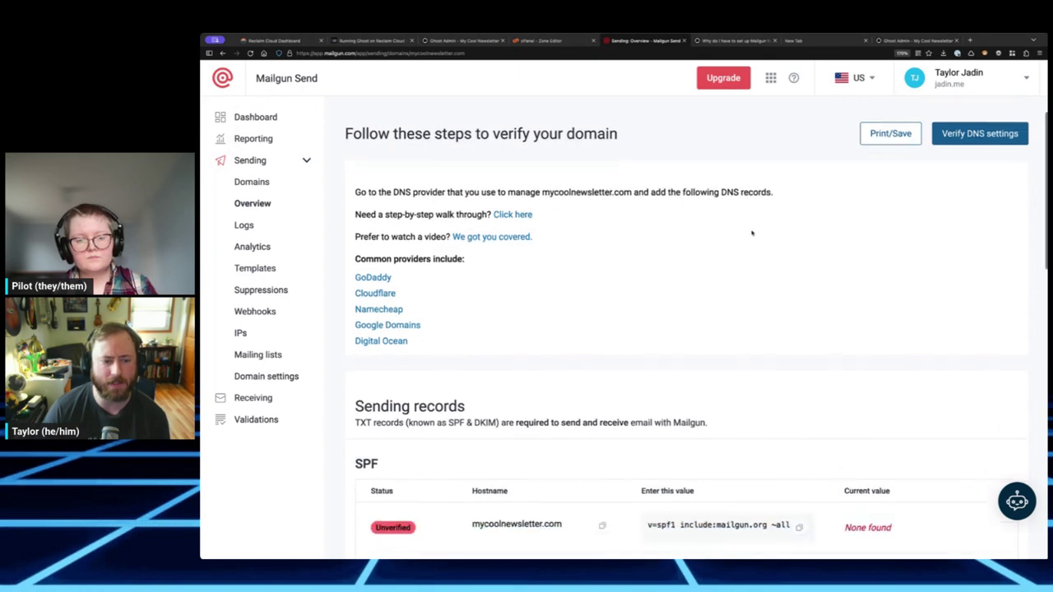
pyautogui.scroll(-3, 750, 233)
pyautogui.scroll(-1, 744, 229)
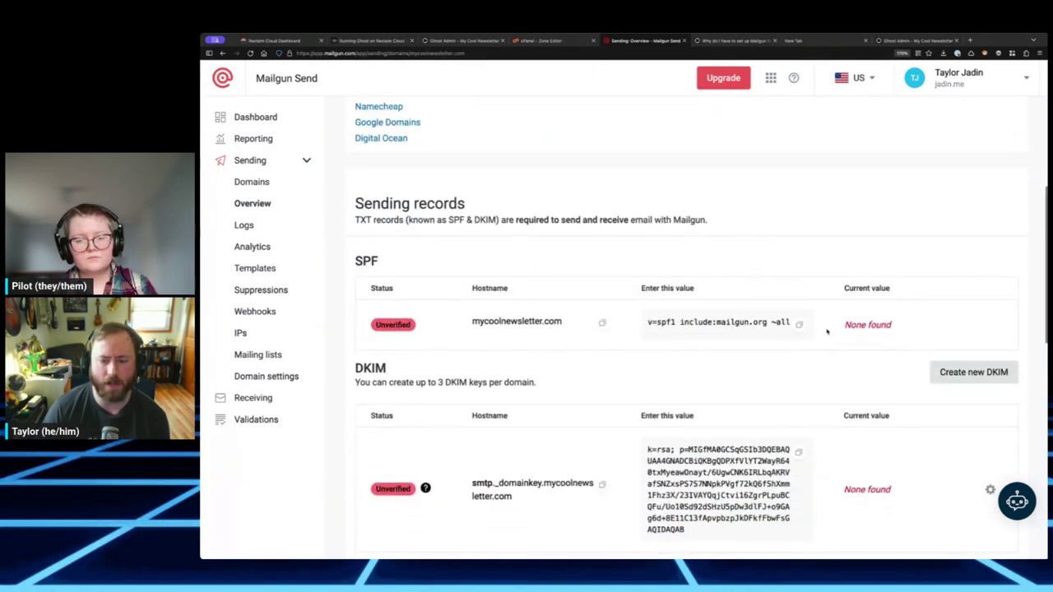
pyautogui.scroll(-2, 401, 213)
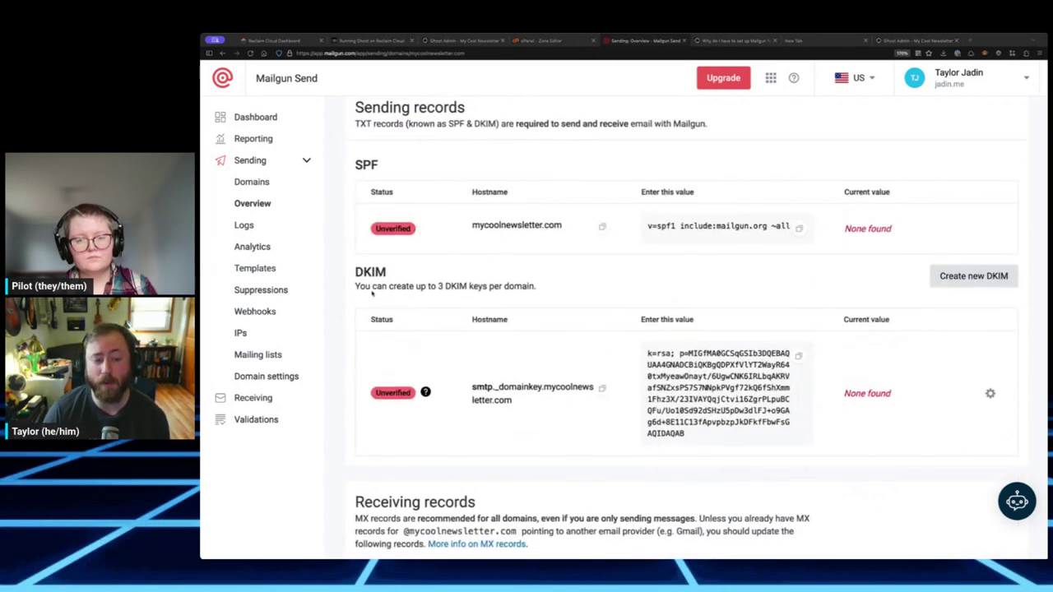
pyautogui.scroll(-4, 642, 247)
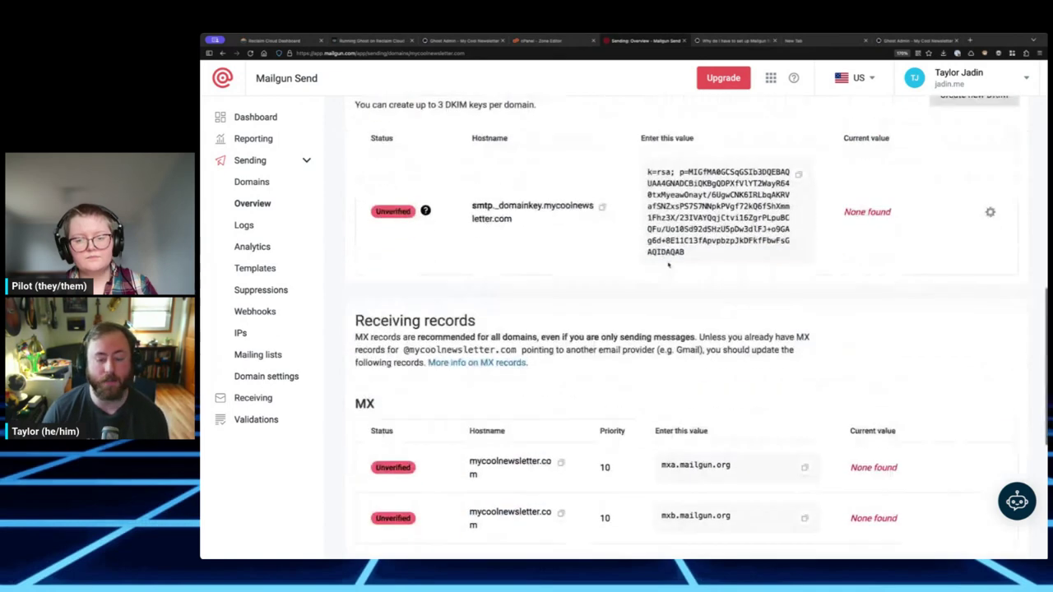
pyautogui.scroll(2, 645, 239)
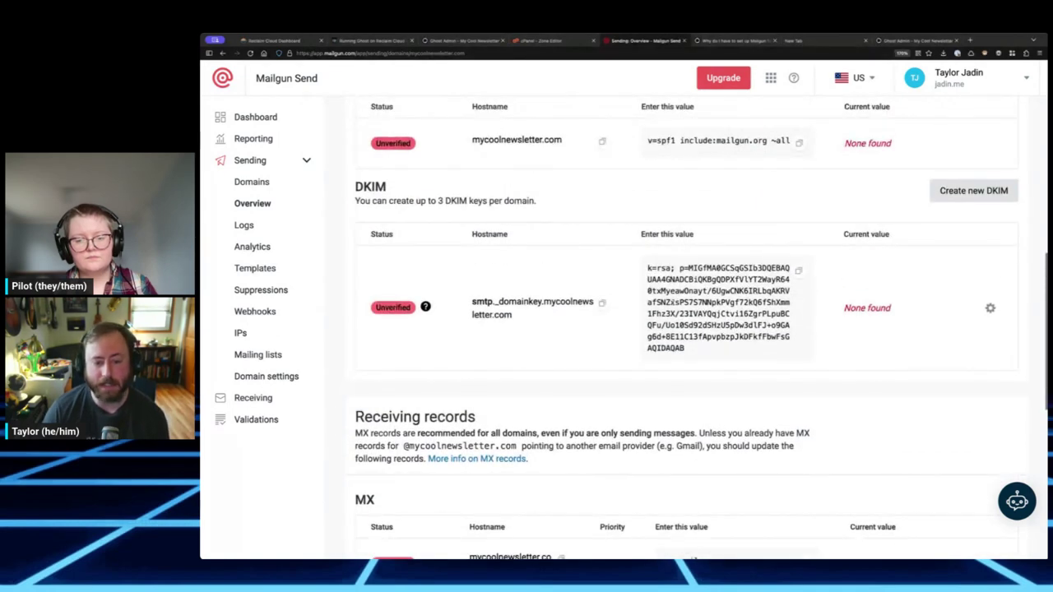
pyautogui.scroll(-7, 632, 308)
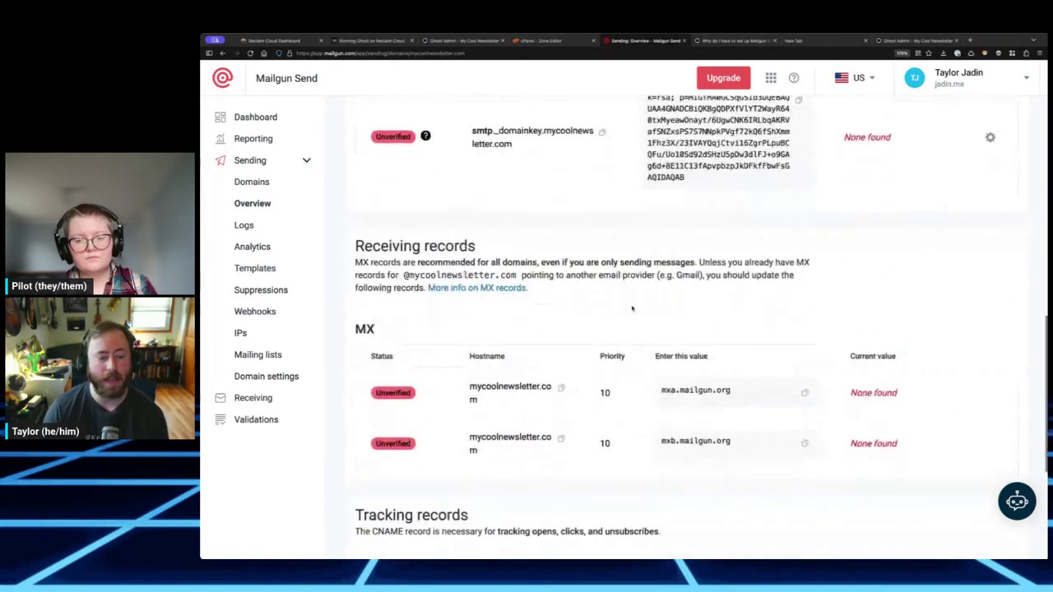
pyautogui.scroll(-1, 632, 310)
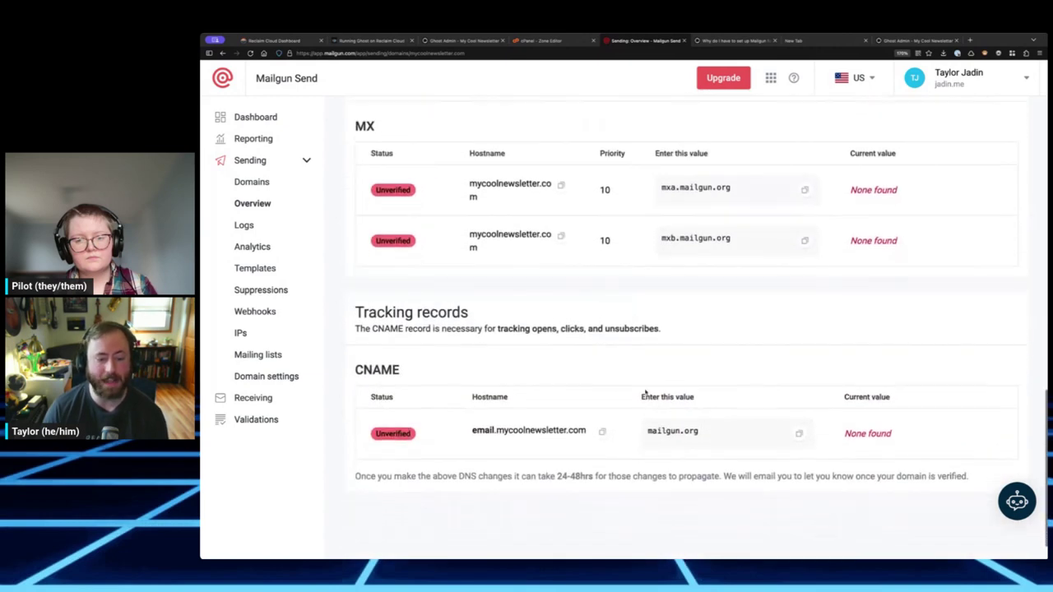
pyautogui.scroll(14, 608, 428)
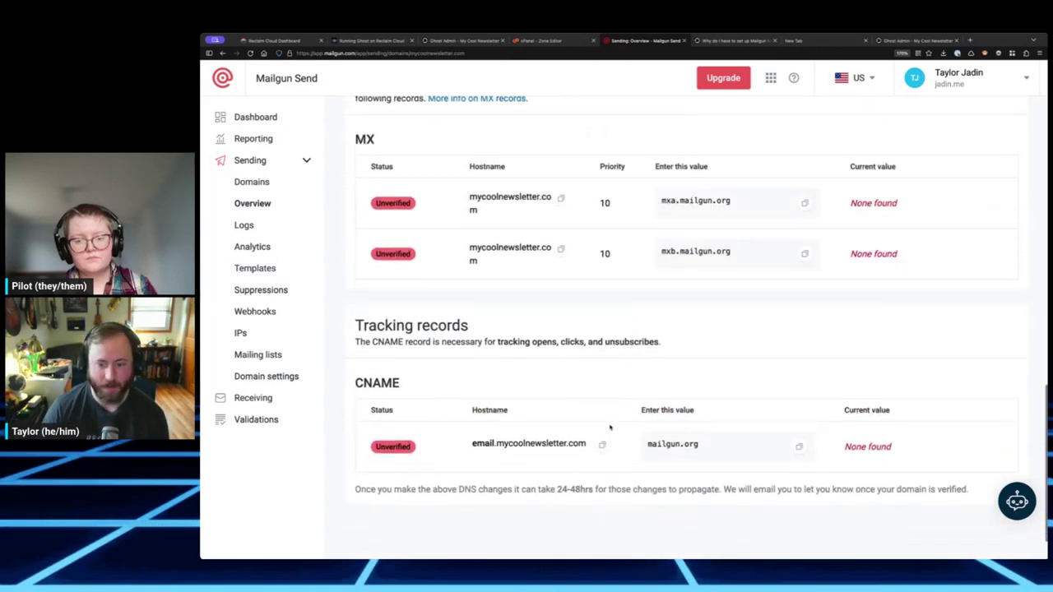
pyautogui.scroll(-9, 608, 426)
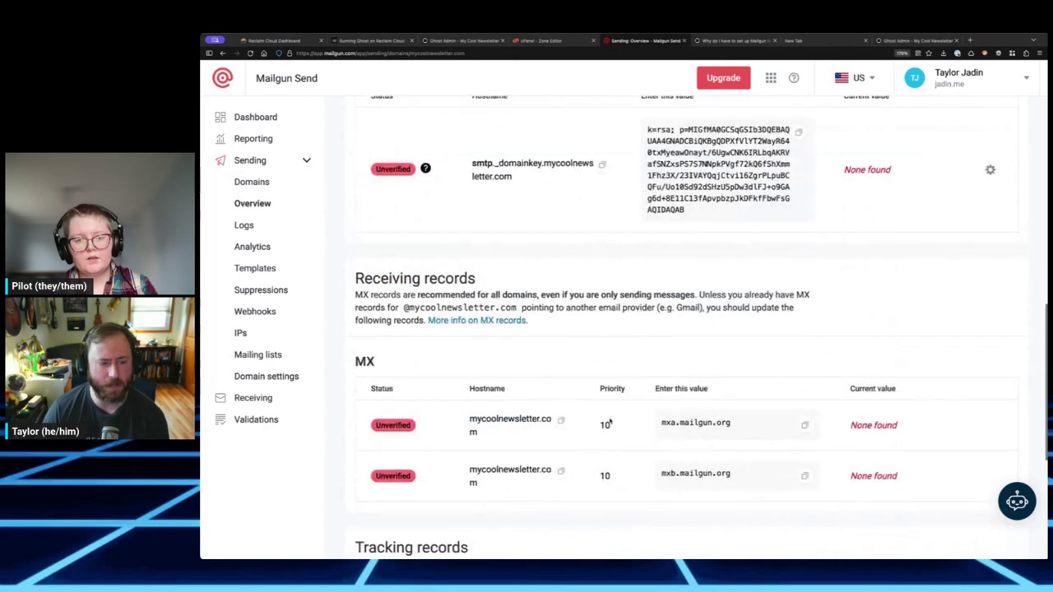
pyautogui.scroll(10, 609, 423)
pyautogui.scroll(-4, 609, 413)
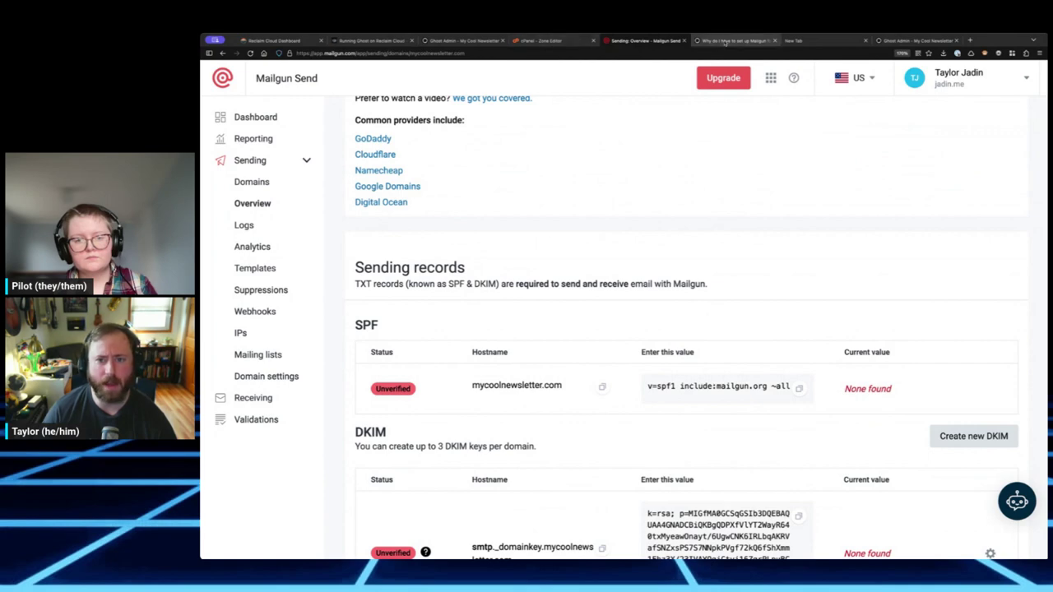
pyautogui.moveTo(533, 40)
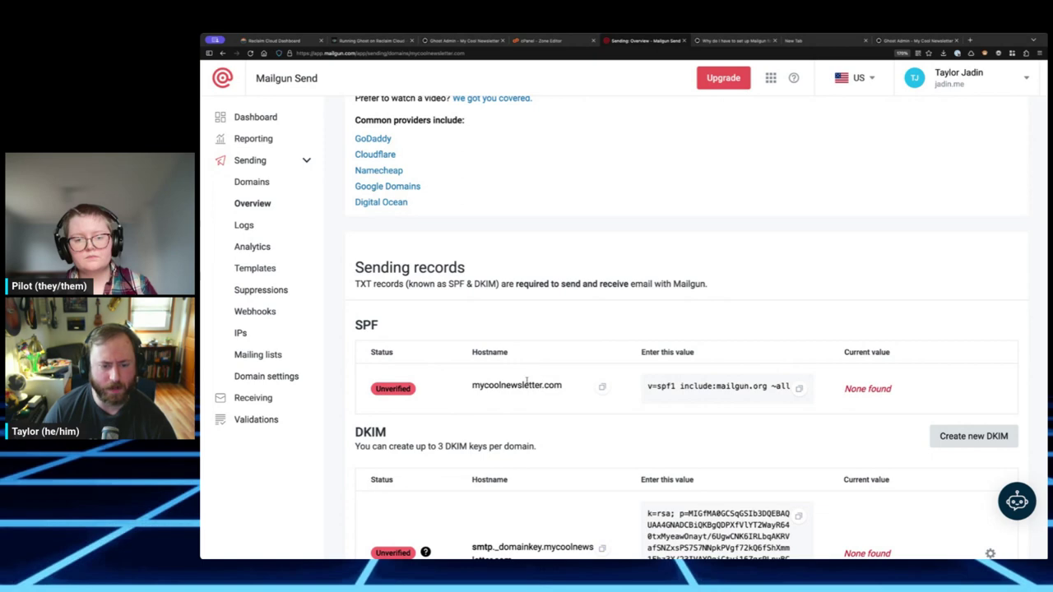
# - Replace the cPanel TXT record's old SPF value with v=spf1 include:mailgun.org ~all and save
pyautogui.tripleClick(798, 388)
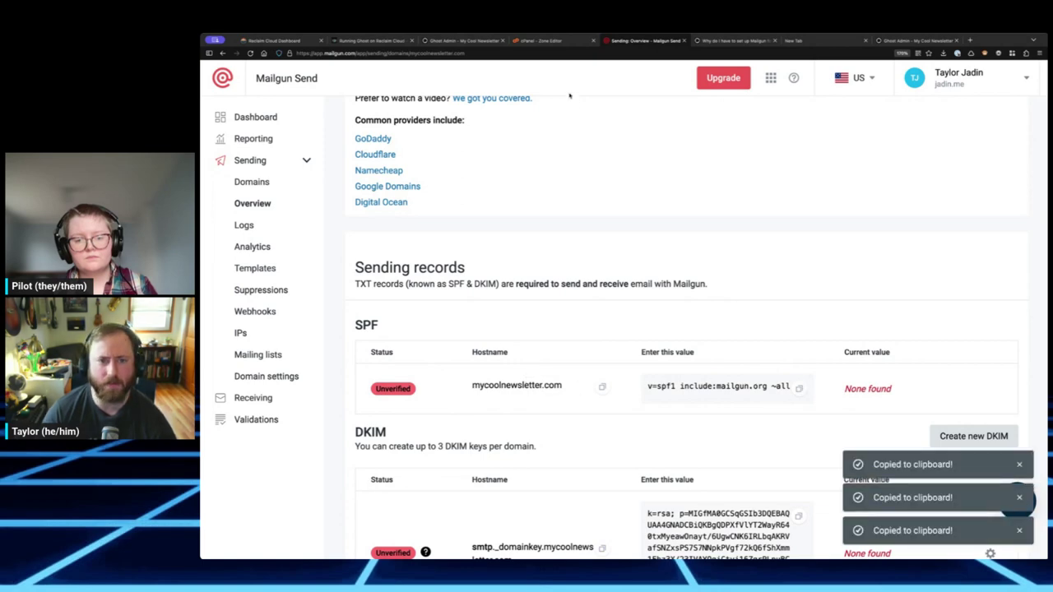
pyautogui.click(551, 41)
pyautogui.scroll(-10, 712, 379)
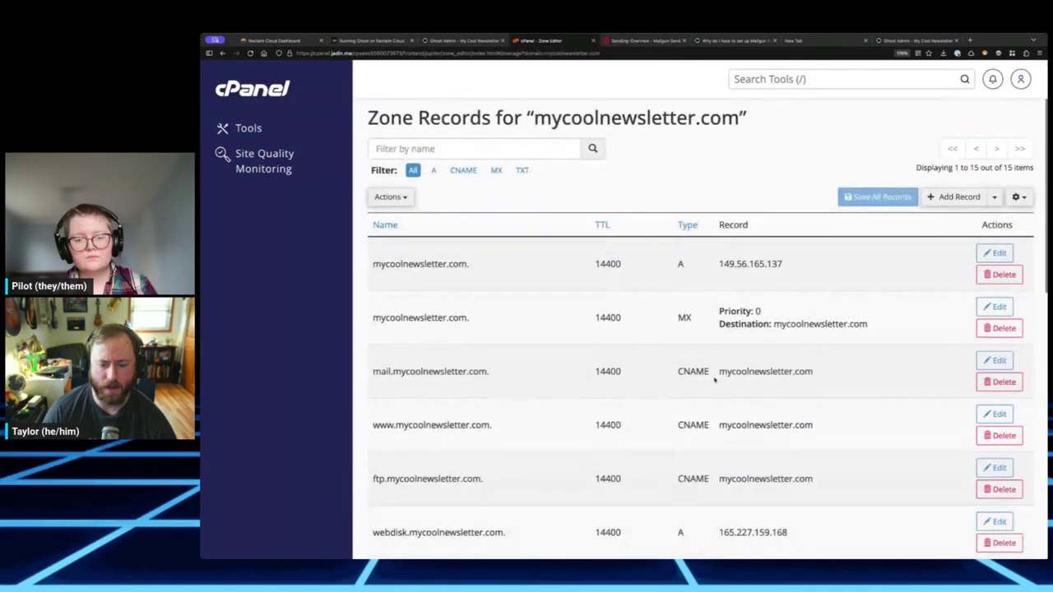
pyautogui.scroll(-2, 714, 379)
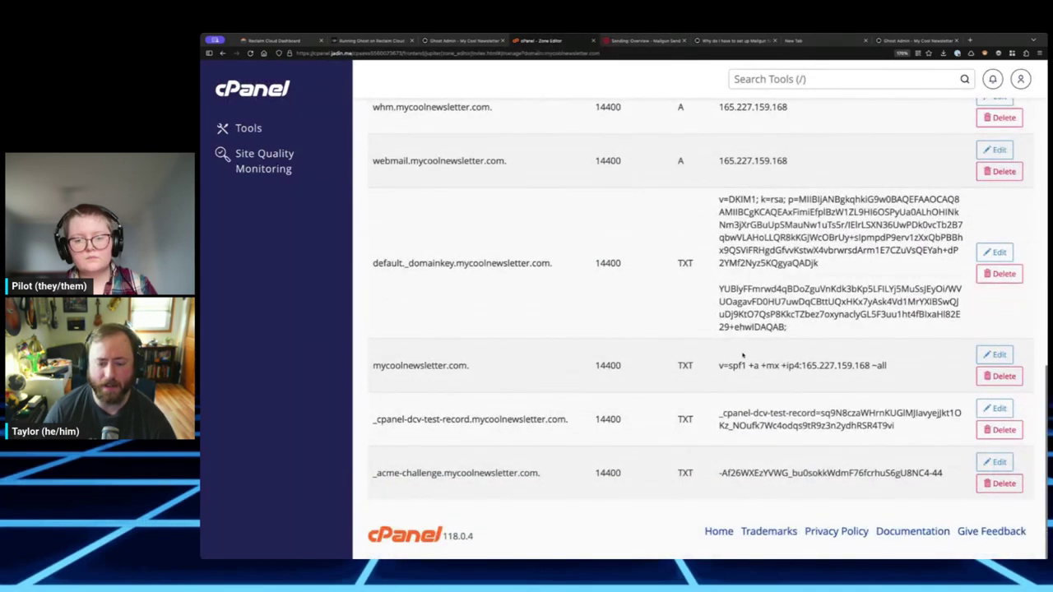
pyautogui.doubleClick(737, 365)
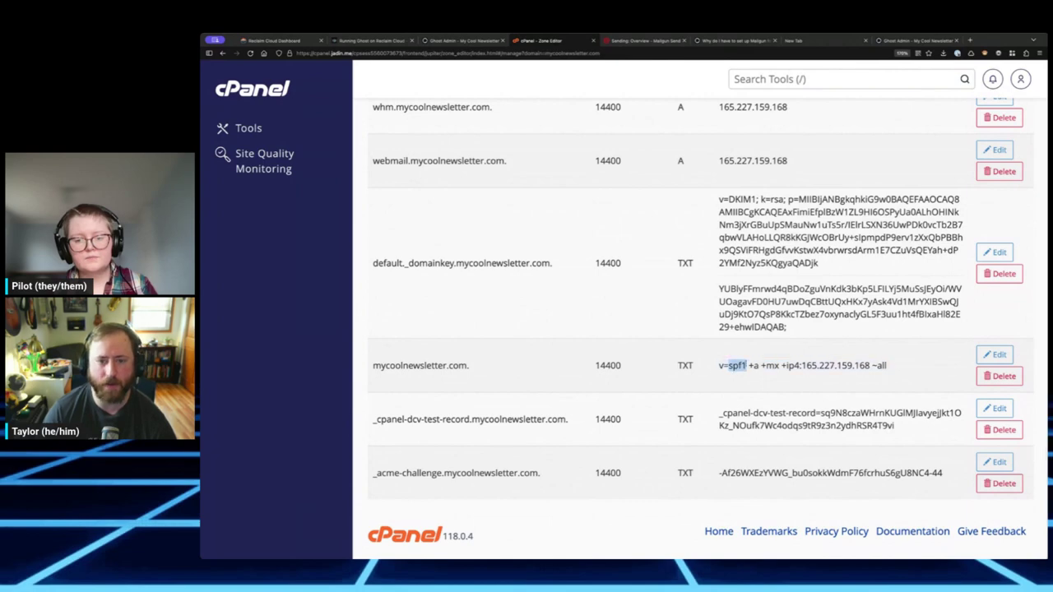
pyautogui.click(995, 354)
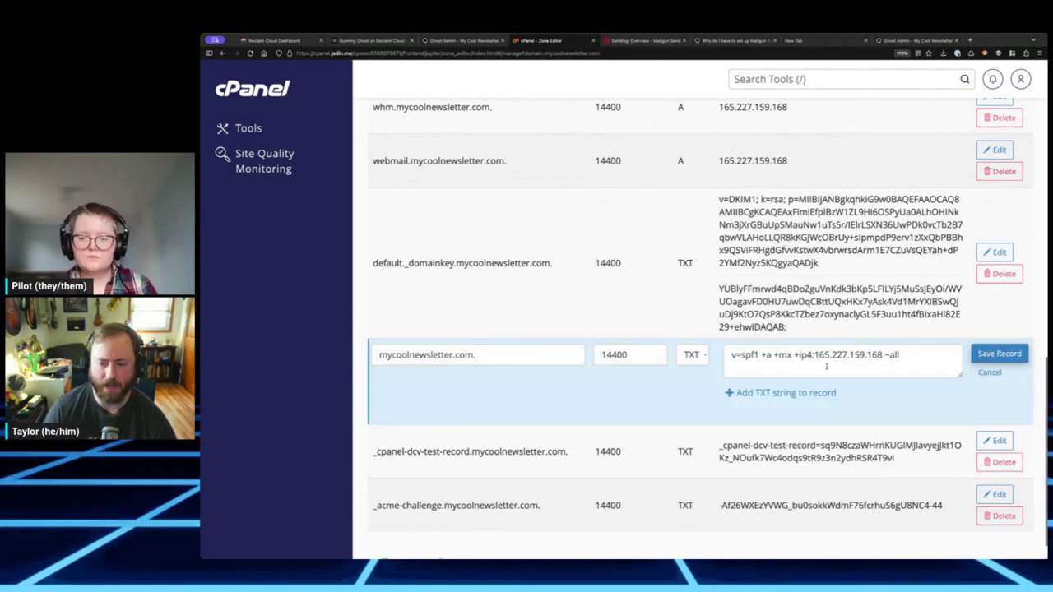
pyautogui.hotkey('ctrl', 'a')
pyautogui.hotkey('ctrl', 'v')
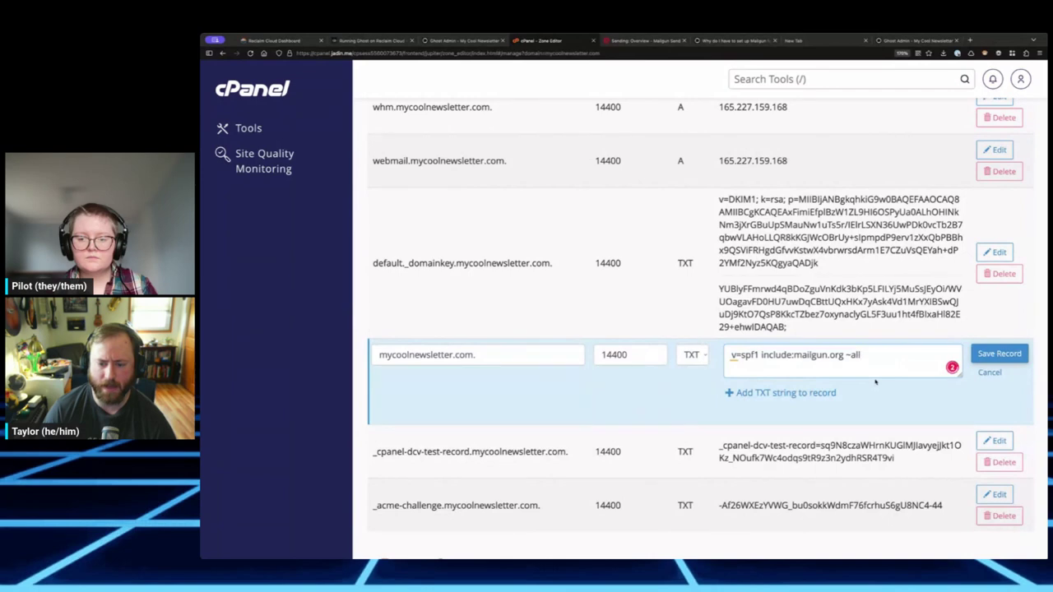
pyautogui.click(999, 353)
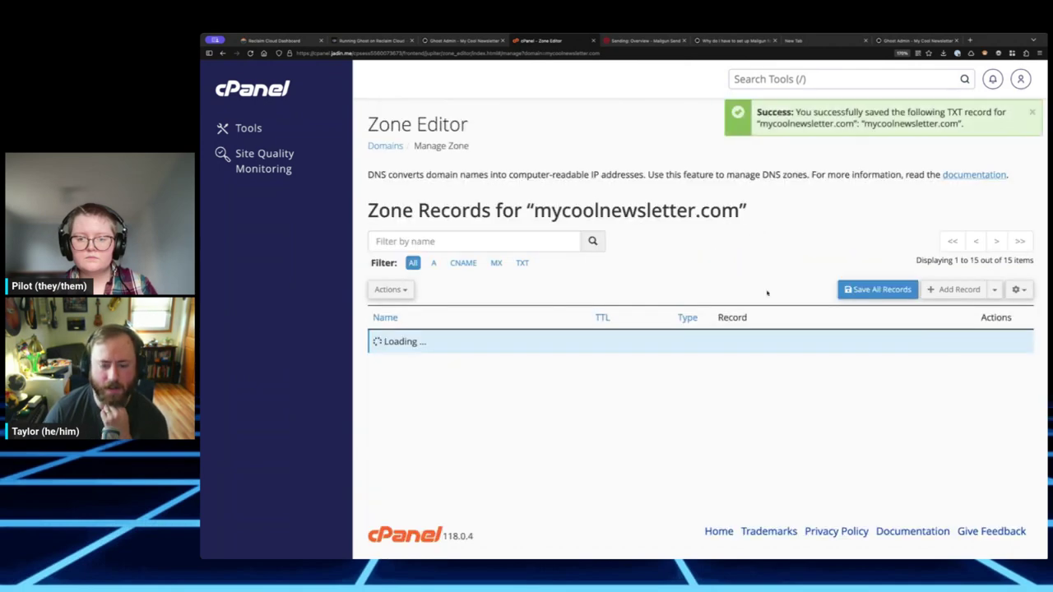
# - Copy the DKIM key value and select the smtp._domainkey hostname in Mailgun
pyautogui.scroll(-10, 794, 303)
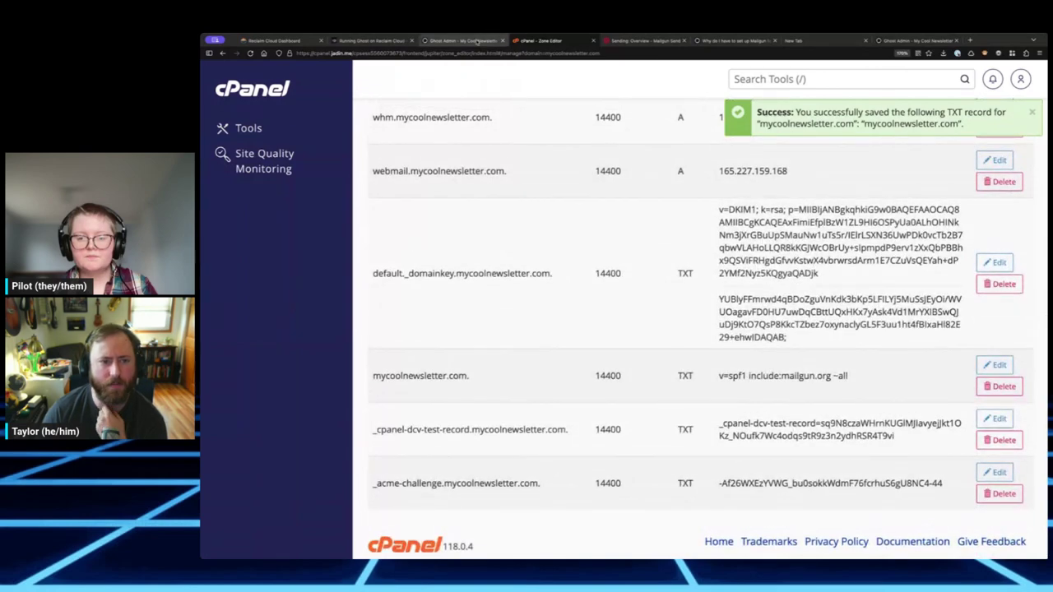
pyautogui.click(640, 43)
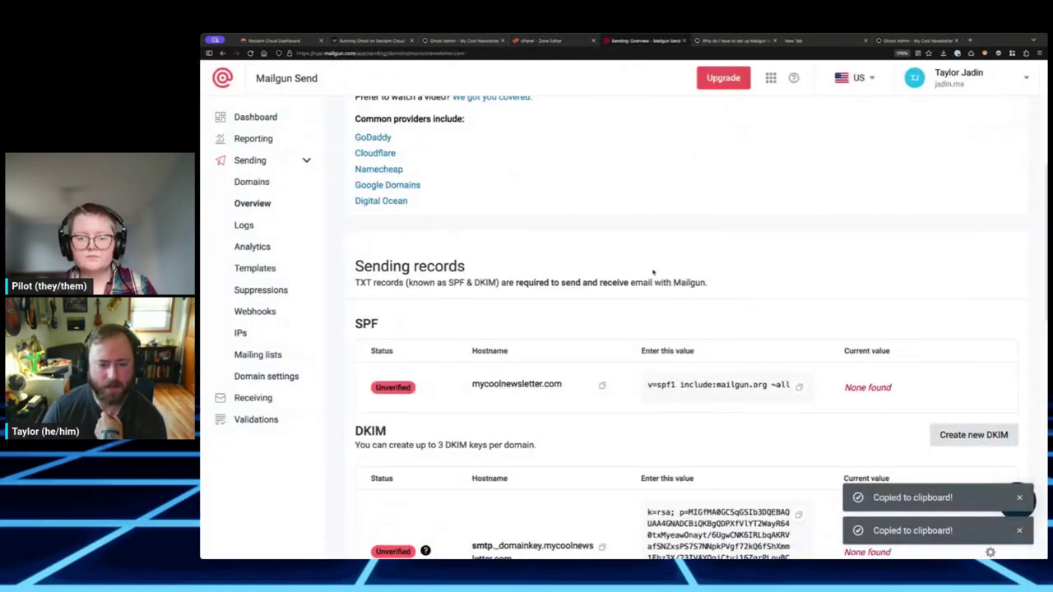
pyautogui.scroll(-3, 630, 282)
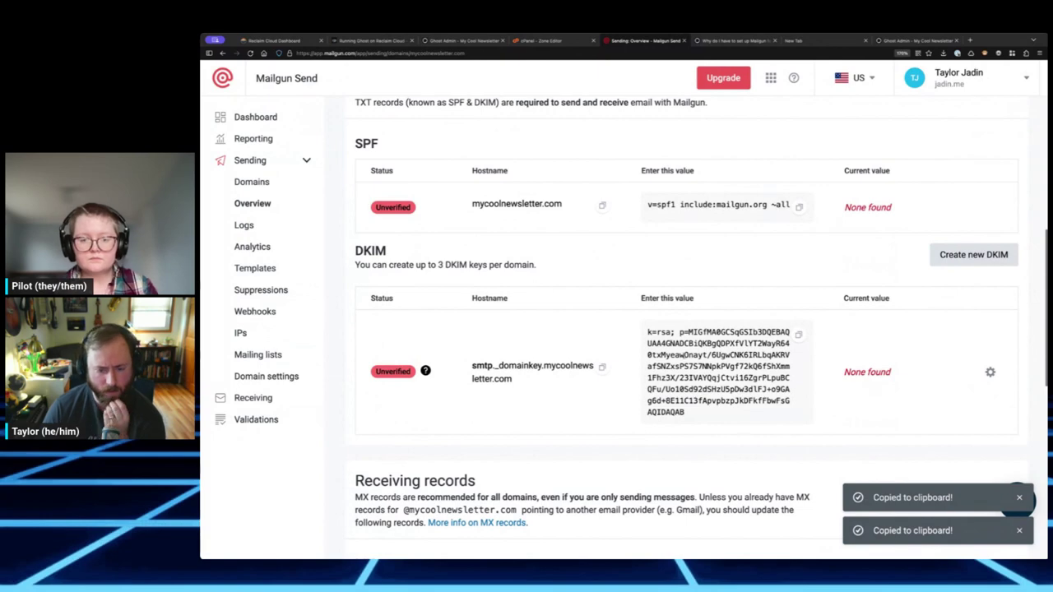
pyautogui.click(779, 359)
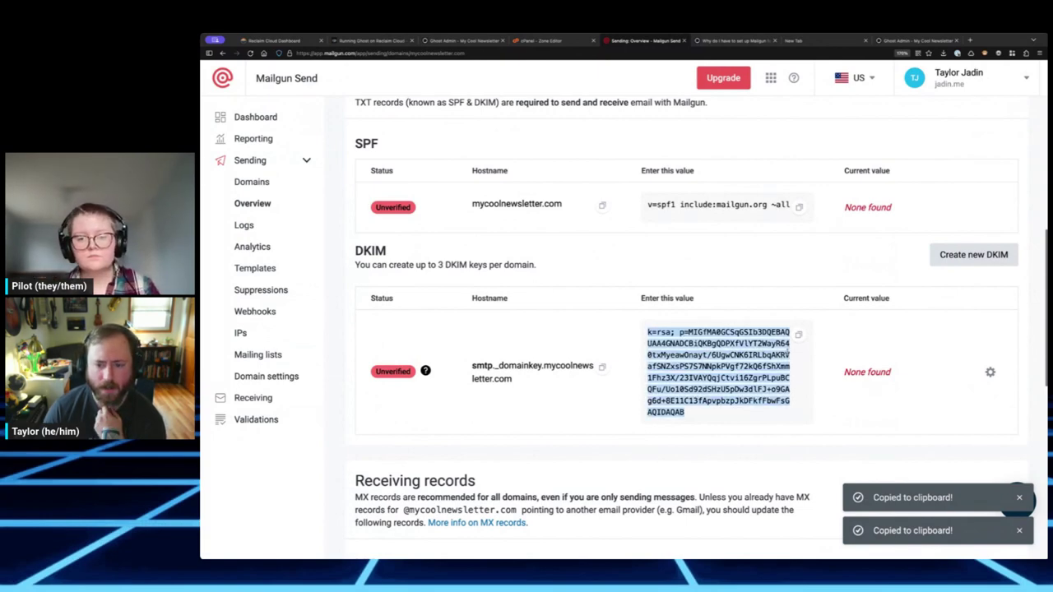
pyautogui.click(797, 335)
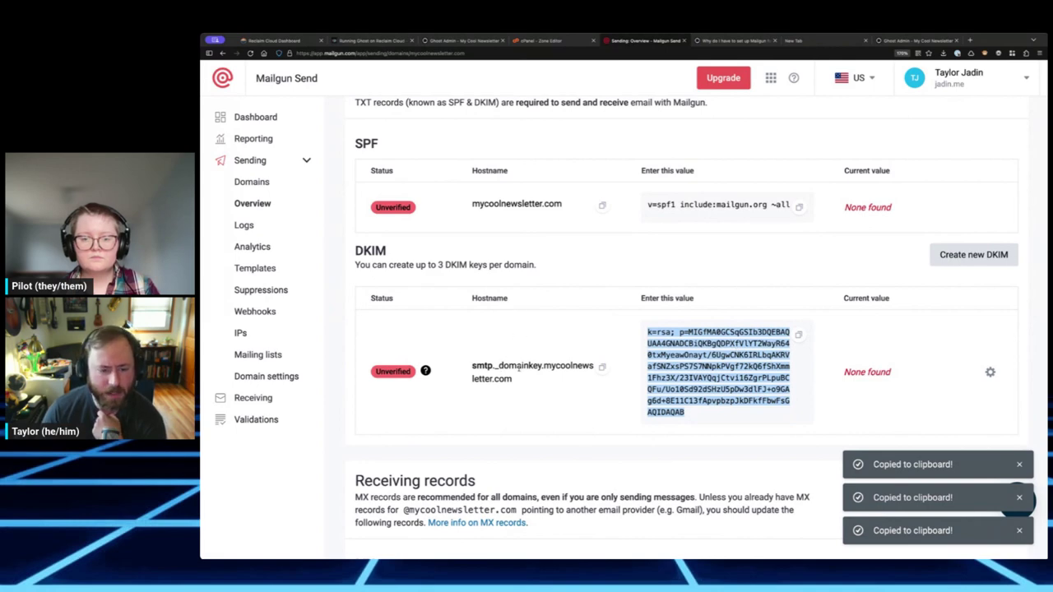
pyautogui.tripleClick(518, 367)
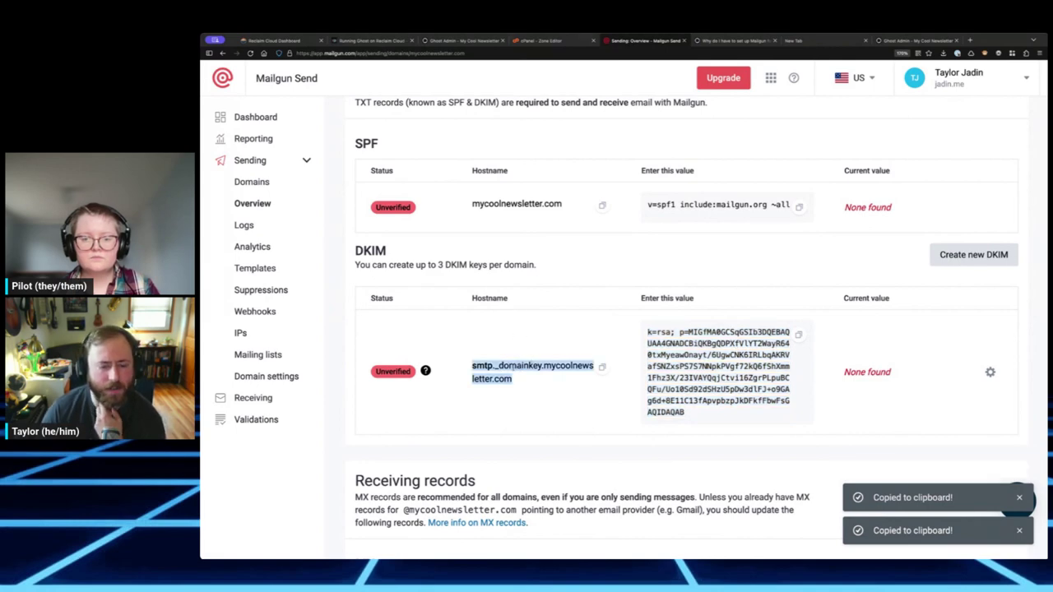
pyautogui.click(553, 43)
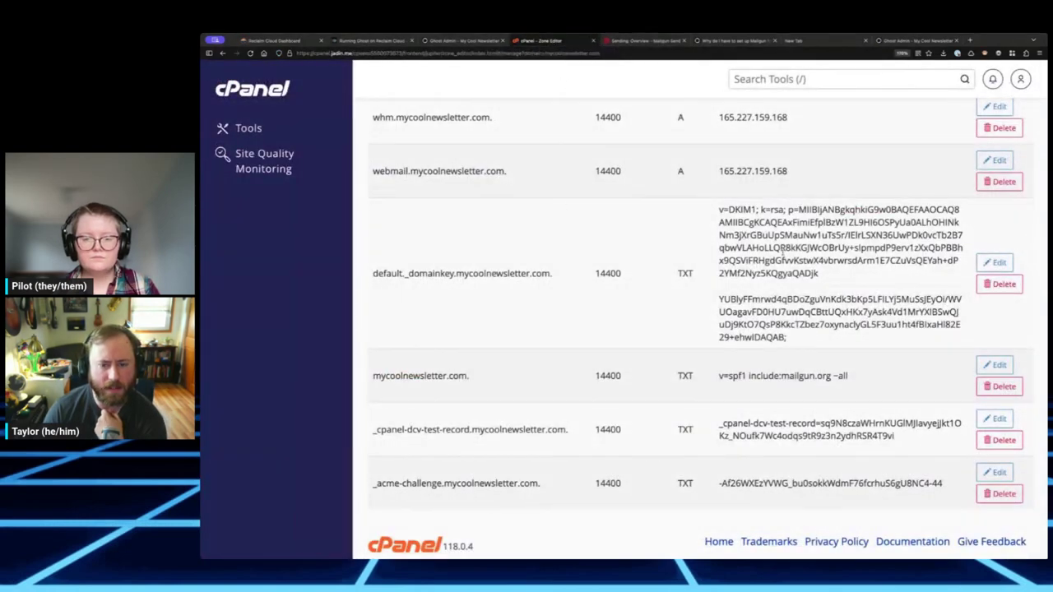
# - Reselect and copy the complete DKIM value, bringing cPanel's zone records back up
pyautogui.click(646, 40)
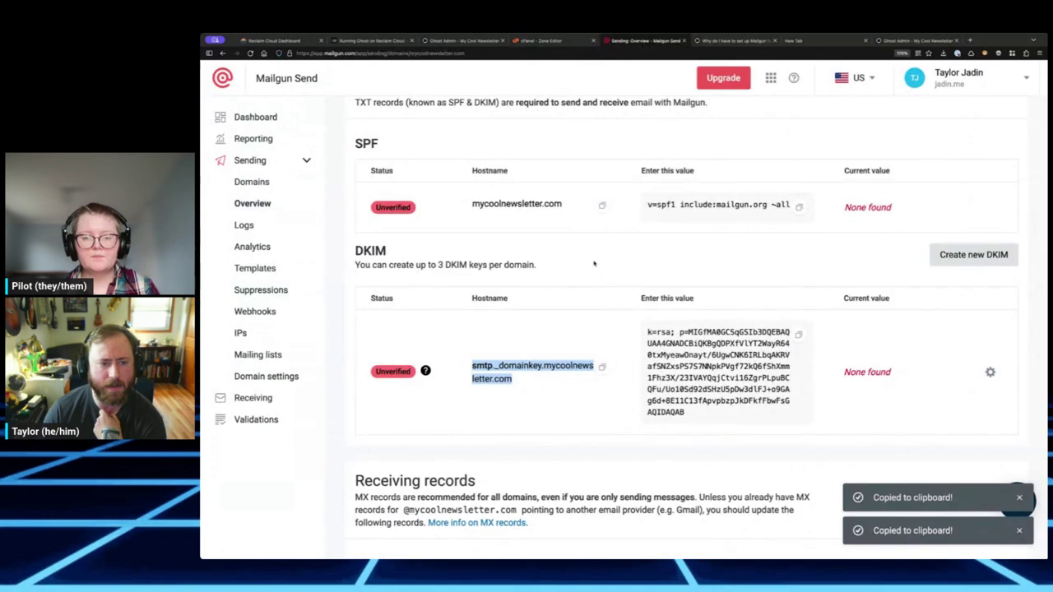
pyautogui.scroll(-5, 594, 263)
pyautogui.scroll(3, 645, 284)
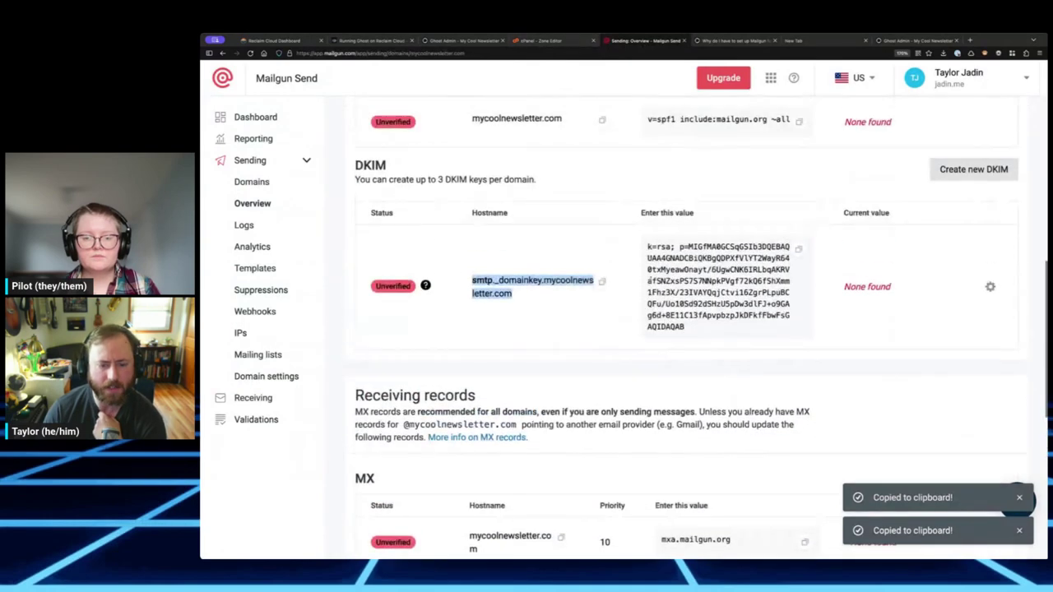
pyautogui.tripleClick(671, 268)
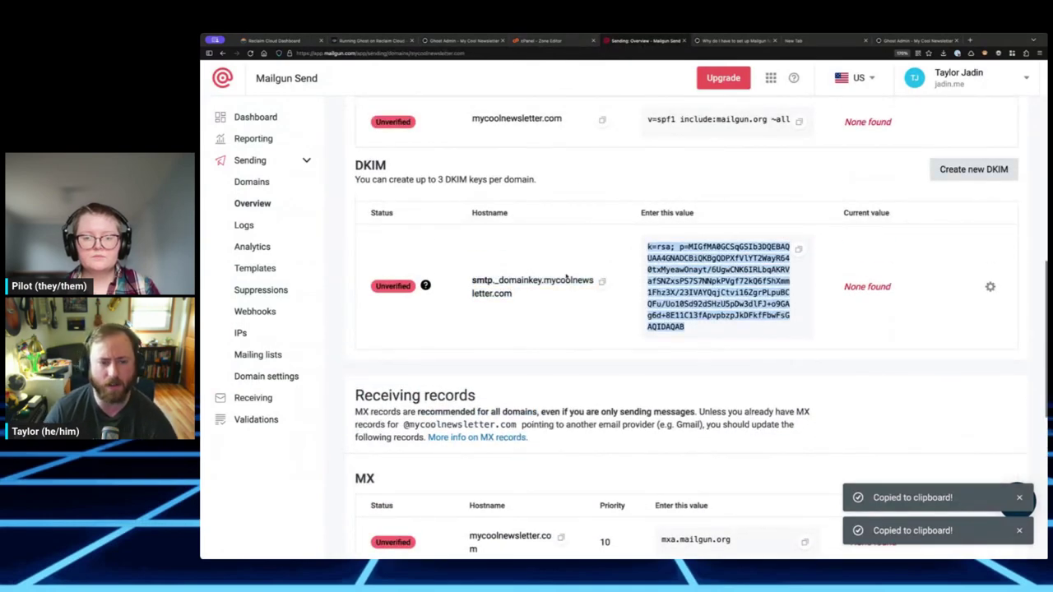
pyautogui.scroll(1, 566, 278)
pyautogui.hotkey('ctrl', 'c')
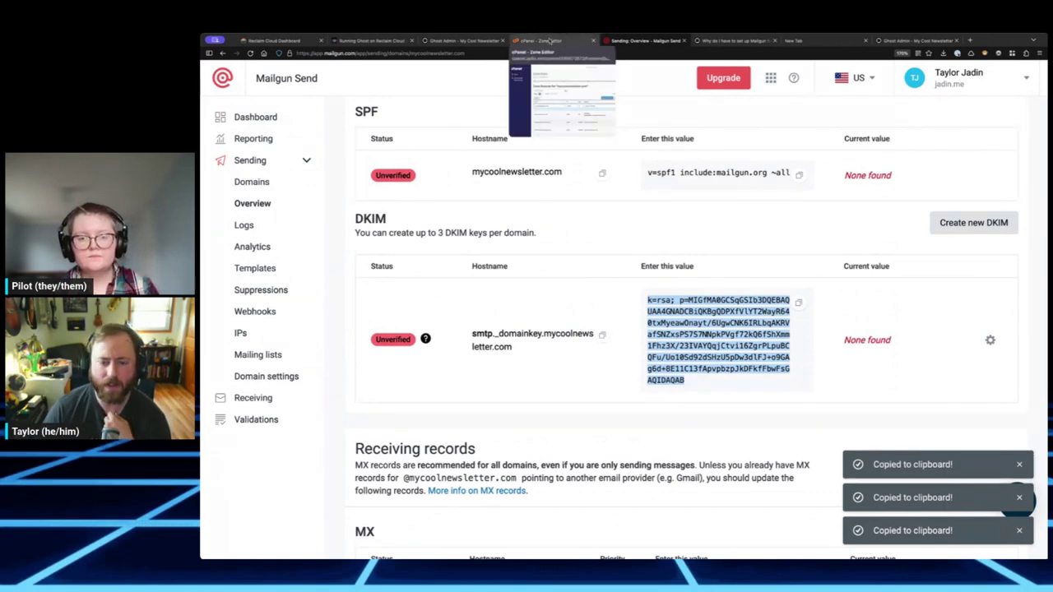
pyautogui.scroll(2, 561, 114)
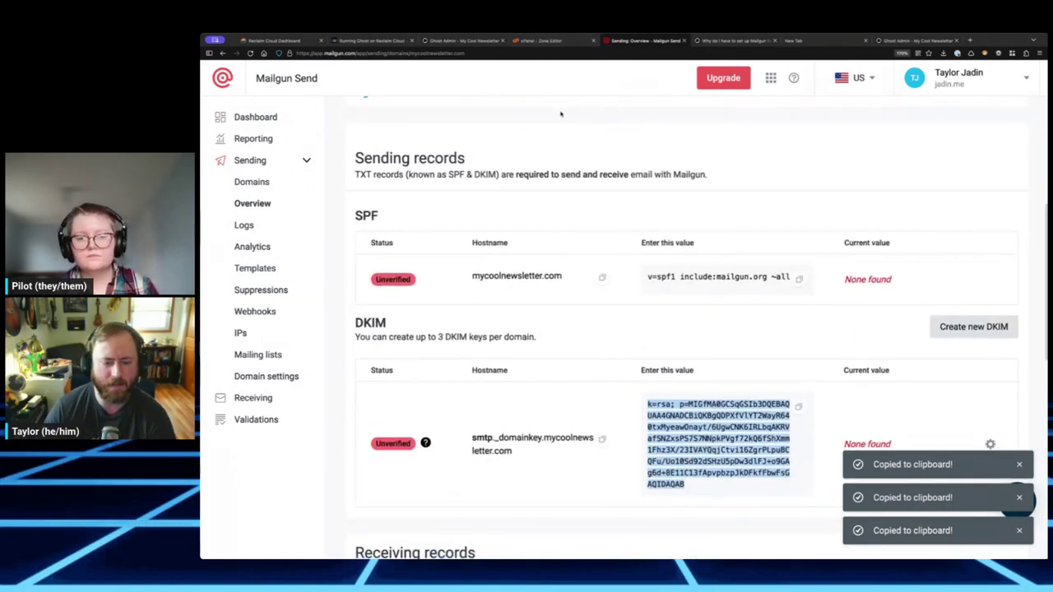
pyautogui.scroll(-1, 561, 113)
pyautogui.scroll(-1, 567, 203)
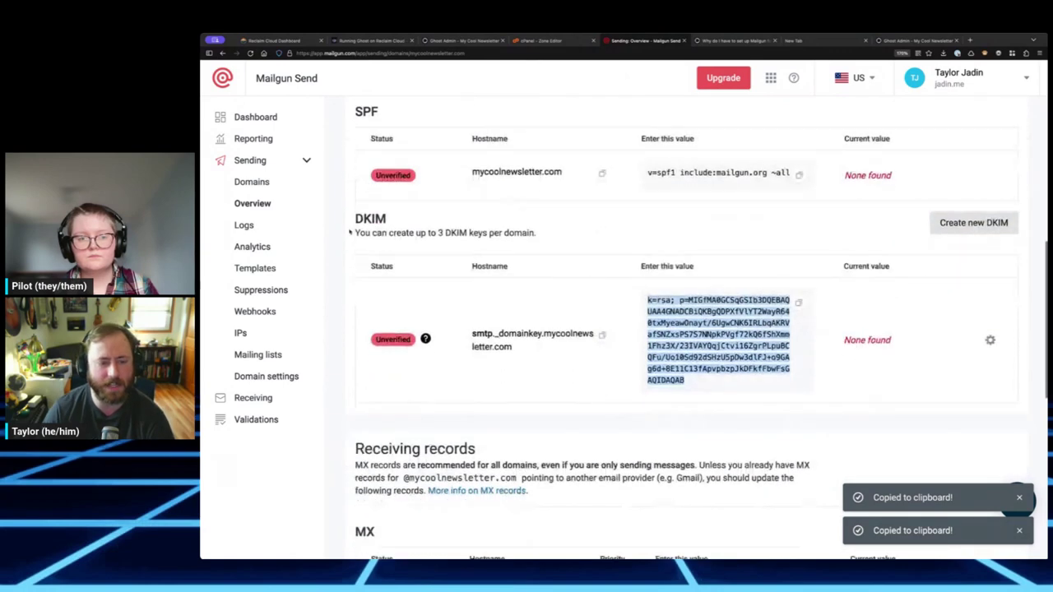
pyautogui.click(536, 41)
pyautogui.scroll(-1, 729, 285)
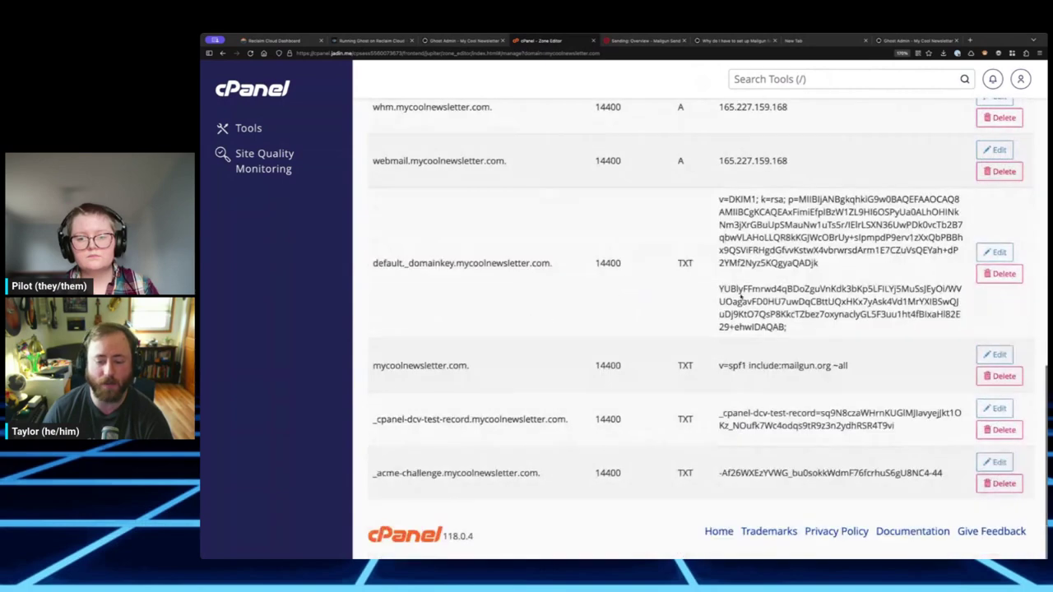
# - Scroll through the zone's 15 records, including the default._domainkey DKIM and Mailgun SPF entries
pyautogui.scroll(10, 732, 397)
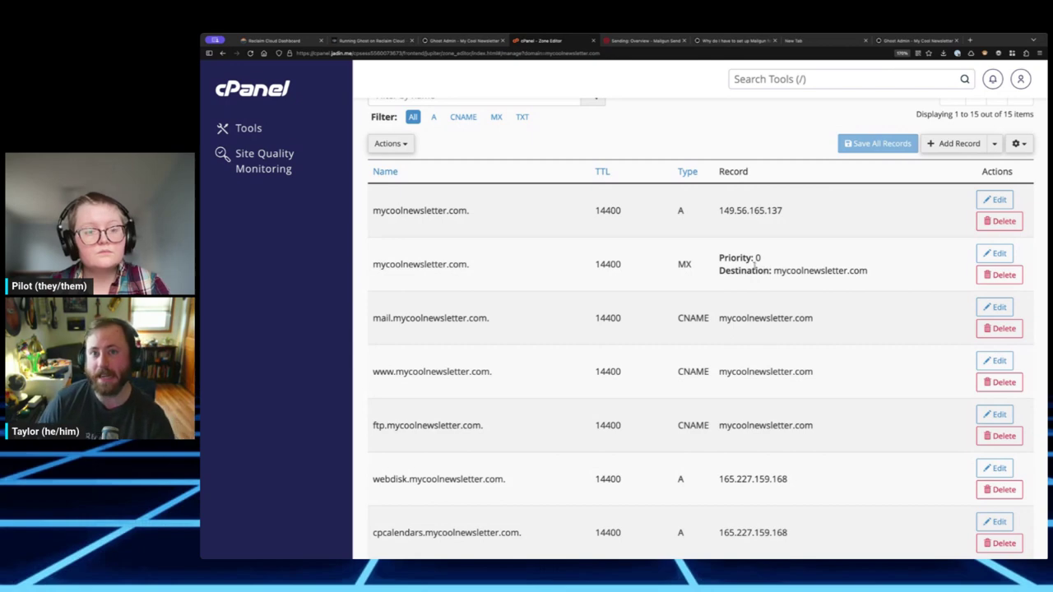
pyautogui.scroll(-3, 750, 259)
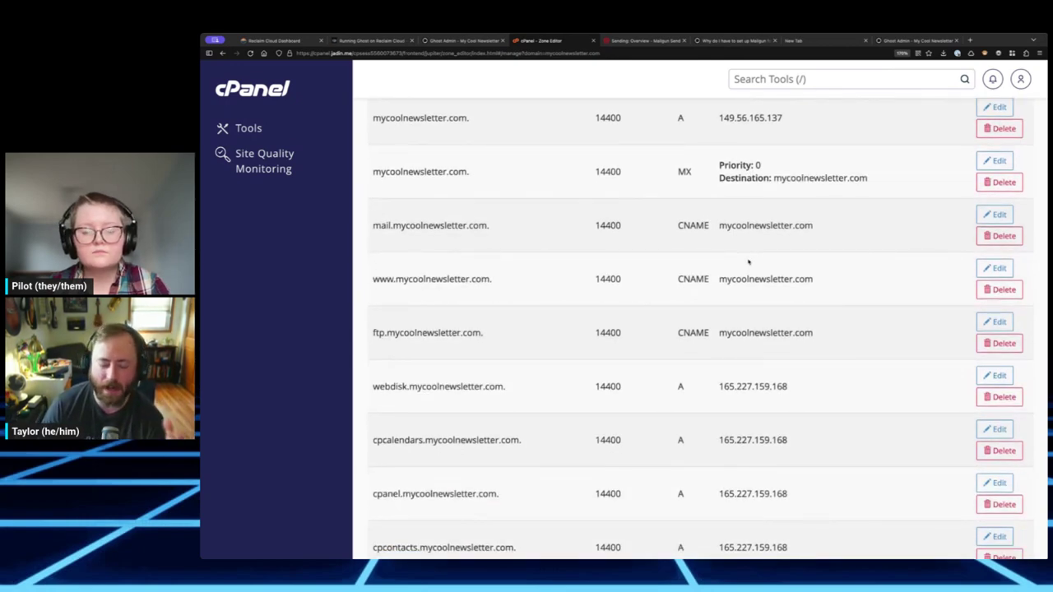
pyautogui.scroll(-5, 768, 279)
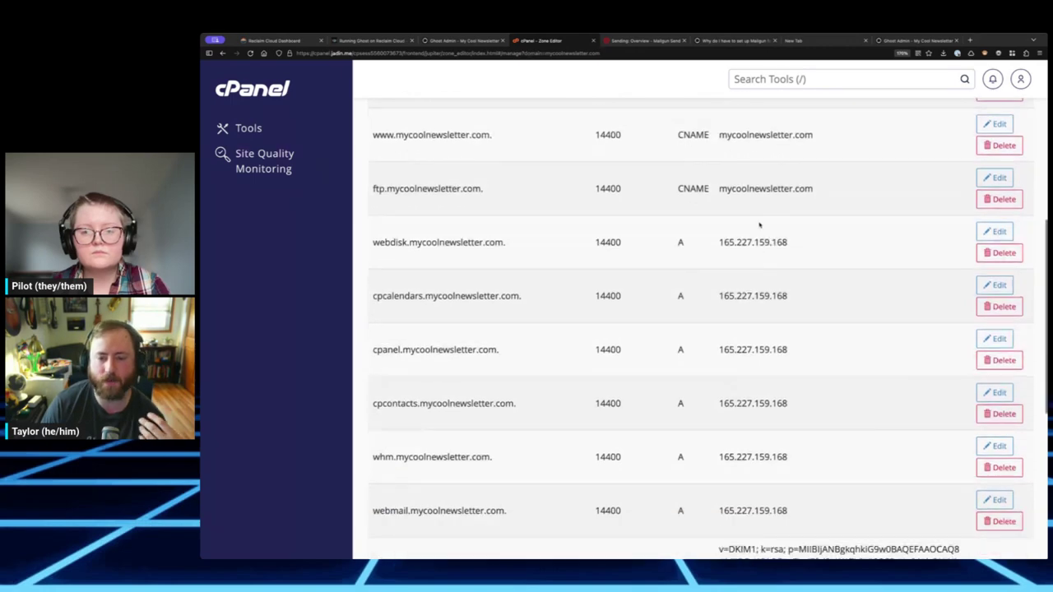
pyautogui.scroll(-10, 773, 323)
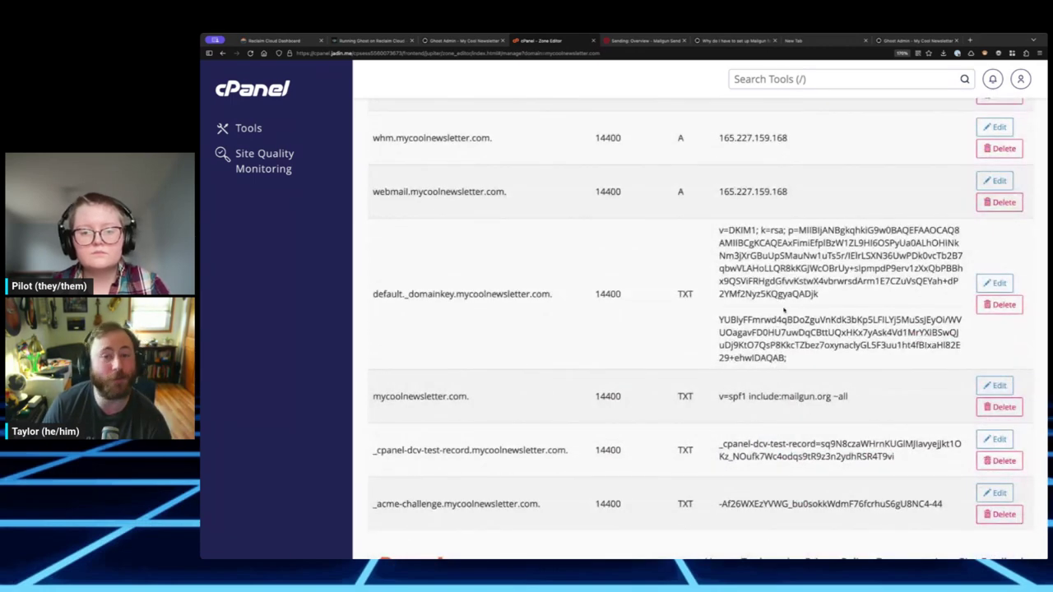
pyautogui.scroll(4, 699, 329)
pyautogui.scroll(-4, 699, 329)
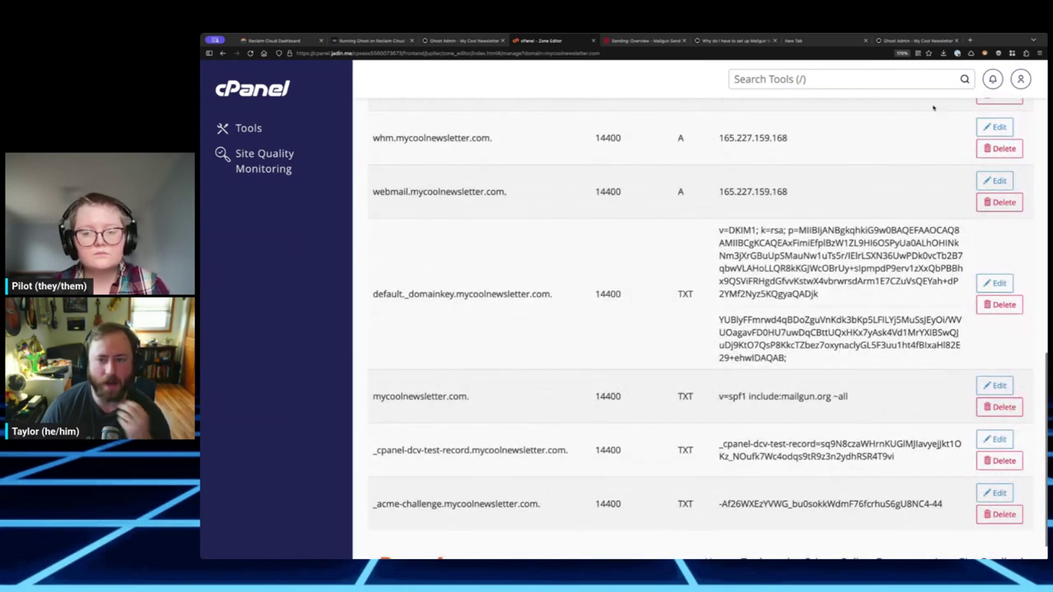
pyautogui.scroll(20, 938, 164)
# - Start a new TXT record named smtp._domainkey.mycoolnewsletter.com
pyautogui.click(996, 289)
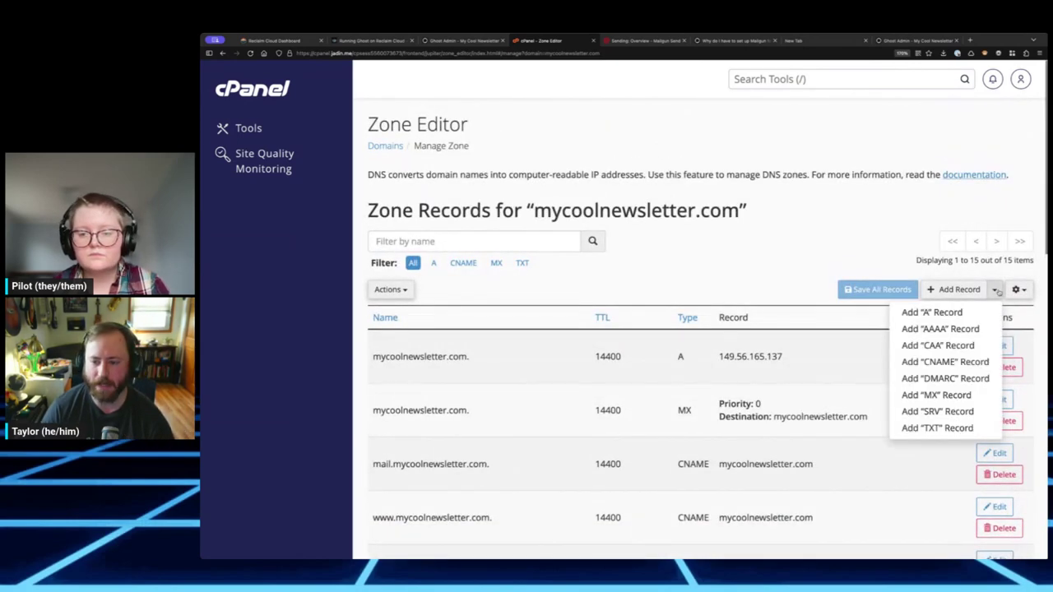
pyautogui.click(943, 426)
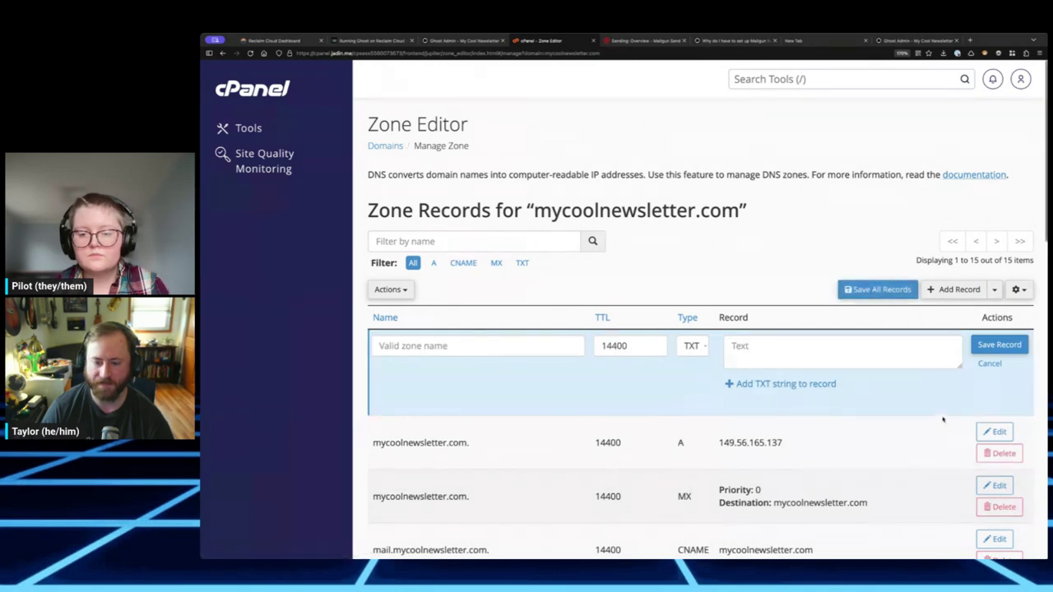
pyautogui.click(463, 346)
pyautogui.hotkey('ctrl', 'v')
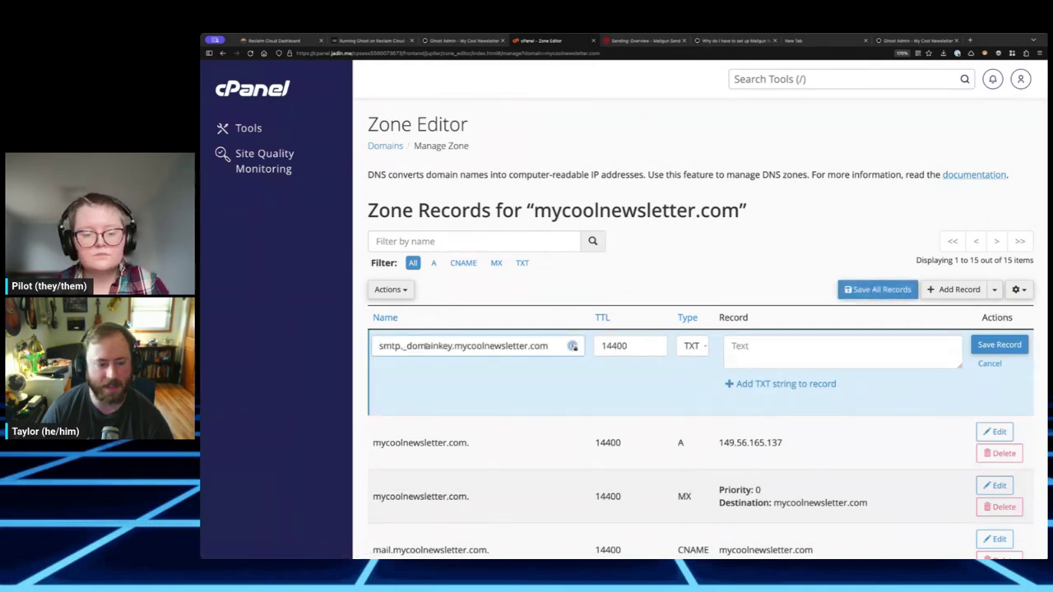
# - Fill in Mailgun's DKIM key as the record value and save the TXT record
pyautogui.hotkey('ctrl', 'Tab')
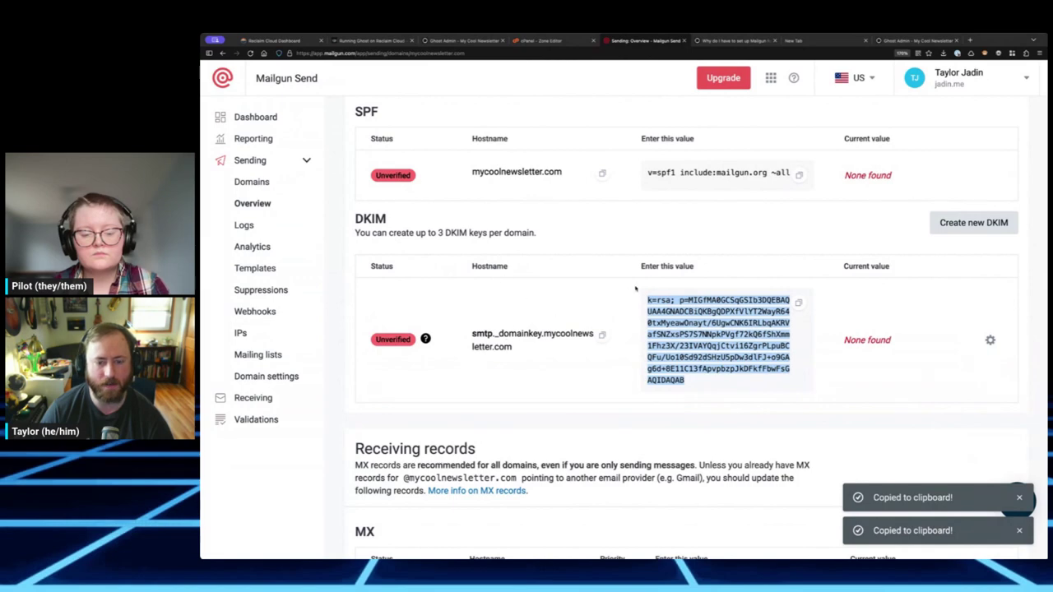
pyautogui.click(761, 301)
pyautogui.click(798, 302)
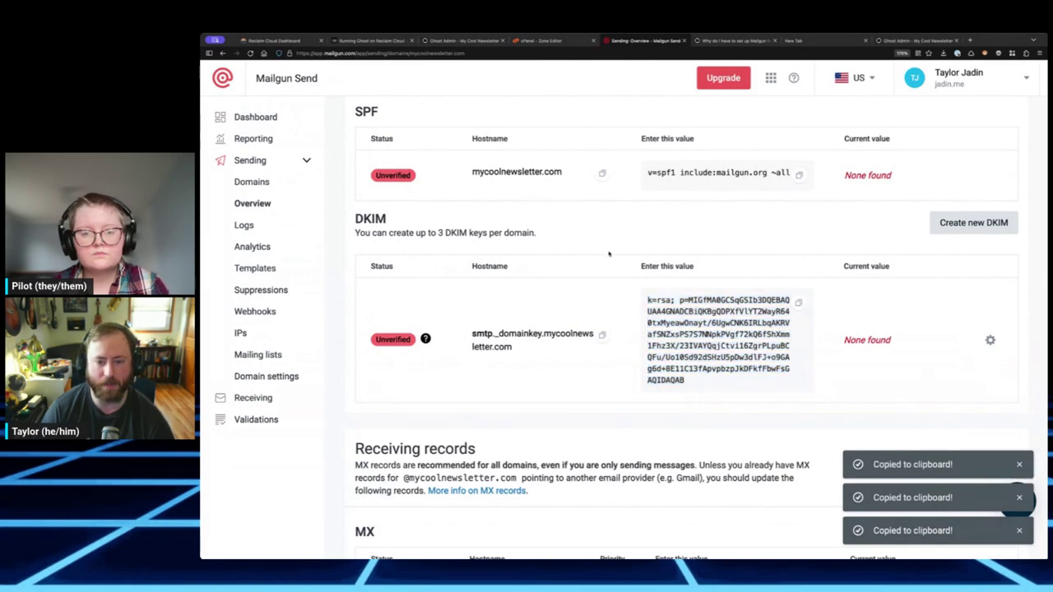
pyautogui.click(547, 40)
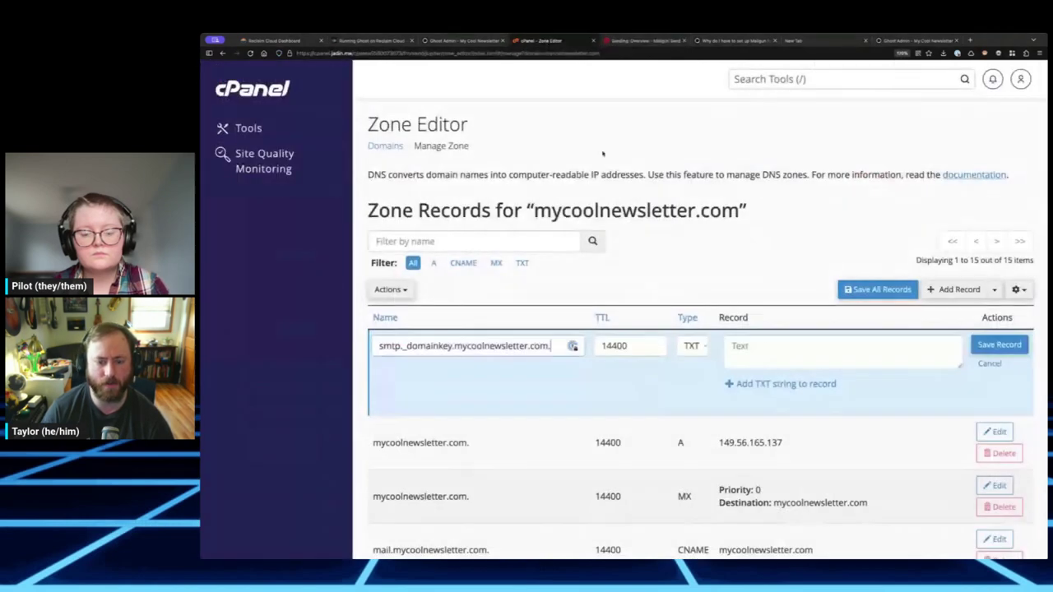
pyautogui.click(775, 345)
pyautogui.hotkey('ctrl', 'v')
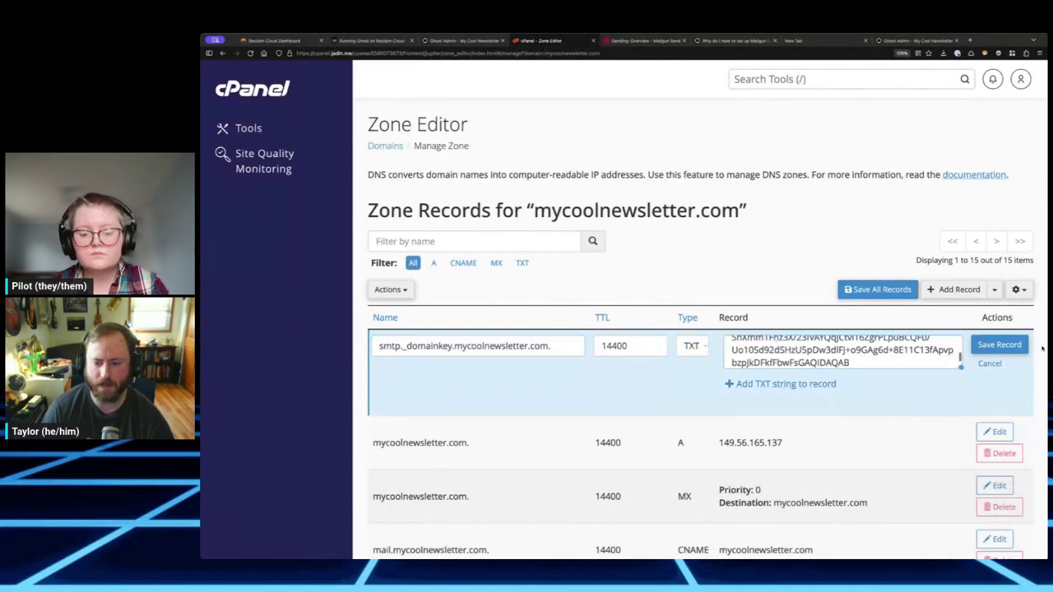
pyautogui.click(998, 344)
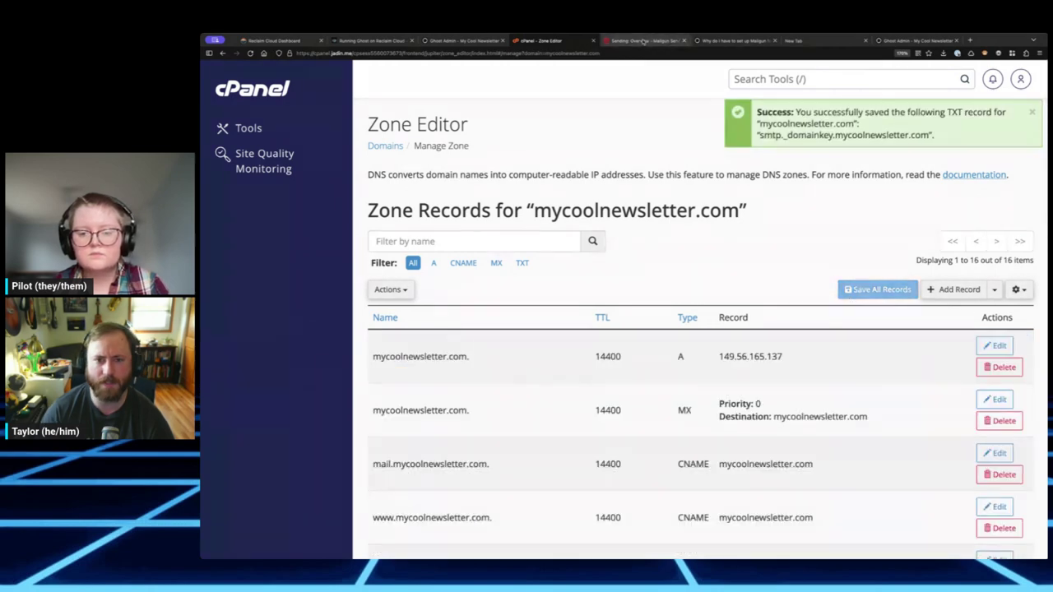
pyautogui.click(646, 41)
pyautogui.scroll(-3, 746, 347)
# - Copy mxa.mailgun.org from Mailgun and make it the existing MX record's destination in cPanel
pyautogui.scroll(-1, 746, 347)
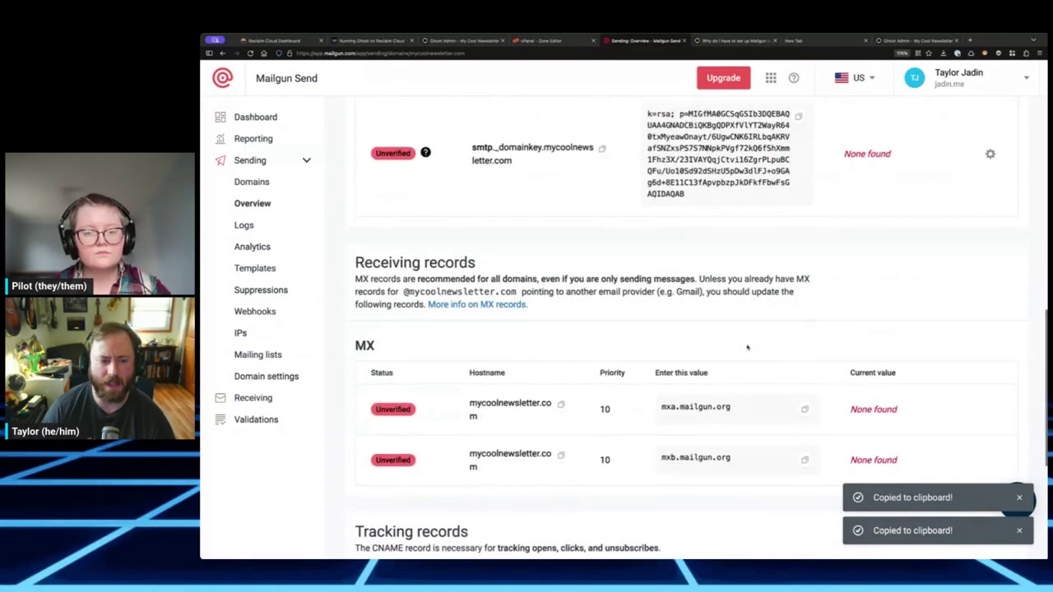
pyautogui.scroll(-3, 627, 290)
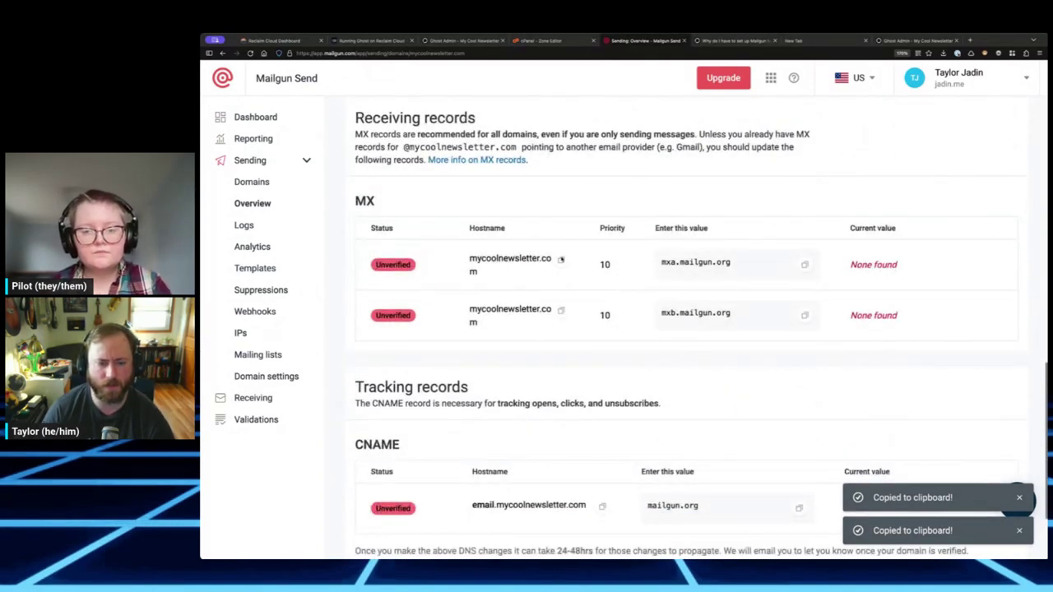
pyautogui.click(805, 265)
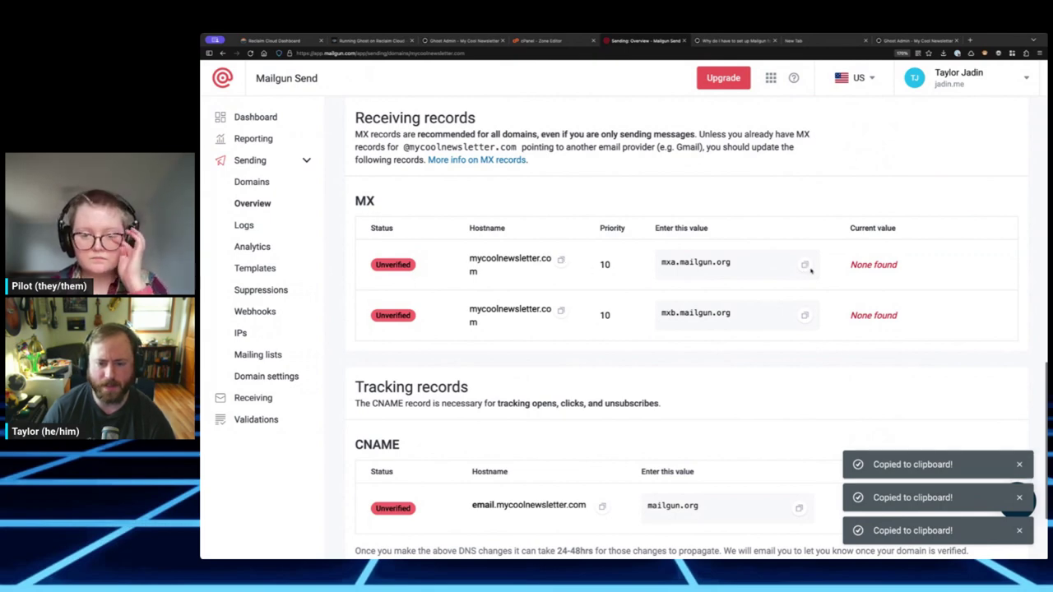
pyautogui.click(805, 264)
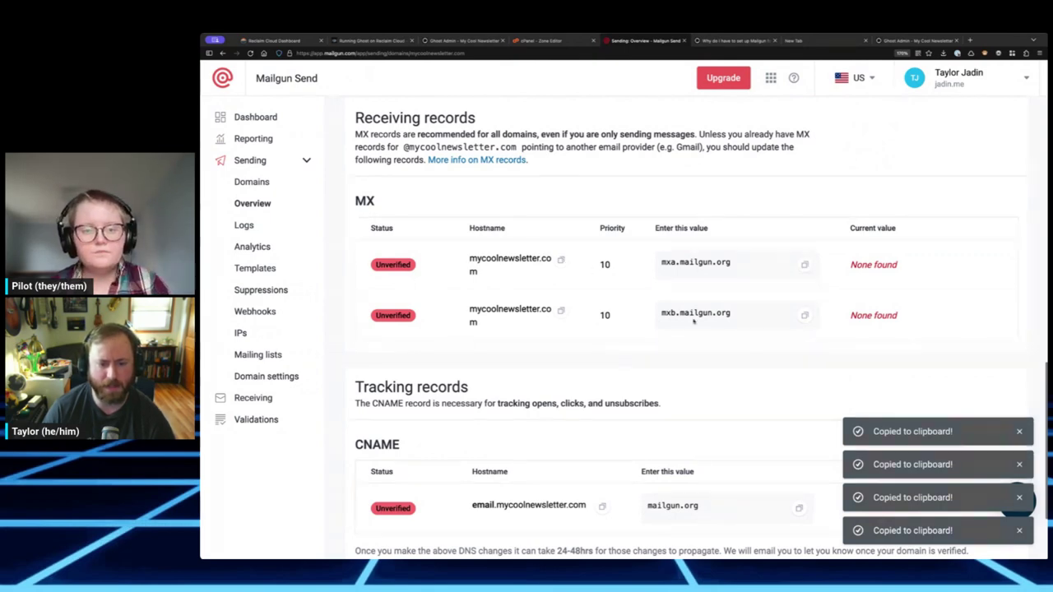
pyautogui.click(557, 41)
pyautogui.scroll(-1, 761, 346)
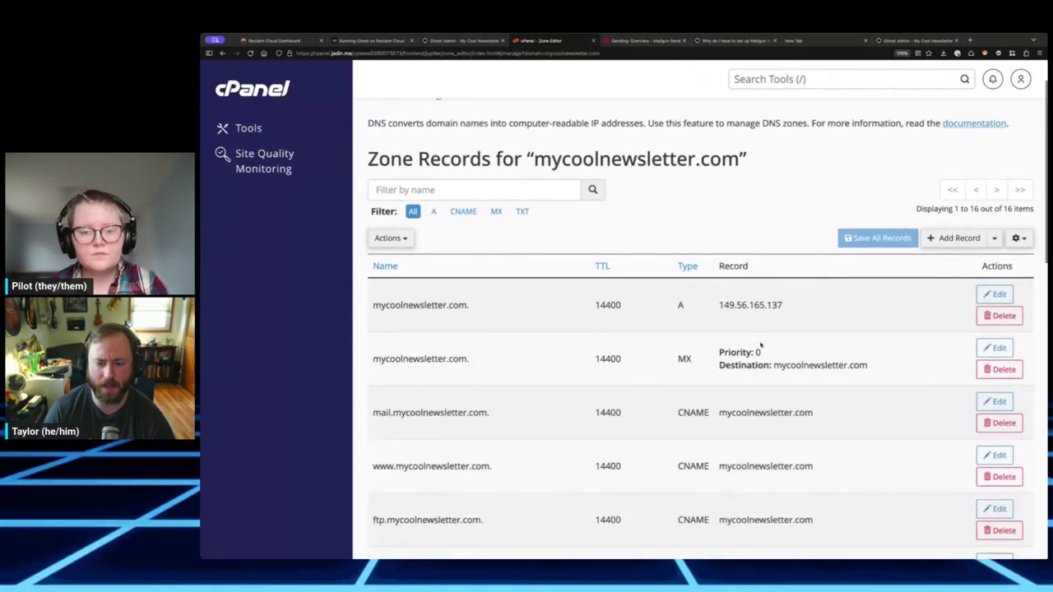
pyautogui.scroll(-1, 905, 354)
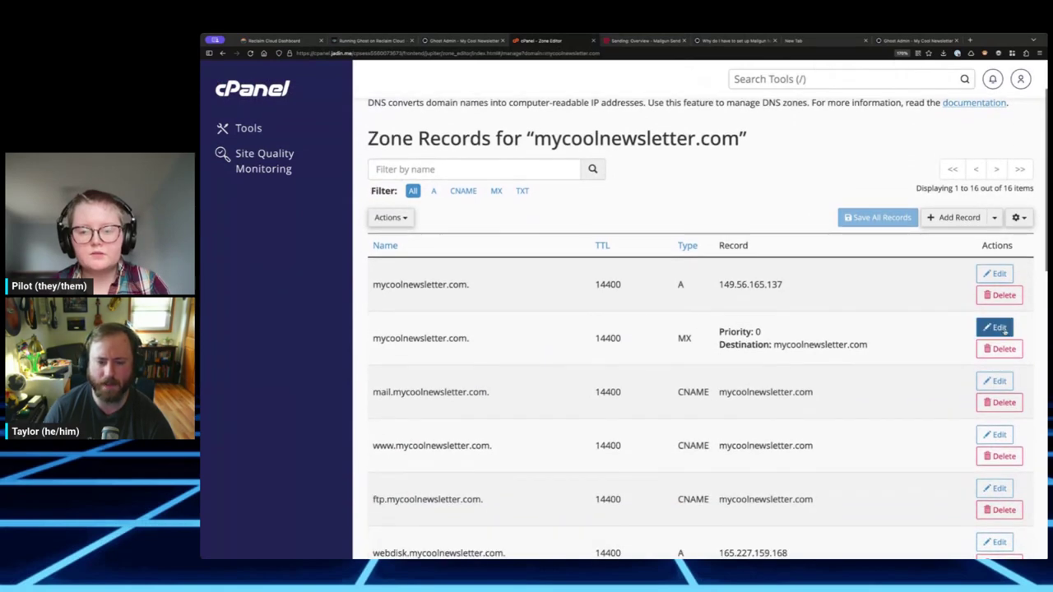
pyautogui.click(993, 327)
pyautogui.tripleClick(865, 351)
pyautogui.hotkey('ctrl', 'v')
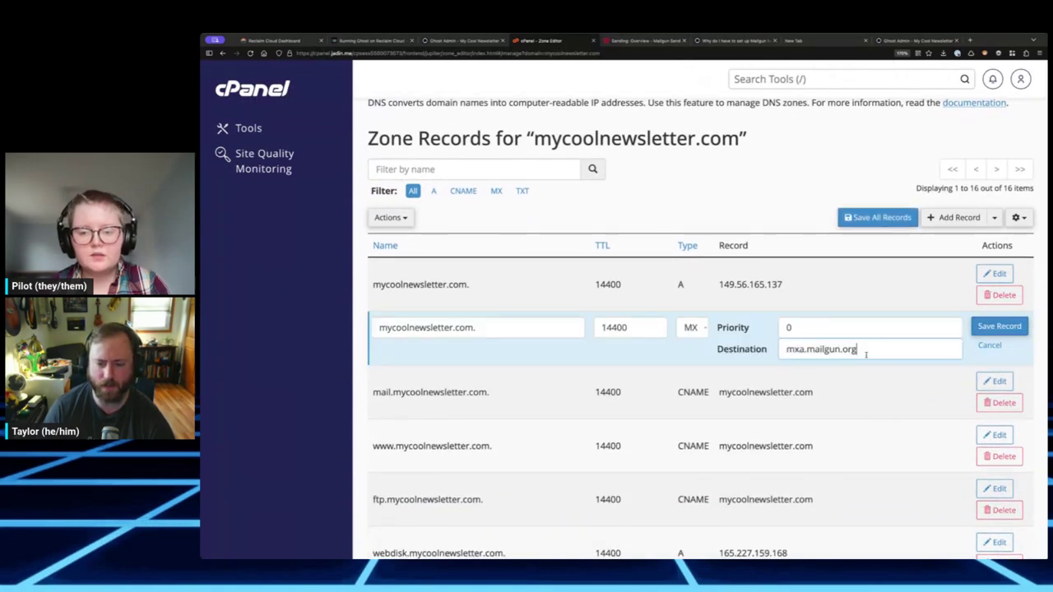
pyautogui.click(977, 327)
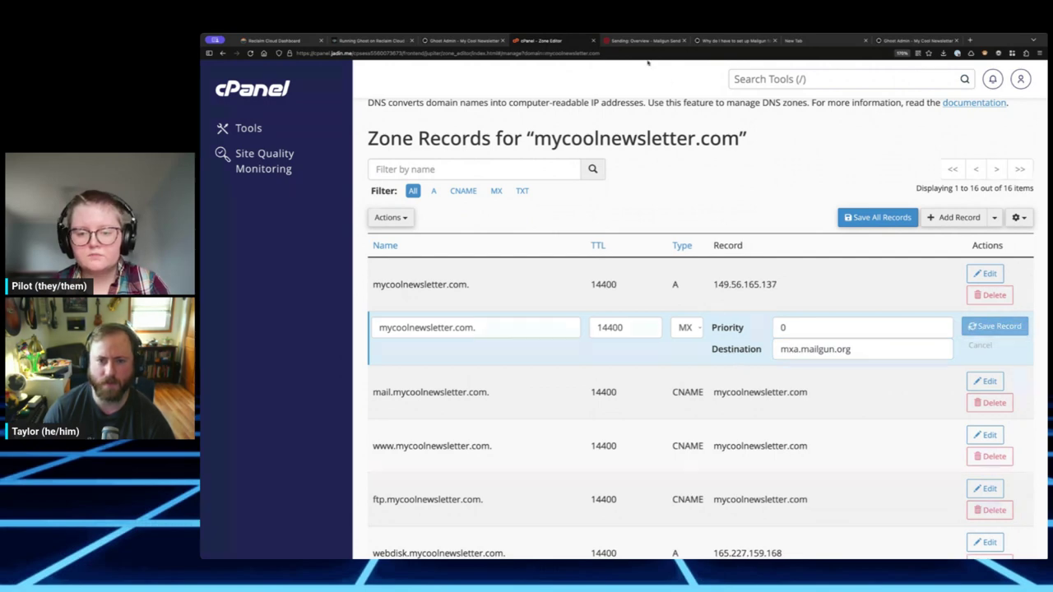
# - Change that MX record's priority to 10, save it, and check it in the zone list
pyautogui.click(646, 40)
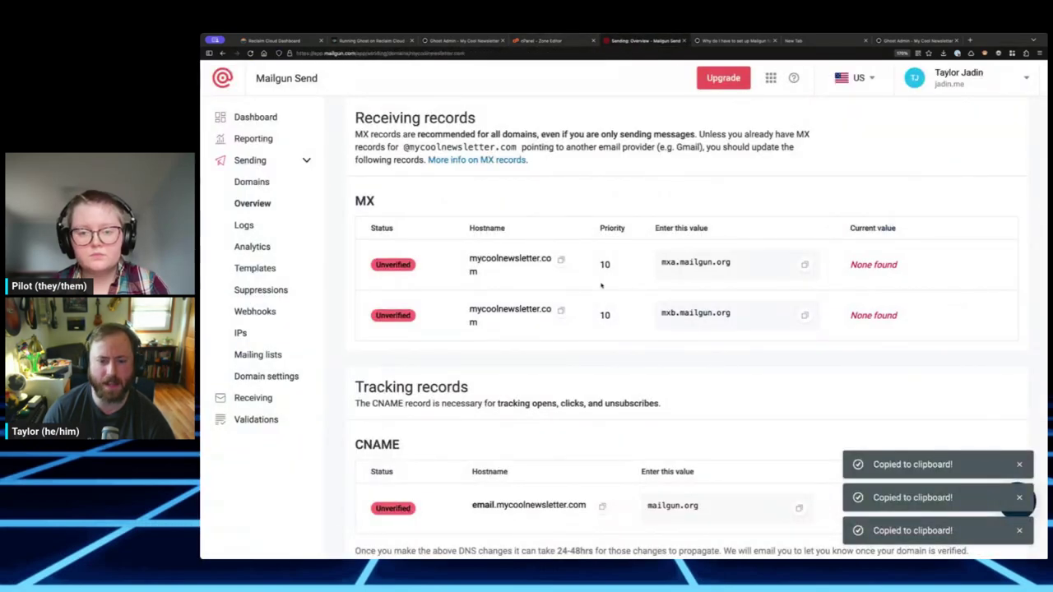
pyautogui.click(541, 41)
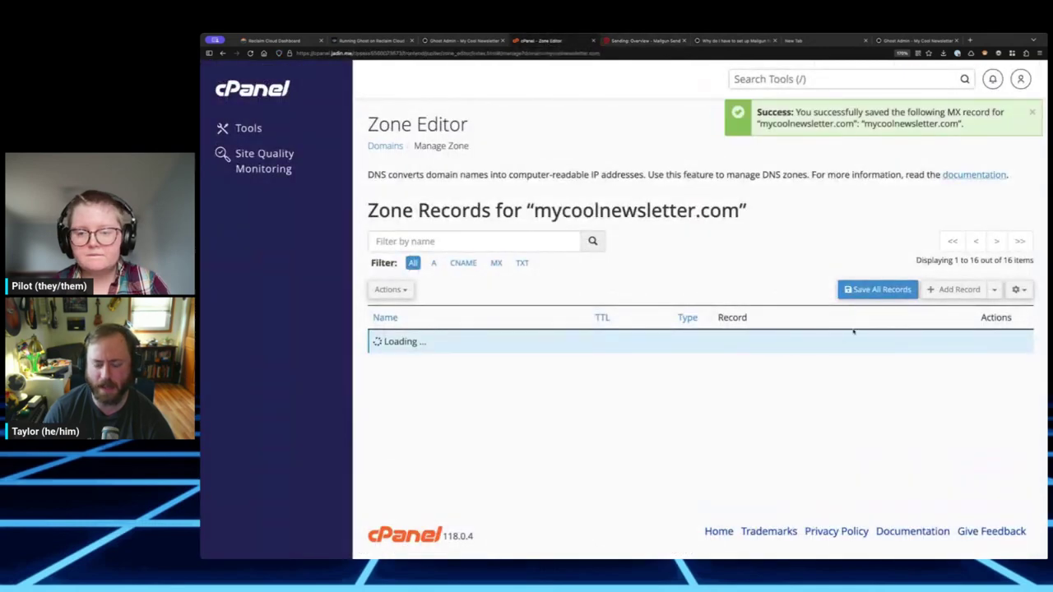
pyautogui.scroll(-2, 831, 348)
pyautogui.click(787, 352)
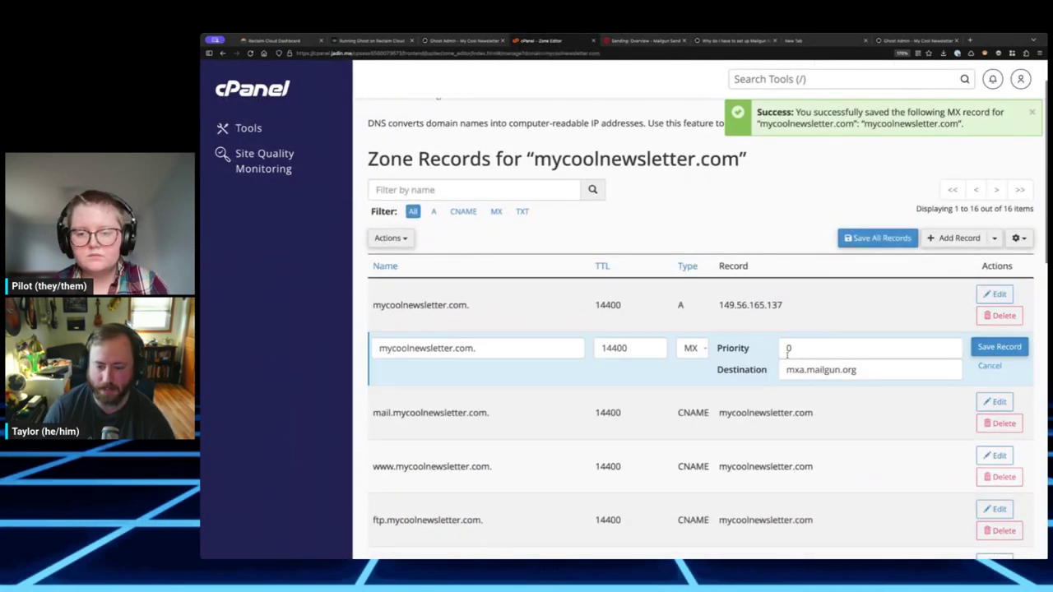
pyautogui.press('BackSpace')
pyautogui.write('10')
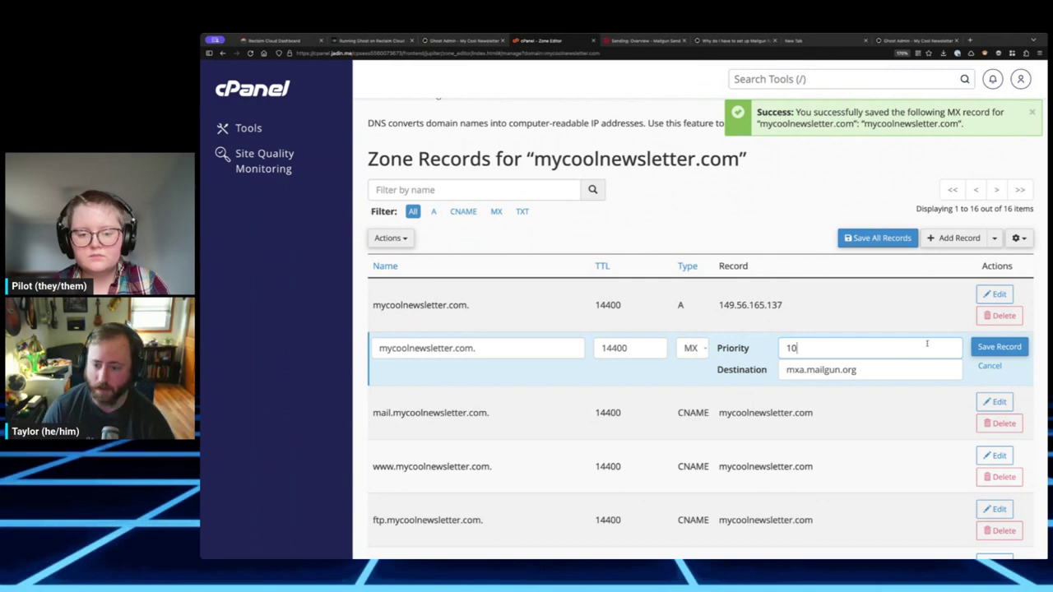
pyautogui.click(999, 346)
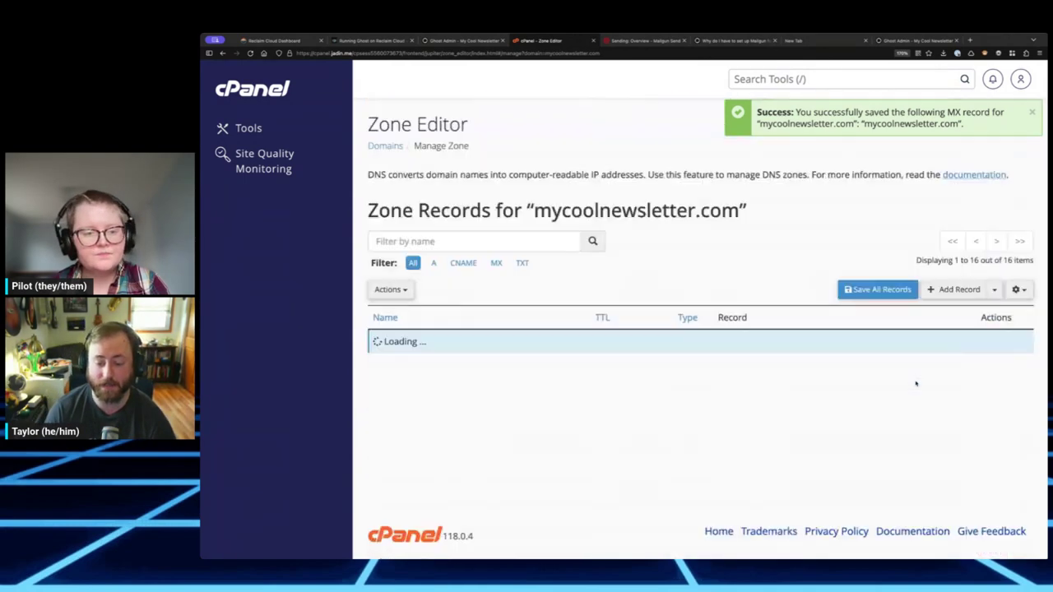
pyautogui.scroll(-2, 788, 296)
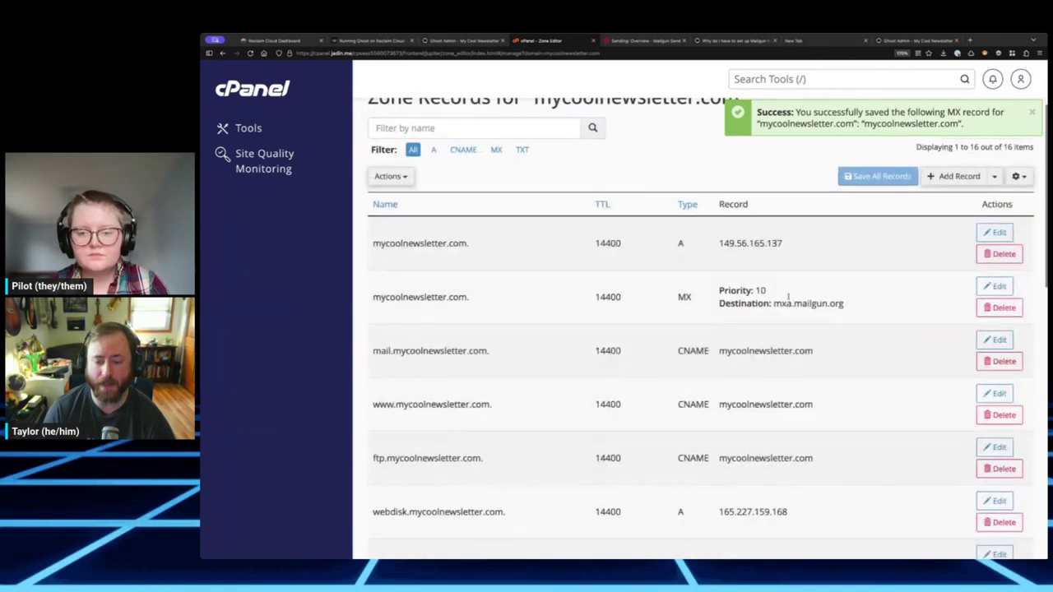
pyautogui.scroll(-10, 740, 331)
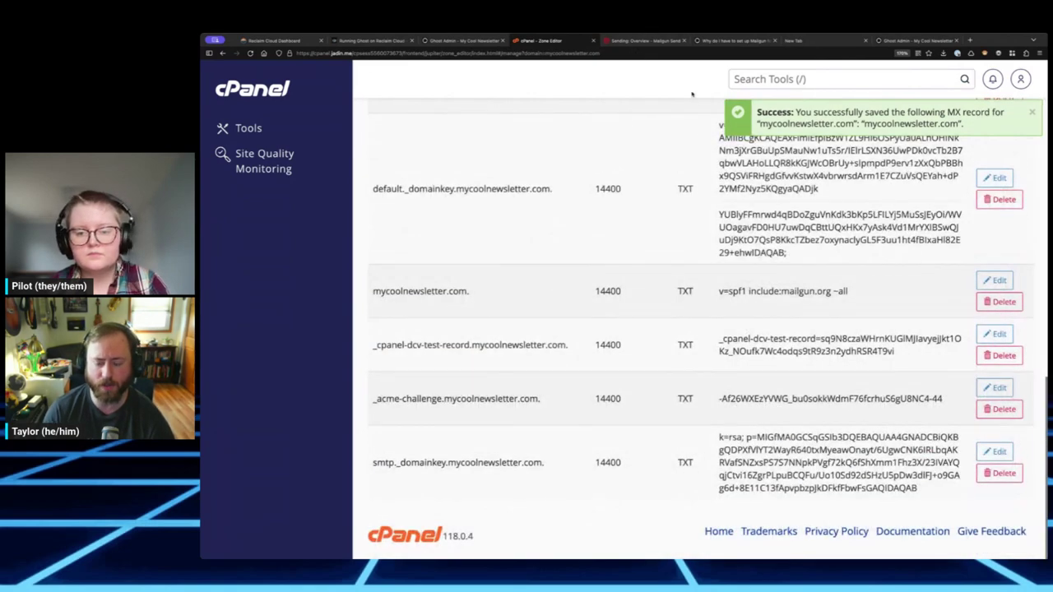
# - Copy mxb.mailgun.org from Mailgun and start a new MX record in Zone Editor
pyautogui.click(658, 41)
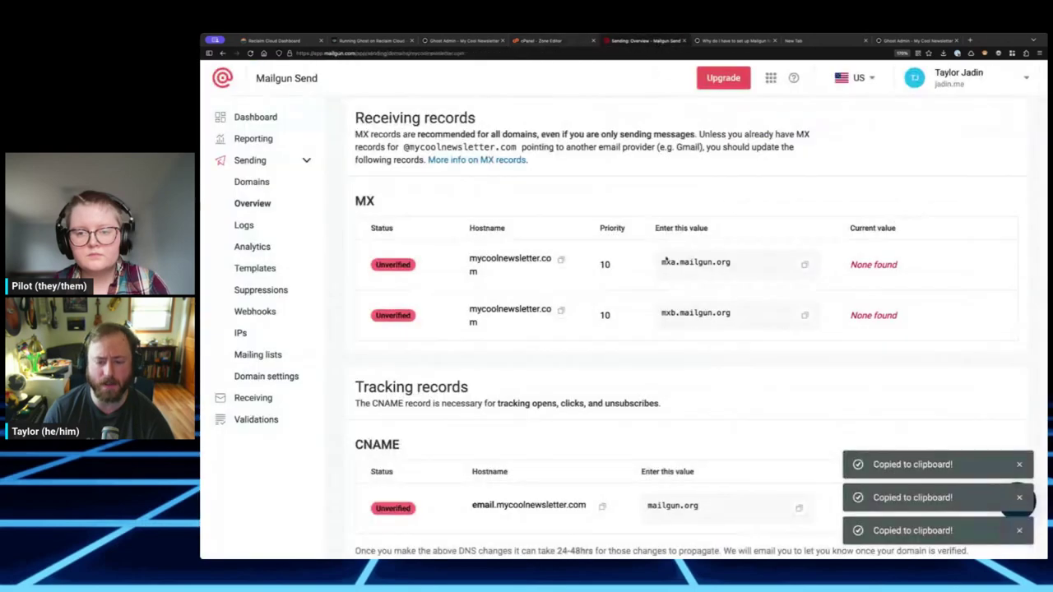
pyautogui.click(805, 317)
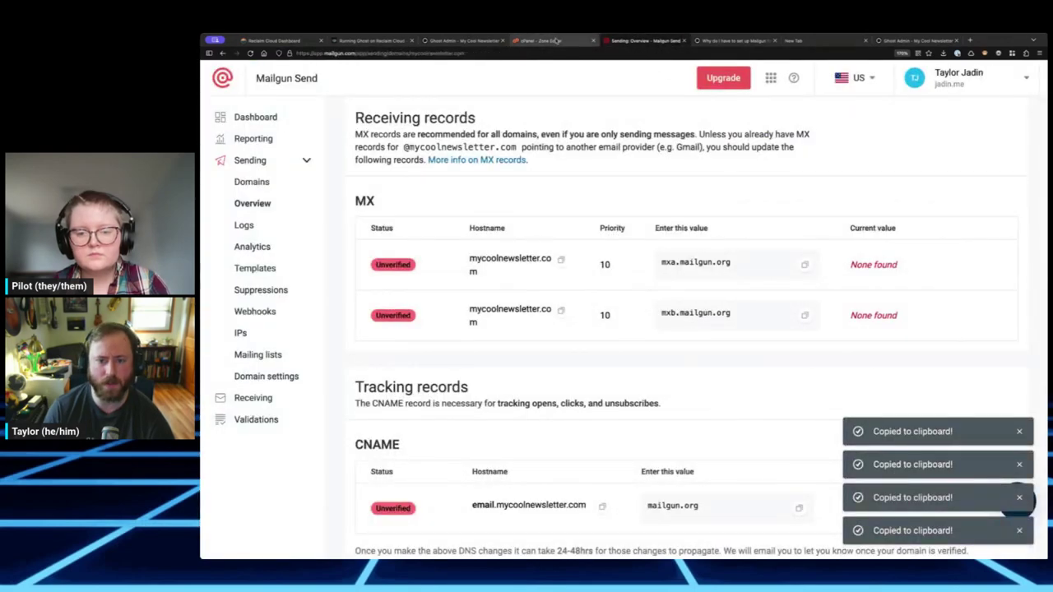
pyautogui.hotkey('ctrl', 'shift', 'Tab')
pyautogui.scroll(10, 787, 315)
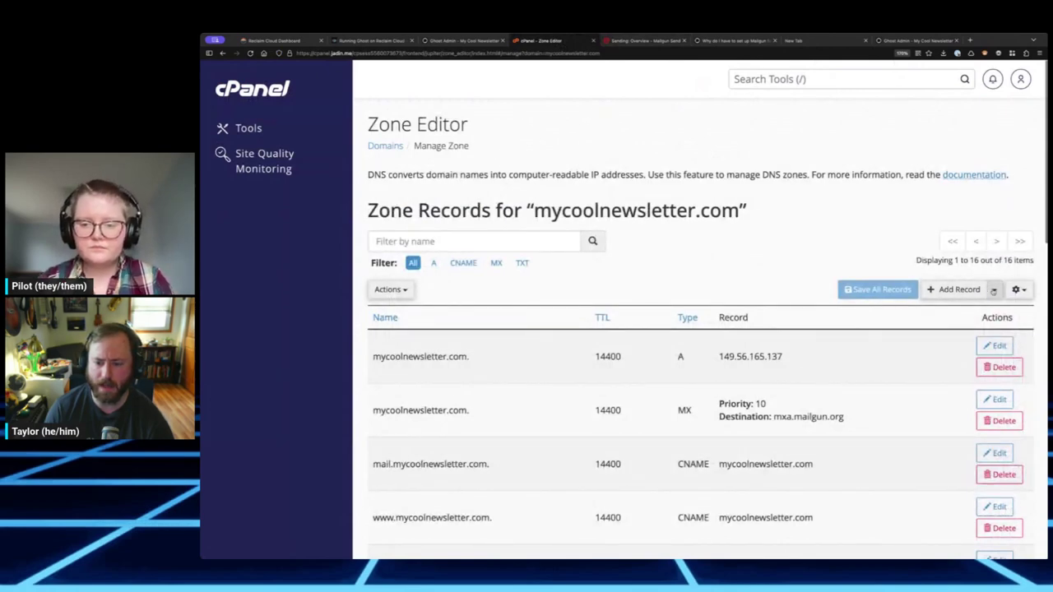
pyautogui.click(993, 290)
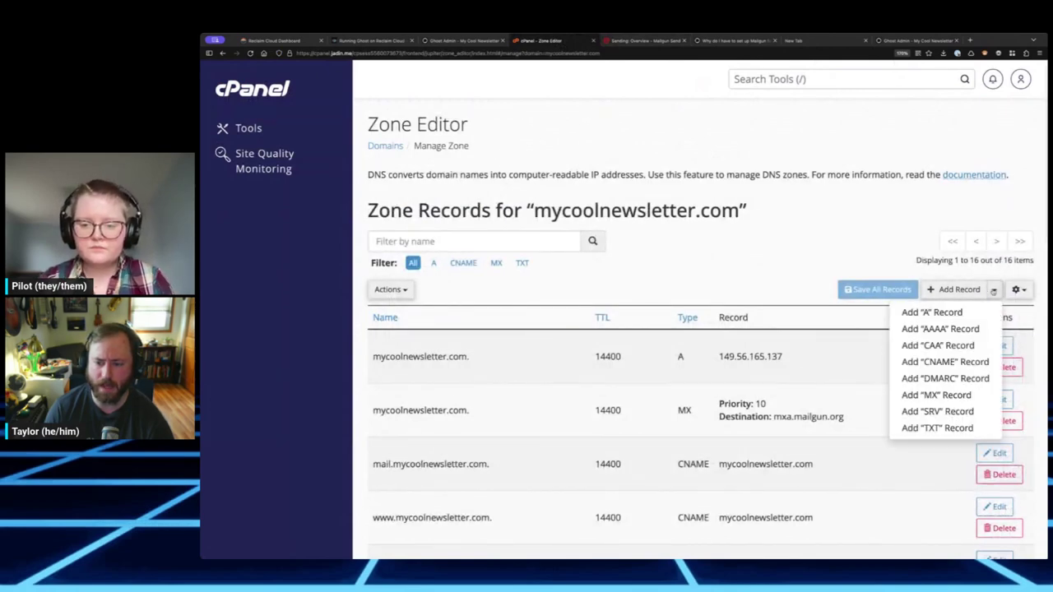
pyautogui.click(937, 394)
# - Give it destination mxb.mailgun.org, priority 10 and name mycoolnewsletter.com., then save
pyautogui.hotkey('ctrl', 'v')
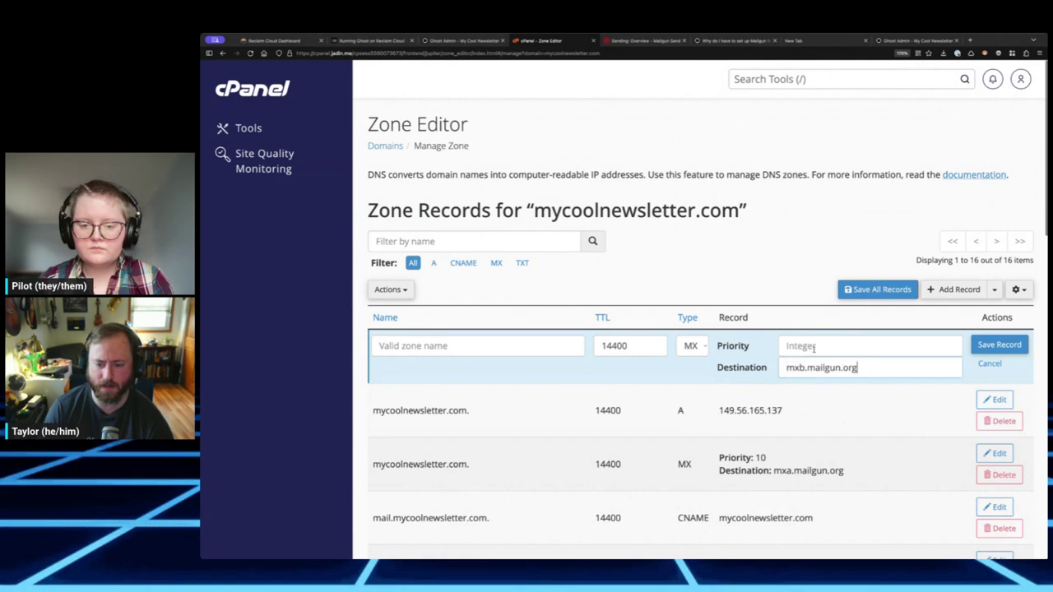
pyautogui.click(813, 347)
pyautogui.write('10')
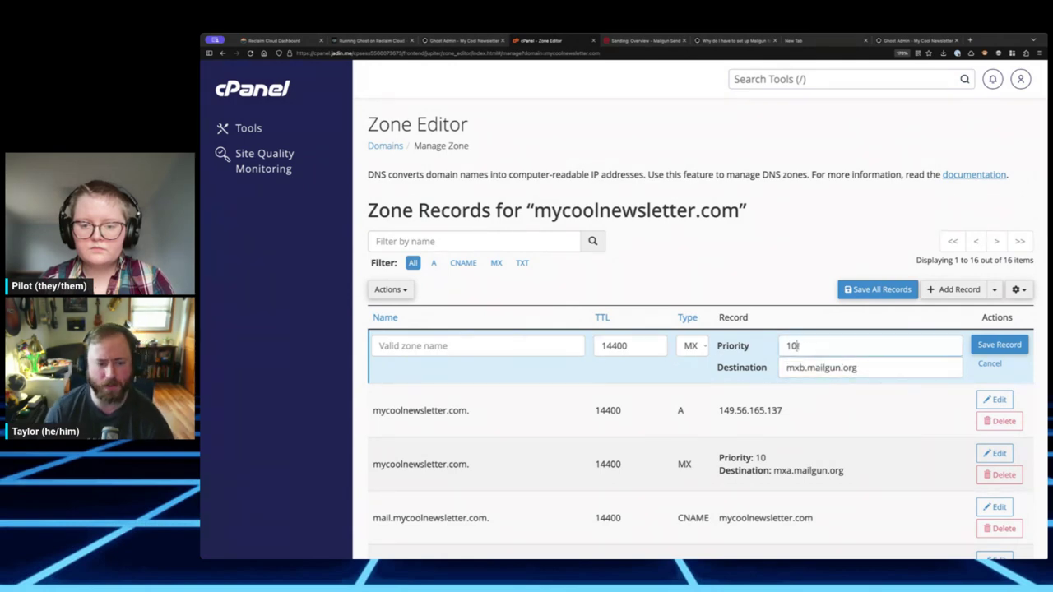
pyautogui.moveTo(469, 409); pyautogui.dragTo(372, 410)
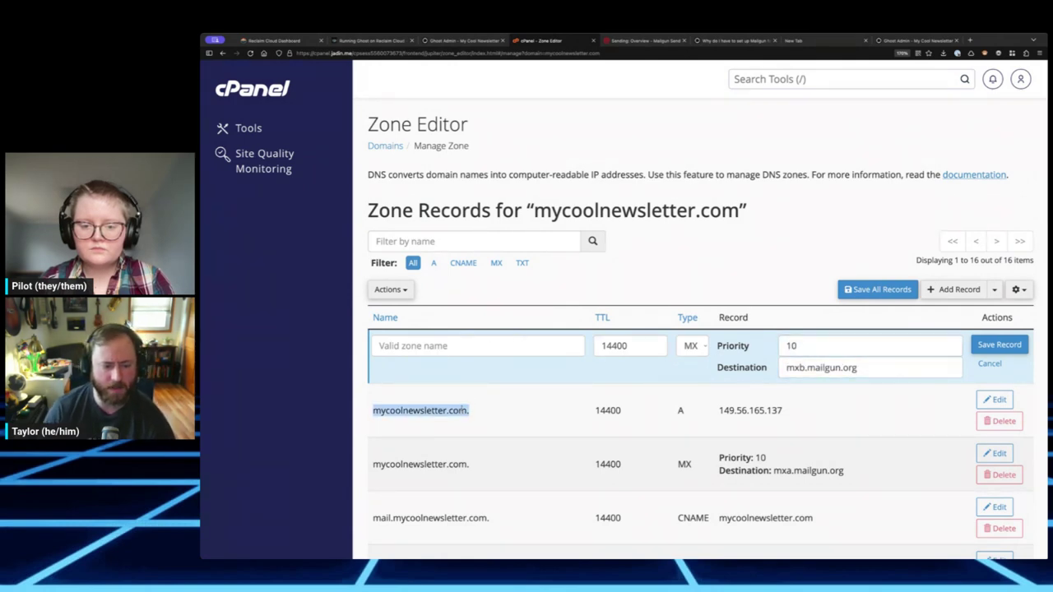
pyautogui.click(497, 339)
pyautogui.hotkey('ctrl', 'v')
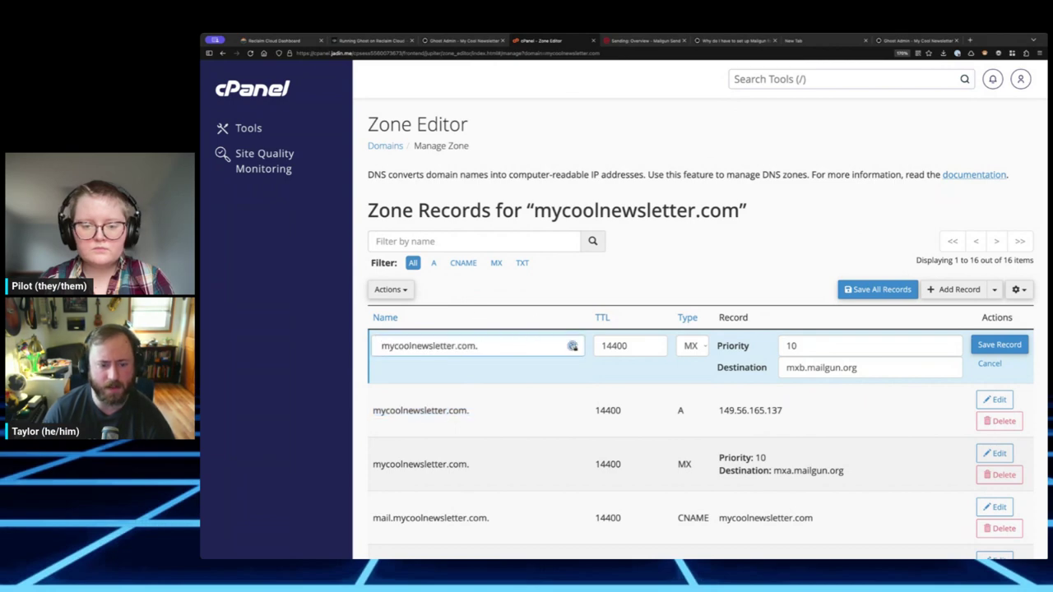
pyautogui.click(998, 344)
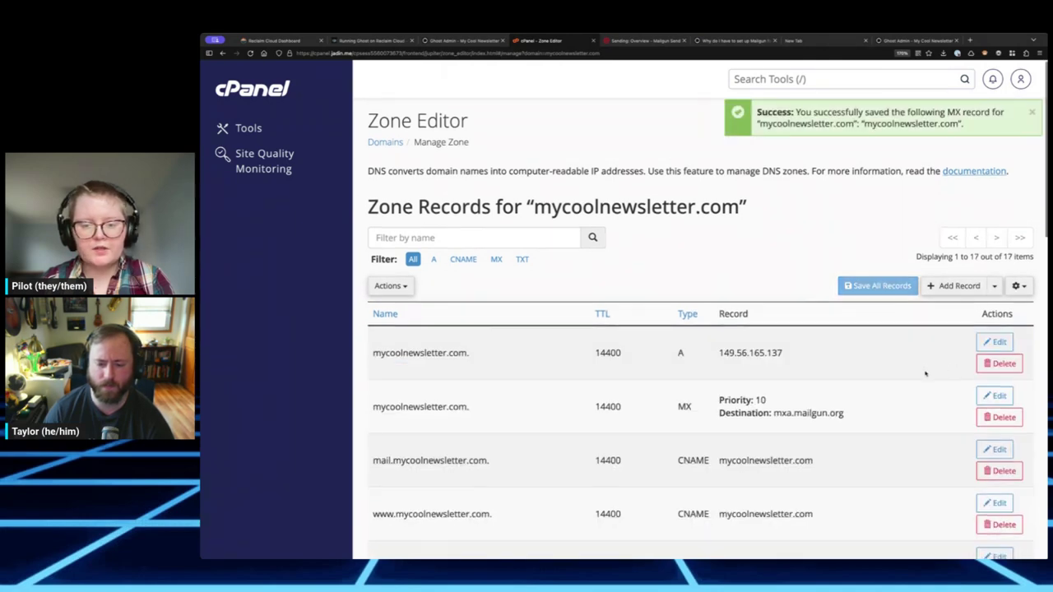
pyautogui.scroll(-5, 946, 374)
pyautogui.scroll(-10, 924, 374)
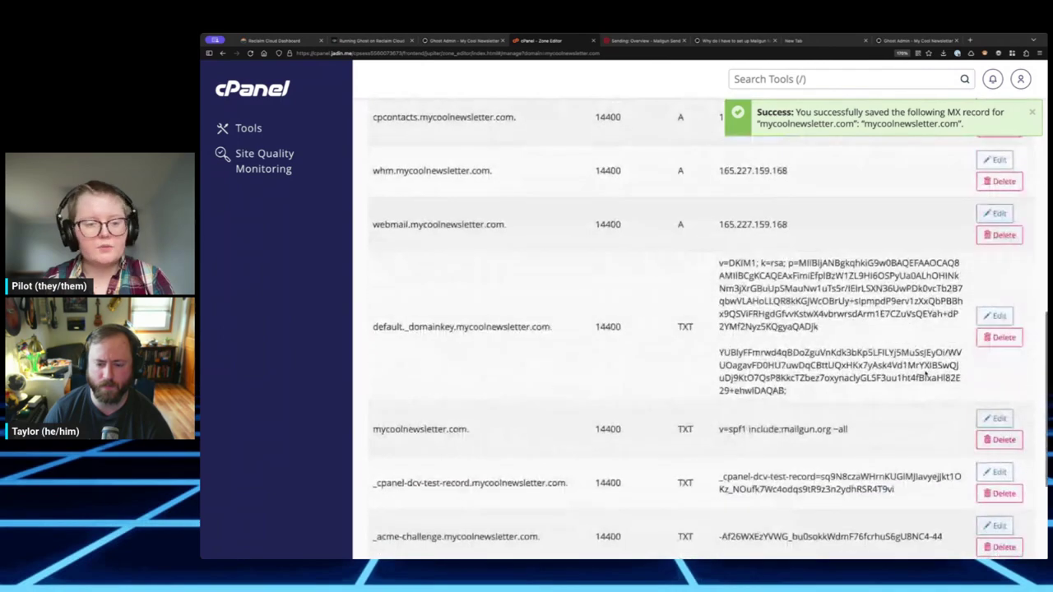
pyautogui.scroll(15, 922, 375)
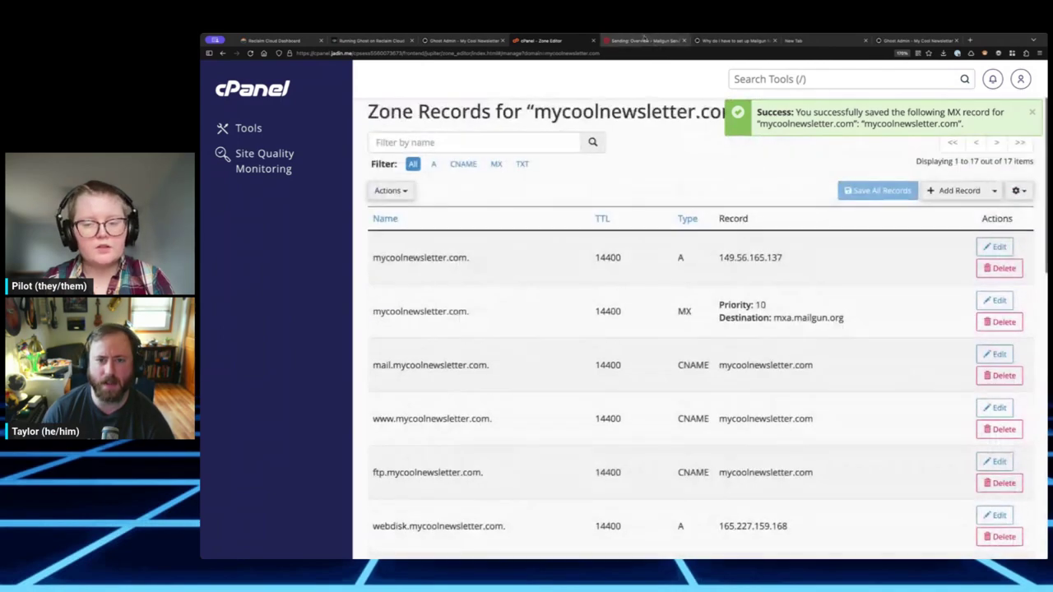
pyautogui.click(644, 40)
# - Scroll Mailgun's DNS records down to the tracking CNAME for email.mycoolnewsletter.com
pyautogui.scroll(3, 641, 255)
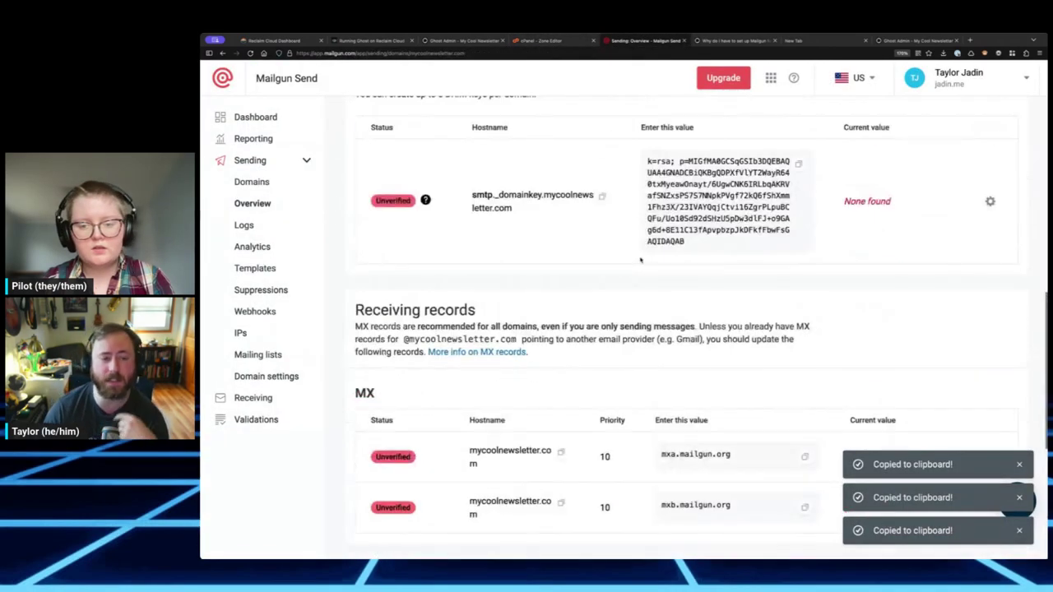
pyautogui.scroll(-1, 642, 255)
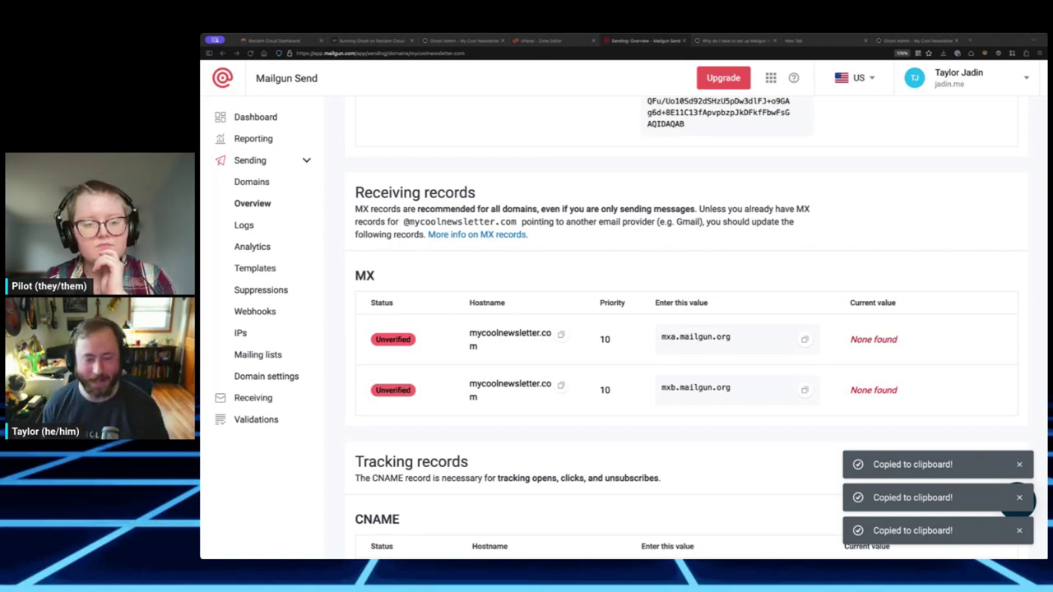
pyautogui.scroll(-3, 711, 296)
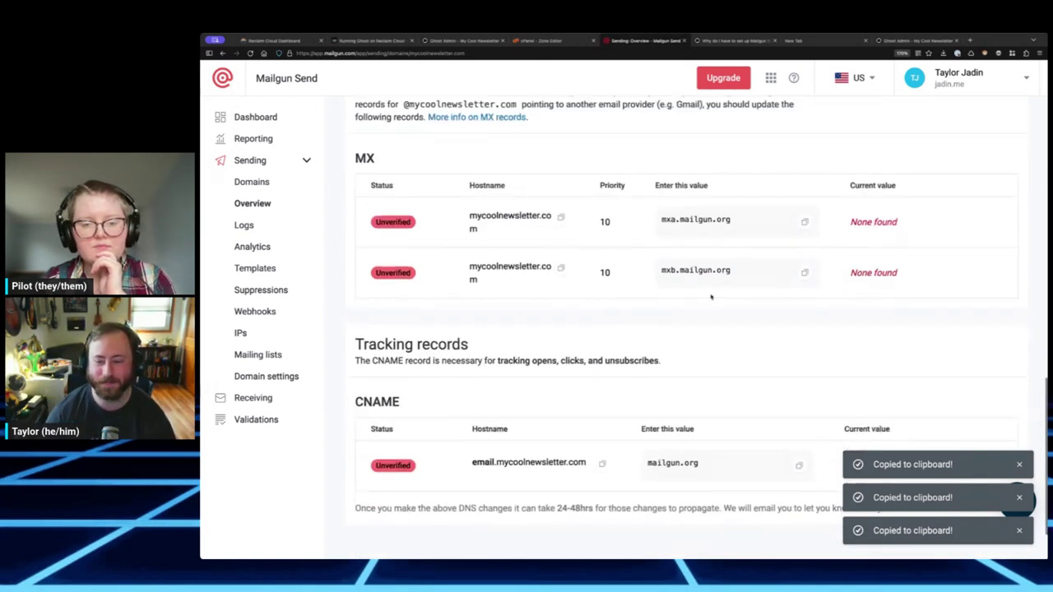
pyautogui.scroll(3, 716, 280)
pyautogui.scroll(-5, 716, 278)
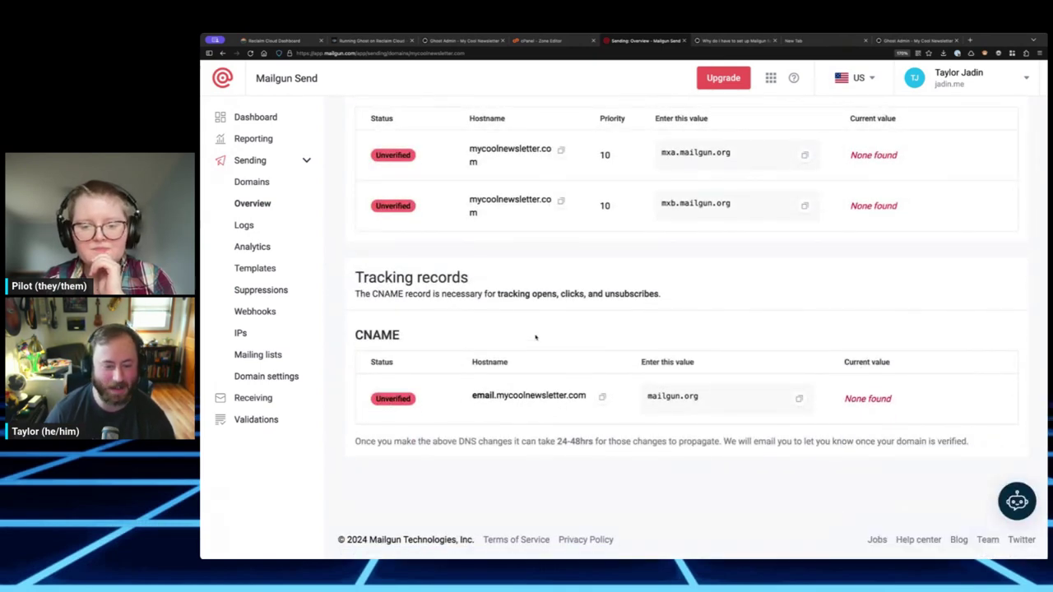
pyautogui.moveTo(367, 276); pyautogui.dragTo(406, 278)
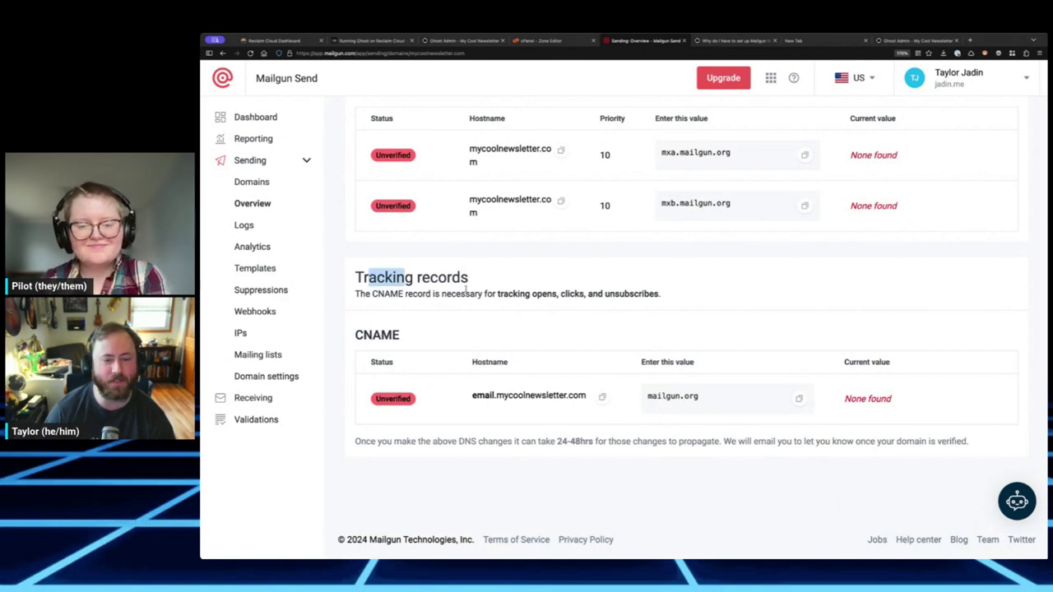
pyautogui.click(511, 294)
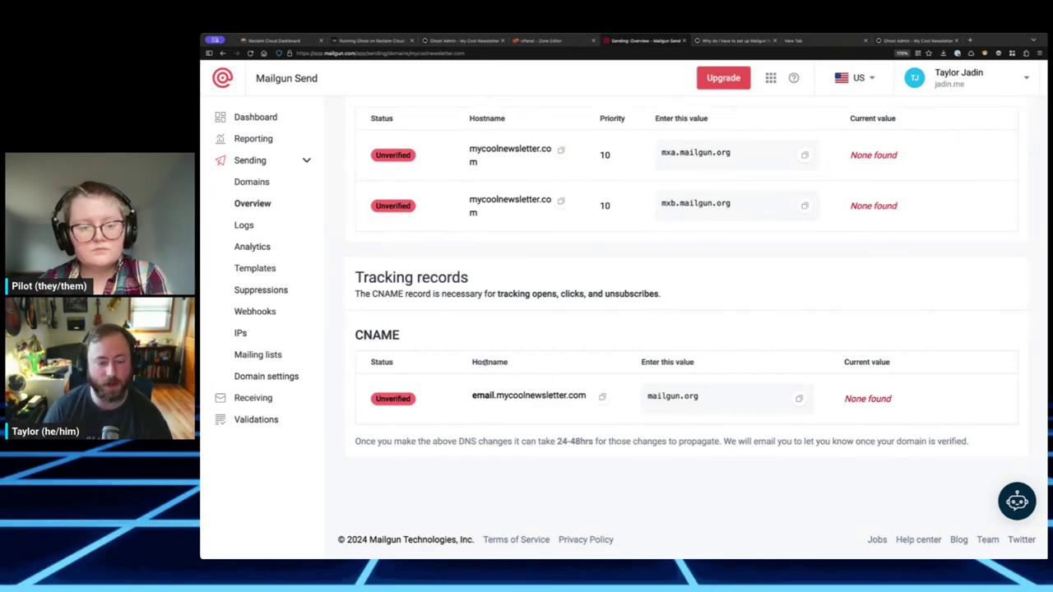
# - Start a new CNAME record in Zone Editor named email.mycoolnewsletter.com
pyautogui.click(601, 396)
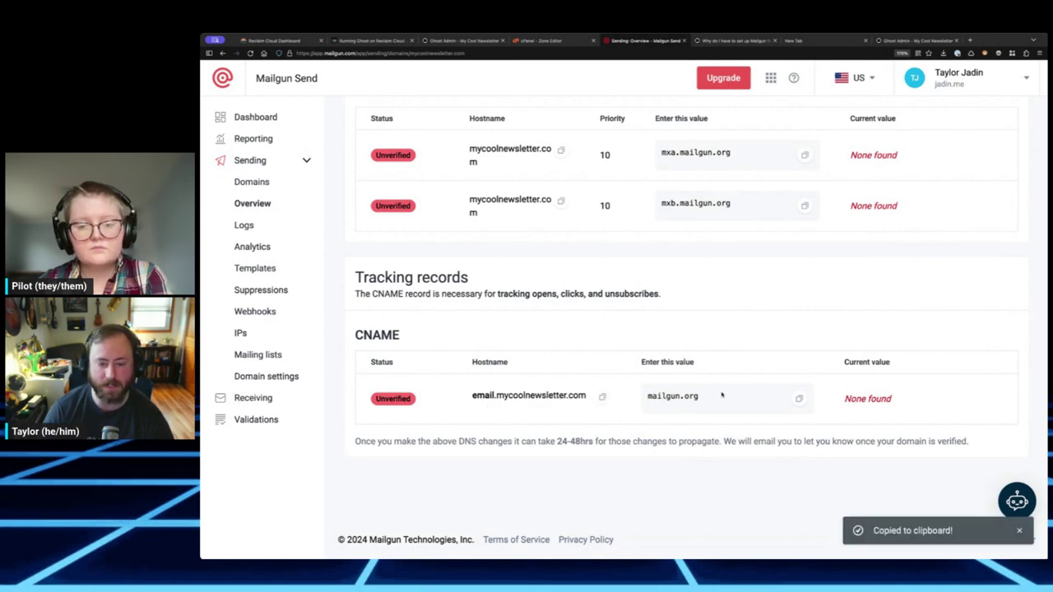
pyautogui.click(544, 40)
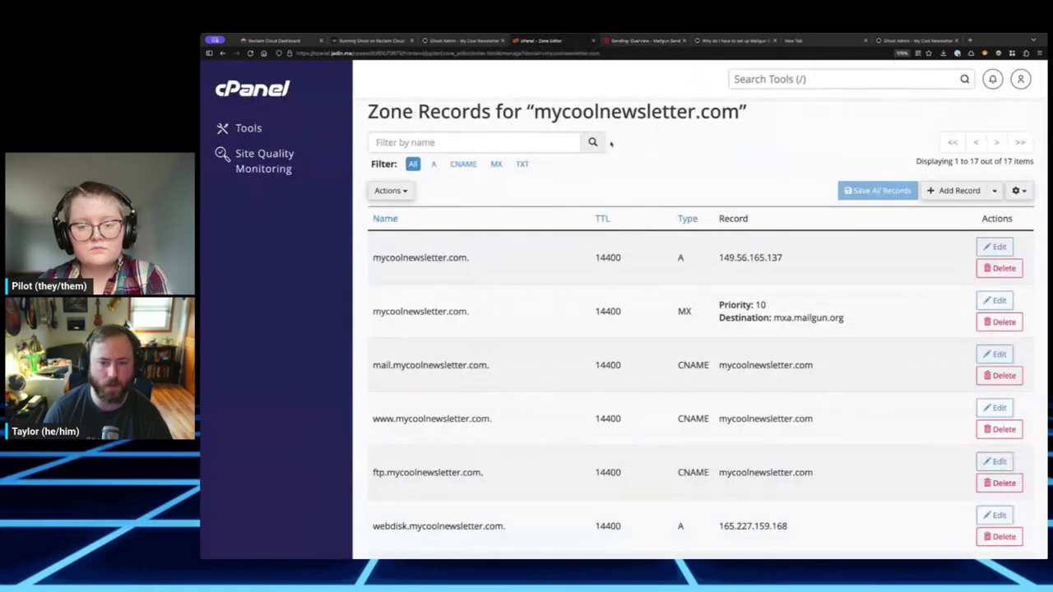
pyautogui.click(993, 289)
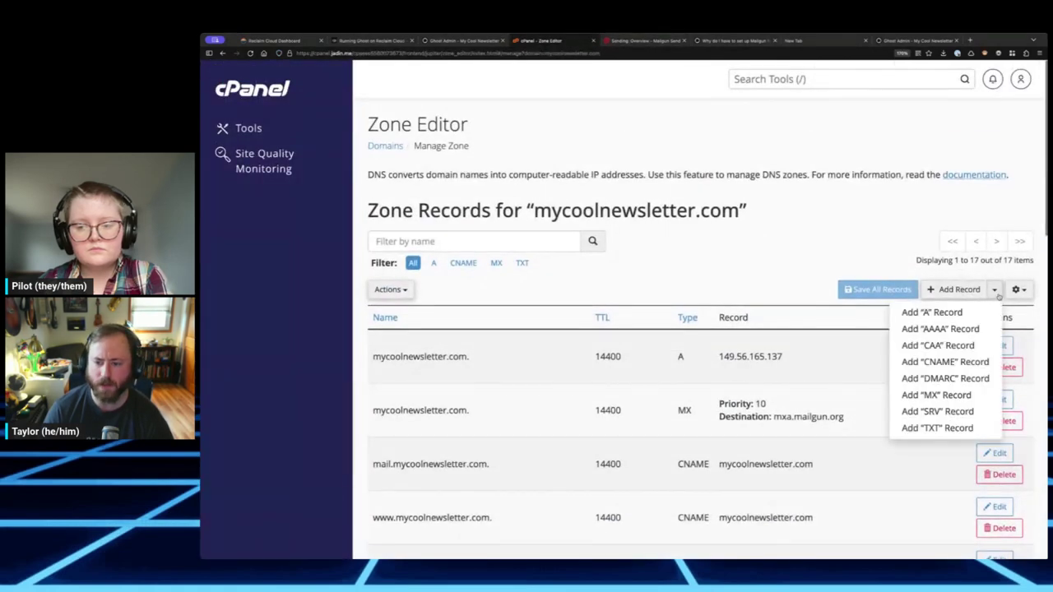
pyautogui.click(969, 363)
pyautogui.hotkey('ctrl', 'v')
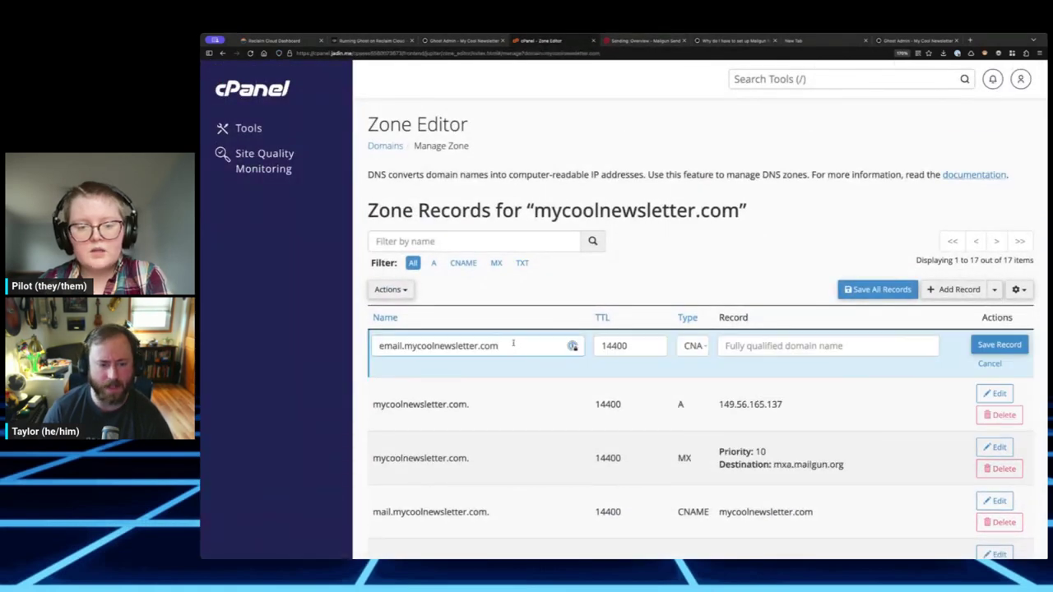
# - Set the CNAME target to mailgun.org copied from Mailgun and save the record
pyautogui.click(626, 41)
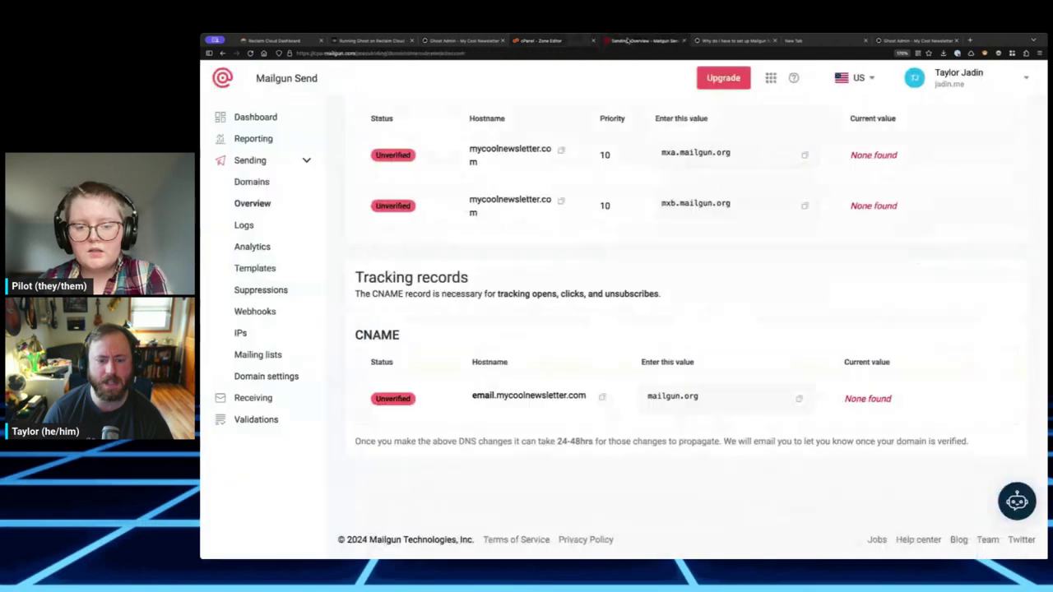
pyautogui.click(800, 398)
pyautogui.click(539, 40)
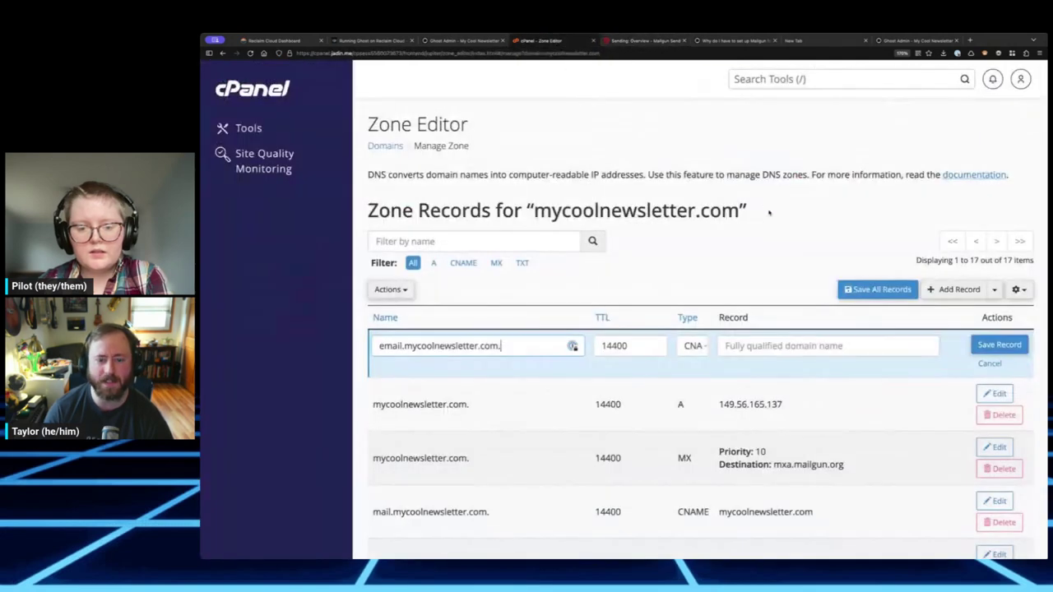
pyautogui.click(840, 344)
pyautogui.hotkey('ctrl', 'v')
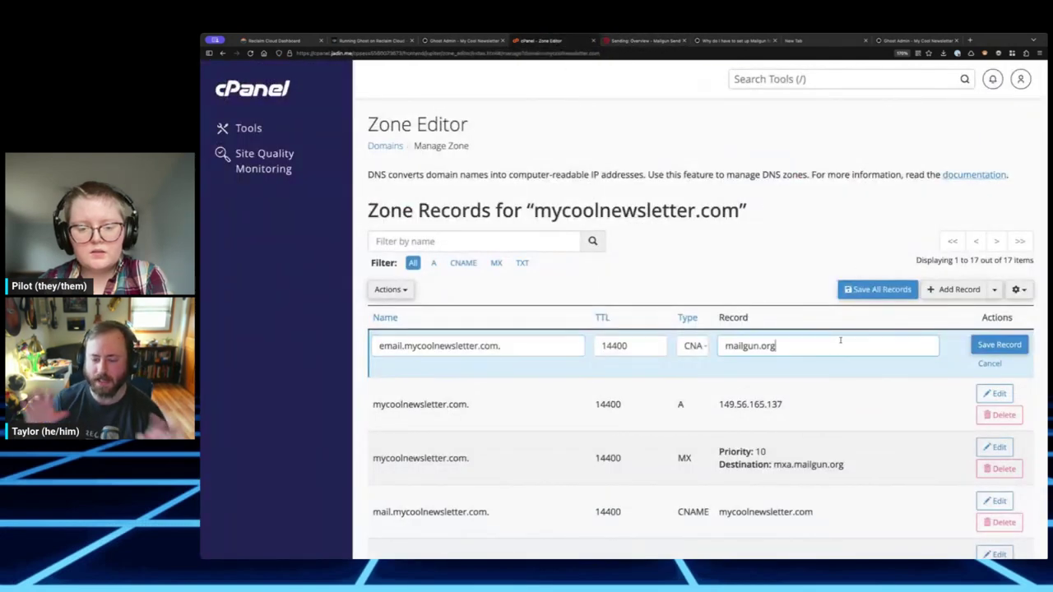
pyautogui.click(1018, 349)
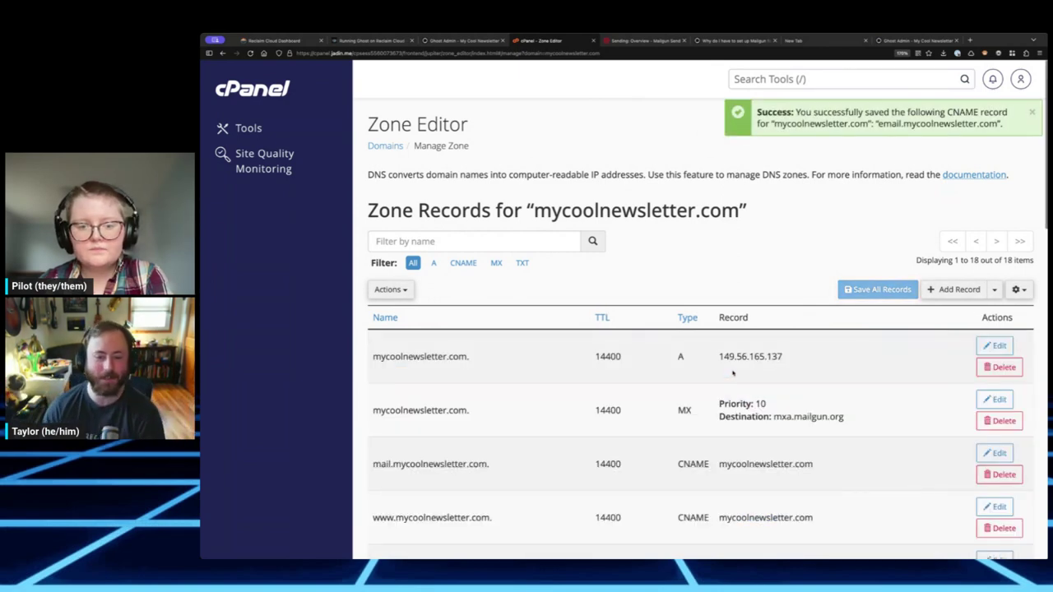
pyautogui.scroll(-10, 757, 366)
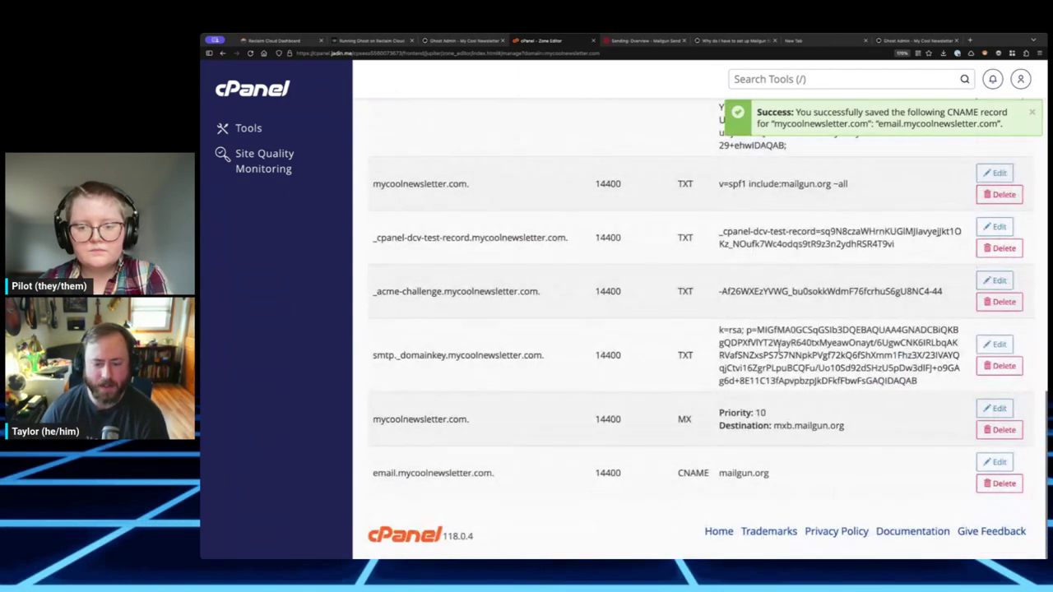
pyautogui.scroll(8, 679, 94)
pyautogui.click(644, 41)
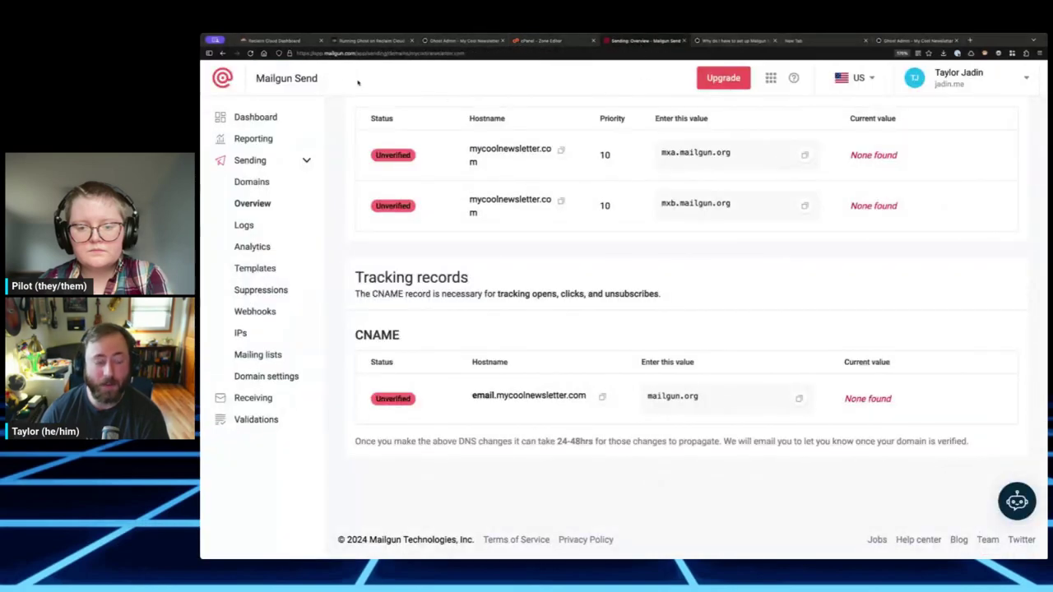
# - Run Verify DNS settings in Mailgun and review the updated record statuses
pyautogui.click(284, 41)
pyautogui.click(644, 41)
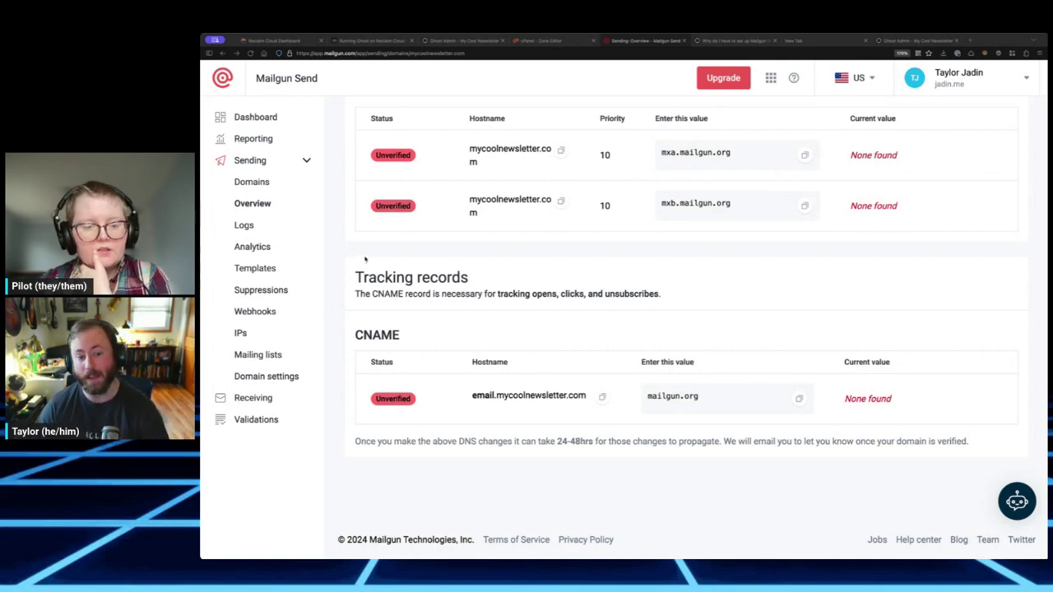
pyautogui.scroll(8, 674, 353)
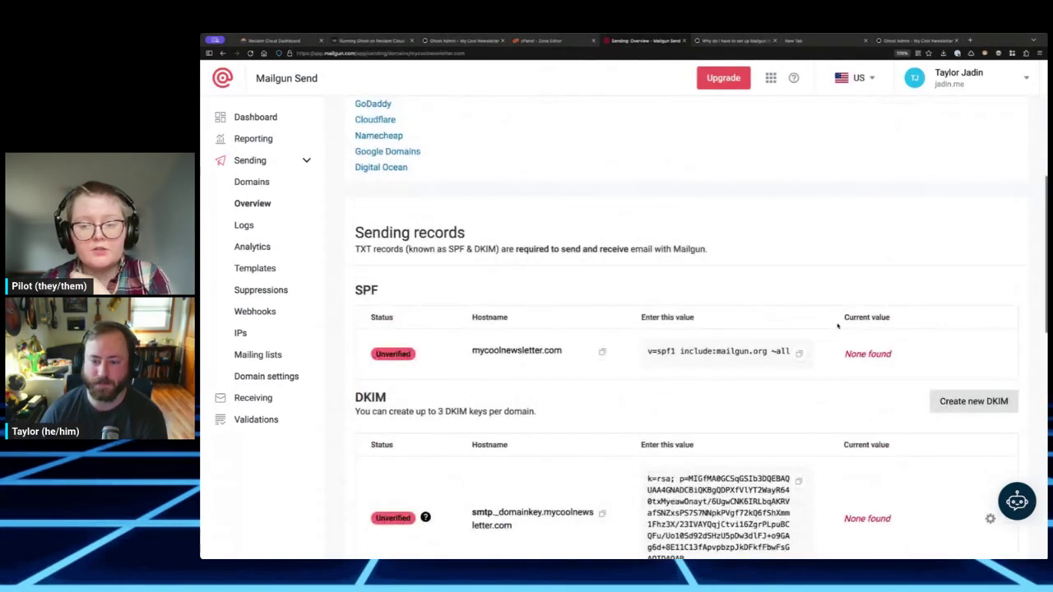
pyautogui.scroll(3, 837, 327)
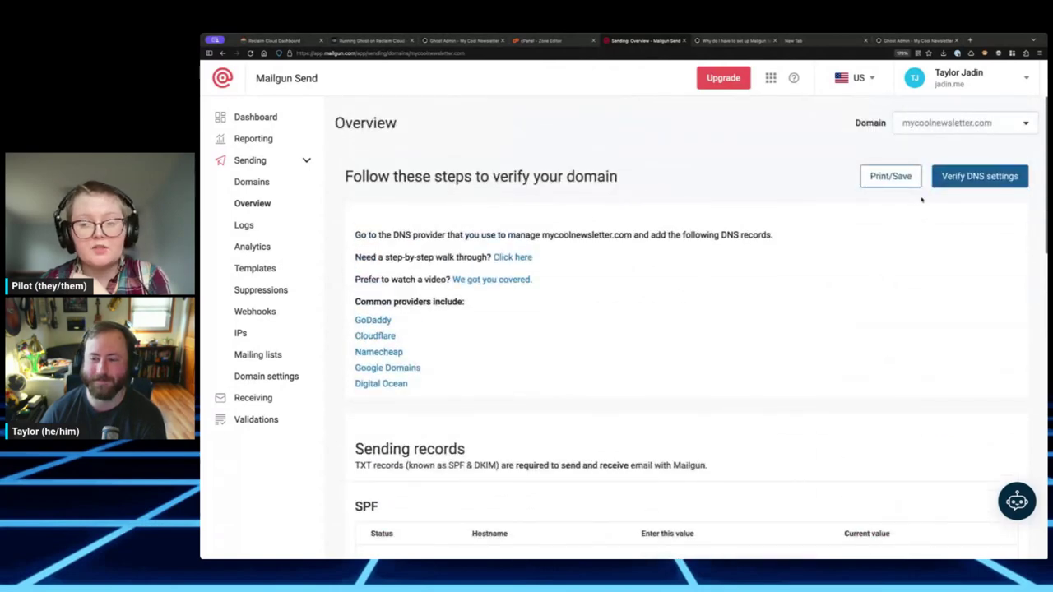
pyautogui.click(954, 183)
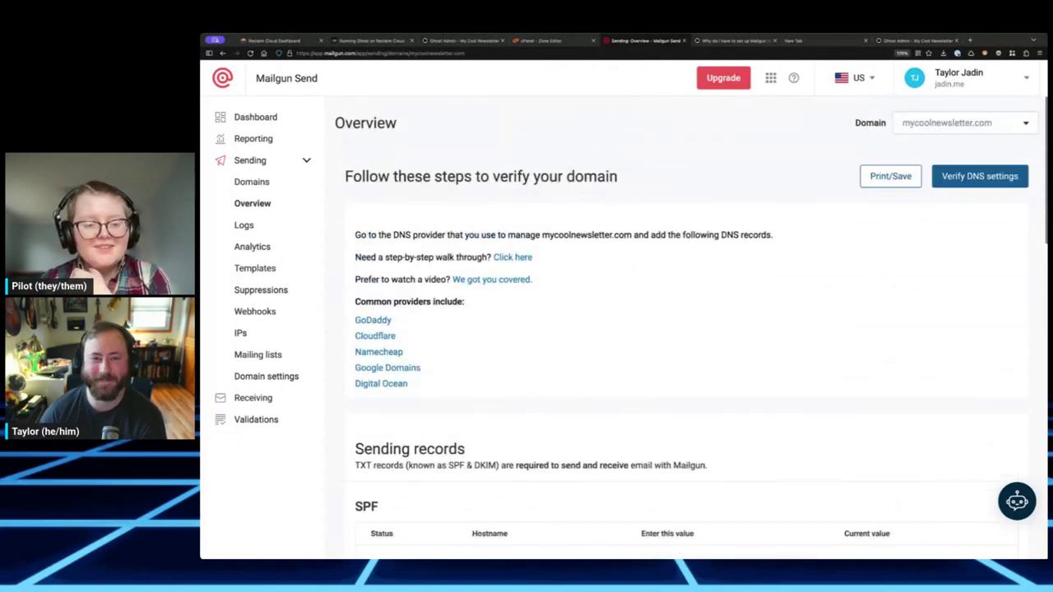
pyautogui.scroll(-2, 749, 234)
pyautogui.scroll(-4, 751, 236)
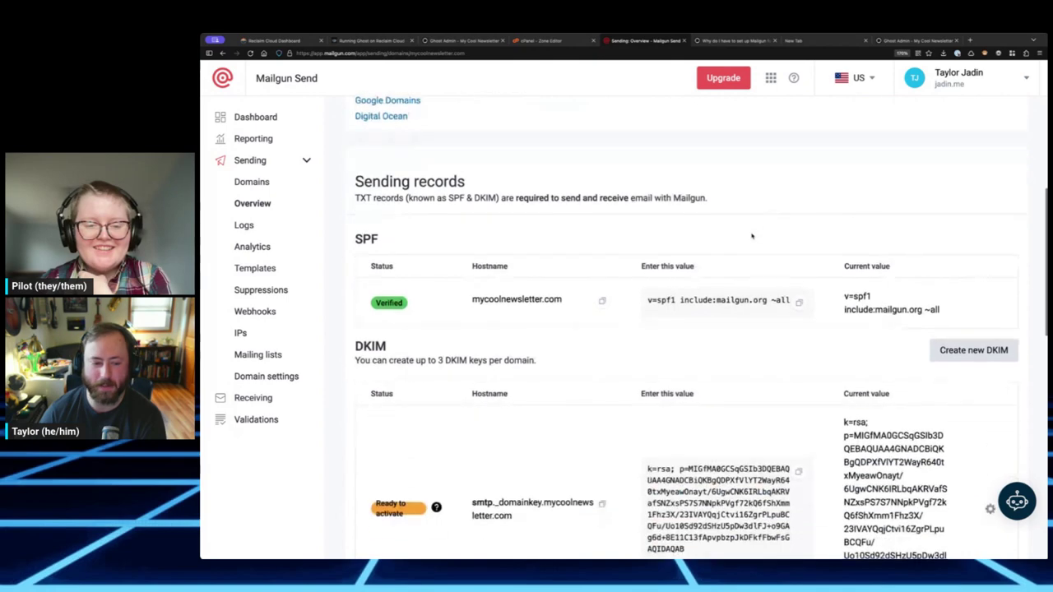
pyautogui.scroll(-8, 631, 335)
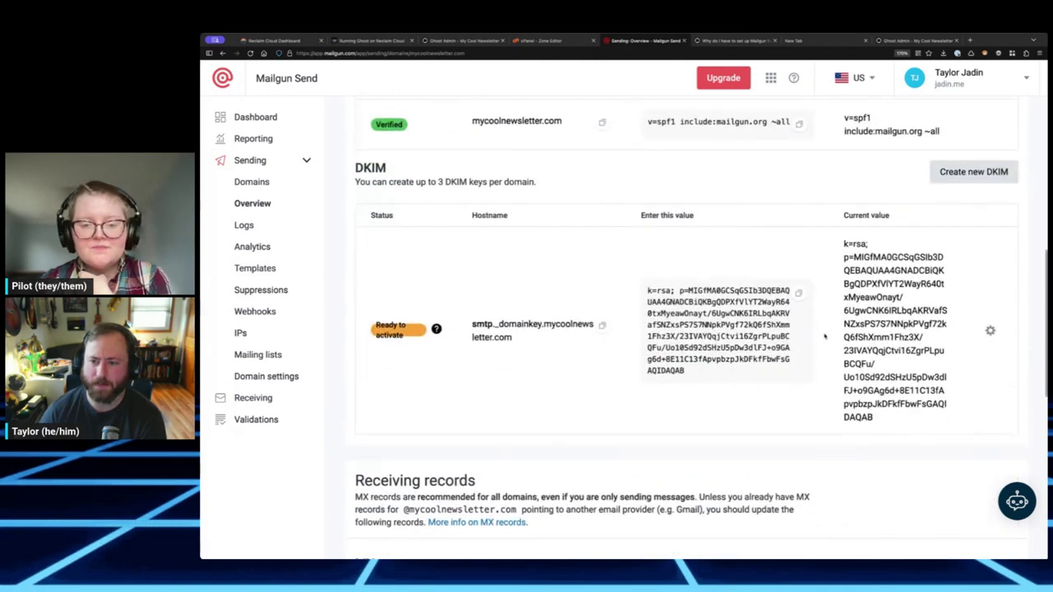
pyautogui.scroll(10, 464, 374)
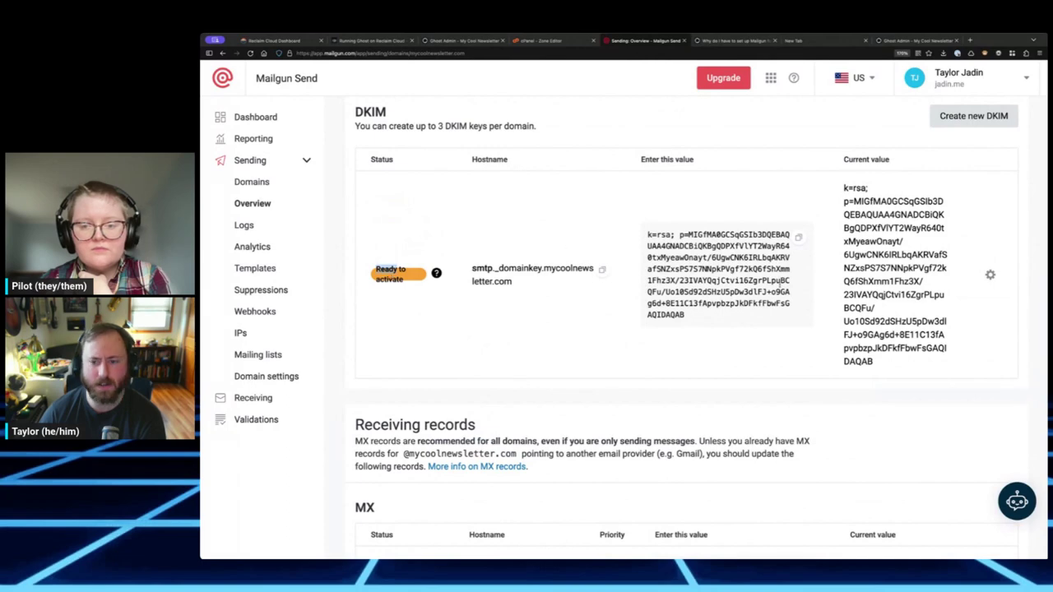
pyautogui.scroll(2, 866, 281)
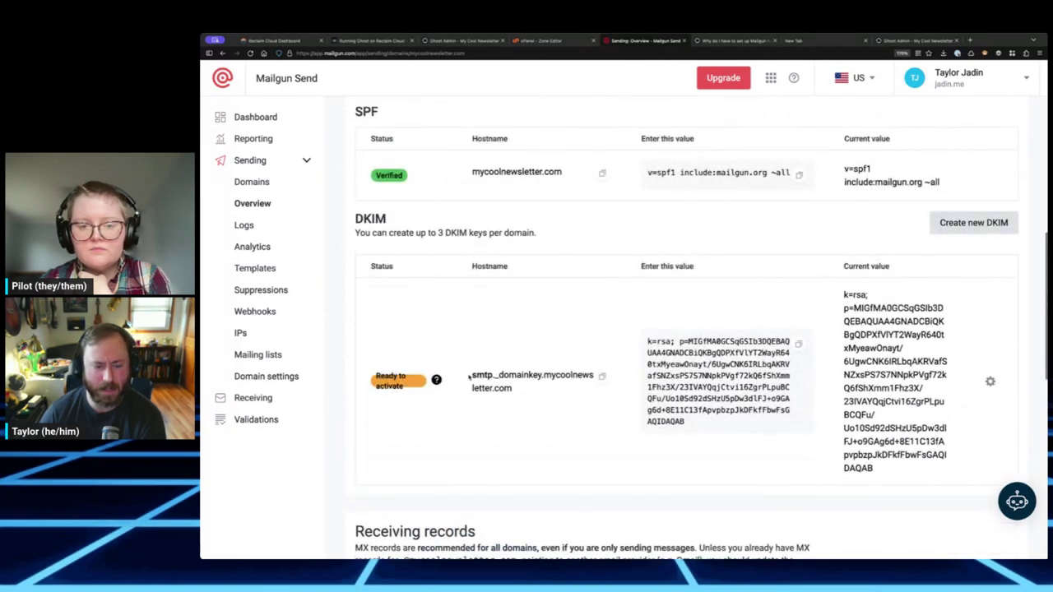
# - Activate the DKIM key from its gear menu and reload the page
pyautogui.moveTo(436, 379)
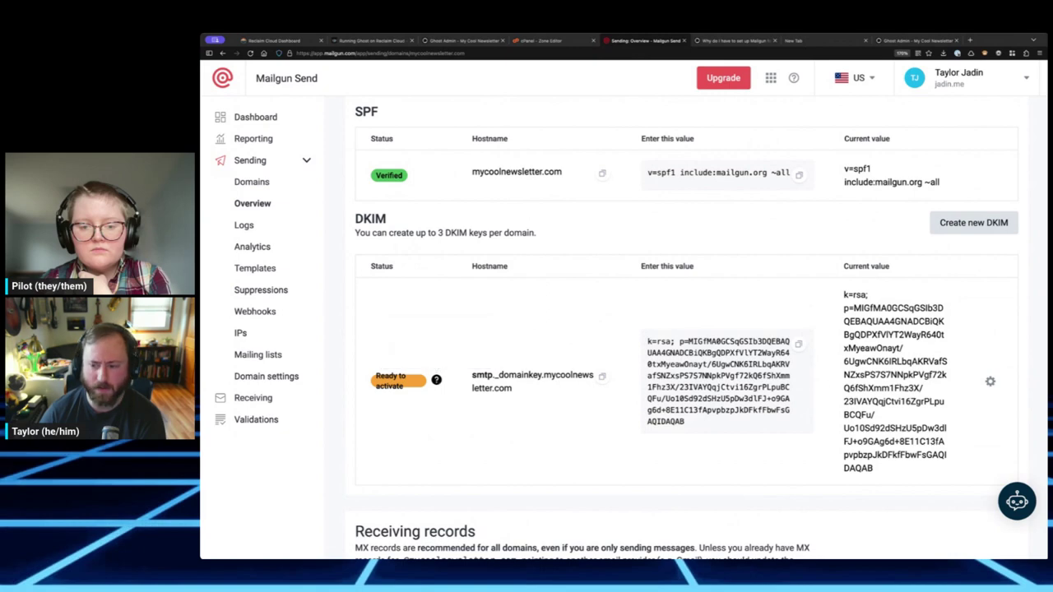
pyautogui.tripleClick(895, 378)
pyautogui.click(990, 381)
pyautogui.click(987, 380)
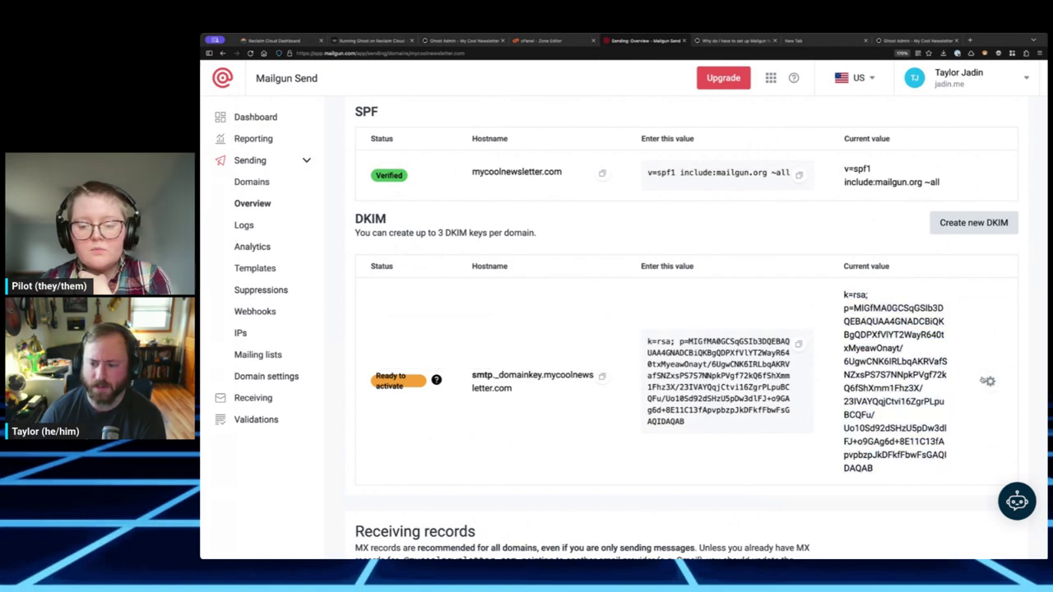
pyautogui.click(989, 381)
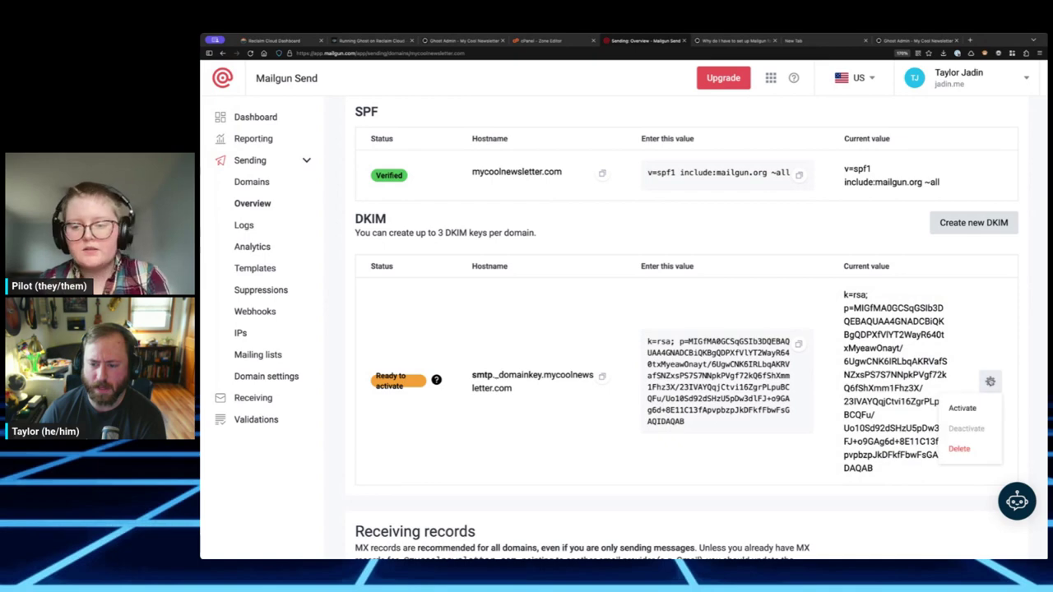
pyautogui.click(973, 410)
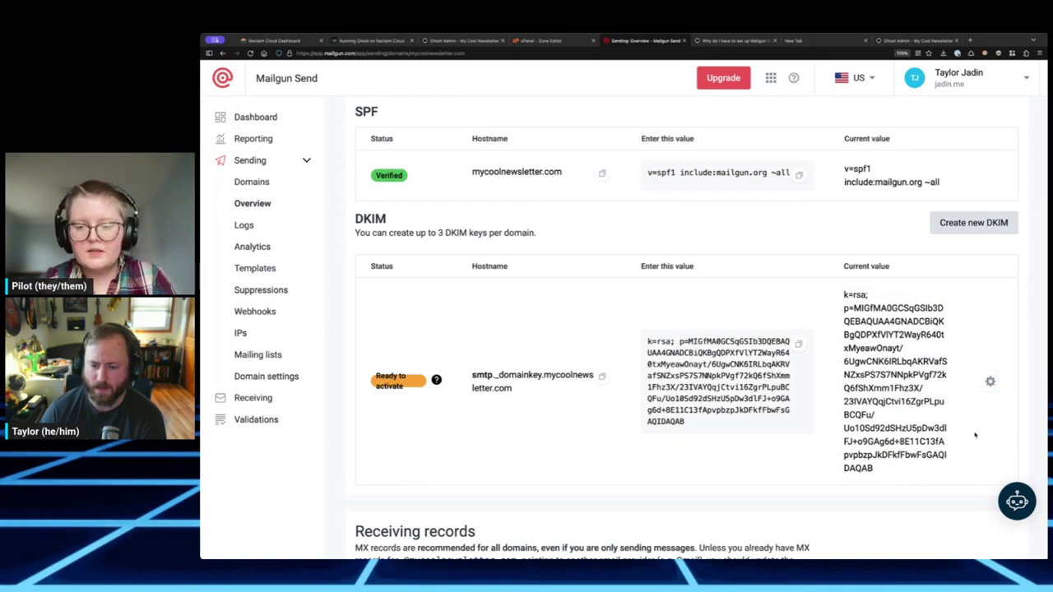
pyautogui.scroll(-5, 946, 427)
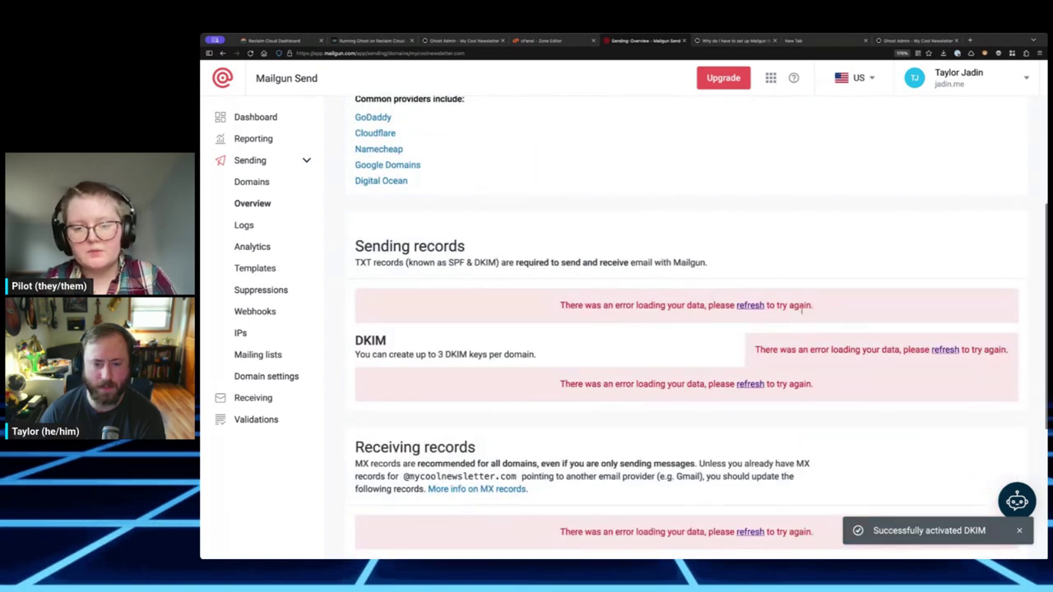
pyautogui.click(752, 306)
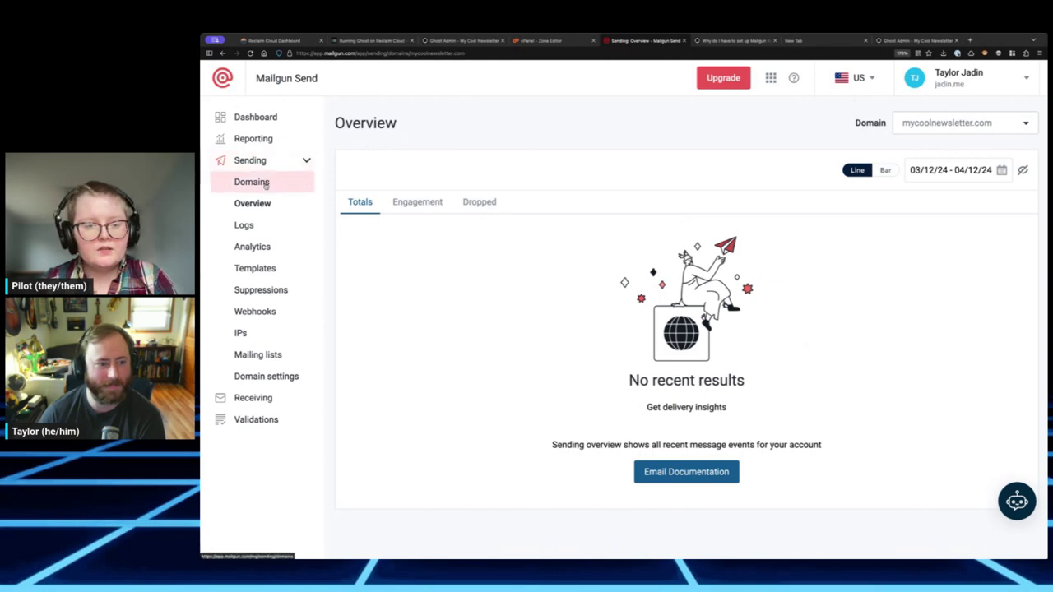
# - Review Domain settings > DNS records, checking that SPF is Verified and the DKIM key is Active
pyautogui.click(293, 377)
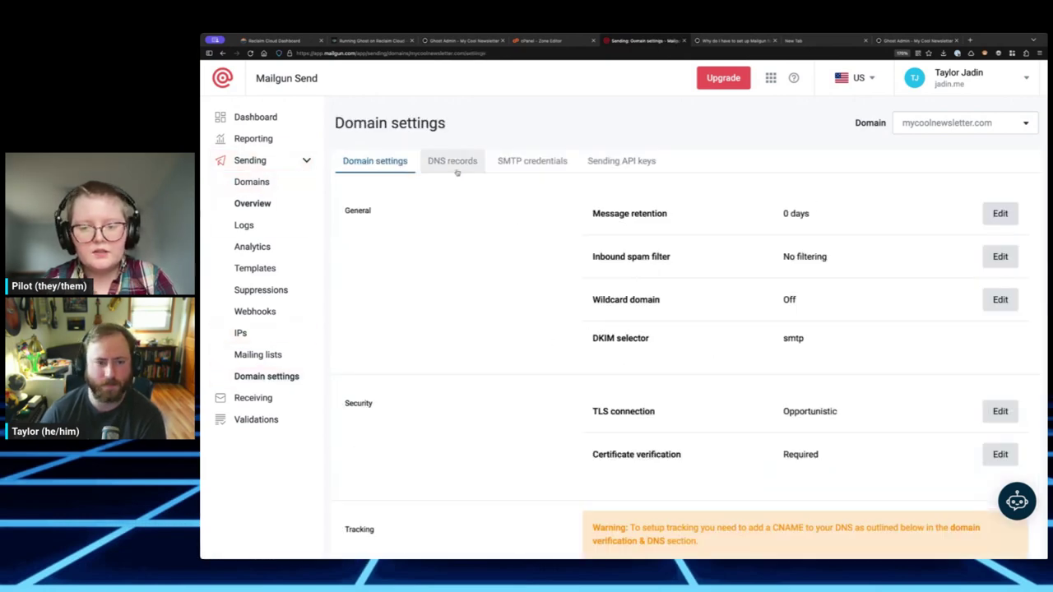
pyautogui.scroll(-1, 805, 462)
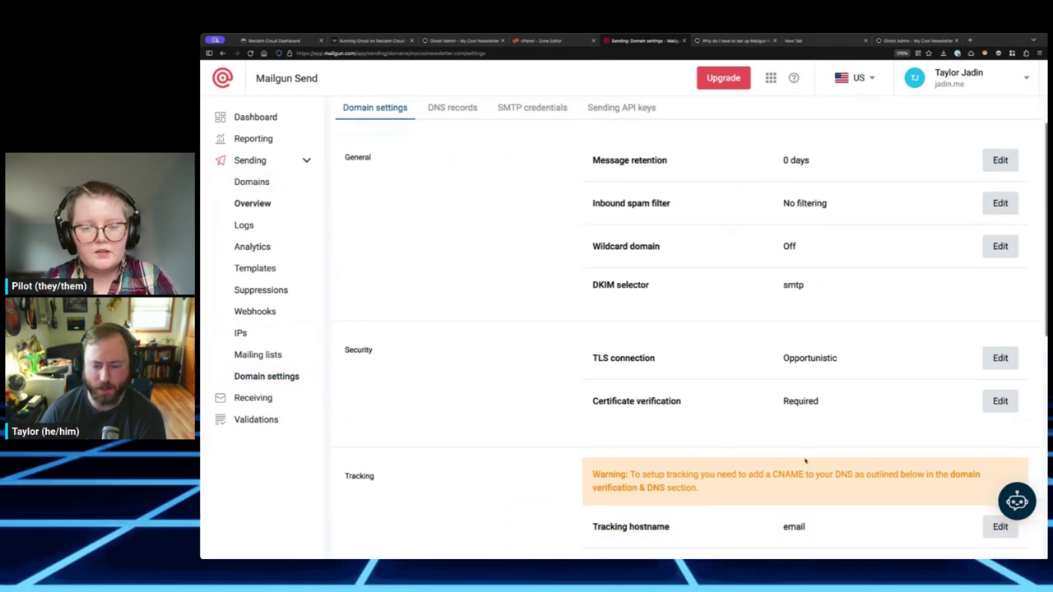
pyautogui.scroll(1, 583, 393)
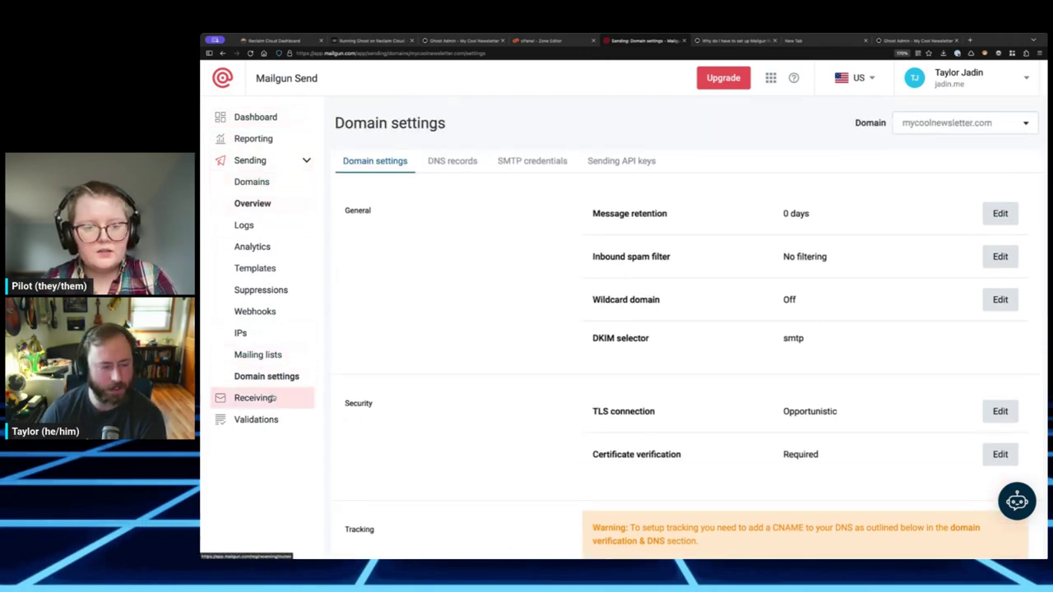
pyautogui.click(451, 161)
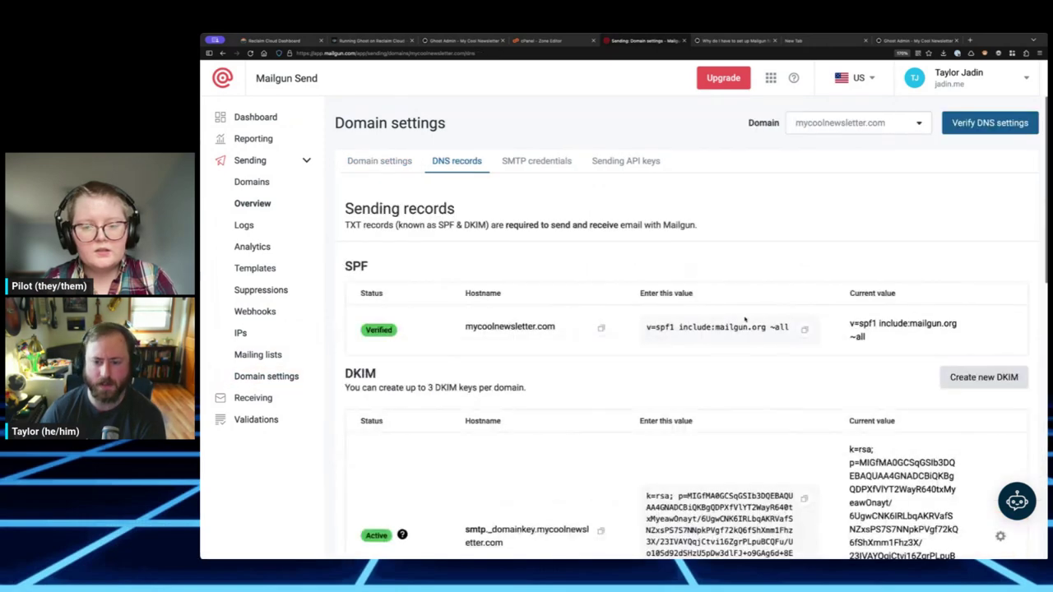
pyautogui.scroll(-4, 744, 315)
pyautogui.scroll(-3, 744, 317)
pyautogui.scroll(10, 744, 319)
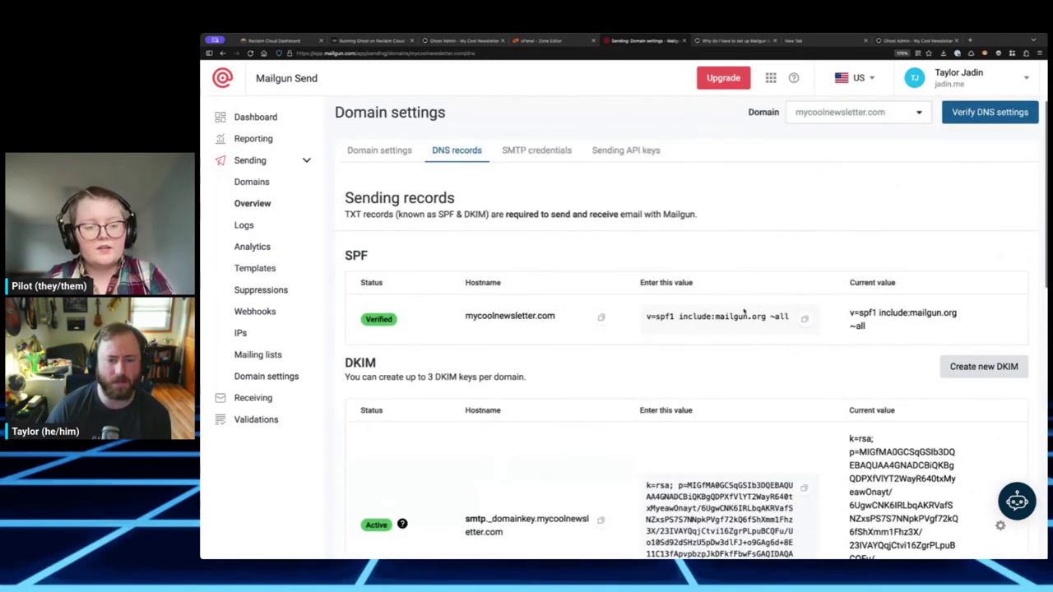
pyautogui.scroll(-4, 743, 310)
pyautogui.scroll(3, 743, 310)
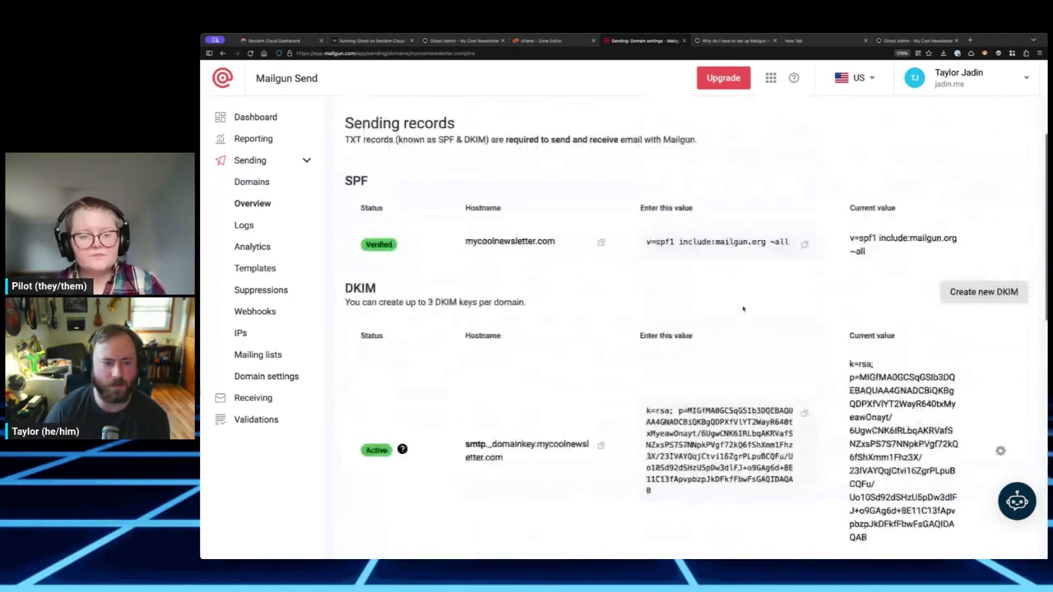
pyautogui.scroll(-8, 742, 309)
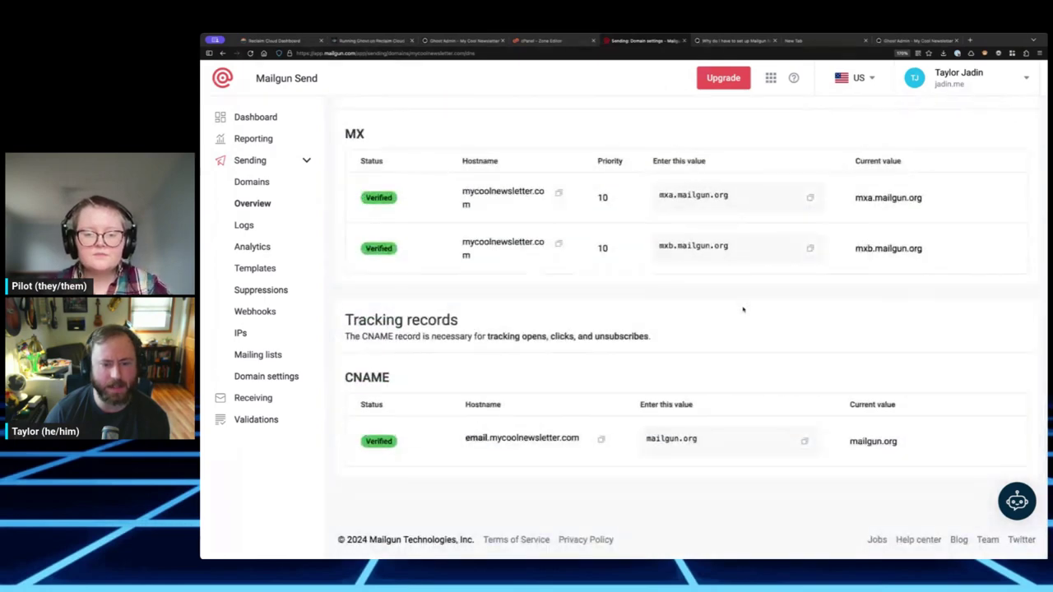
pyautogui.scroll(10, 743, 308)
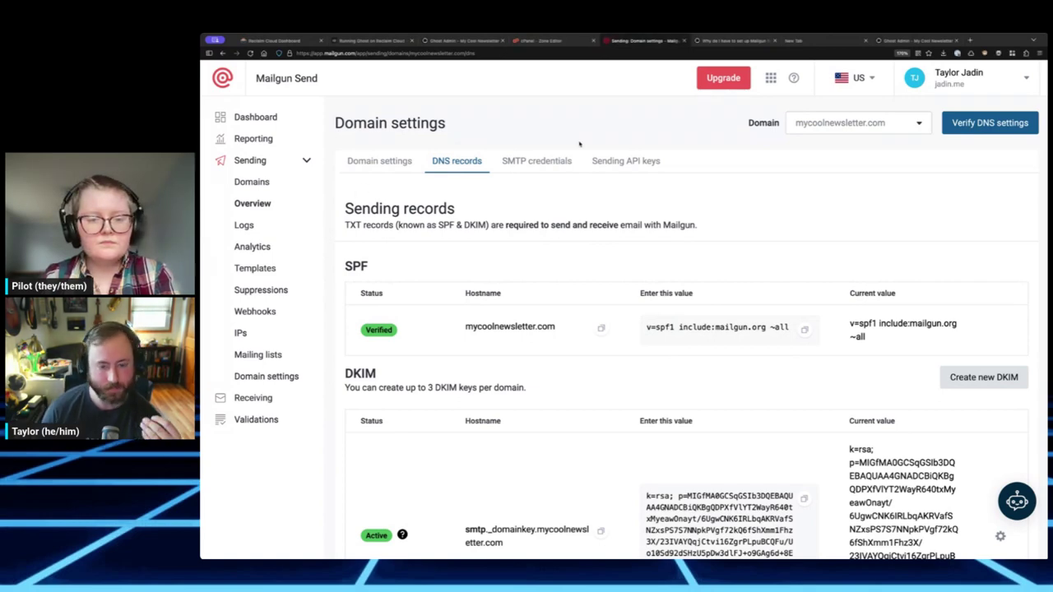
pyautogui.scroll(-3, 547, 169)
pyautogui.scroll(3, 548, 170)
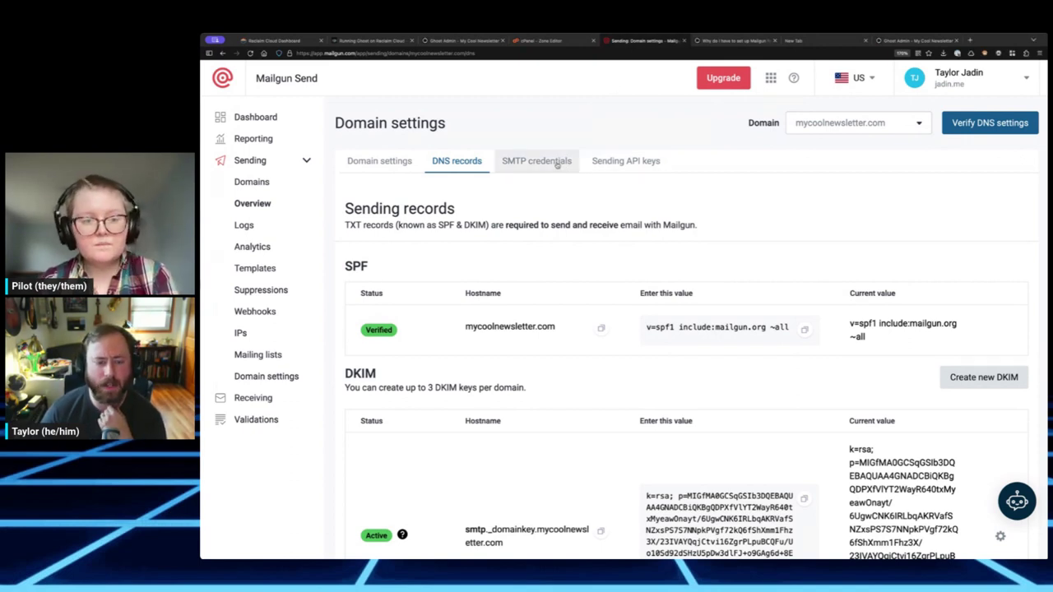
# - Open the SMTP credentials list and select the existing postmaster login address
pyautogui.click(557, 164)
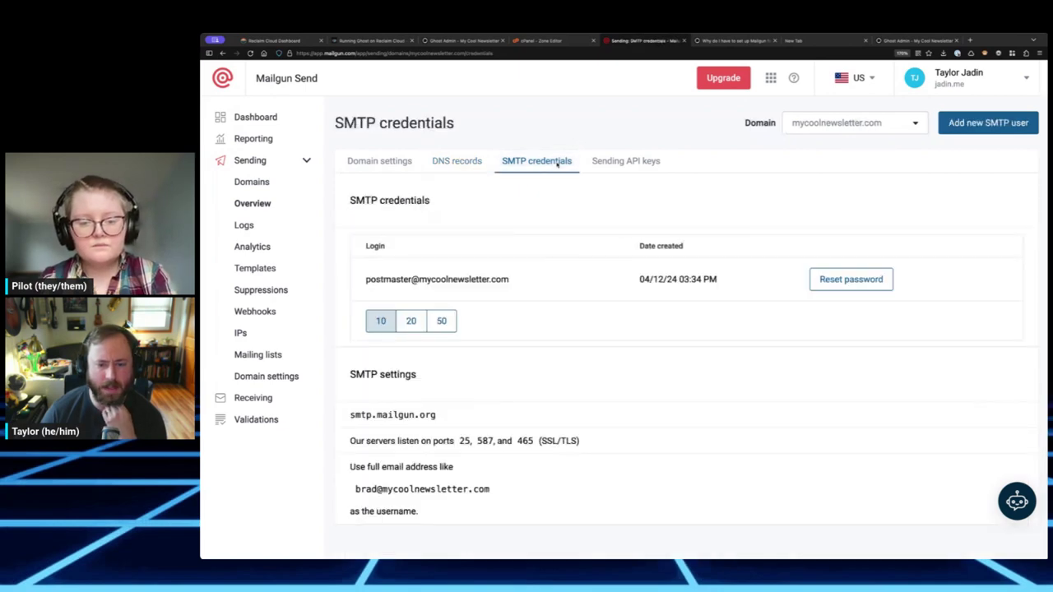
pyautogui.moveTo(381, 279); pyautogui.dragTo(514, 279)
pyautogui.click(490, 279)
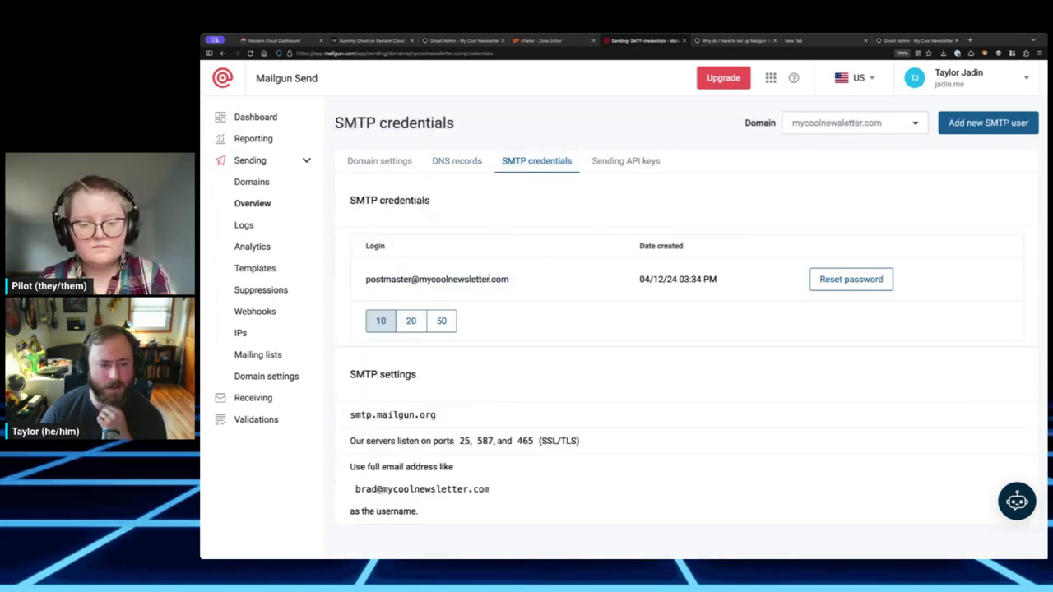
pyautogui.doubleClick(385, 280)
pyautogui.doubleClick(385, 280)
pyautogui.doubleClick(425, 280)
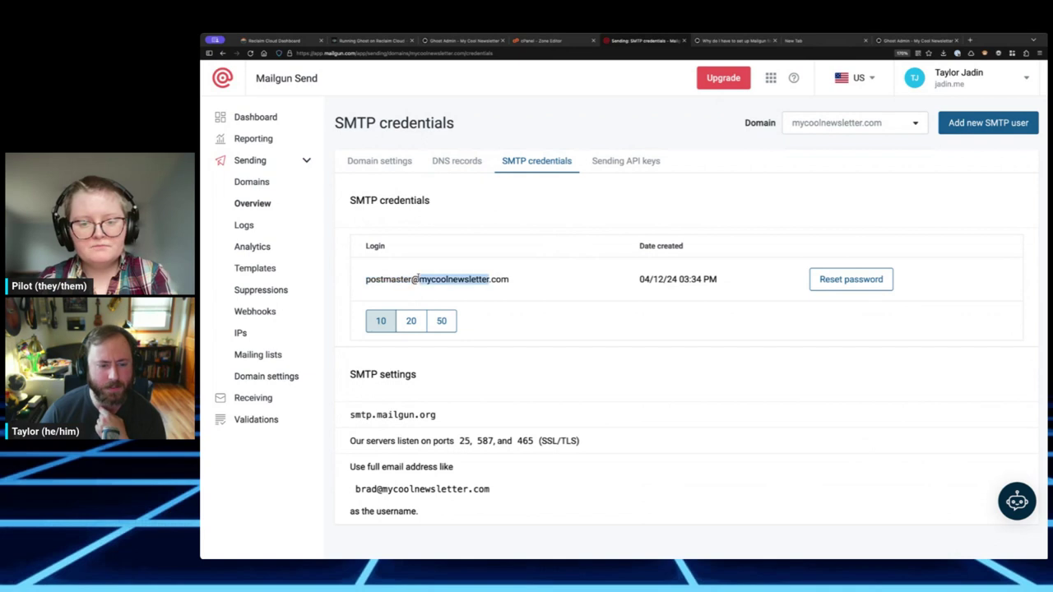
pyautogui.click(425, 279)
pyautogui.tripleClick(425, 279)
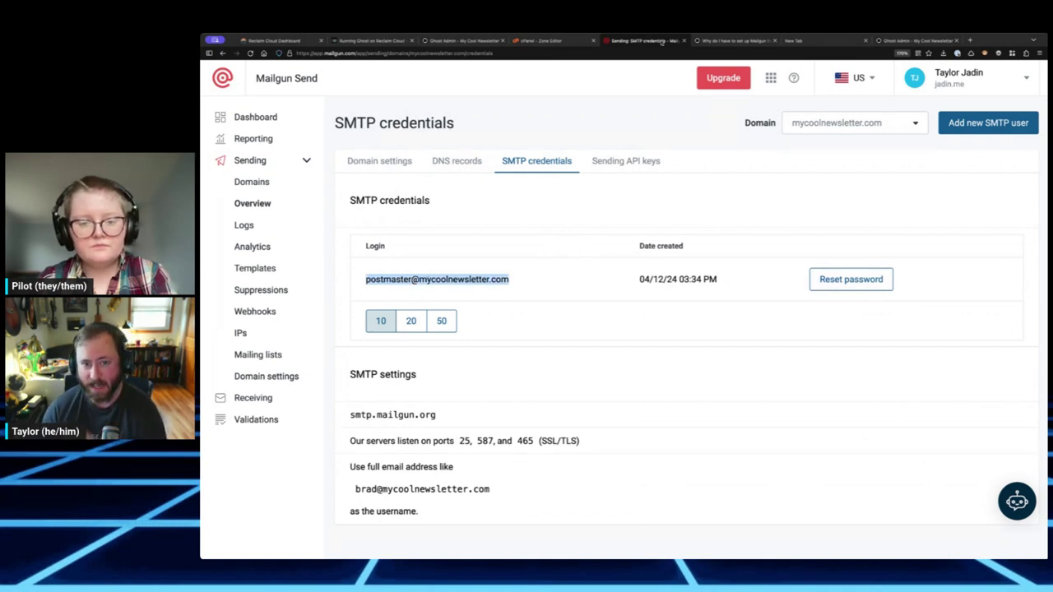
pyautogui.hotkey('alt', 'Tab')
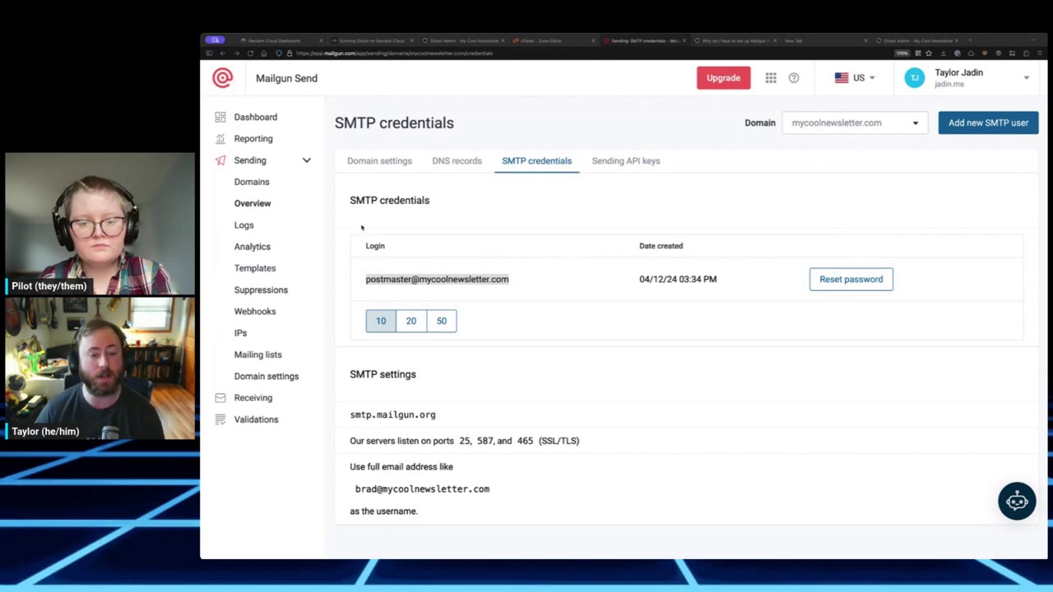
pyautogui.hotkey('alt', 'Tab')
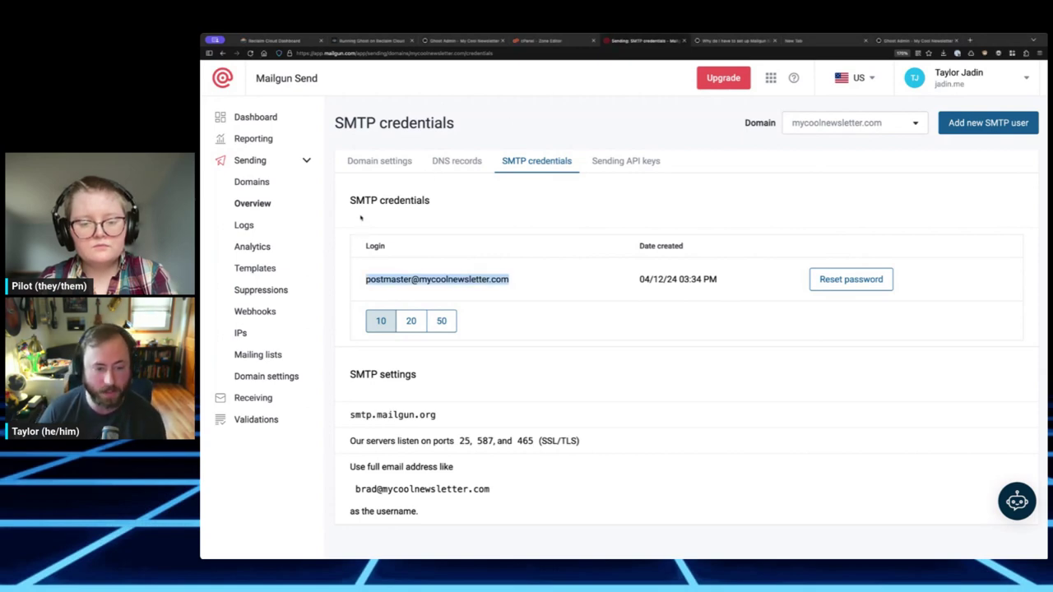
# - Add a new SMTP user with login ghost and an automatic password
pyautogui.click(980, 122)
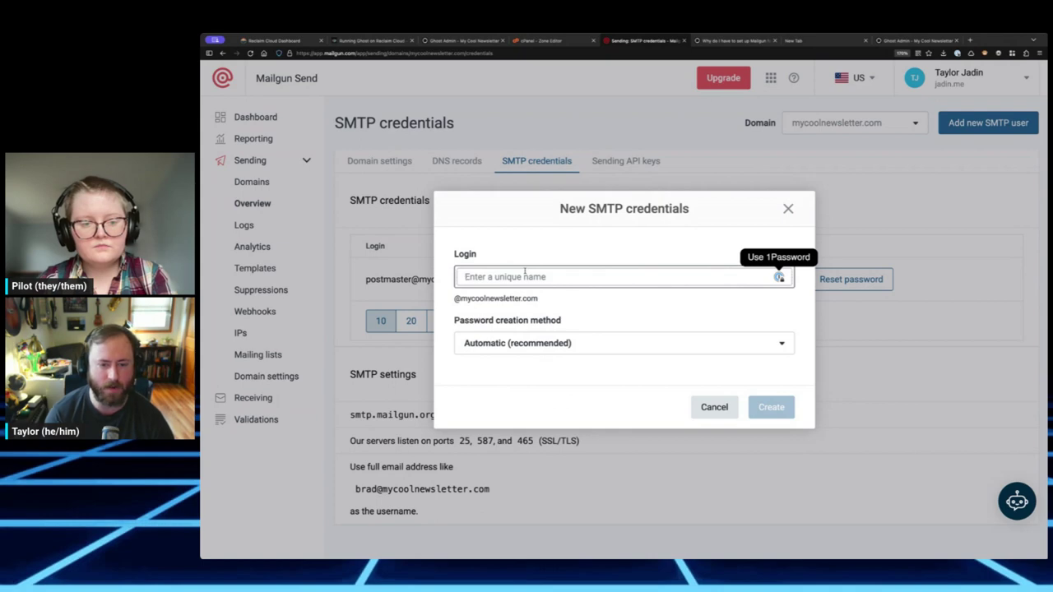
pyautogui.write('newsletter')
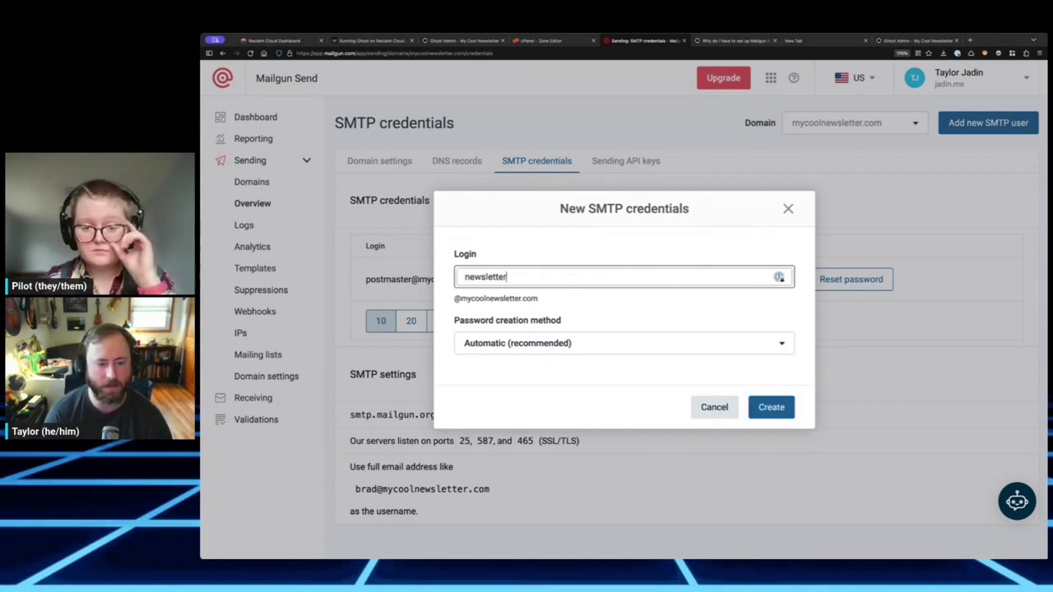
pyautogui.press('super+a')
pyautogui.write('ghost')
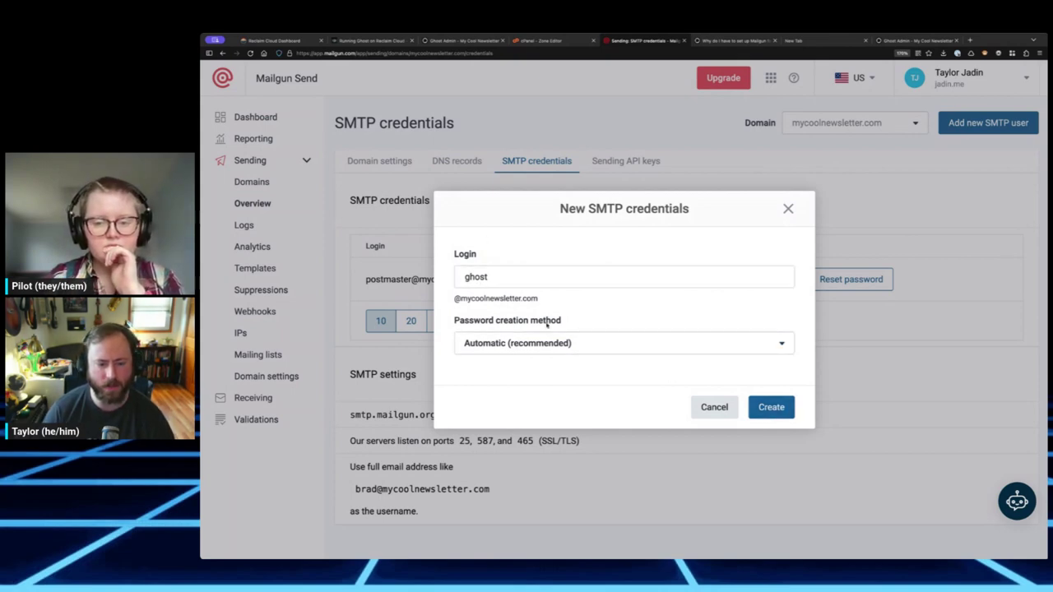
pyautogui.click(790, 406)
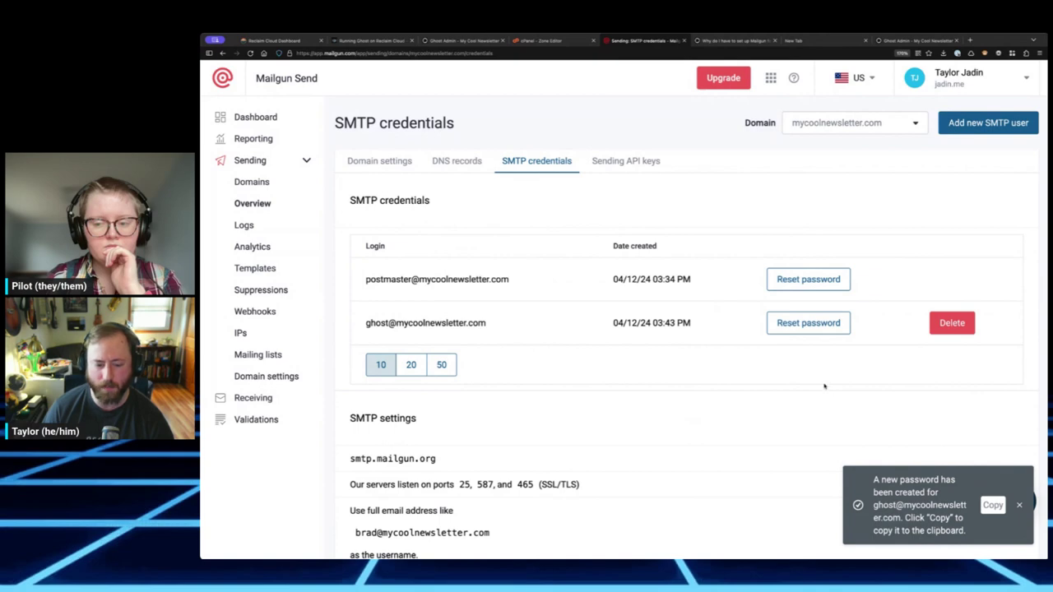
# - Copy the ghost user's generated password into the notes page
pyautogui.scroll(-1, 824, 386)
pyautogui.click(992, 505)
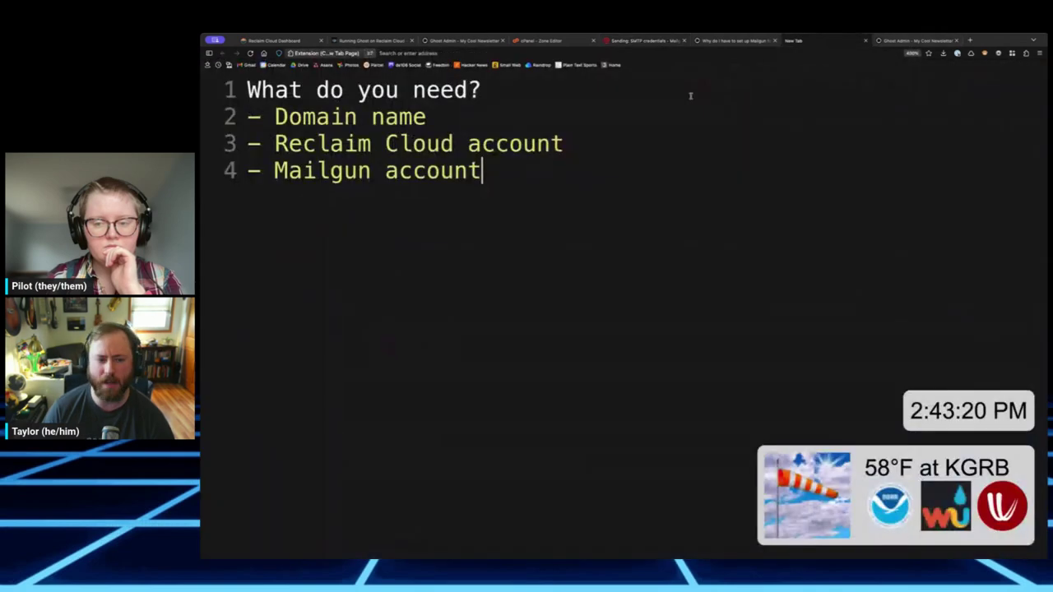
pyautogui.click(814, 40)
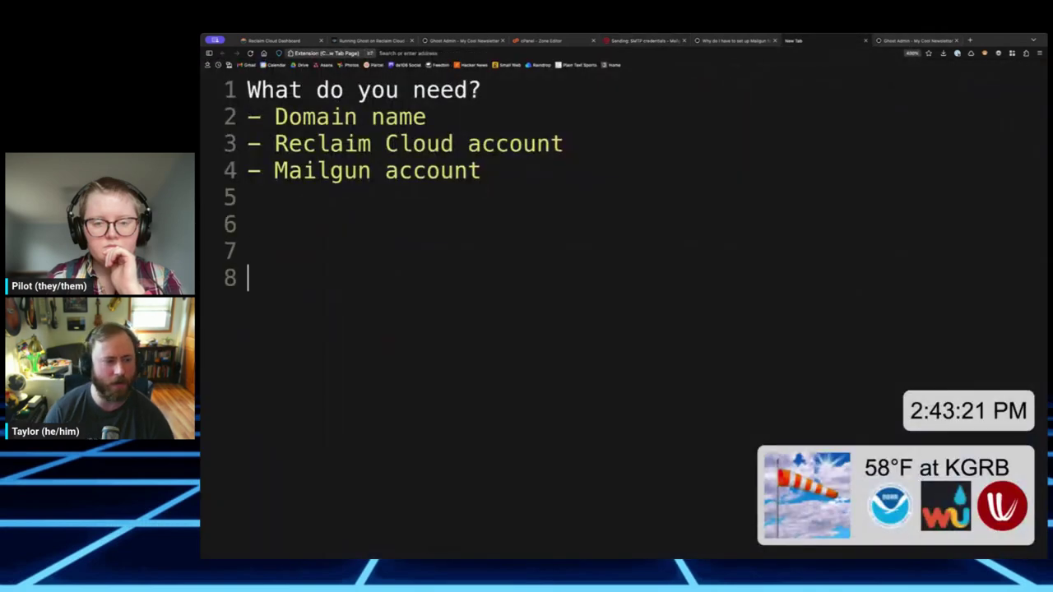
pyautogui.press('super+v')
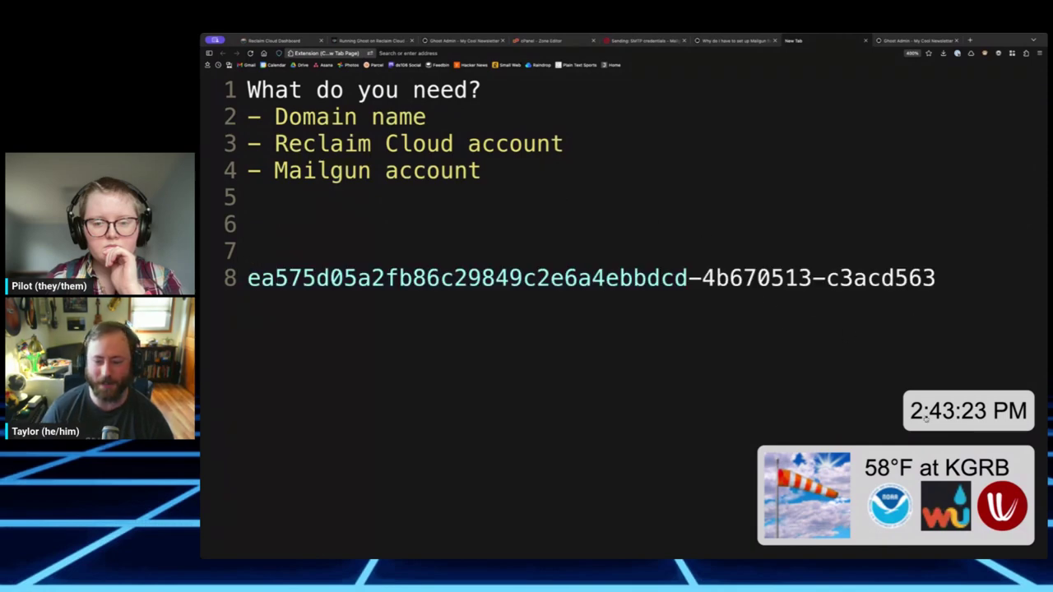
# - Close the Mailgun FAQ, extra Ghost Admin and Running Ghost on Reclaim Cloud tabs
pyautogui.click(270, 41)
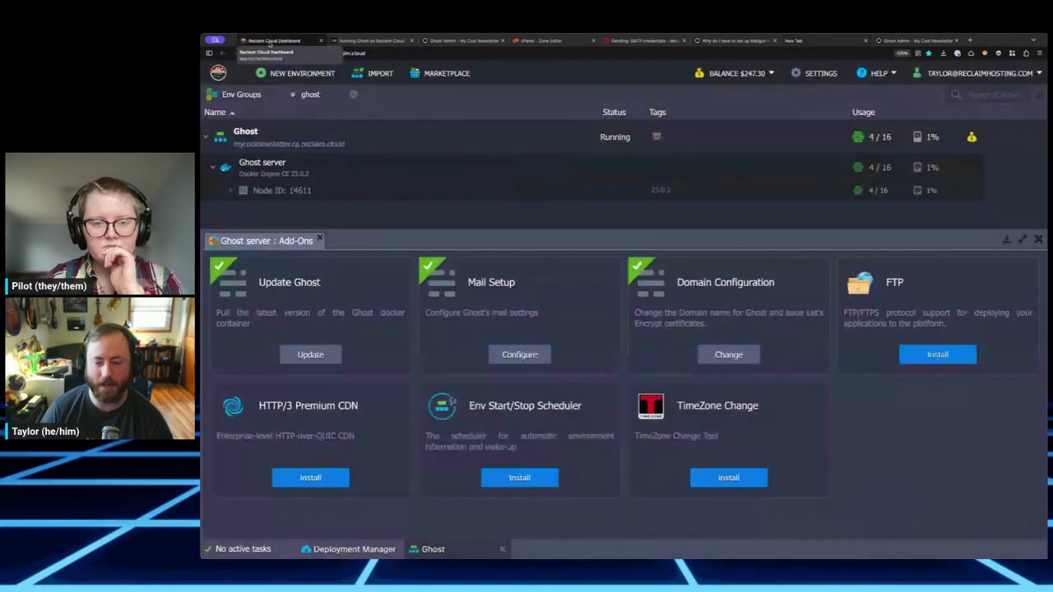
pyautogui.click(729, 41)
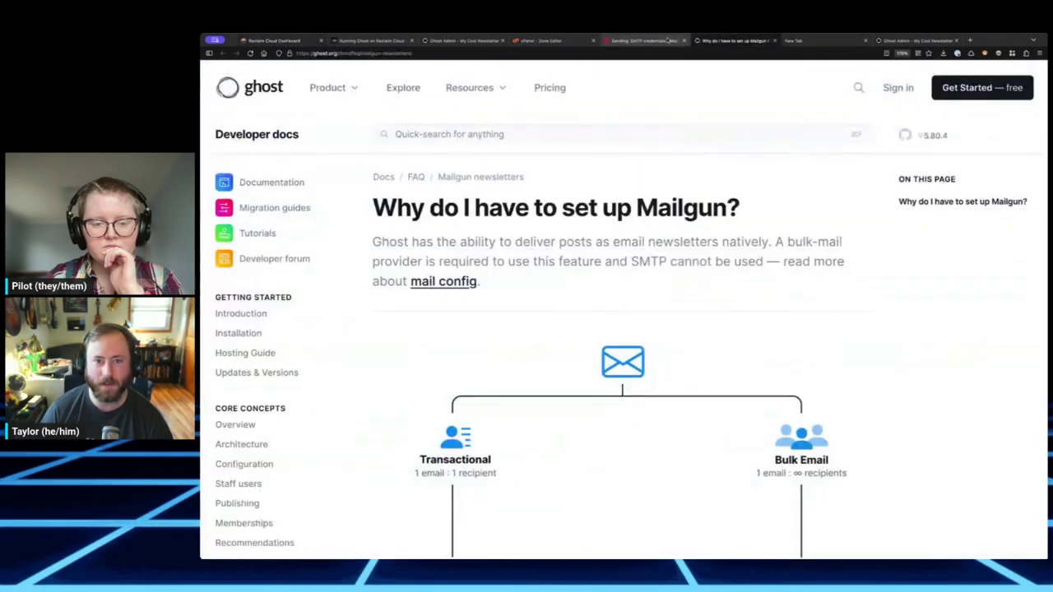
pyautogui.middleClick(729, 41)
pyautogui.click(632, 41)
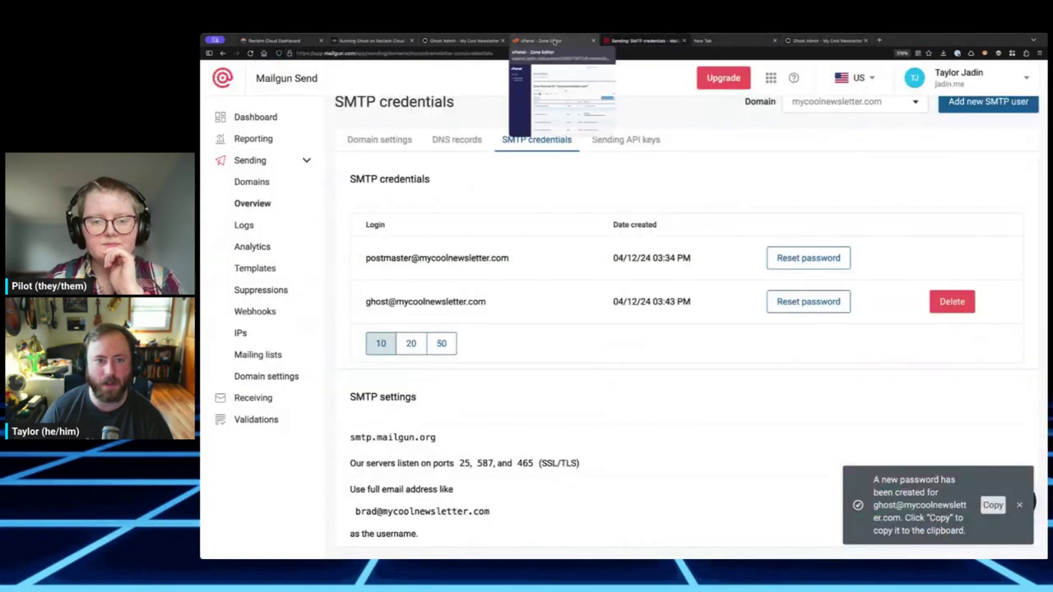
pyautogui.middleClick(468, 41)
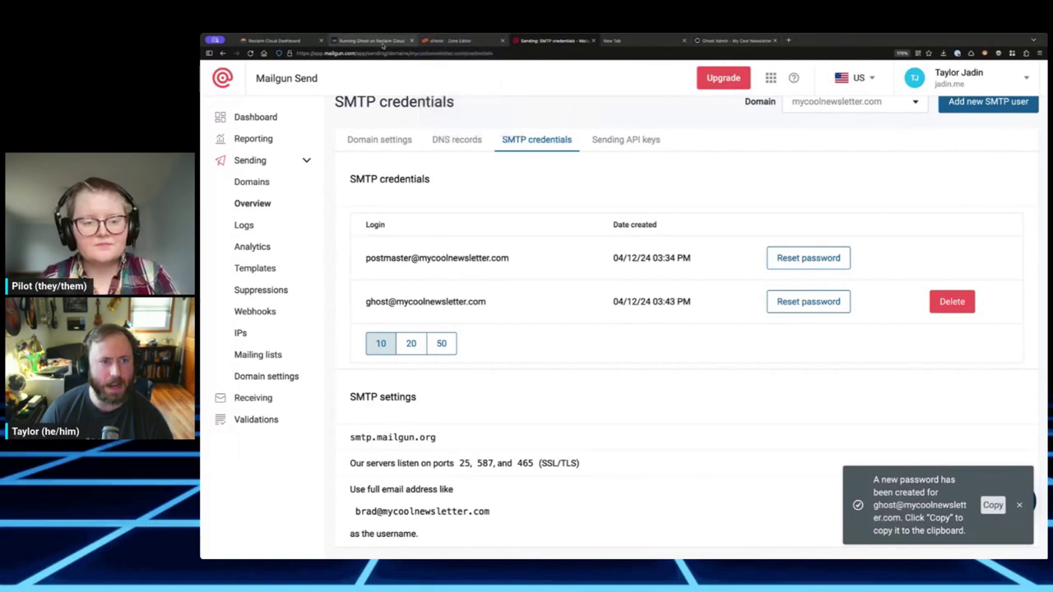
pyautogui.middleClick(374, 40)
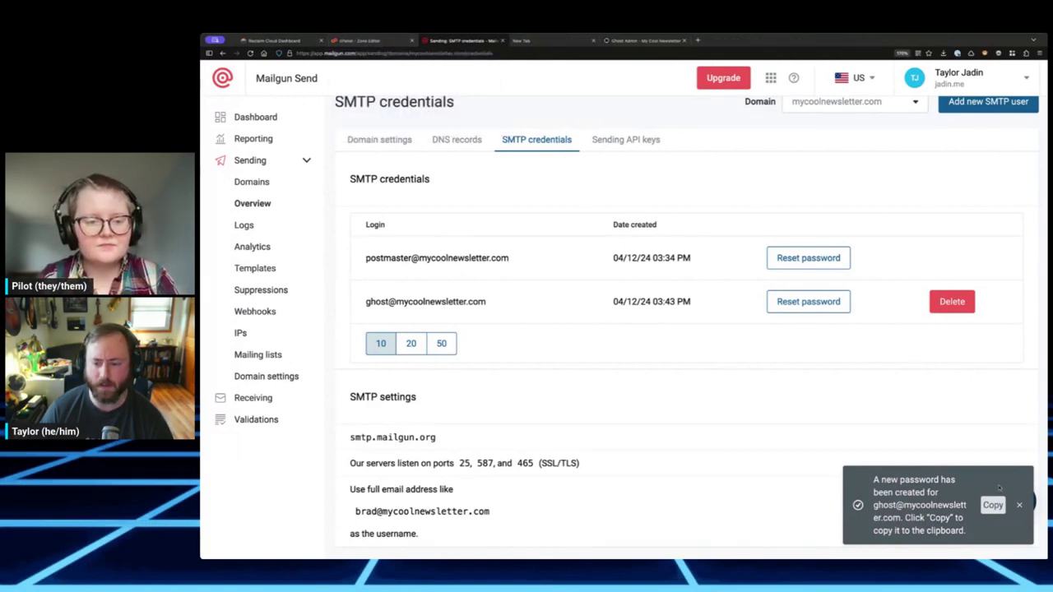
pyautogui.scroll(1, 763, 379)
pyautogui.scroll(-3, 763, 379)
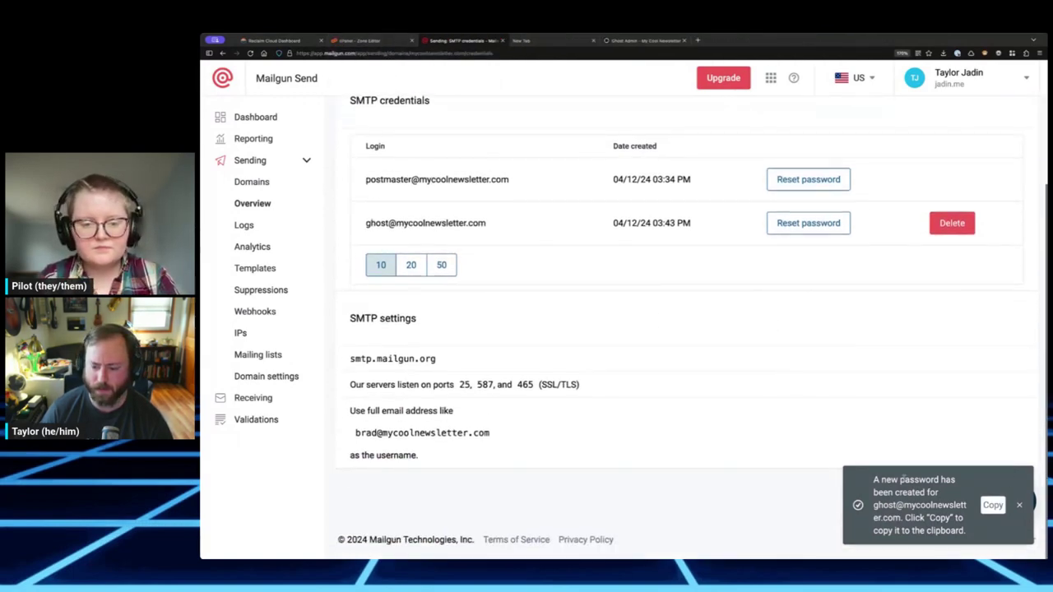
pyautogui.scroll(1, 489, 258)
# - Copy the ghost SMTP login into line 7 of the notes
pyautogui.tripleClick(444, 243)
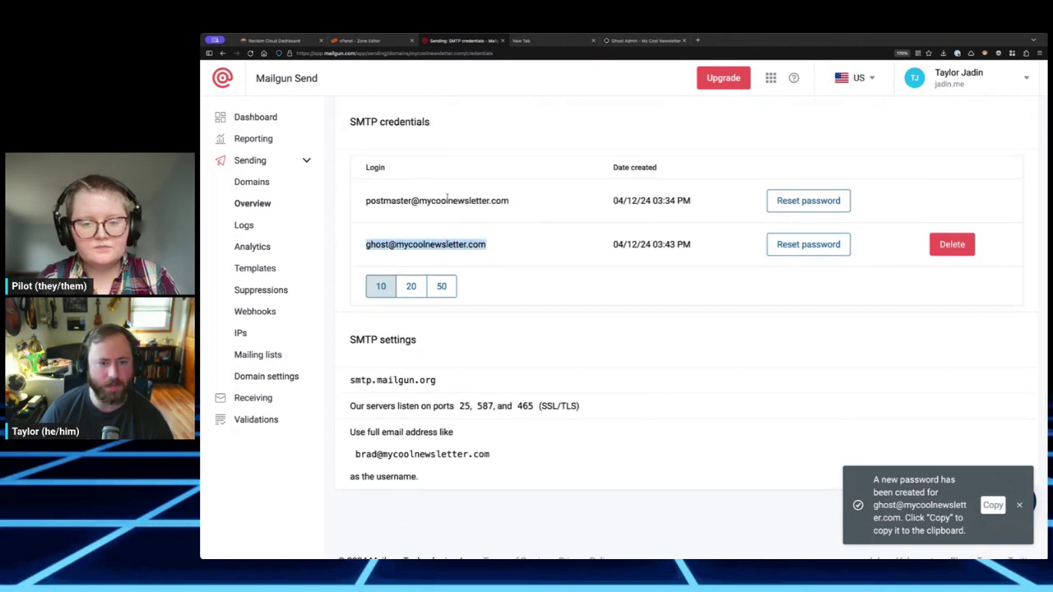
pyautogui.click(526, 40)
pyautogui.click(502, 249)
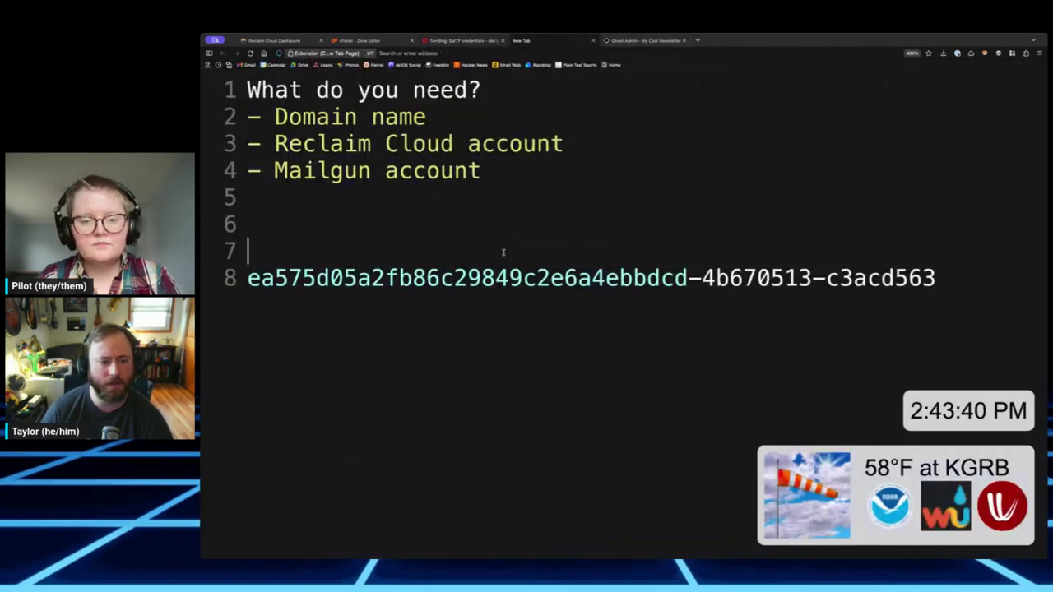
pyautogui.hotkey('ctrl', 'v')
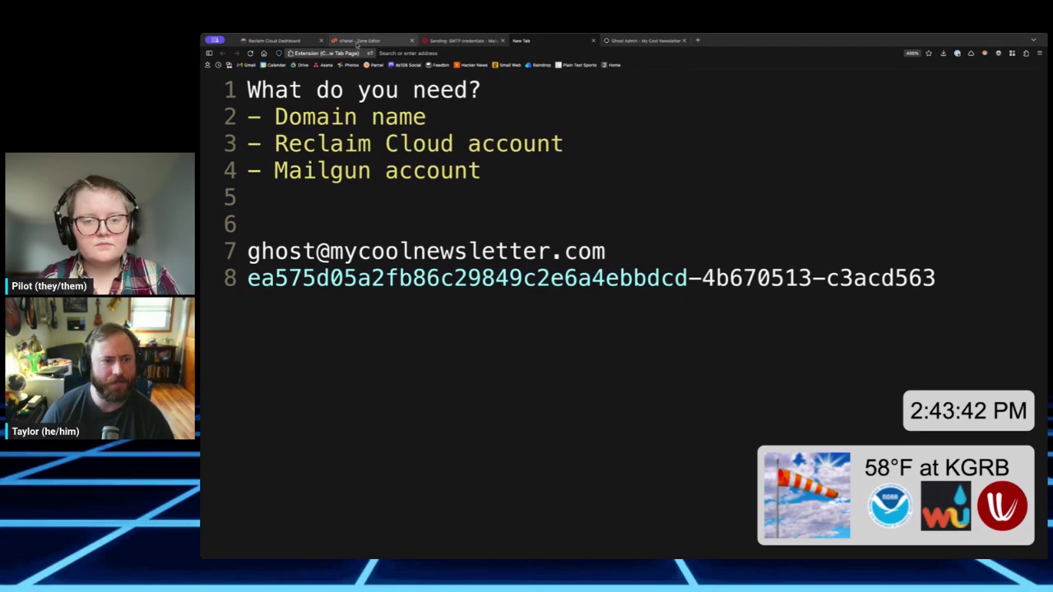
# - Add 'port 25' and the smtp.mailgun.org host below the password in the notes
pyautogui.click(273, 41)
pyautogui.click(426, 39)
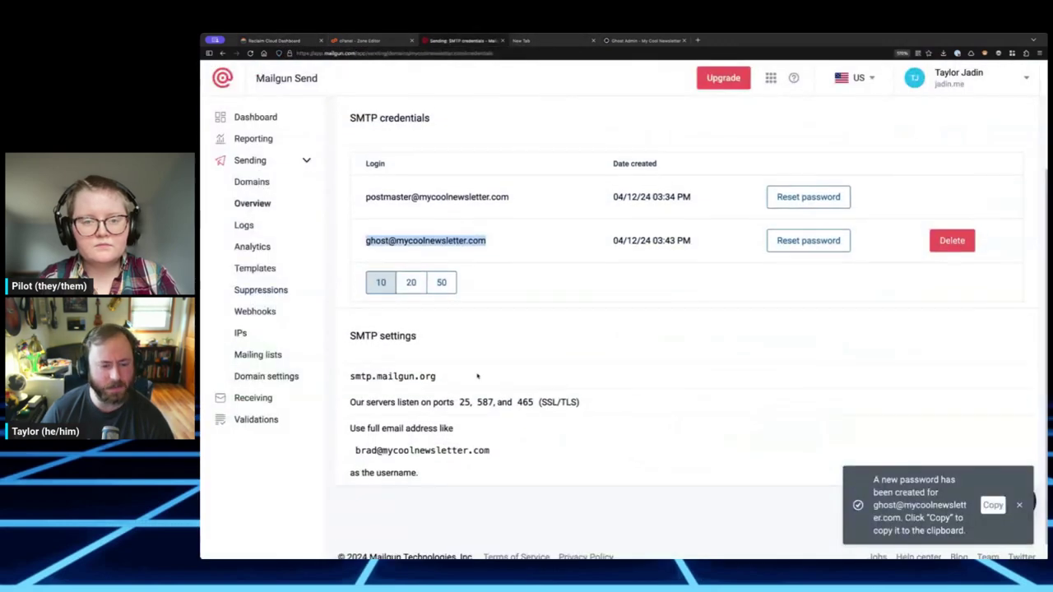
pyautogui.scroll(-1, 408, 375)
pyautogui.tripleClick(395, 359)
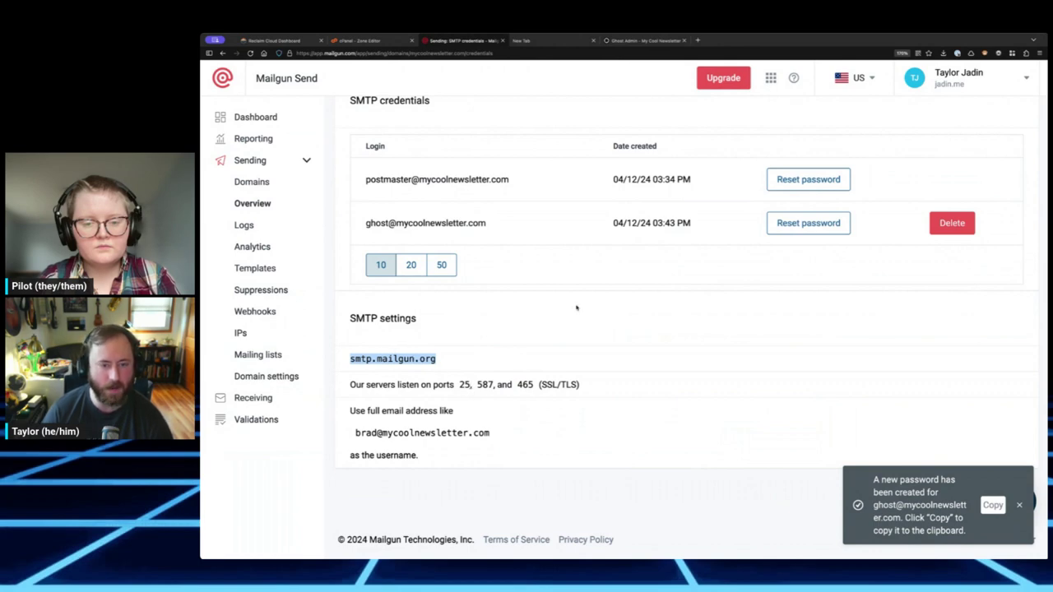
pyautogui.click(573, 43)
pyautogui.click(527, 225)
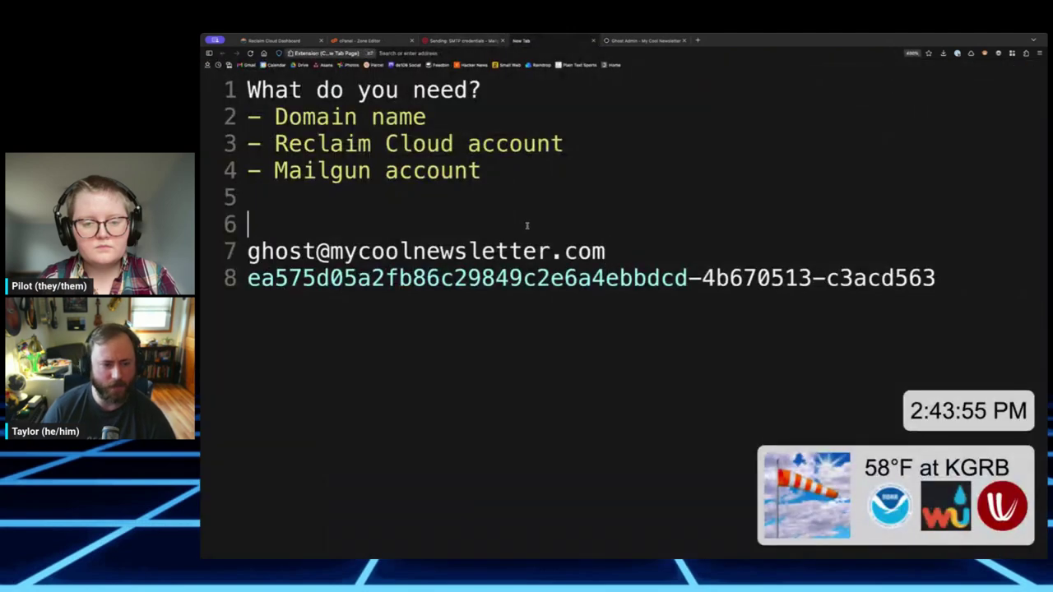
pyautogui.hotkey('ctrl', 'End')
pyautogui.press('Return')
pyautogui.write('p')
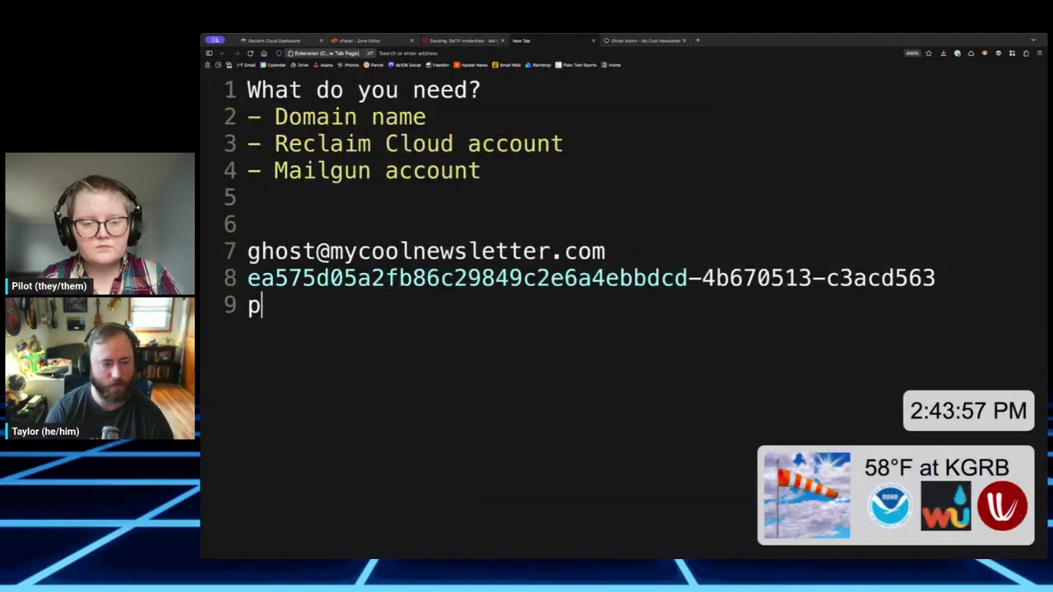
pyautogui.write('ort 25')
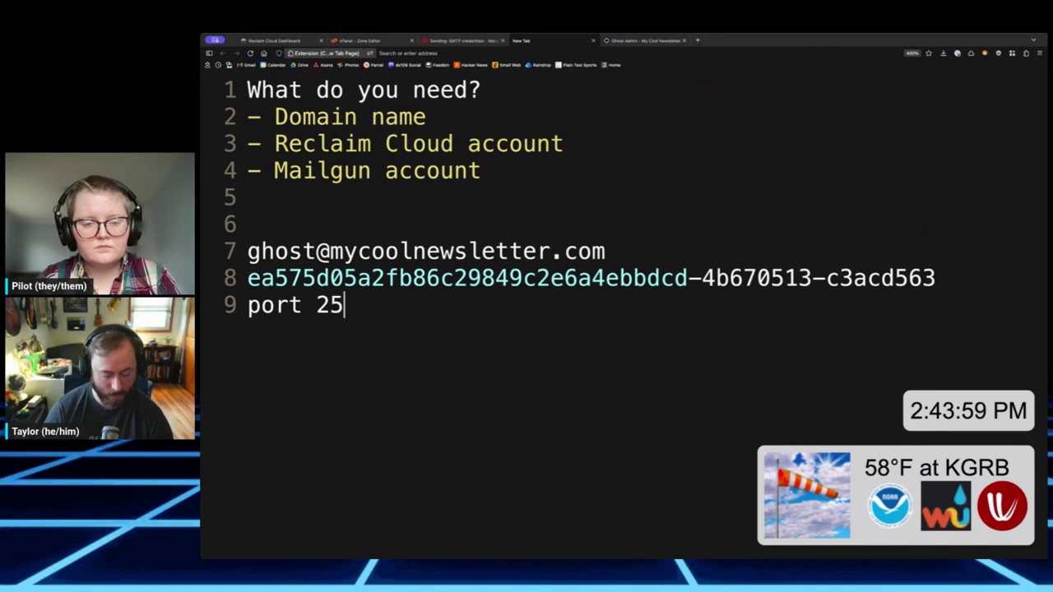
pyautogui.press('Return')
pyautogui.hotkey('ctrl', 'v')
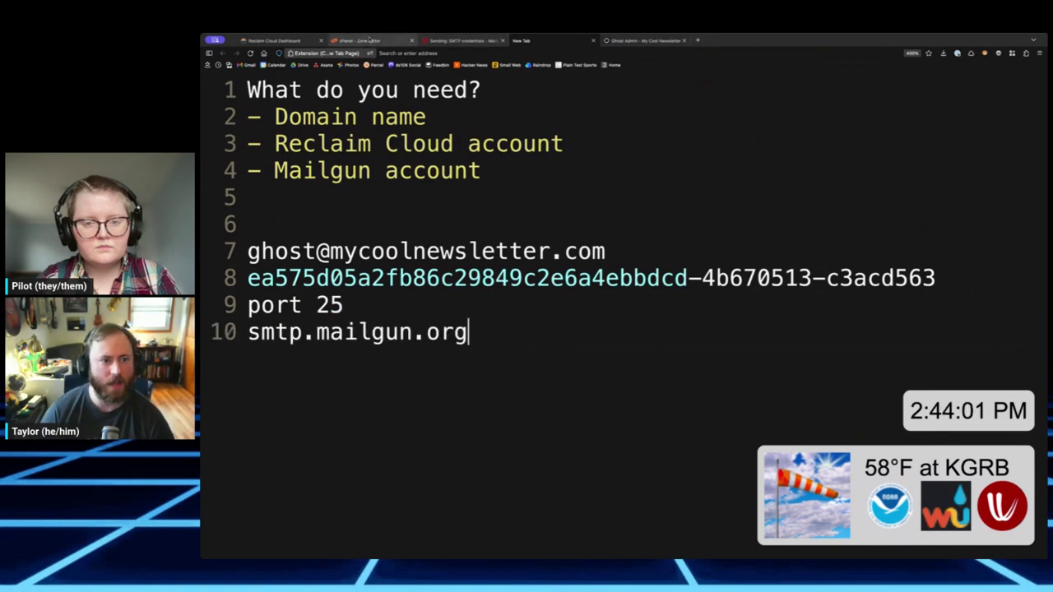
pyautogui.click(319, 41)
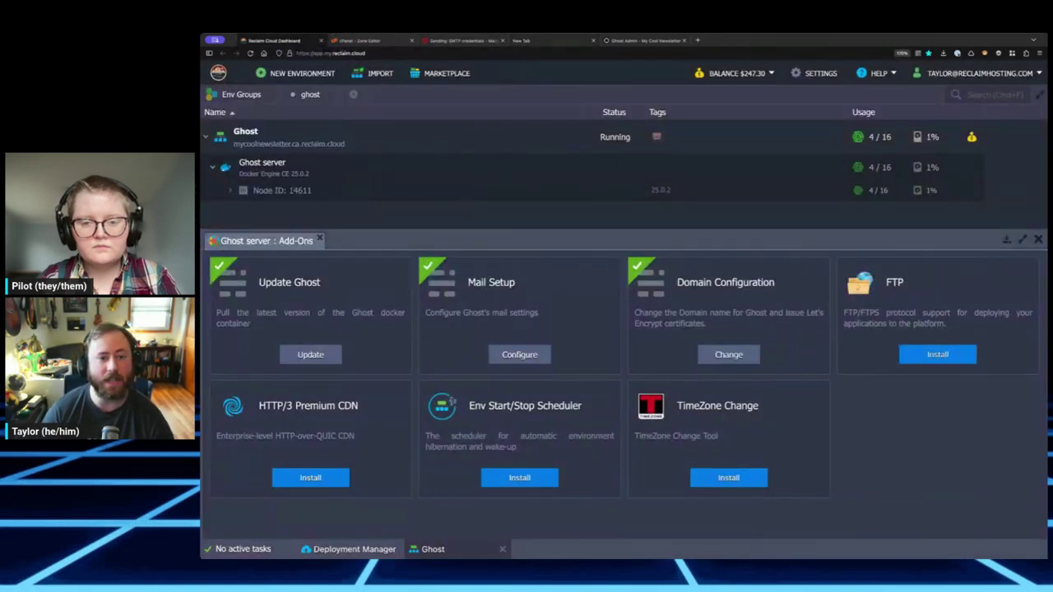
# - Return to the Mailgun SMTP credentials page and scroll down
pyautogui.click(464, 40)
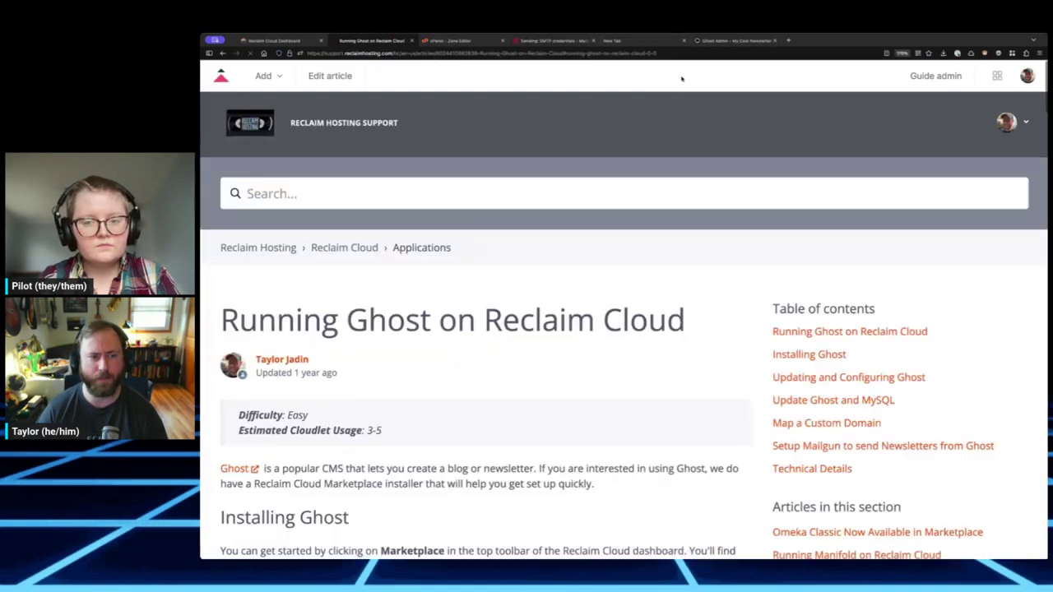
pyautogui.scroll(-3, 682, 77)
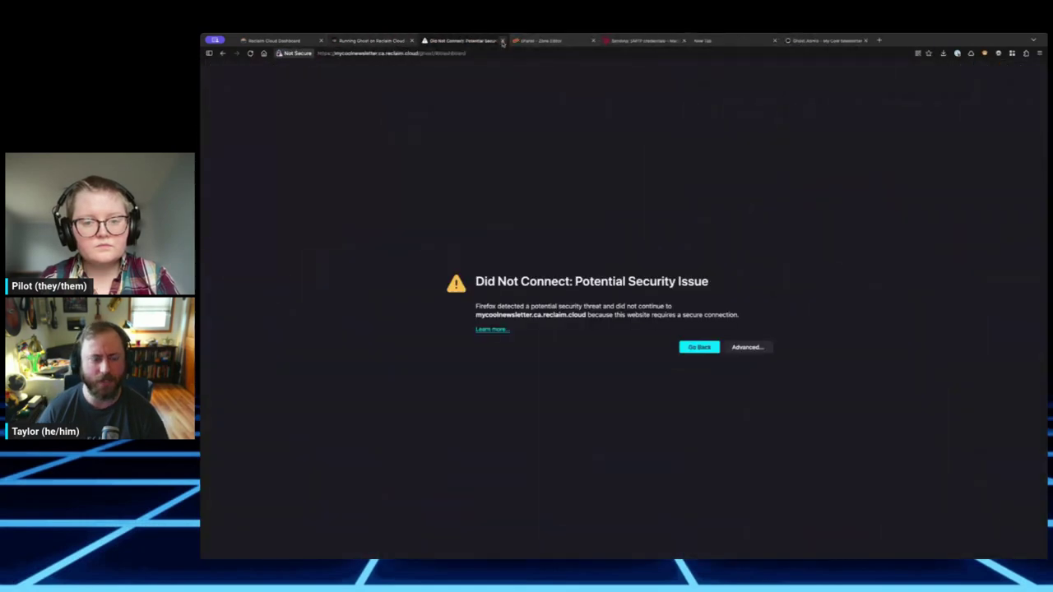
# - Close the 'Did Not Connect' tab and bring up the 'Why do I have to set up Mailgun?' docs page
pyautogui.click(502, 42)
pyautogui.click(645, 43)
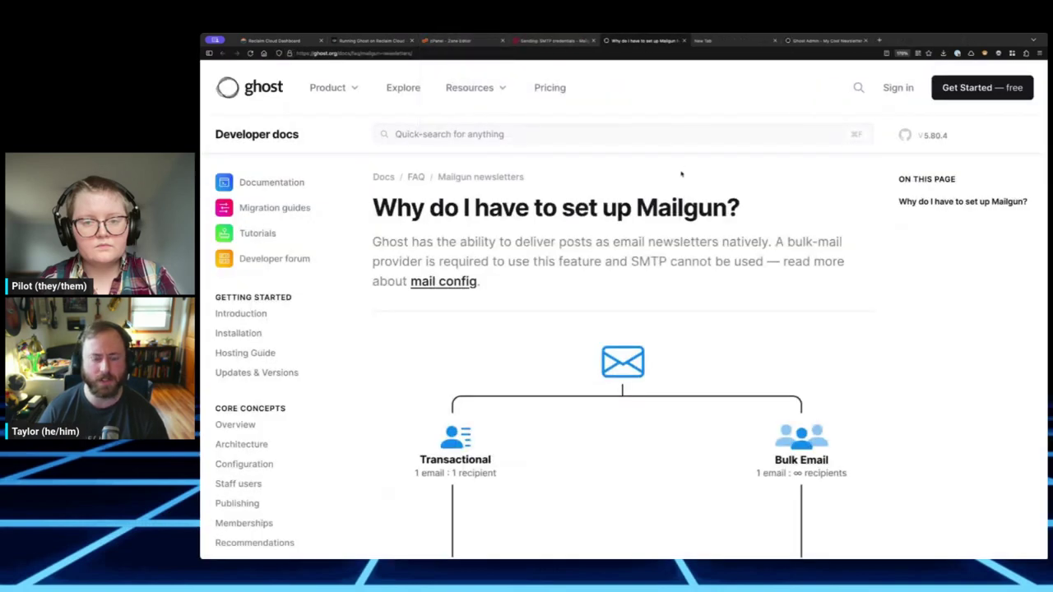
pyautogui.scroll(-3, 680, 234)
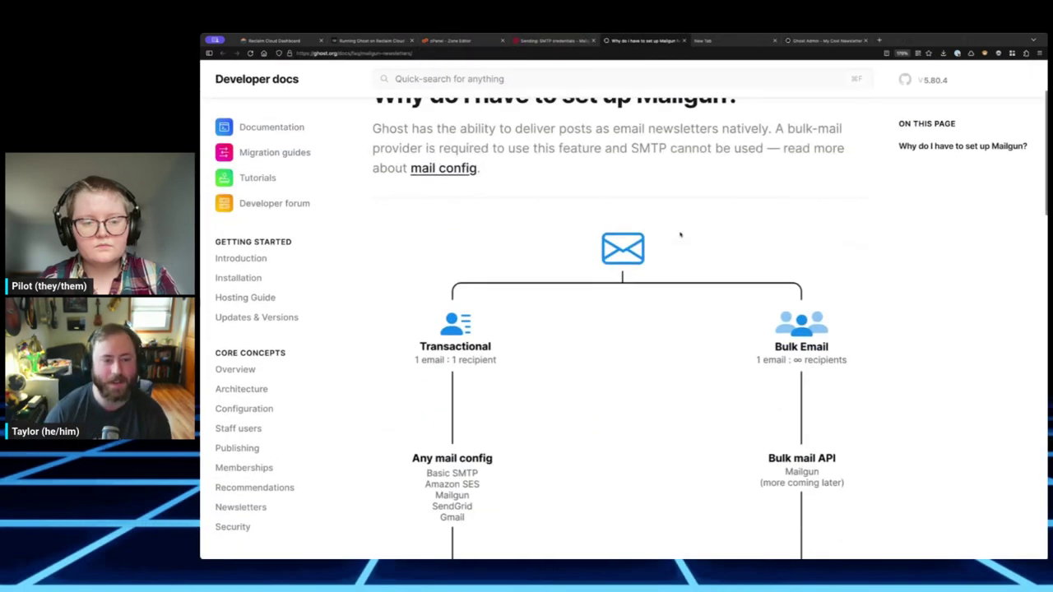
pyautogui.scroll(1, 680, 235)
pyautogui.scroll(-3, 680, 235)
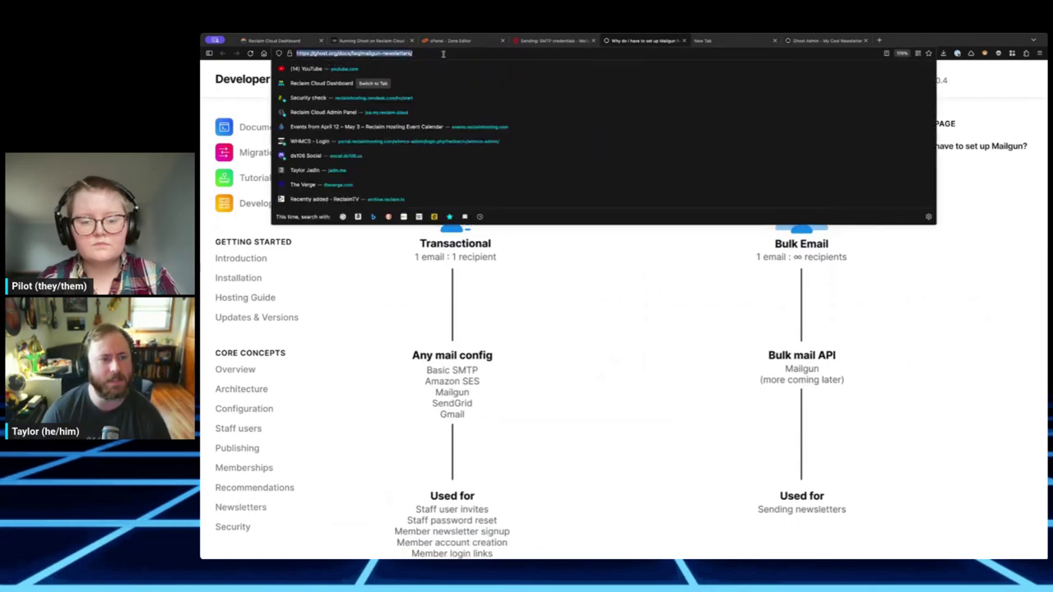
# - Select the docs page address, then return to reading why newsletters need Mailgun's bulk API
pyautogui.click(442, 54)
pyautogui.click(597, 272)
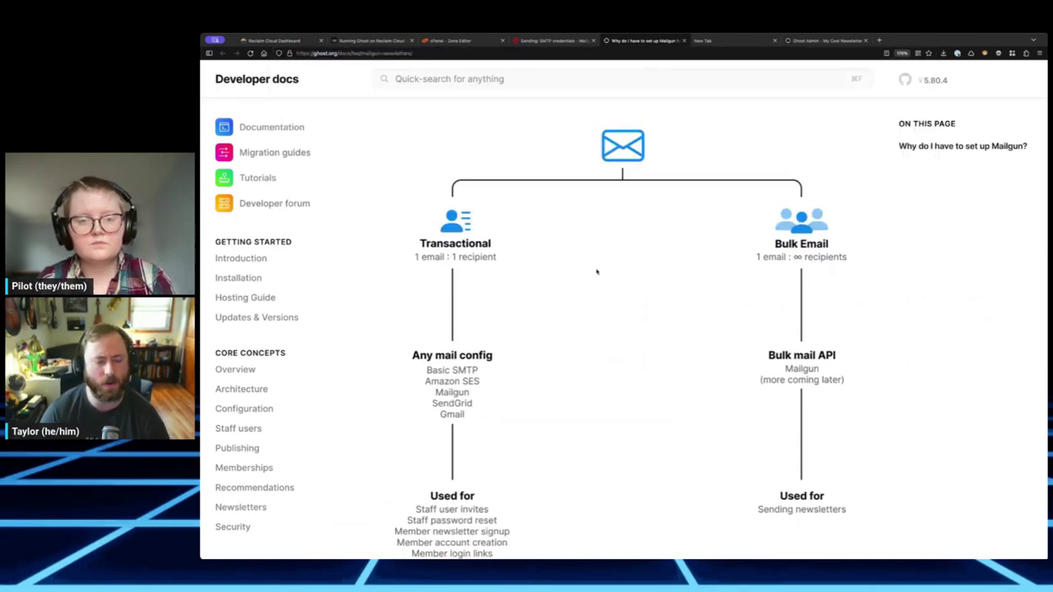
pyautogui.scroll(5, 600, 278)
pyautogui.scroll(1, 602, 280)
pyautogui.scroll(-4, 604, 271)
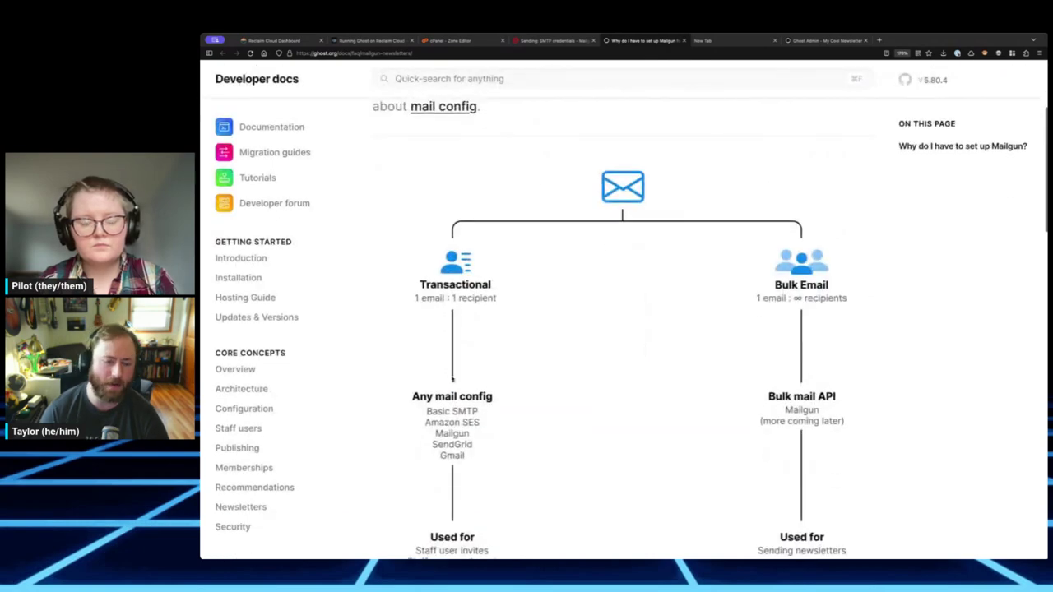
pyautogui.scroll(4, 660, 293)
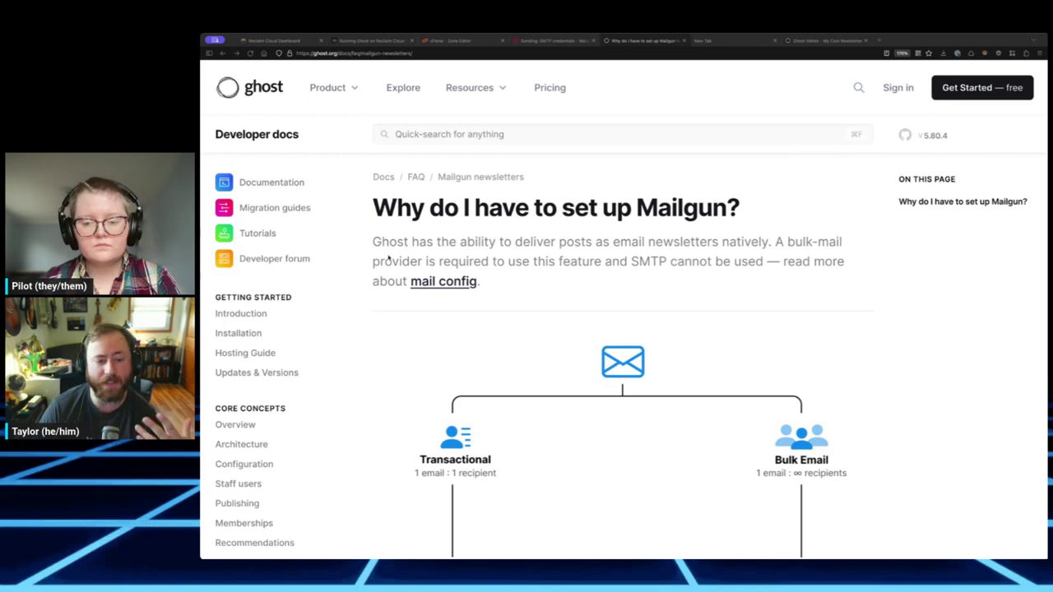
pyautogui.scroll(-5, 592, 241)
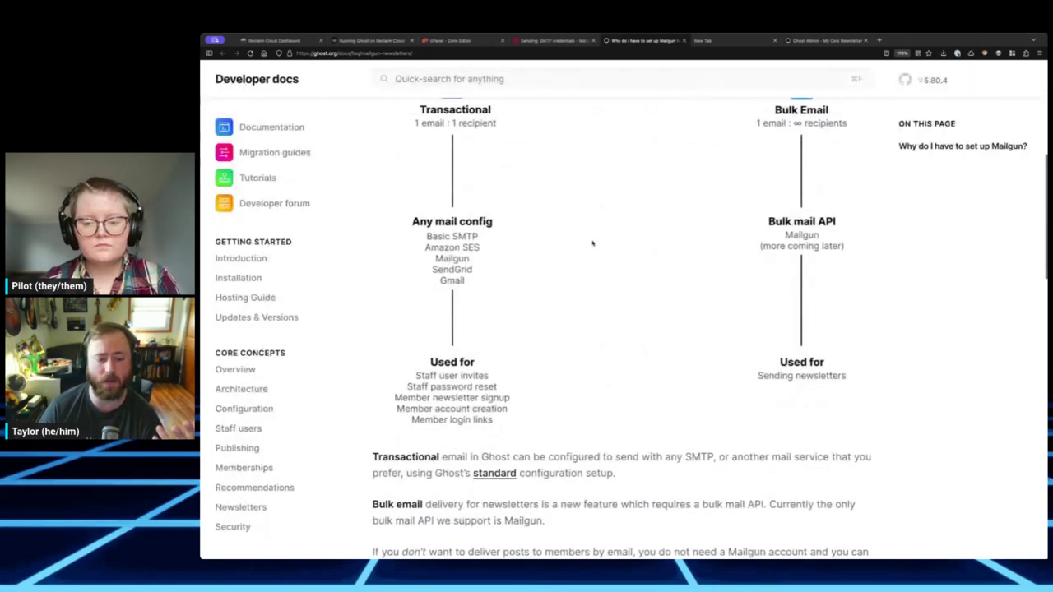
pyautogui.scroll(2, 567, 240)
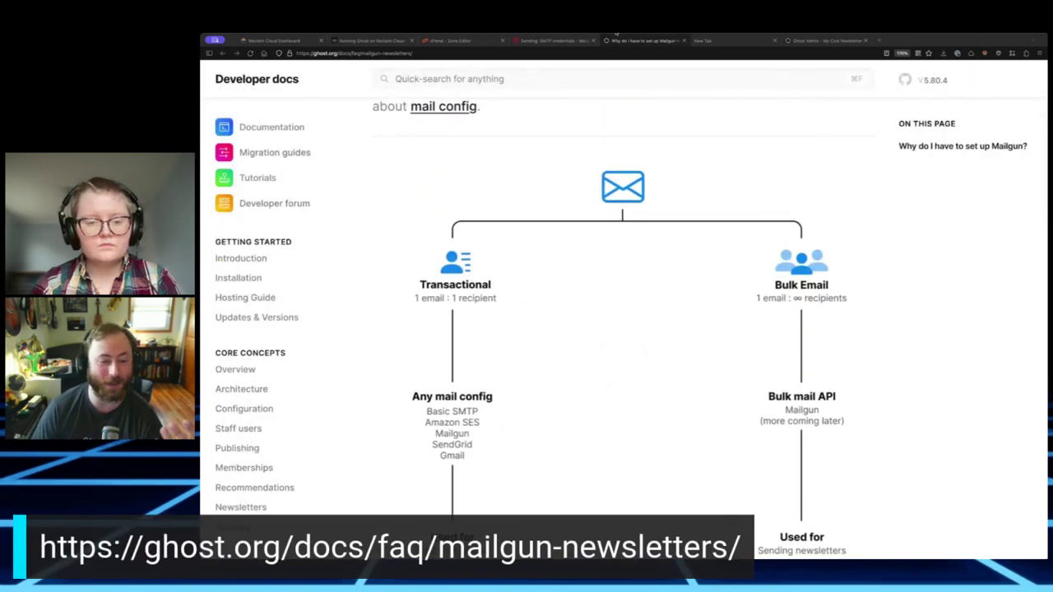
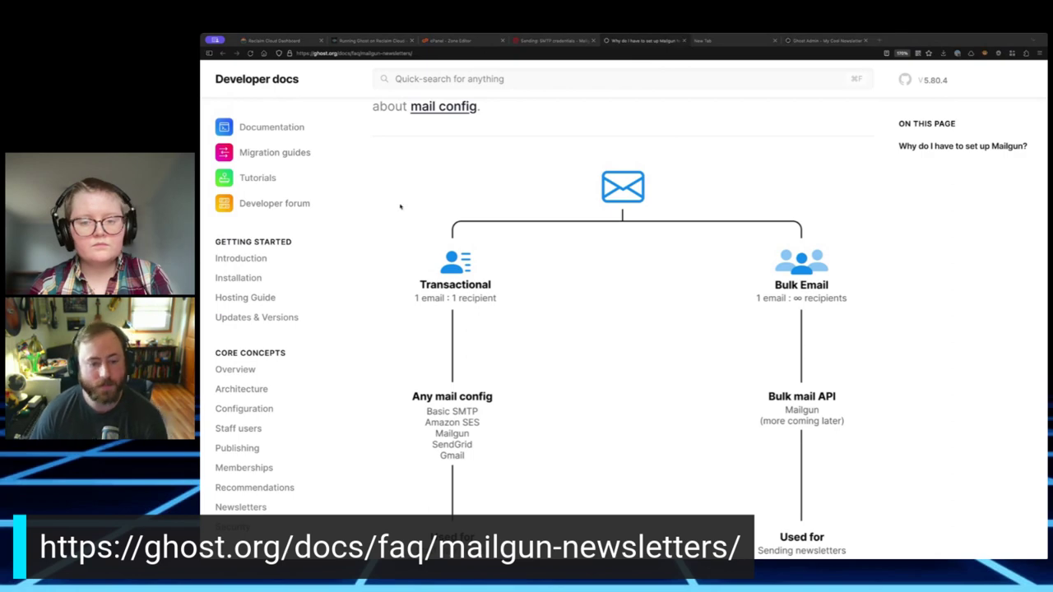
# - Start a new sending key for mycoolnewsletter.com from Mailgun's Sending API keys list
pyautogui.scroll(1, 541, 160)
pyautogui.scroll(3, 541, 160)
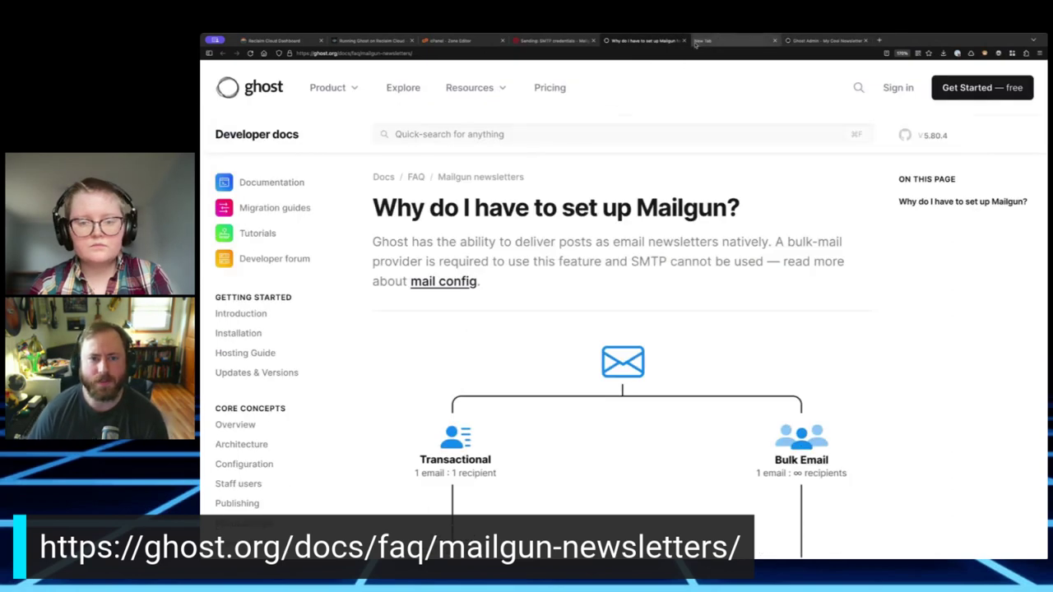
pyautogui.click(536, 40)
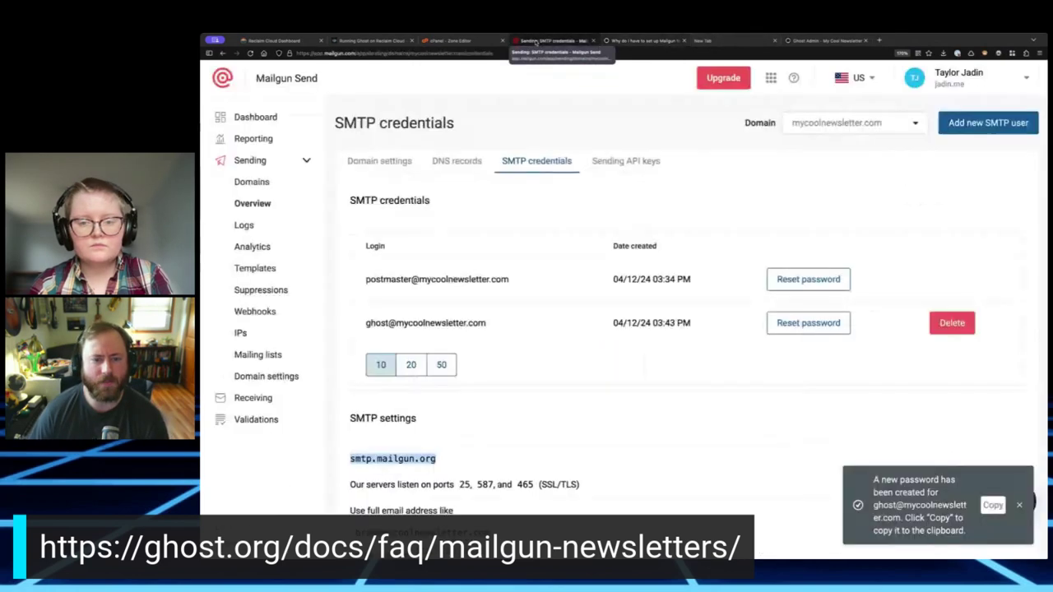
pyautogui.click(629, 162)
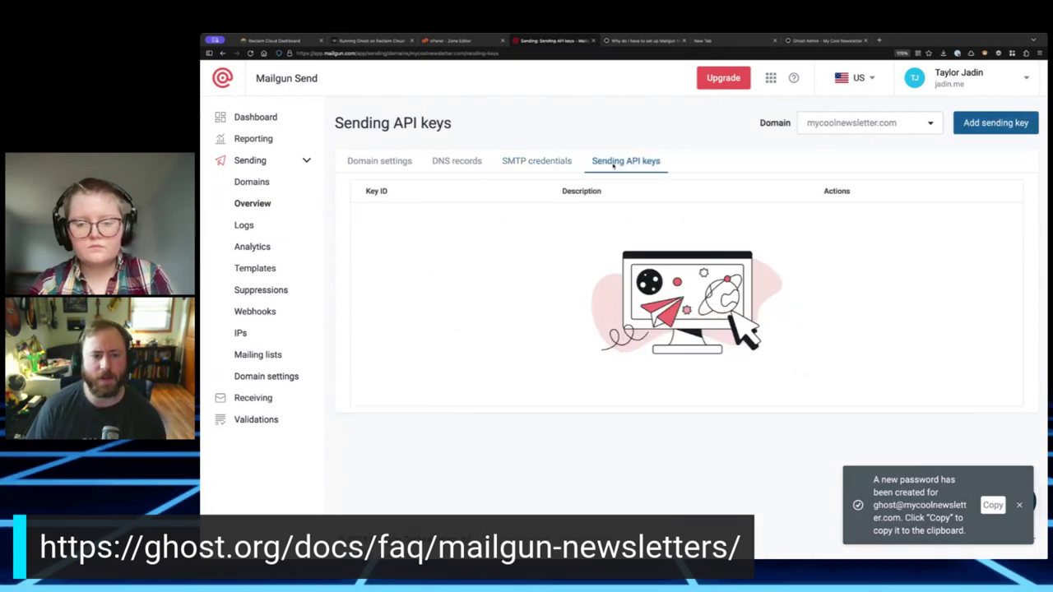
pyautogui.click(245, 163)
pyautogui.click(261, 375)
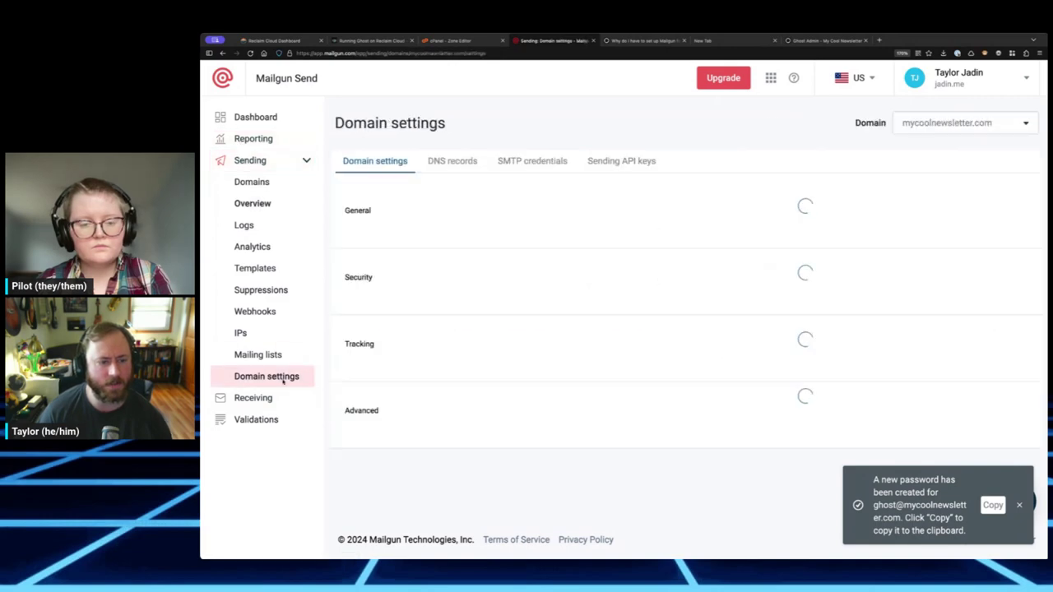
pyautogui.click(619, 162)
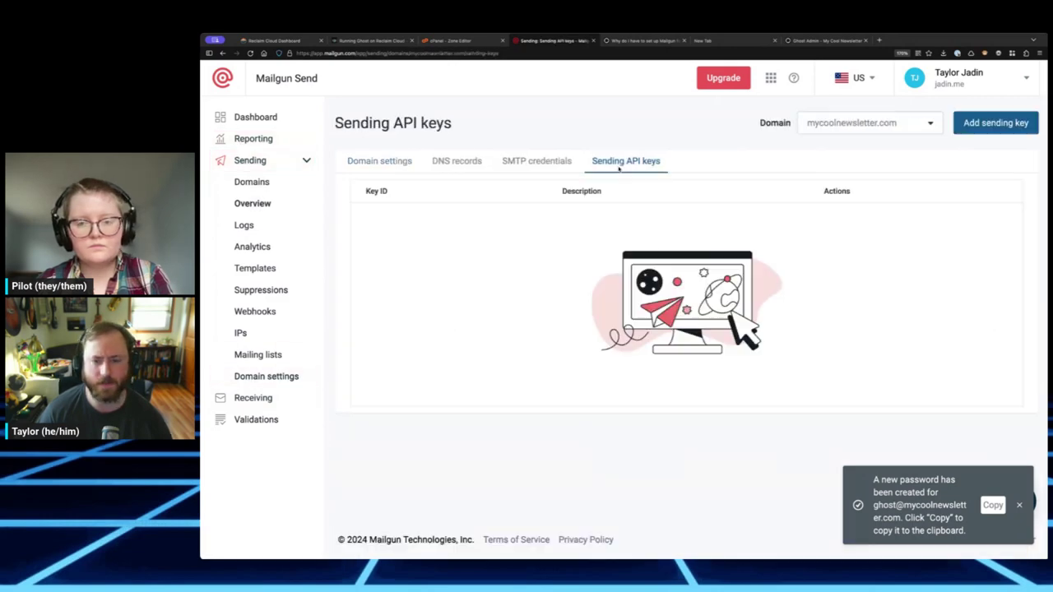
pyautogui.click(973, 123)
# - Create a sending API key described as 'mycoolnewsletter.com' and copy the new key
pyautogui.click(553, 312)
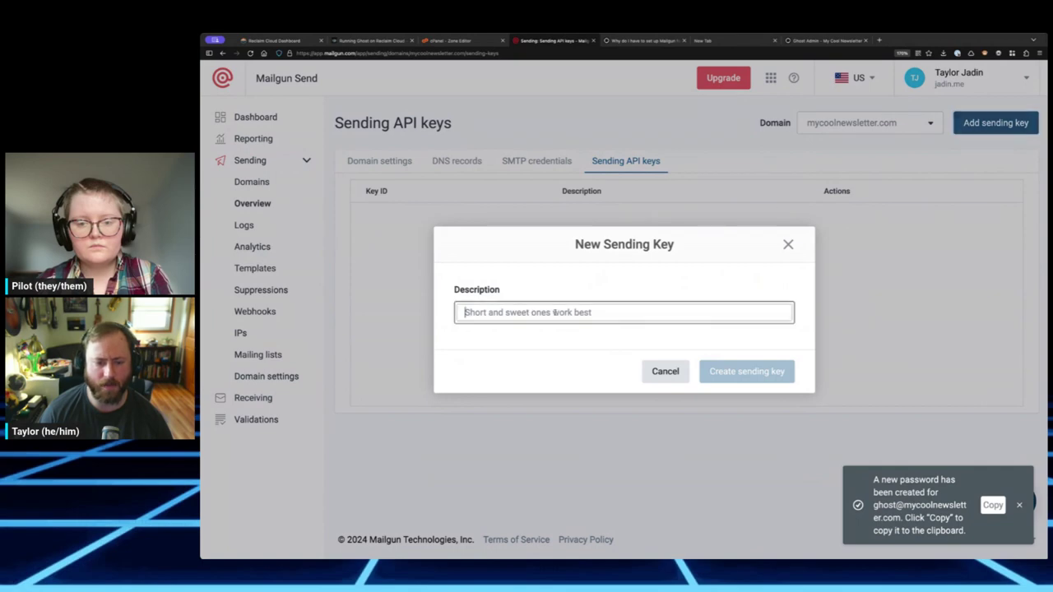
pyautogui.write('m')
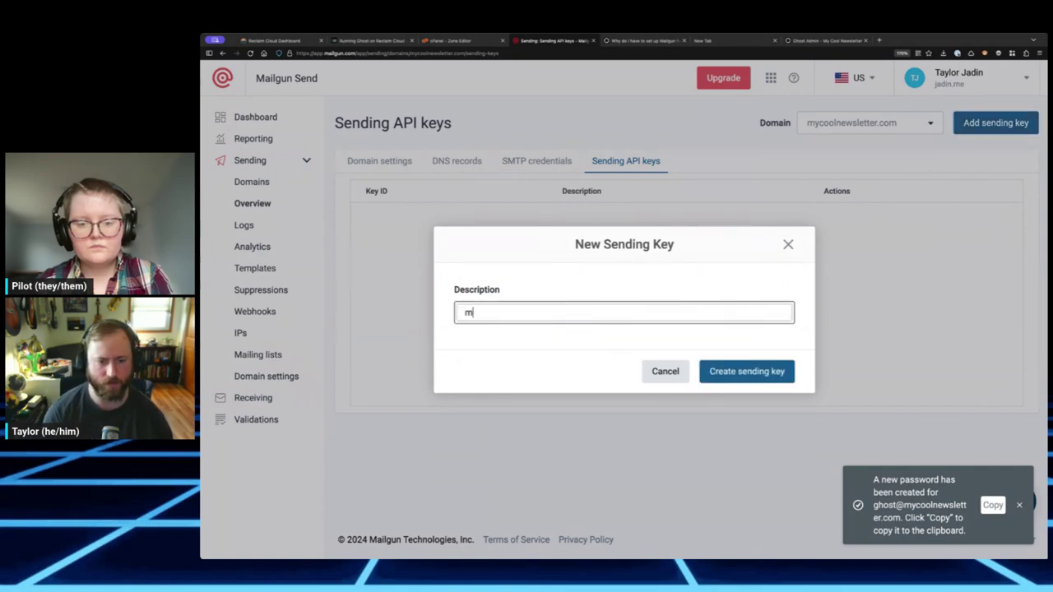
pyautogui.write('ycoolnewsletter.com')
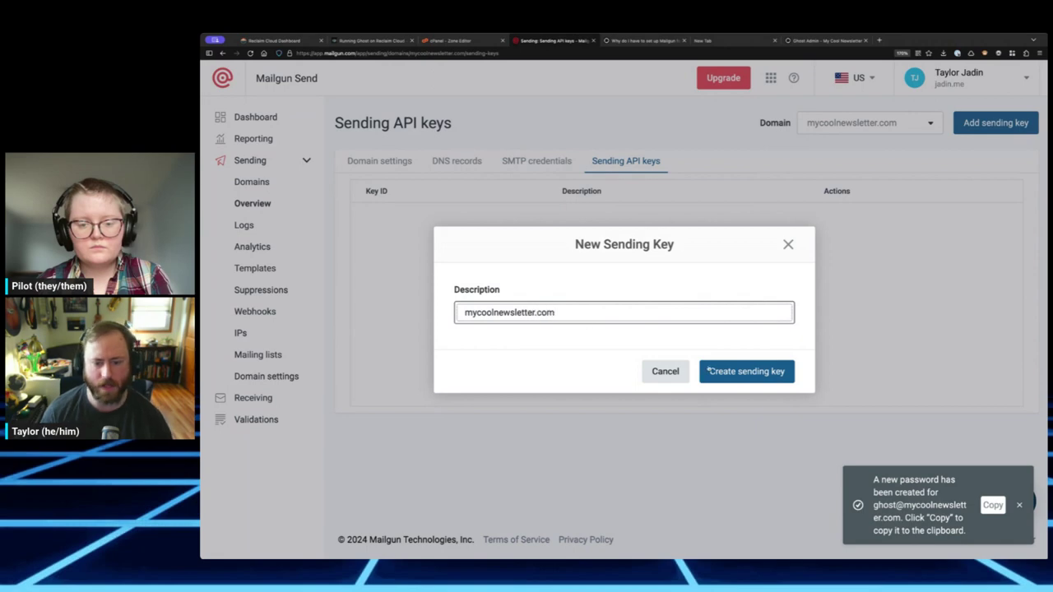
pyautogui.click(708, 371)
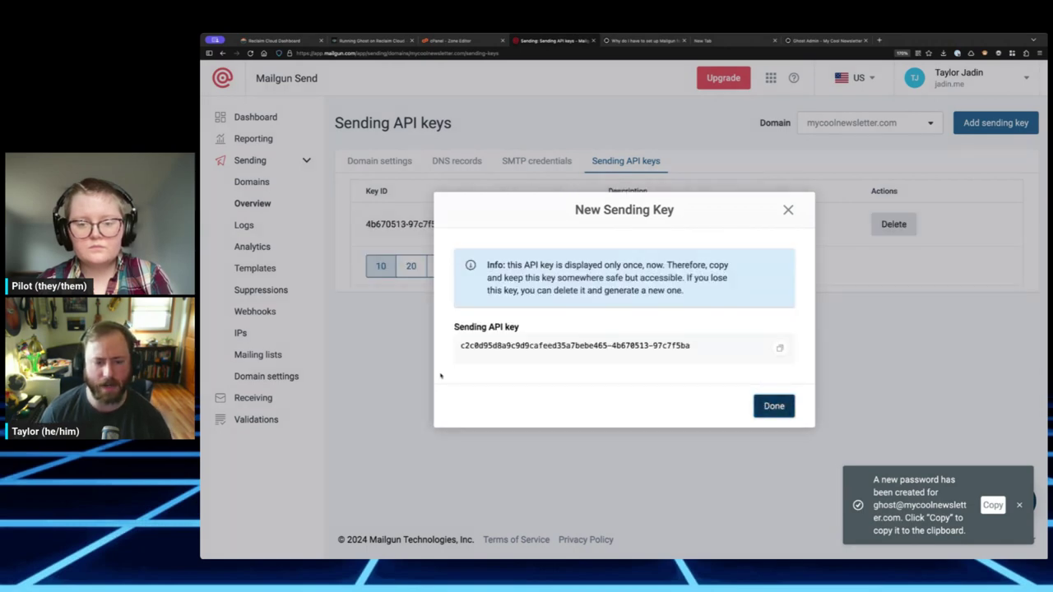
pyautogui.moveTo(539, 268); pyautogui.dragTo(661, 268)
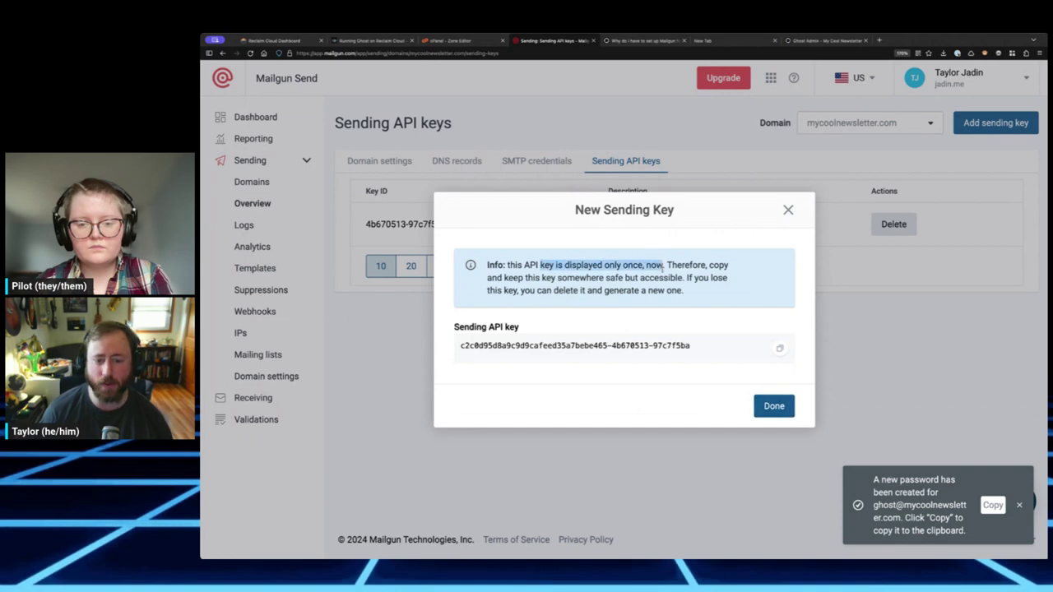
pyautogui.click(662, 267)
pyautogui.click(779, 348)
pyautogui.click(780, 348)
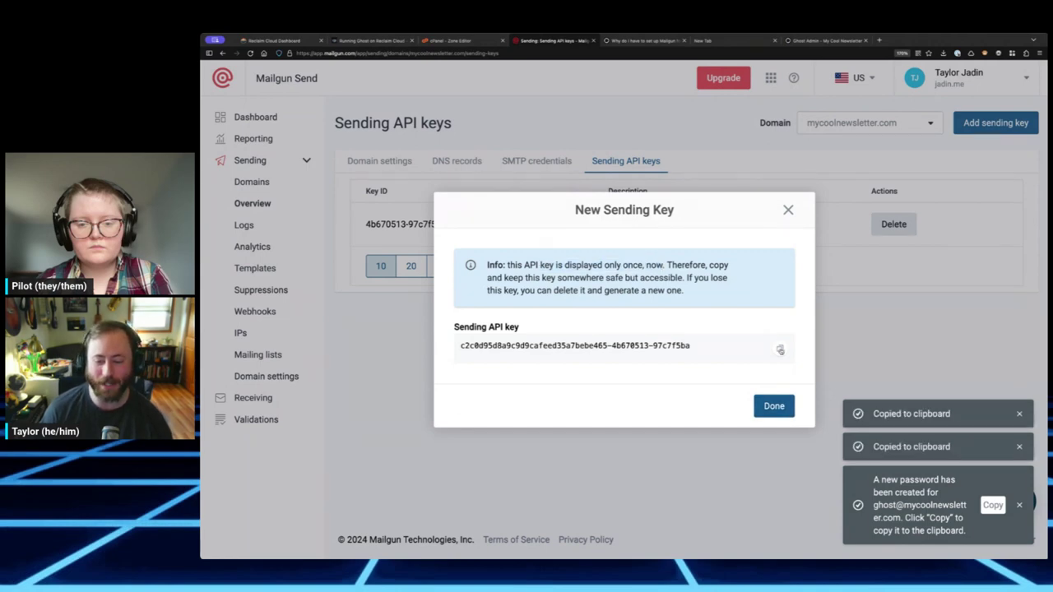
pyautogui.click(779, 348)
# - Paste the copied key into the notes under a new 'api key:' line
pyautogui.click(715, 41)
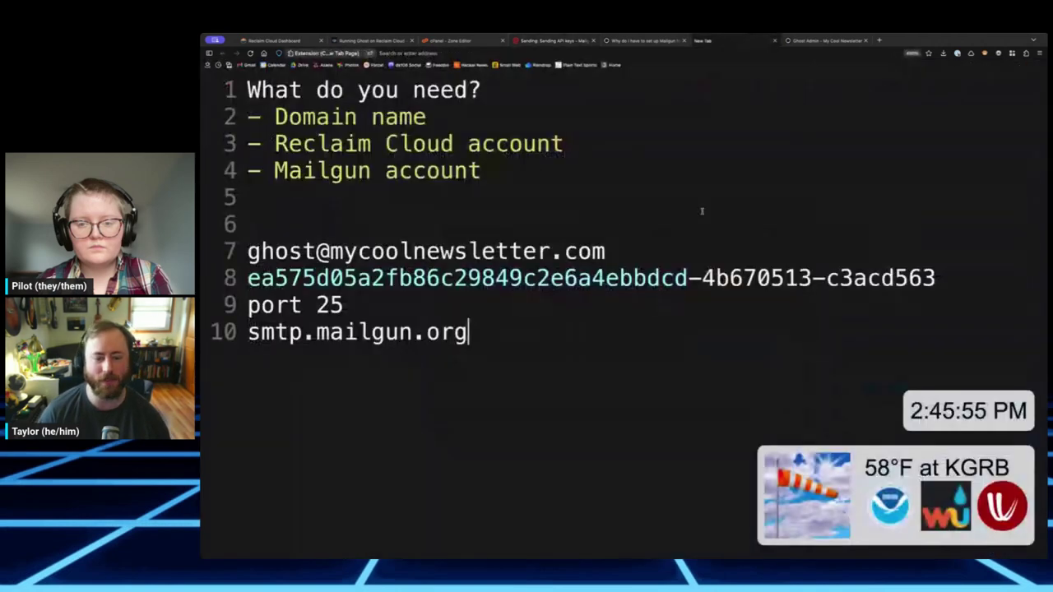
pyautogui.press('Return')
pyautogui.press('Return')
pyautogui.press('Return')
pyautogui.write('api:')
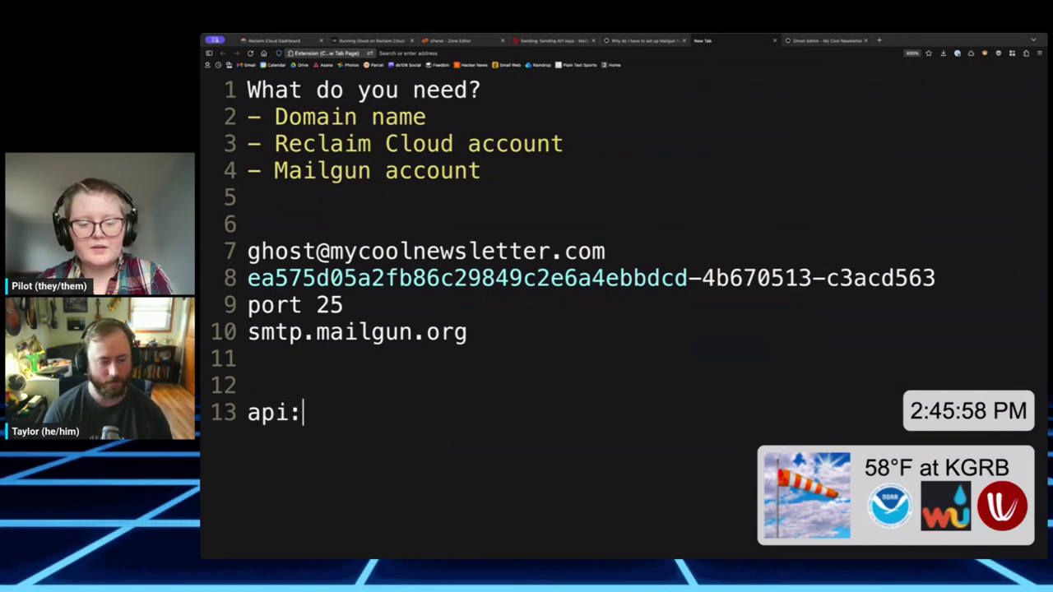
pyautogui.press('BackSpace')
pyautogui.write('key:')
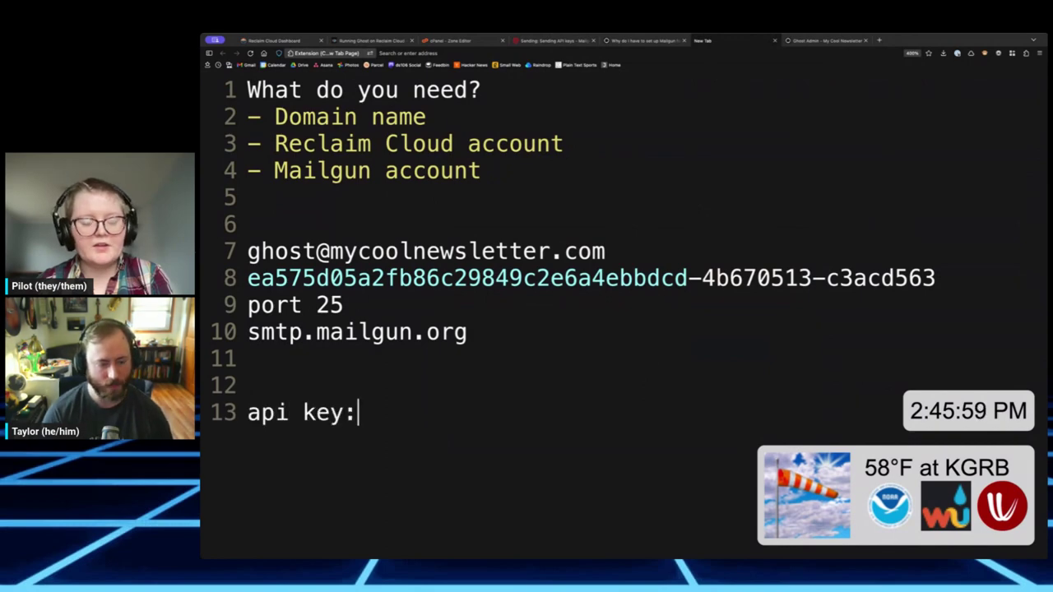
pyautogui.press('Return')
pyautogui.hotkey('ctrl', 'v')
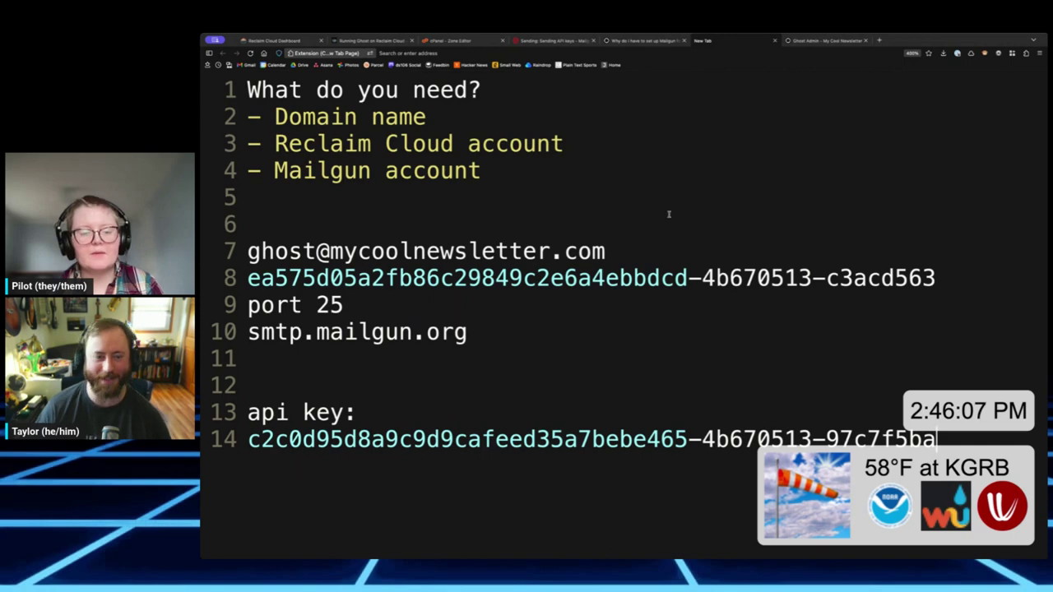
pyautogui.click(825, 42)
# - Close the New Sending Key dialog and move on to the Running Ghost on Reclaim Cloud guide
pyautogui.click(665, 41)
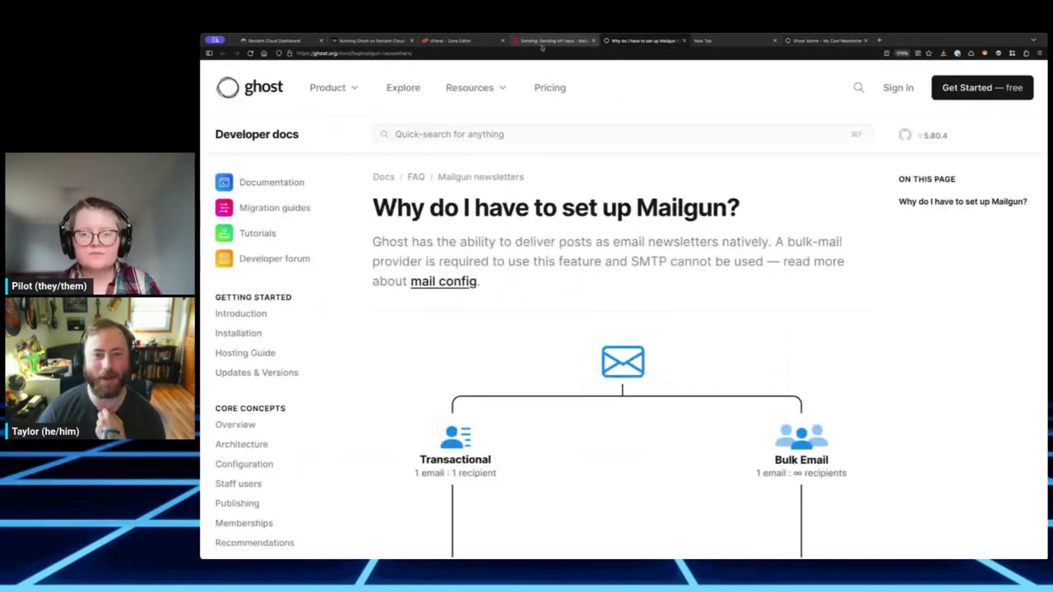
pyautogui.click(530, 41)
pyautogui.click(773, 405)
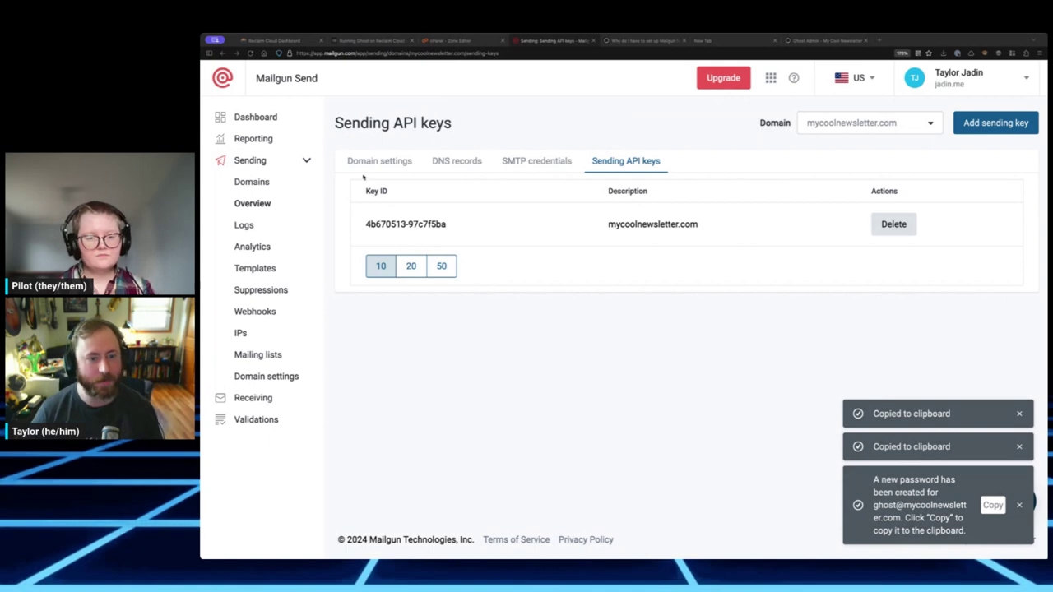
pyautogui.click(361, 40)
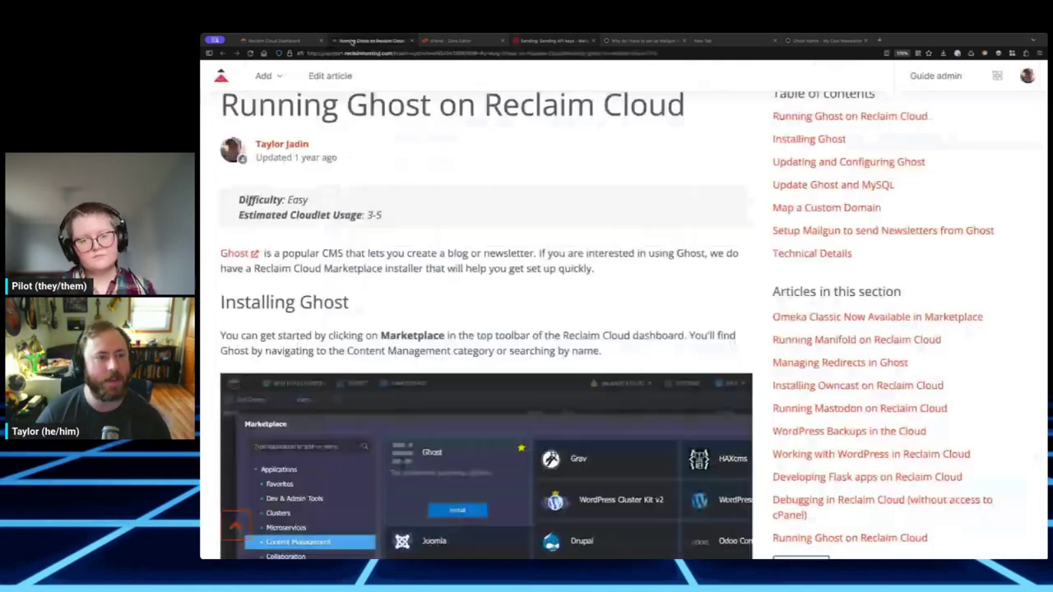
# - On the Reclaim Cloud dashboard, show the Ghost server's add-ons, including Mail Setup
pyautogui.click(256, 41)
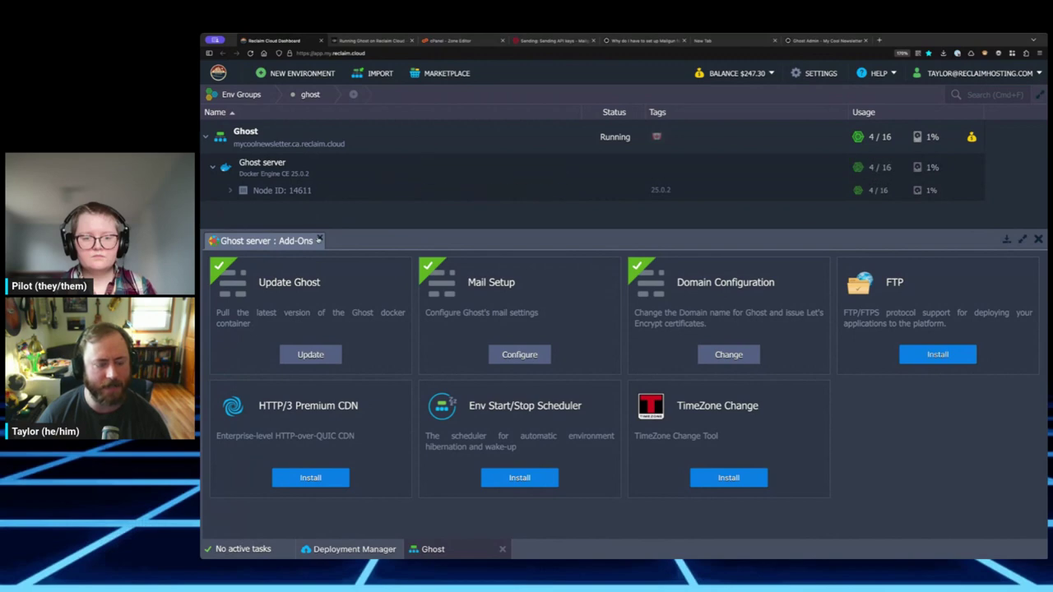
pyautogui.click(318, 239)
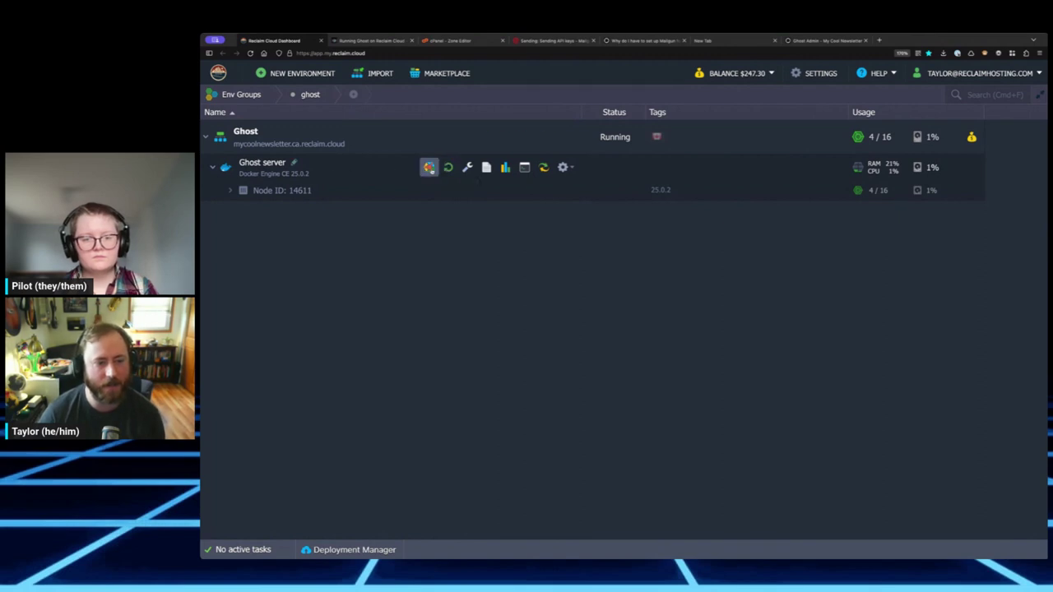
pyautogui.click(429, 167)
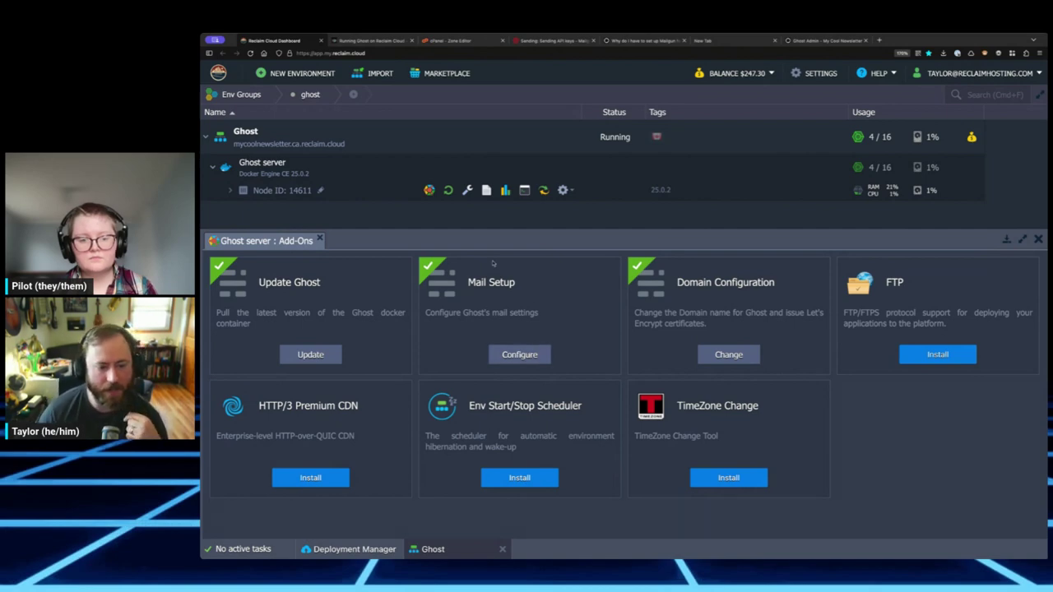
# - Open the Mail Setup form, then scroll the guide to its Mailgun values (smtp.mailgun.org, port 587)
pyautogui.click(519, 355)
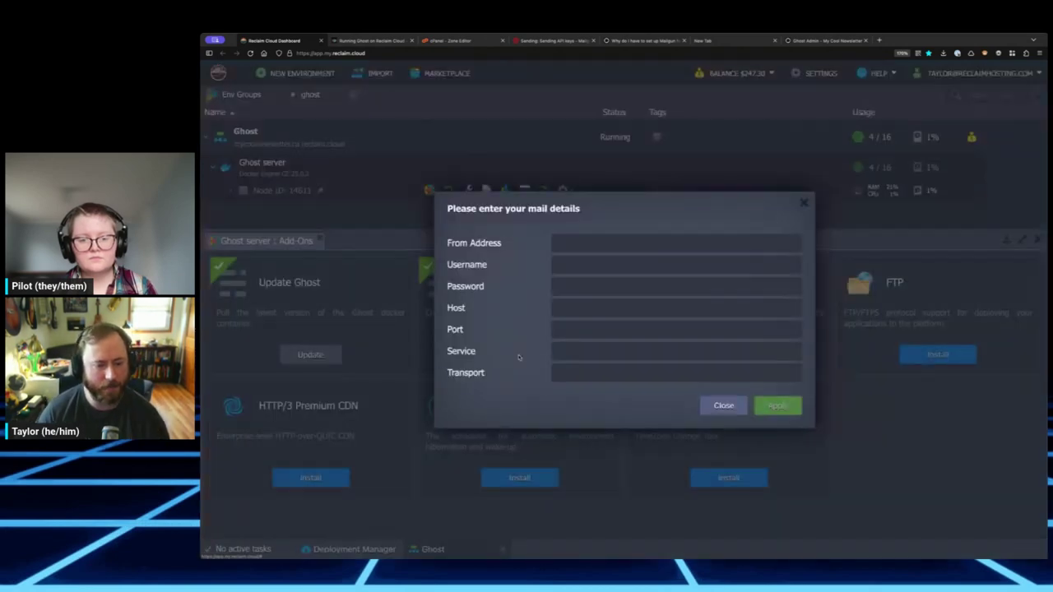
pyautogui.click(590, 244)
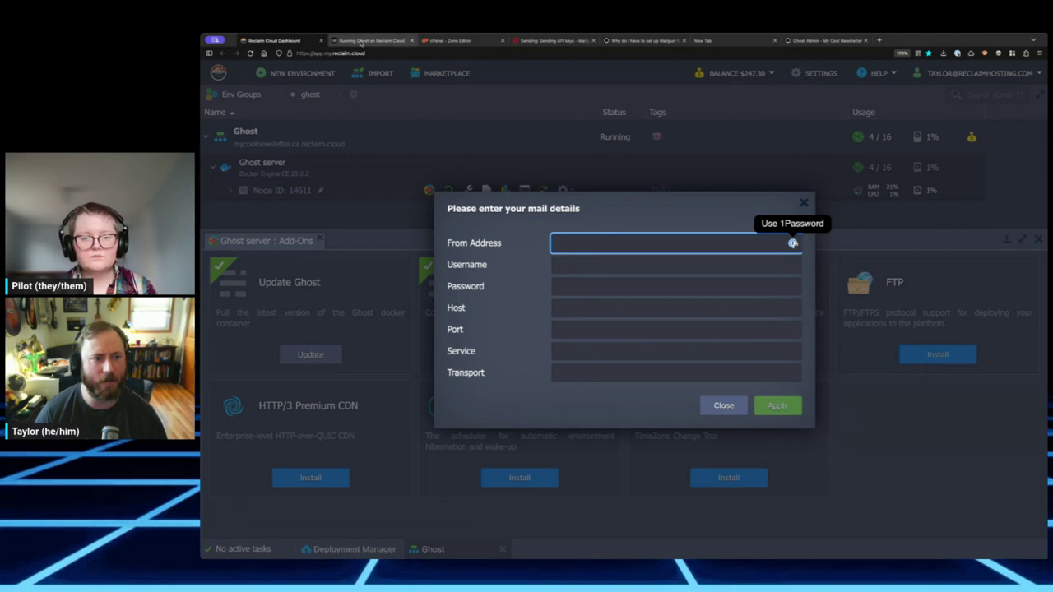
pyautogui.click(359, 41)
pyautogui.scroll(-15, 498, 272)
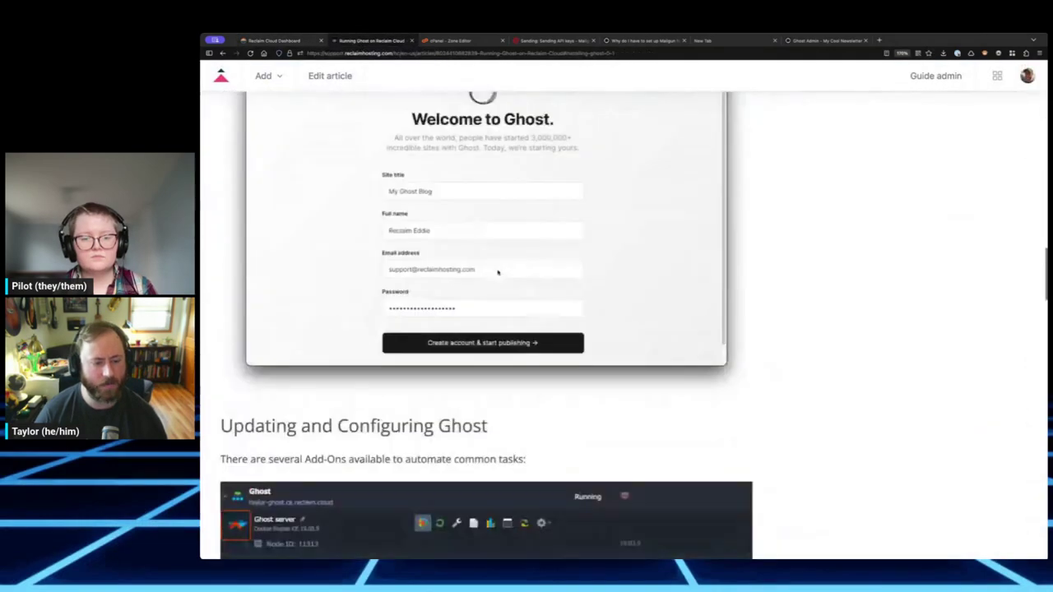
pyautogui.scroll(-20, 498, 273)
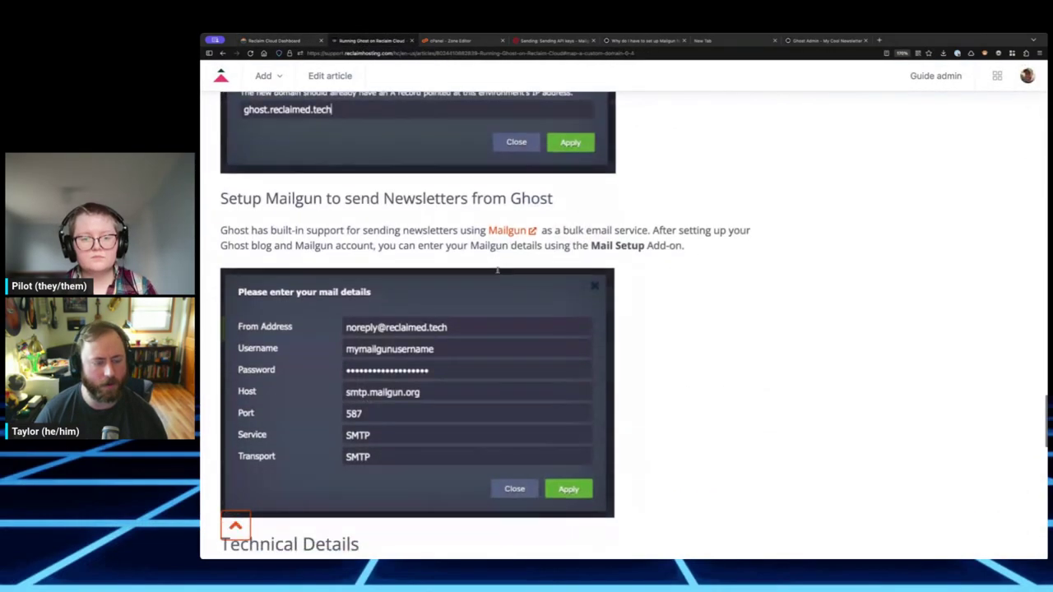
pyautogui.scroll(-1, 497, 272)
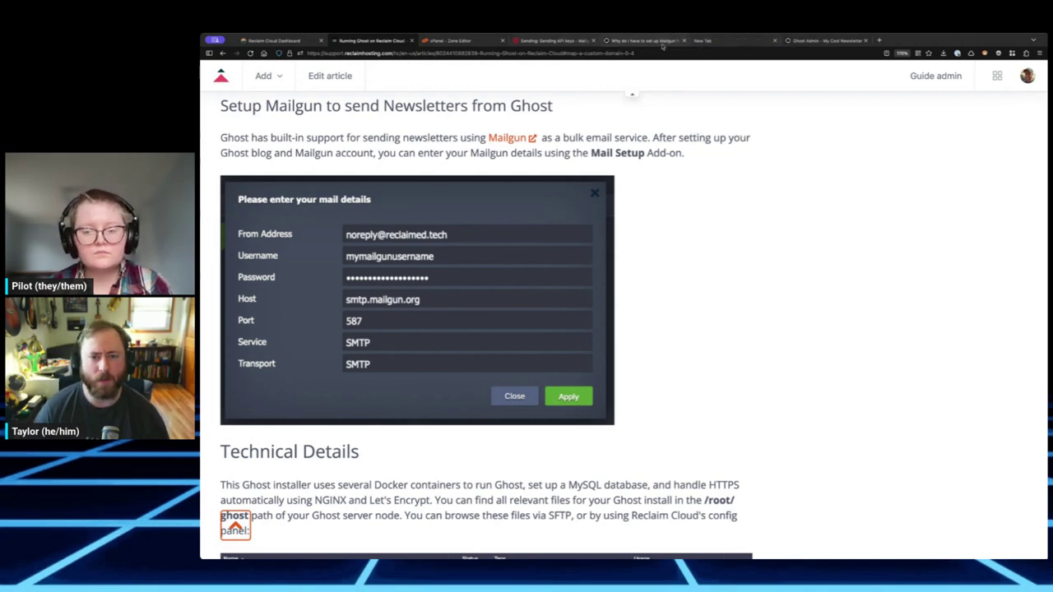
# - Fill From Address and Username with the sender address copied from the notes
pyautogui.click(705, 40)
pyautogui.tripleClick(443, 259)
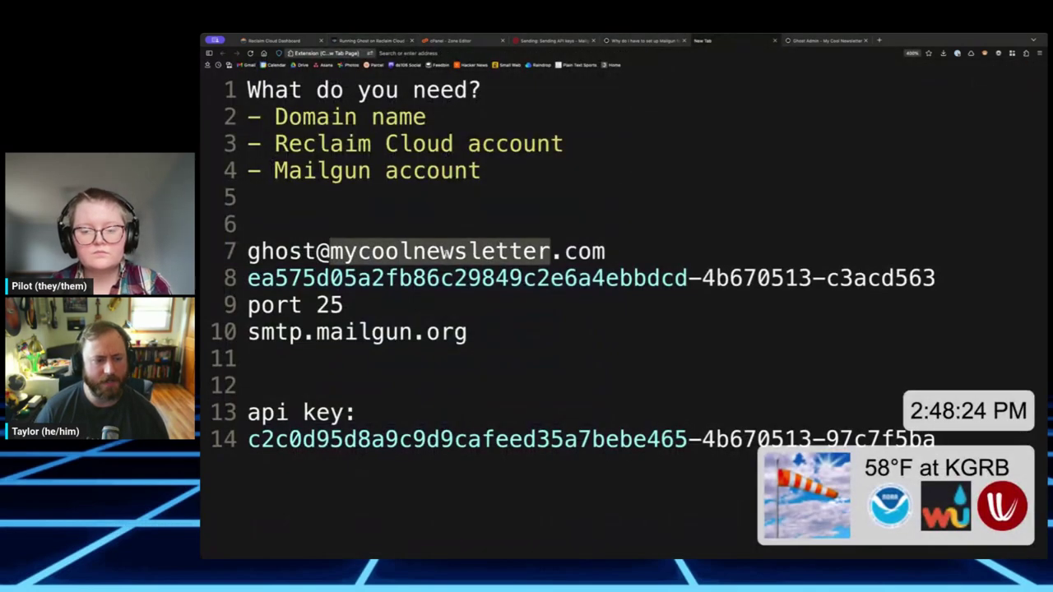
pyautogui.click(275, 40)
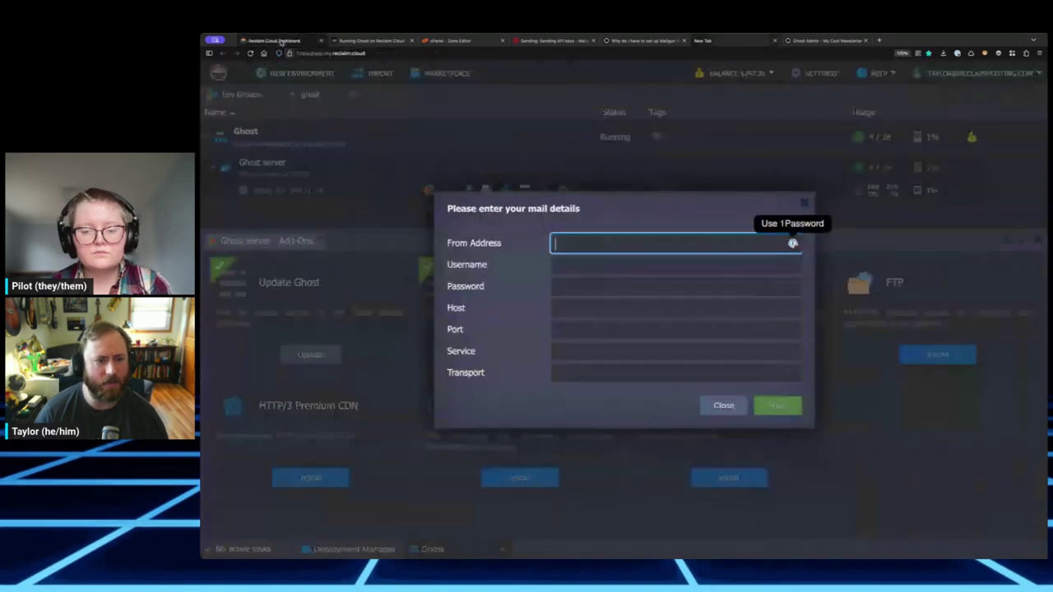
pyautogui.hotkey('ctrl', 'v')
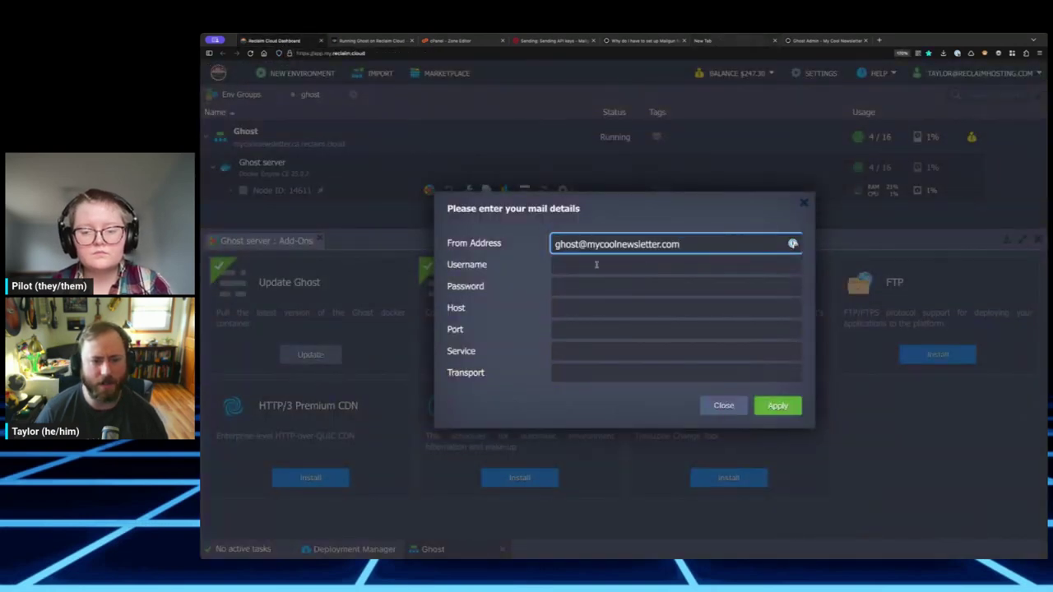
pyautogui.click(597, 264)
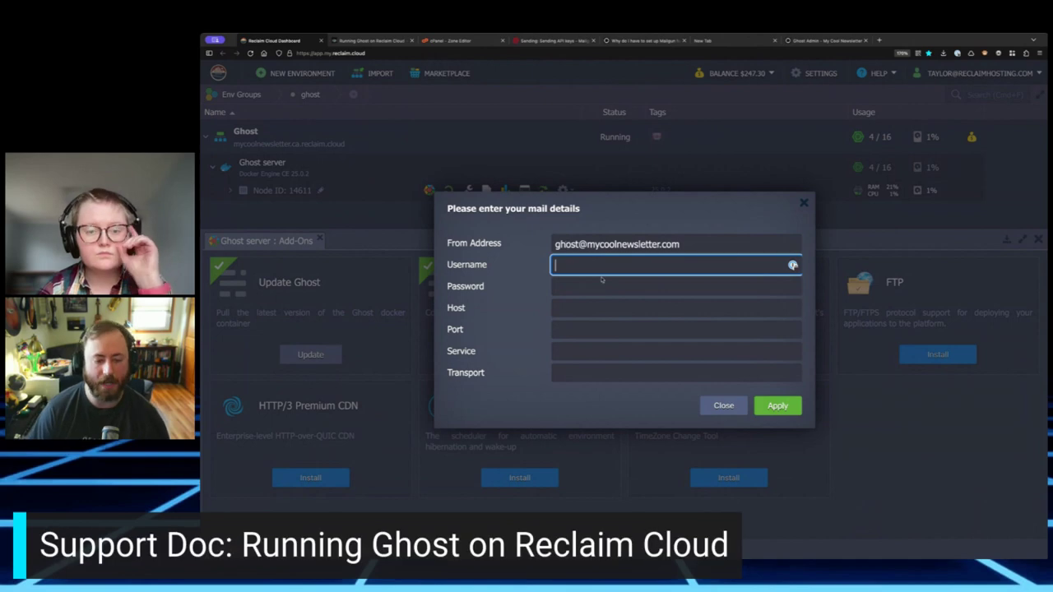
pyautogui.hotkey('ctrl', 'v')
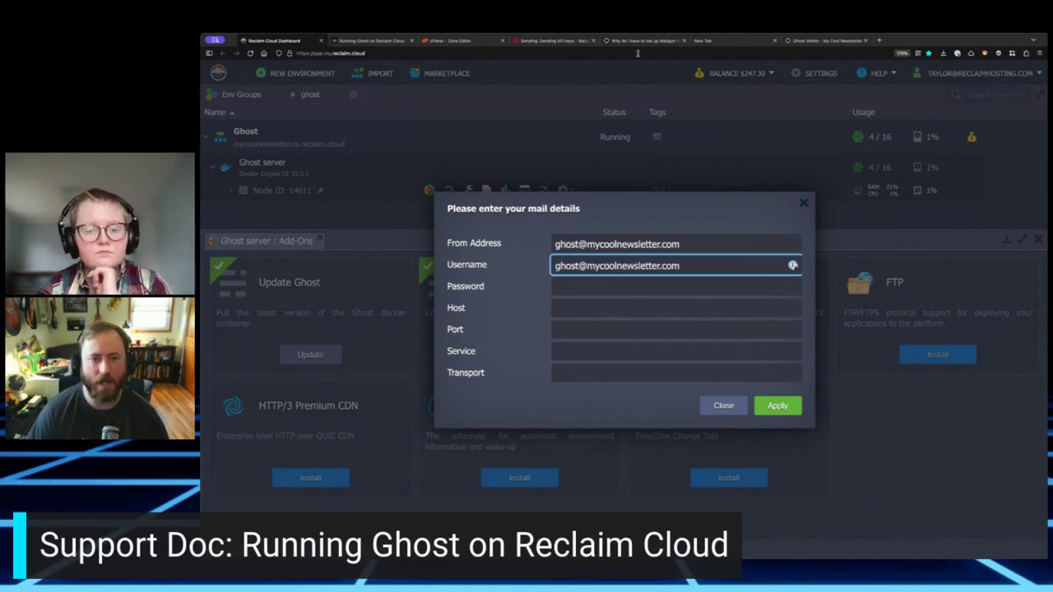
# - Copy the Mailgun SMTP password from the notes into the Password field
pyautogui.click(703, 40)
pyautogui.doubleClick(467, 277)
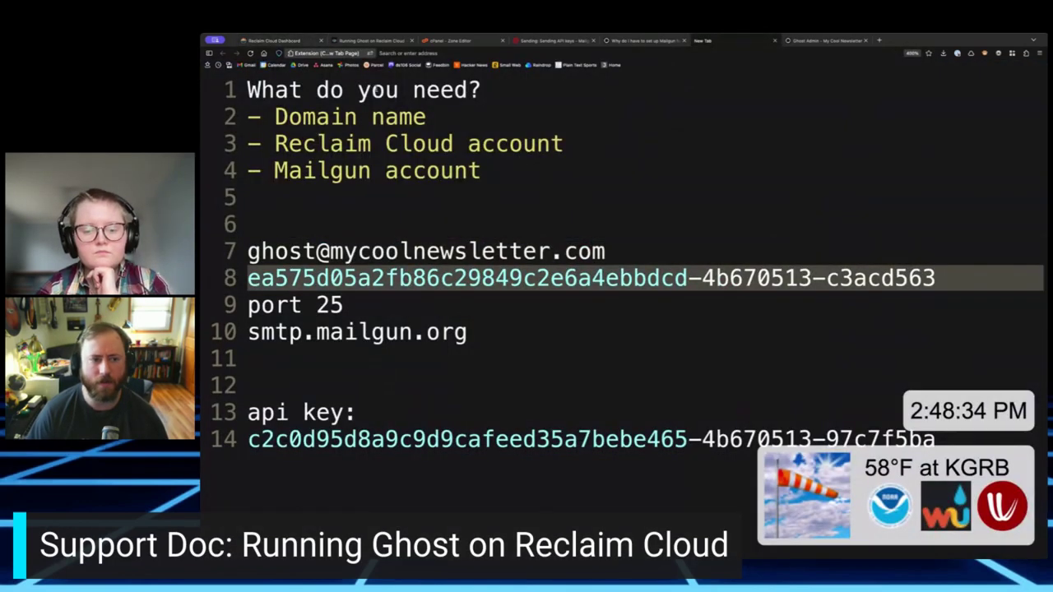
pyautogui.hotkey('ctrl', 'c')
pyautogui.click(274, 40)
pyautogui.press('Tab')
pyautogui.hotkey('ctrl', 'v')
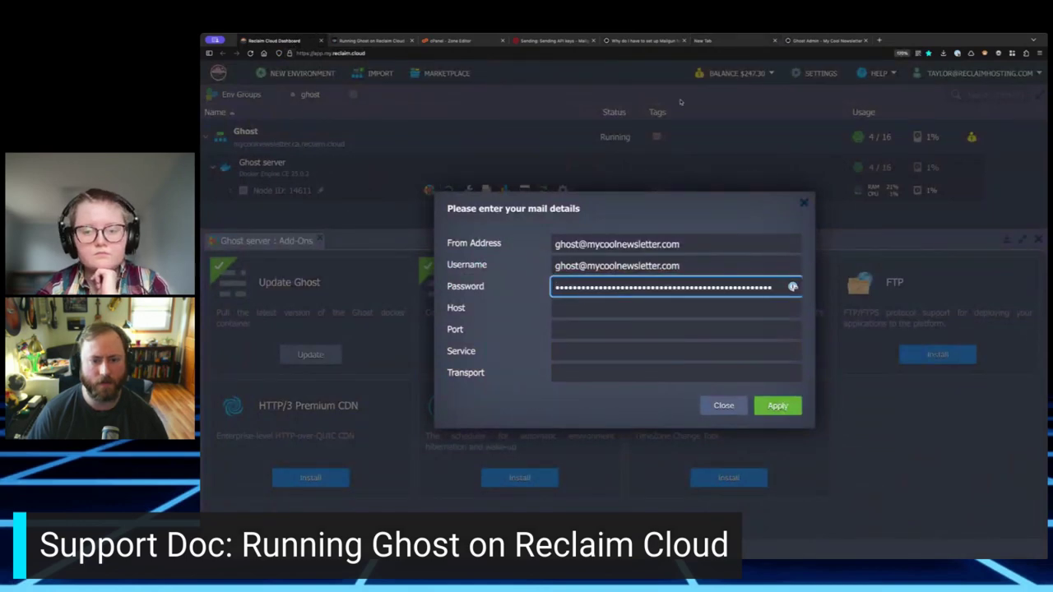
# - Set host smtp.mailgun.org and port 25 from the notes in the mail details
pyautogui.click(701, 41)
pyautogui.tripleClick(358, 332)
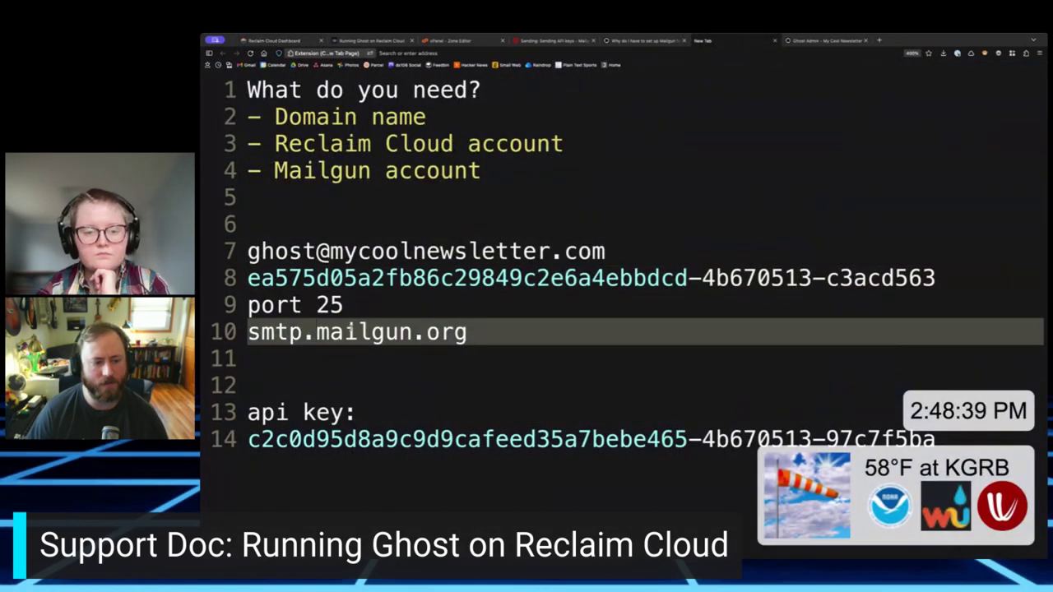
pyautogui.click(280, 41)
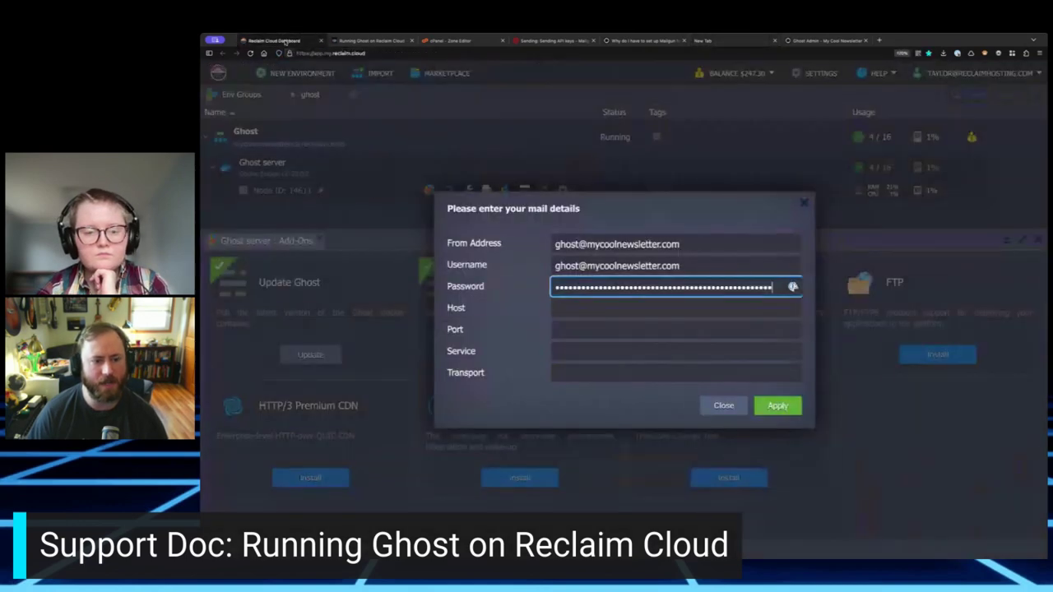
pyautogui.click(581, 309)
pyautogui.hotkey('ctrl', 'v')
pyautogui.click(600, 329)
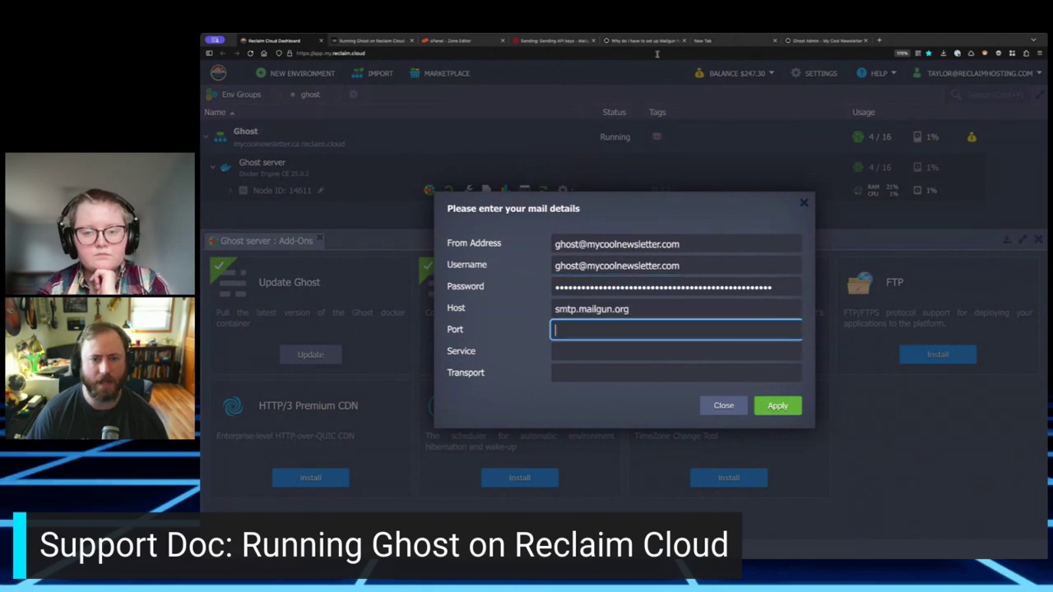
pyautogui.click(700, 40)
pyautogui.doubleClick(328, 305)
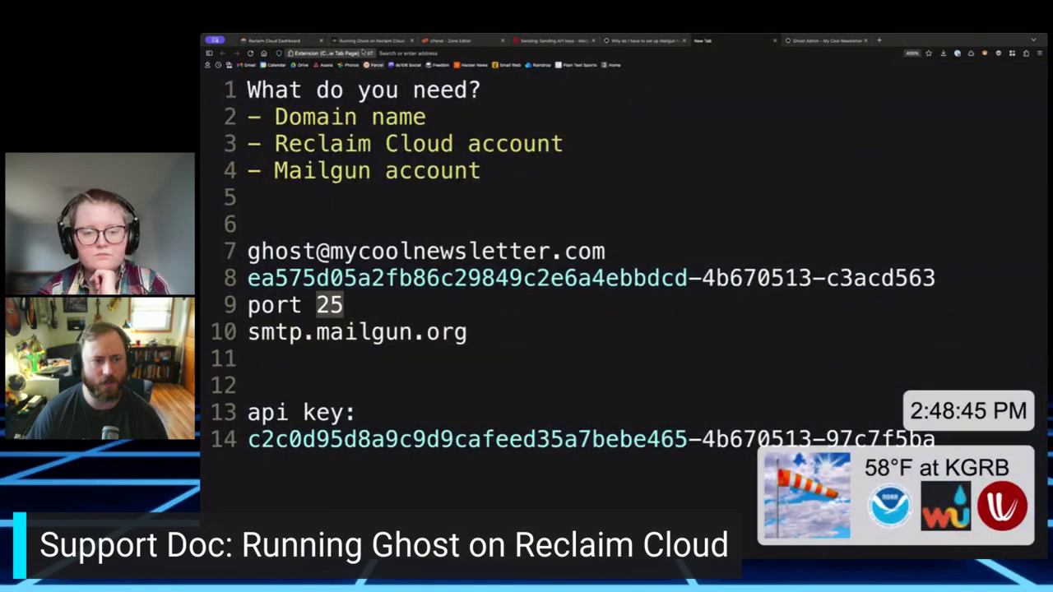
pyautogui.click(279, 40)
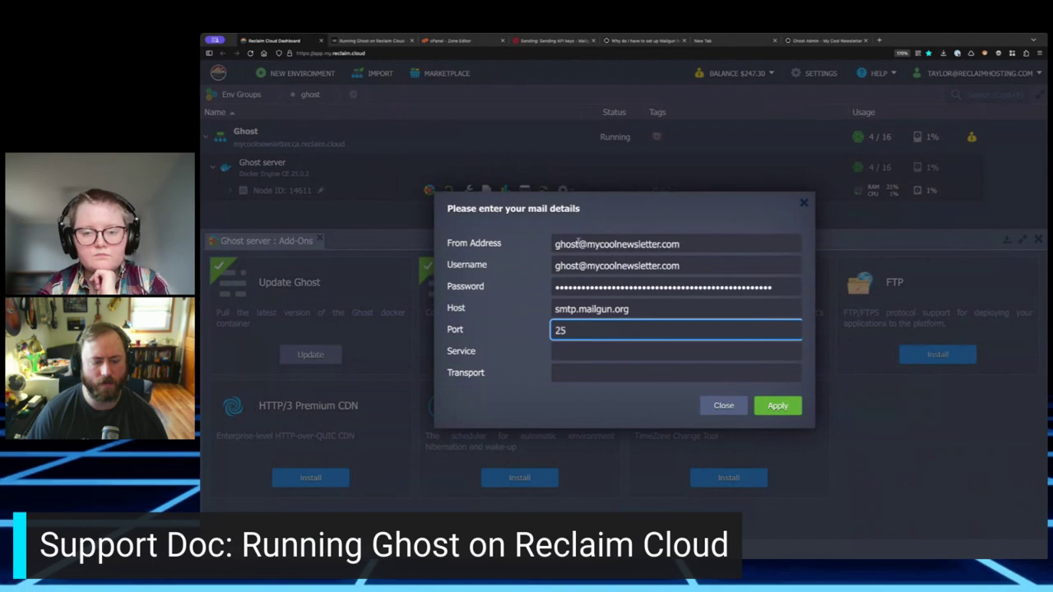
pyautogui.click(551, 41)
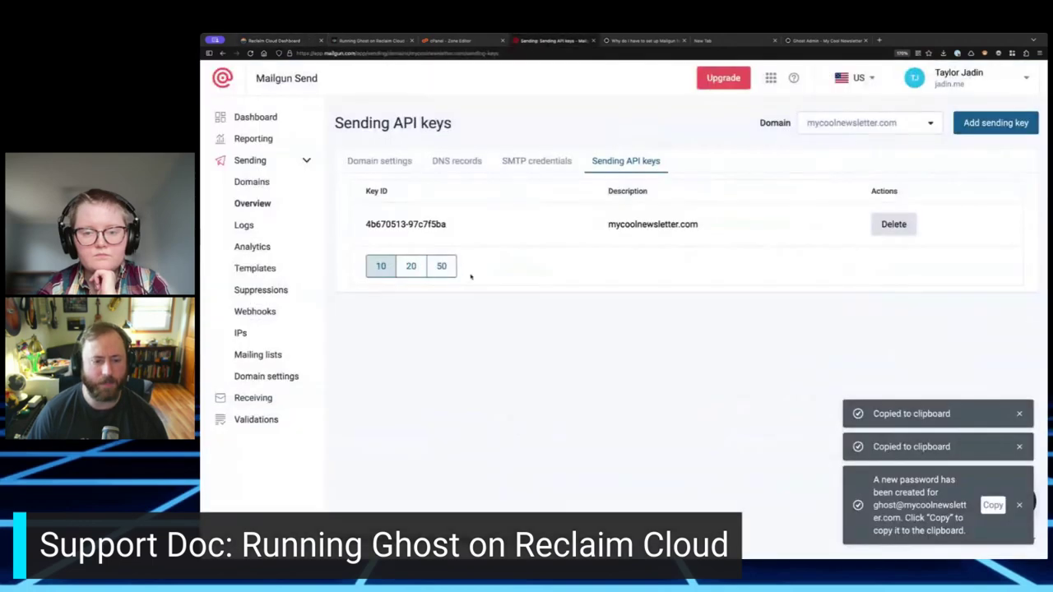
# - Show Mailgun's SMTP credentials page with host smtp.mailgun.org and ports 25, 587, 465
pyautogui.click(538, 162)
pyautogui.scroll(-2, 539, 410)
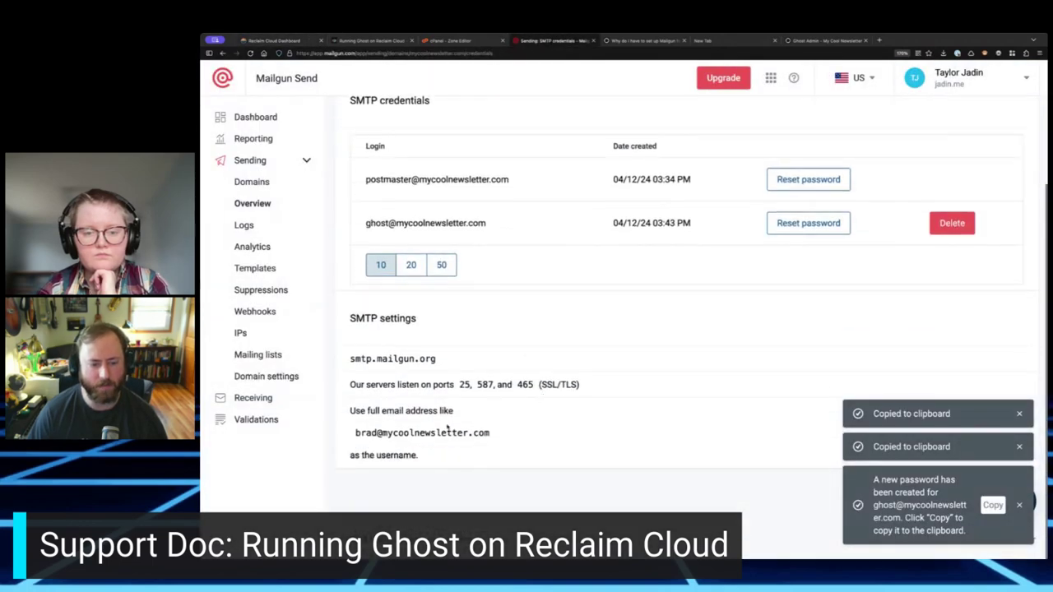
pyautogui.moveTo(459, 384); pyautogui.dragTo(494, 384)
pyautogui.click(493, 384)
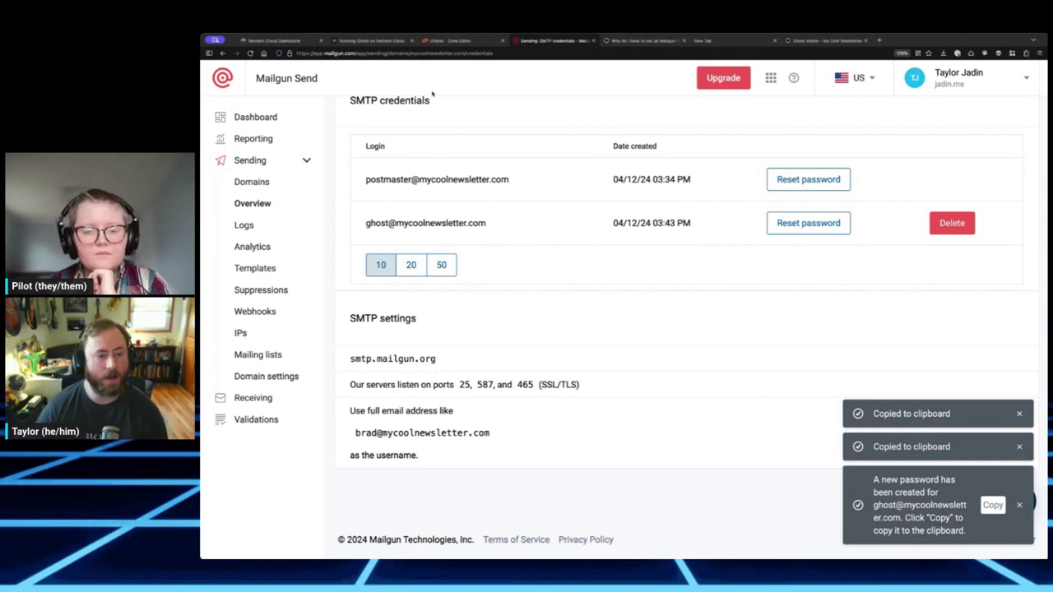
# - Set Service and Transport to SMTP, apply and confirm reconfiguring Ghost, then open a new tab
pyautogui.click(267, 41)
pyautogui.click(571, 347)
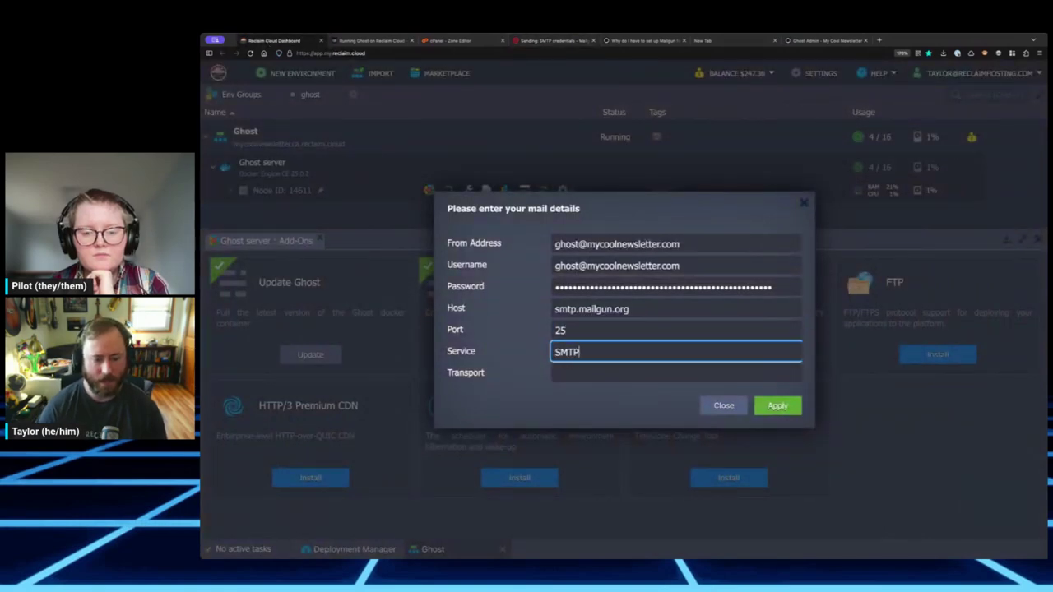
pyautogui.click(599, 375)
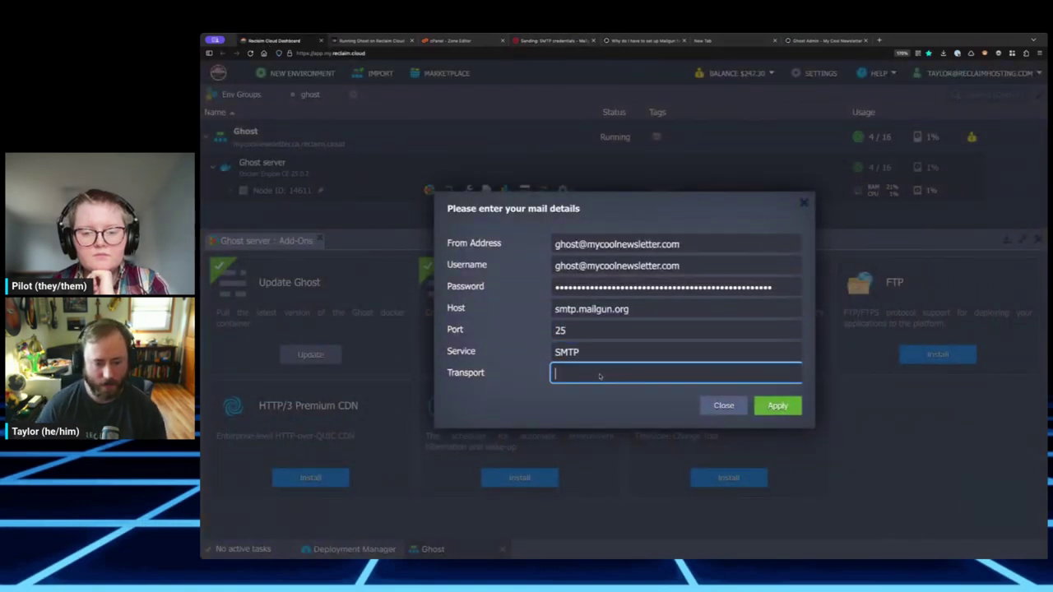
pyautogui.write('SMTP')
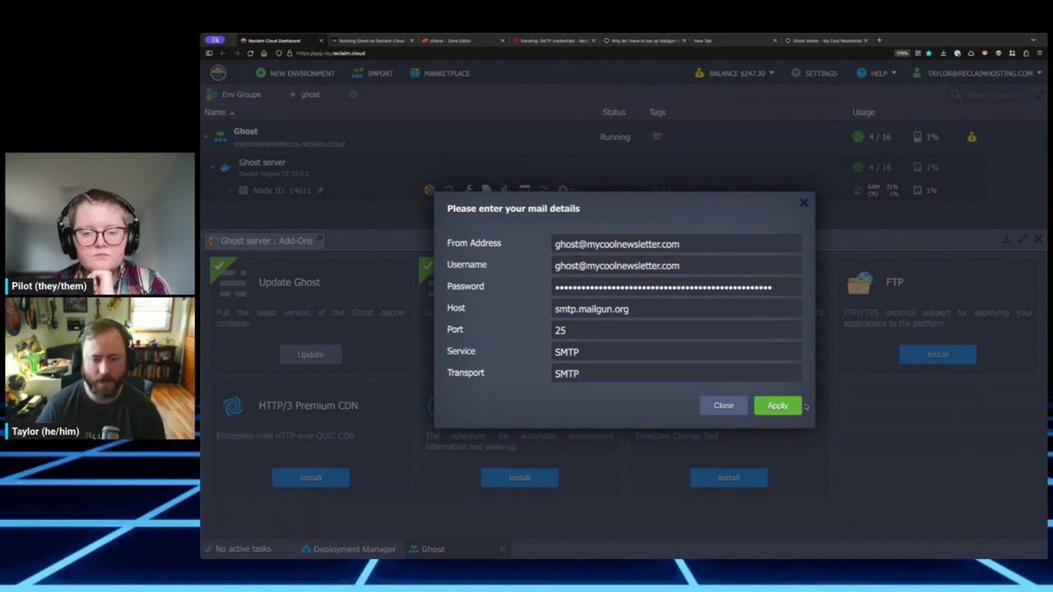
pyautogui.click(777, 405)
pyautogui.click(598, 330)
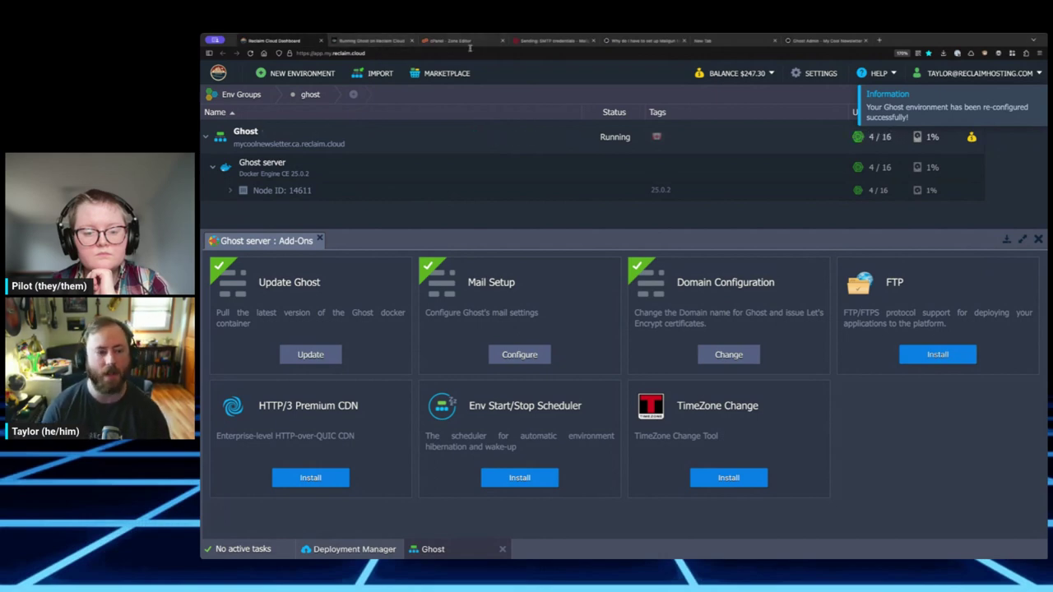
pyautogui.hotkey('ctrl', 't')
pyautogui.write('mycoolnewsletter.com/')
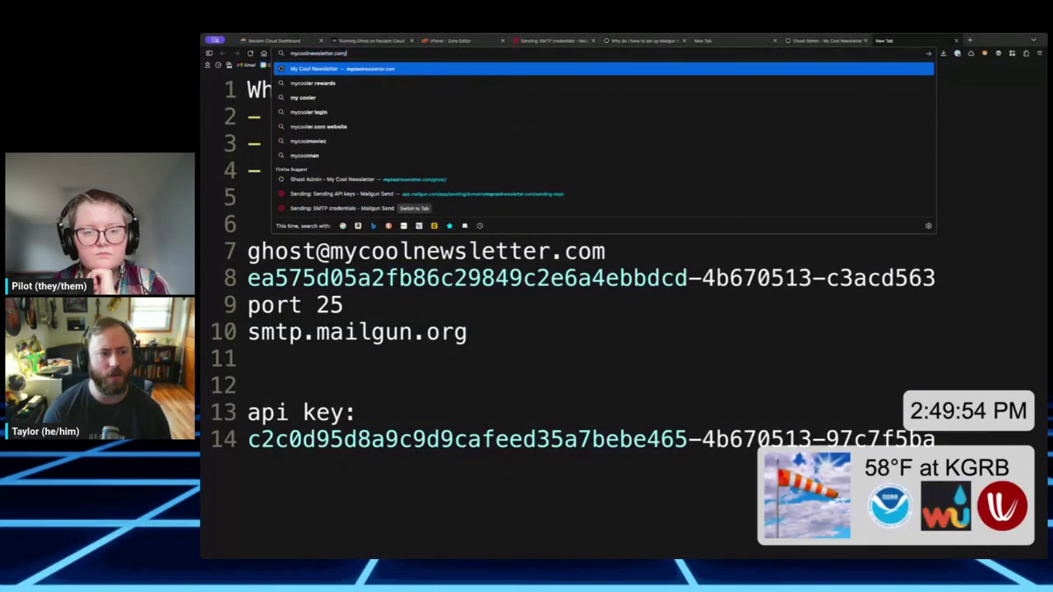
pyautogui.write('ghost/')
# - Load the My Cool Newsletter admin at mycoolnewsletter.com/ghost and zoom the page in
pyautogui.press('Return')
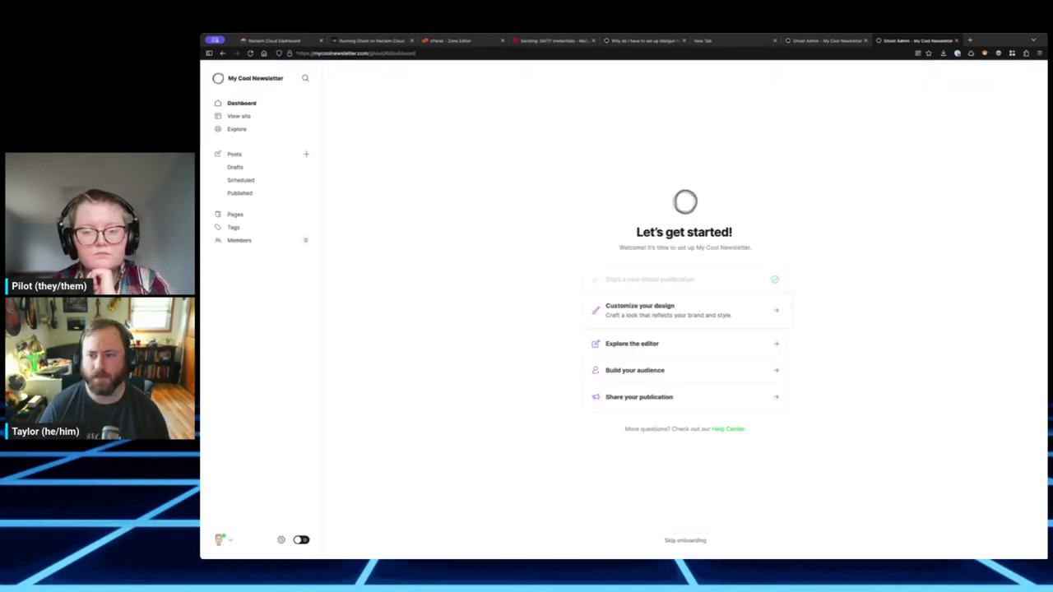
pyautogui.click(230, 540)
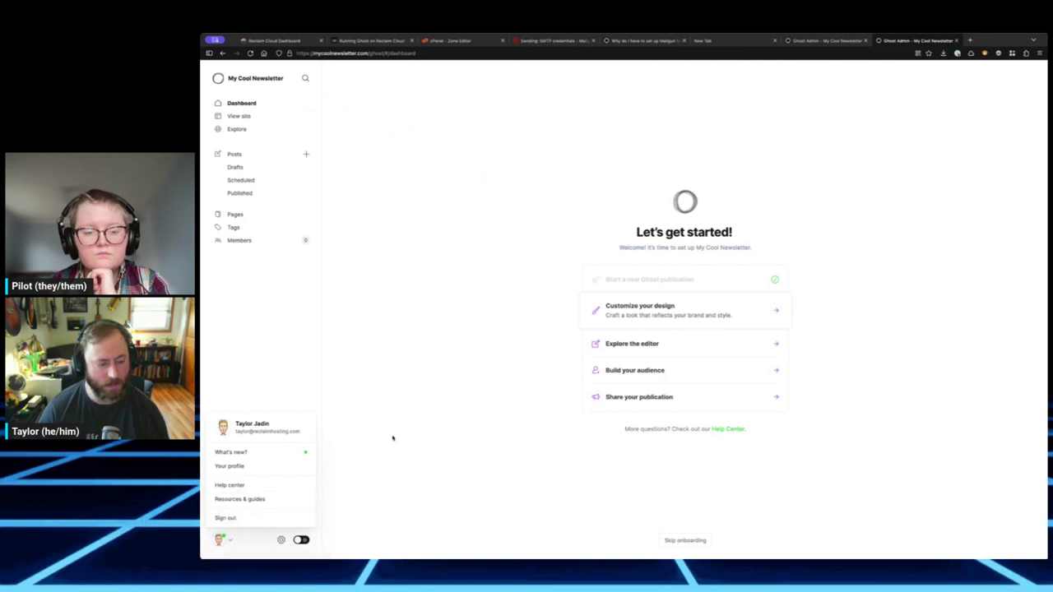
pyautogui.click(417, 245)
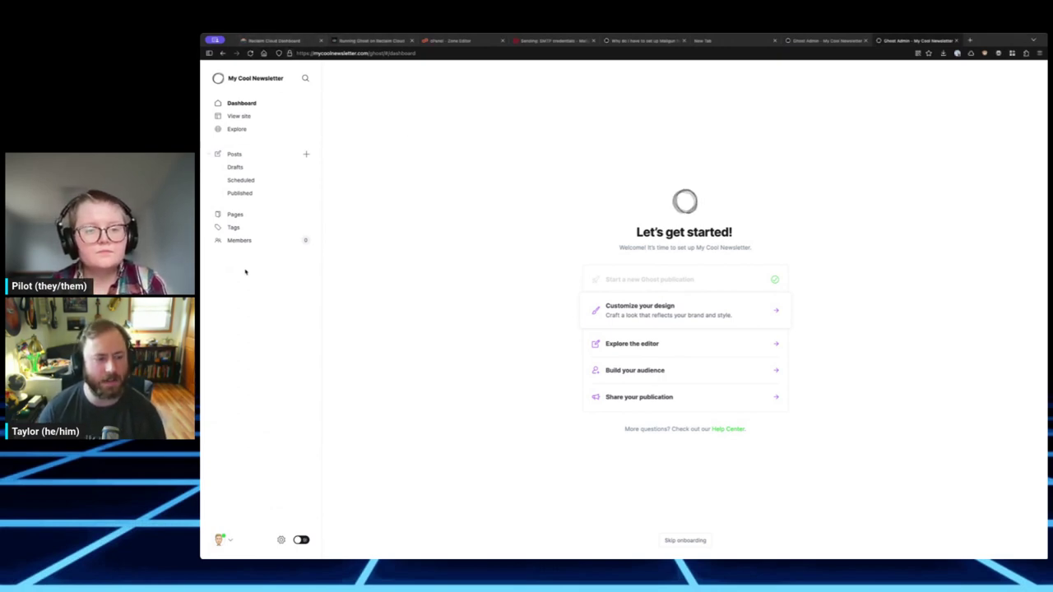
pyautogui.click(281, 540)
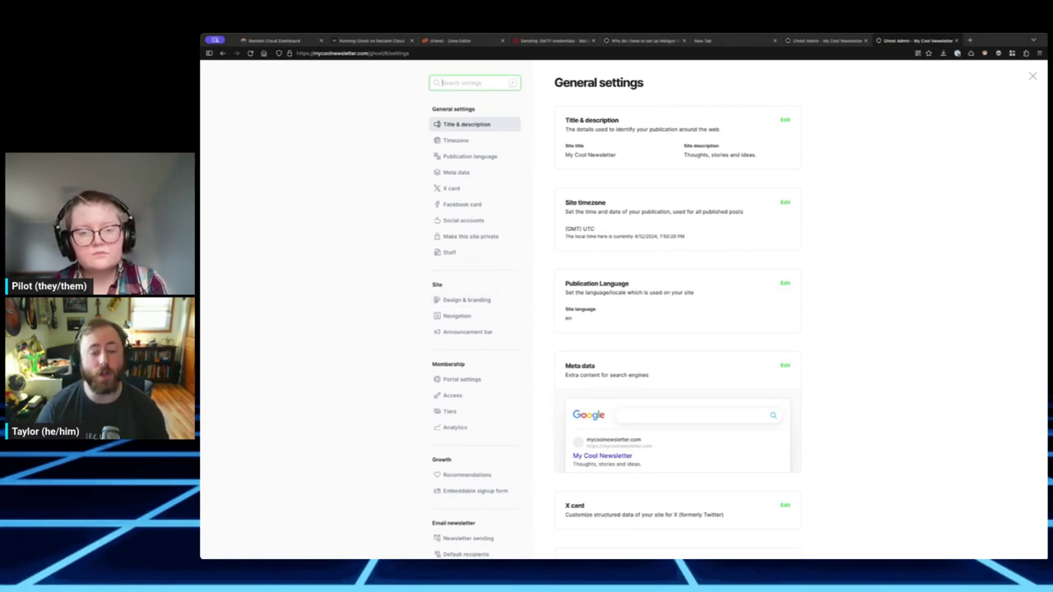
pyautogui.click(1031, 76)
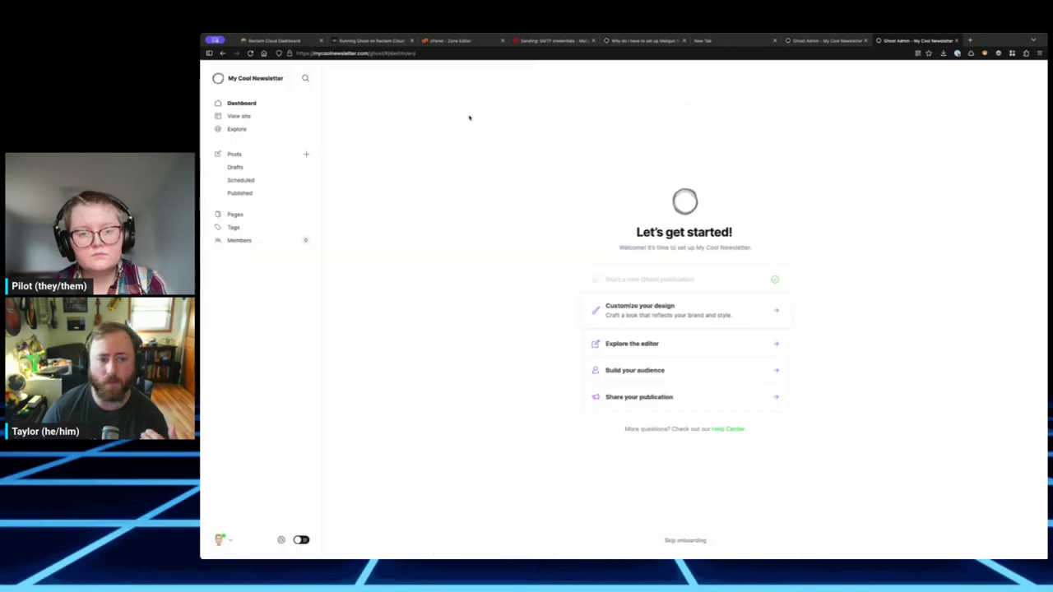
pyautogui.click(362, 53)
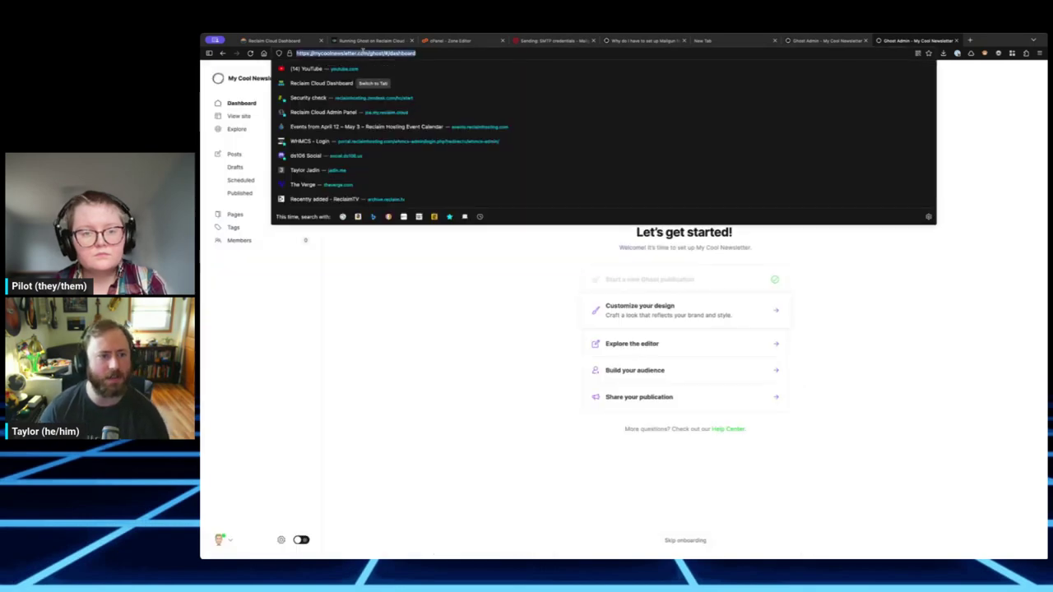
pyautogui.write('mycool')
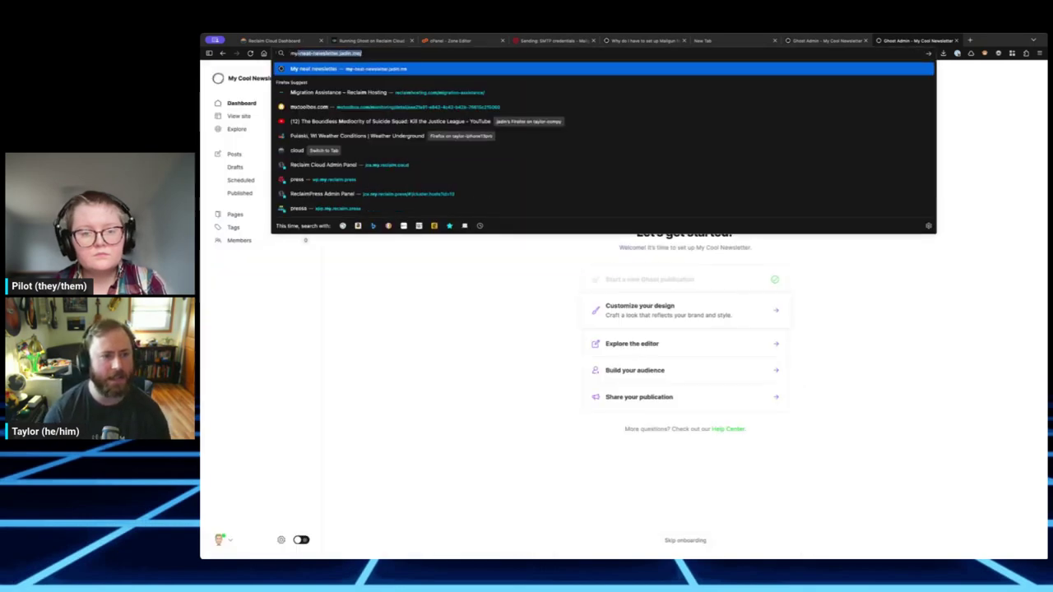
pyautogui.write('newsletter.com/')
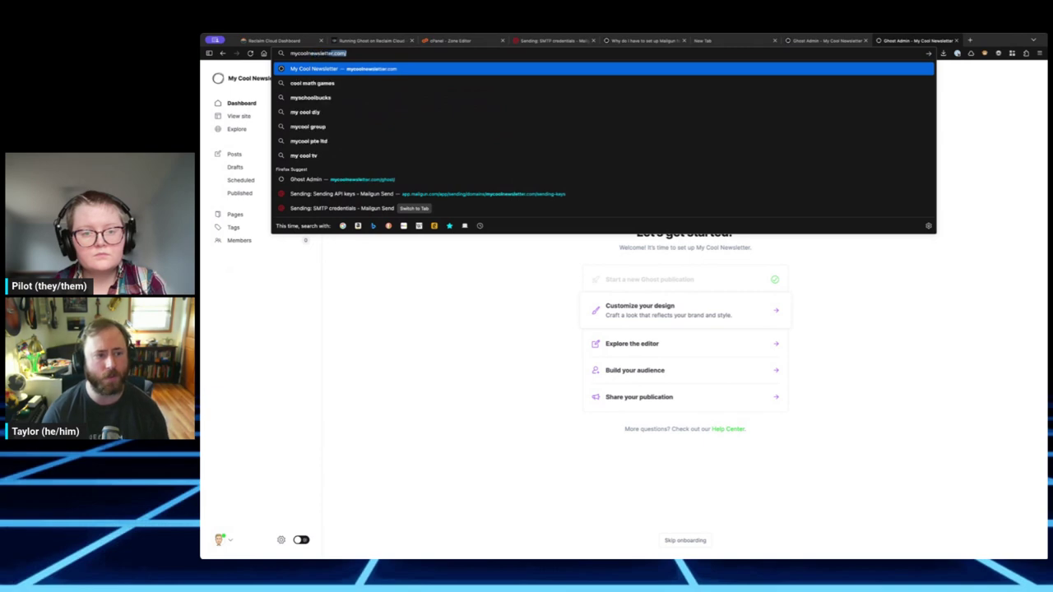
pyautogui.write('ghost')
pyautogui.press('Return')
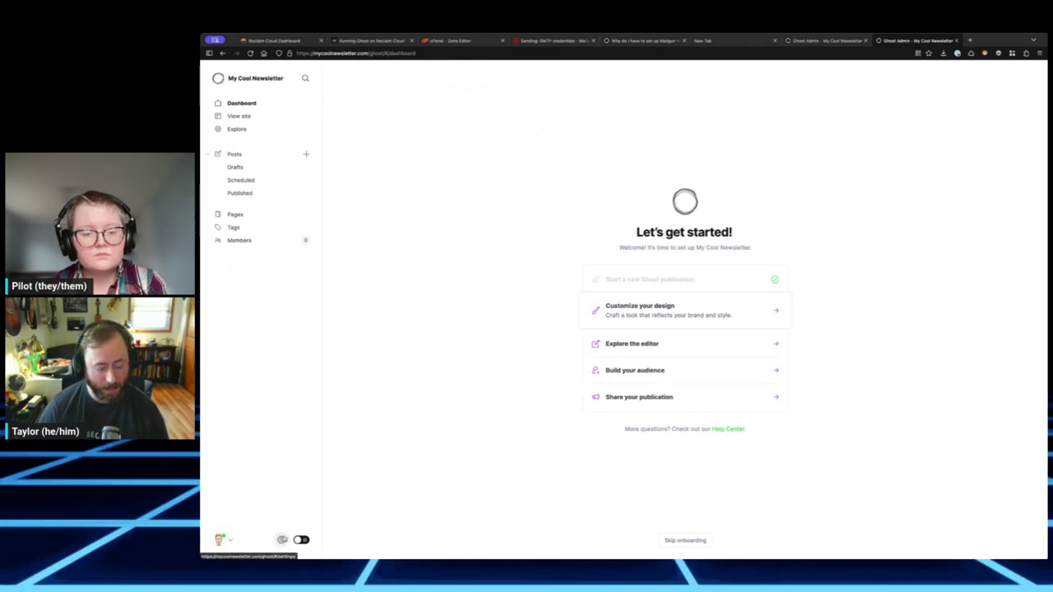
pyautogui.hotkey('ctrl', '+')
pyautogui.hotkey('ctrl', '+')
pyautogui.hotkey('ctrl', '+')
pyautogui.hotkey('ctrl', '+')
pyautogui.hotkey('ctrl', '+')
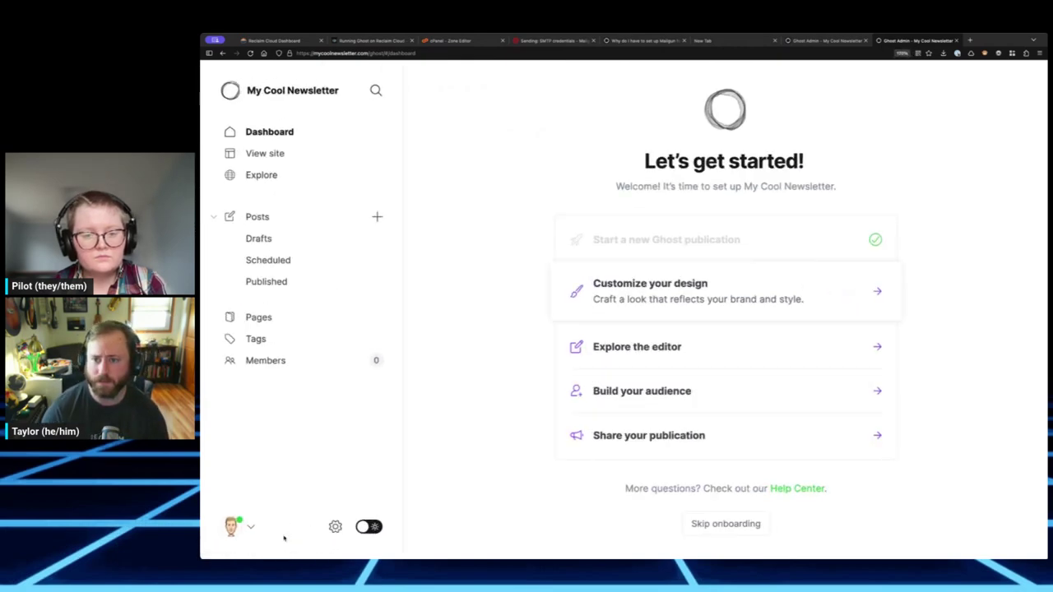
# - Go to the Mailgun section in Ghost's settings and review its bulk-email description
pyautogui.click(335, 527)
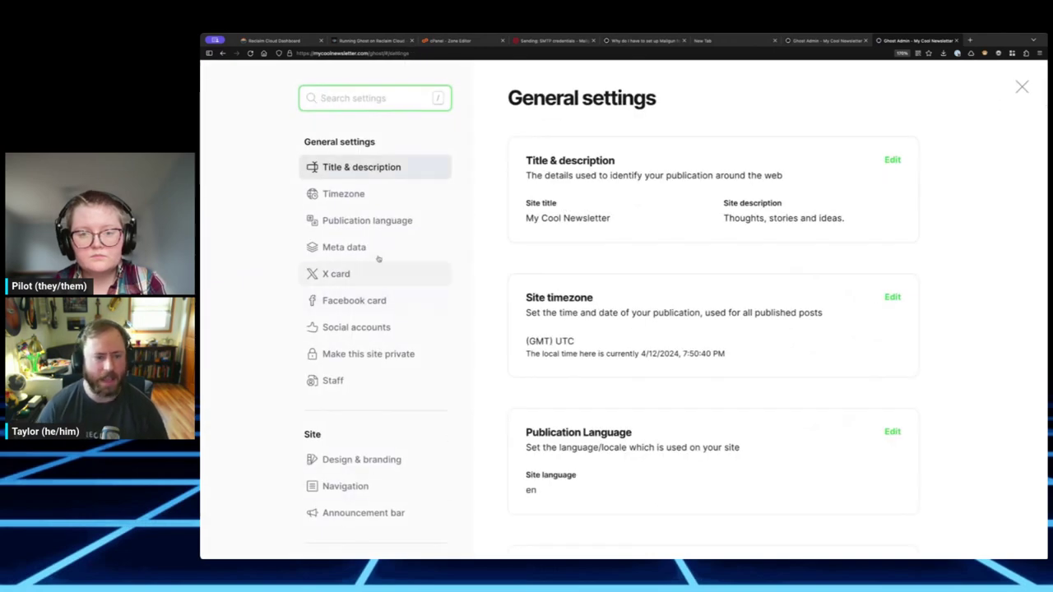
pyautogui.scroll(-2, 368, 200)
pyautogui.scroll(-10, 369, 200)
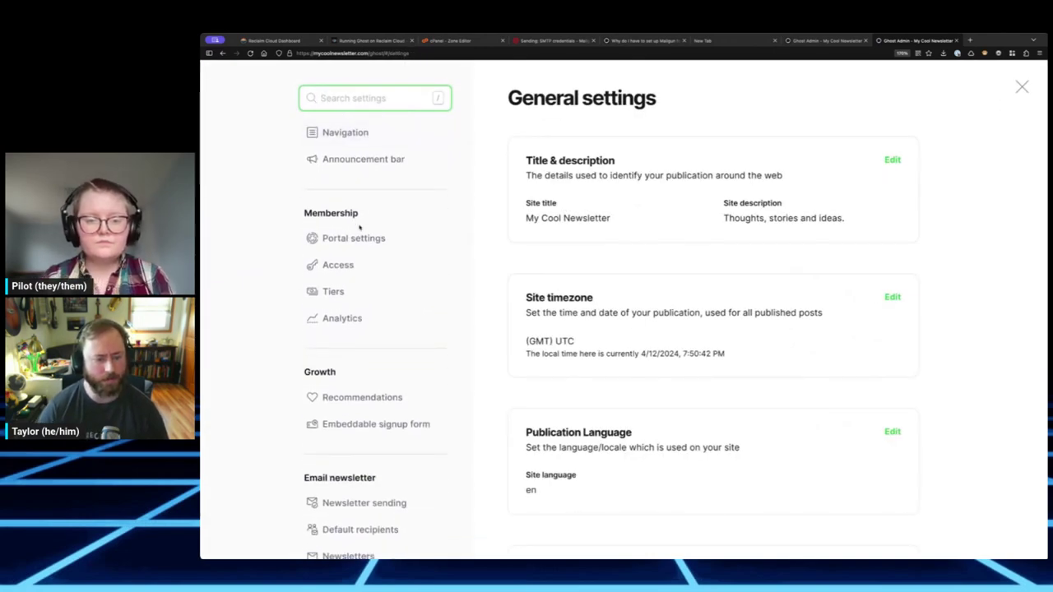
pyautogui.scroll(-1, 357, 249)
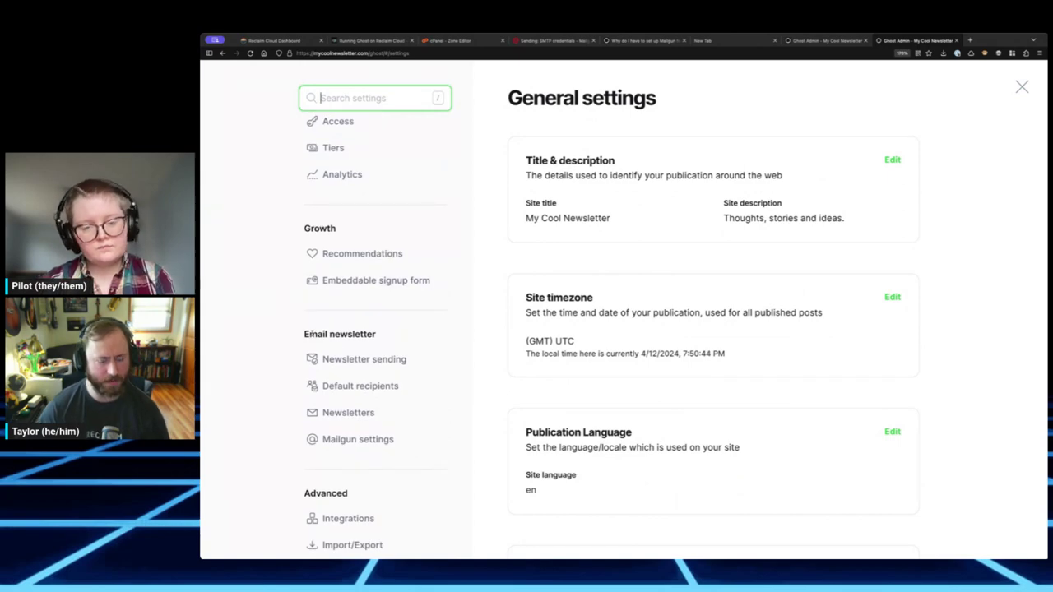
pyautogui.click(352, 438)
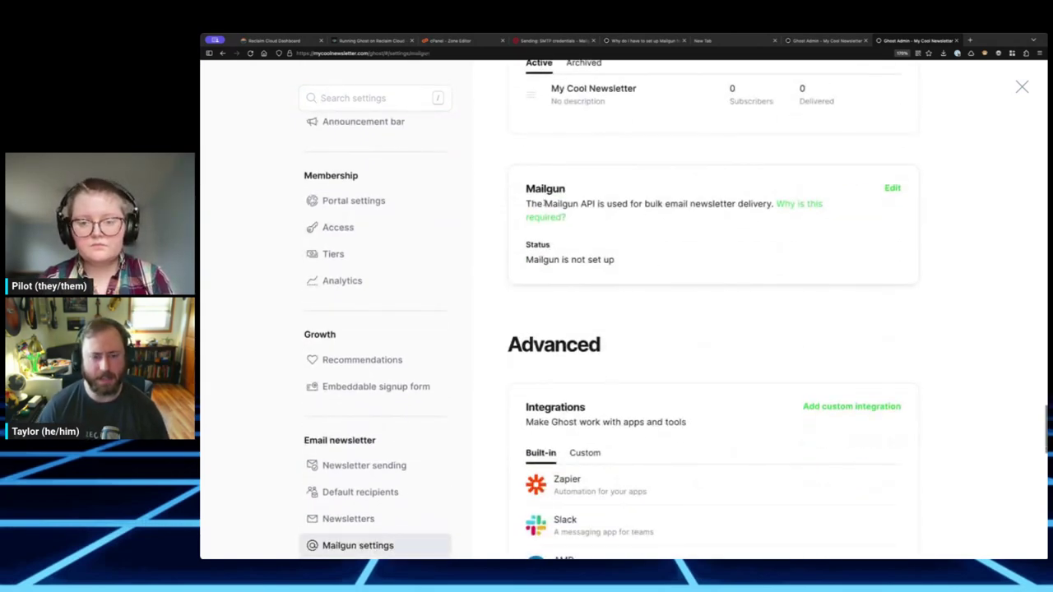
pyautogui.moveTo(544, 203); pyautogui.dragTo(709, 203)
pyautogui.moveTo(639, 203); pyautogui.dragTo(744, 203)
pyautogui.click(757, 204)
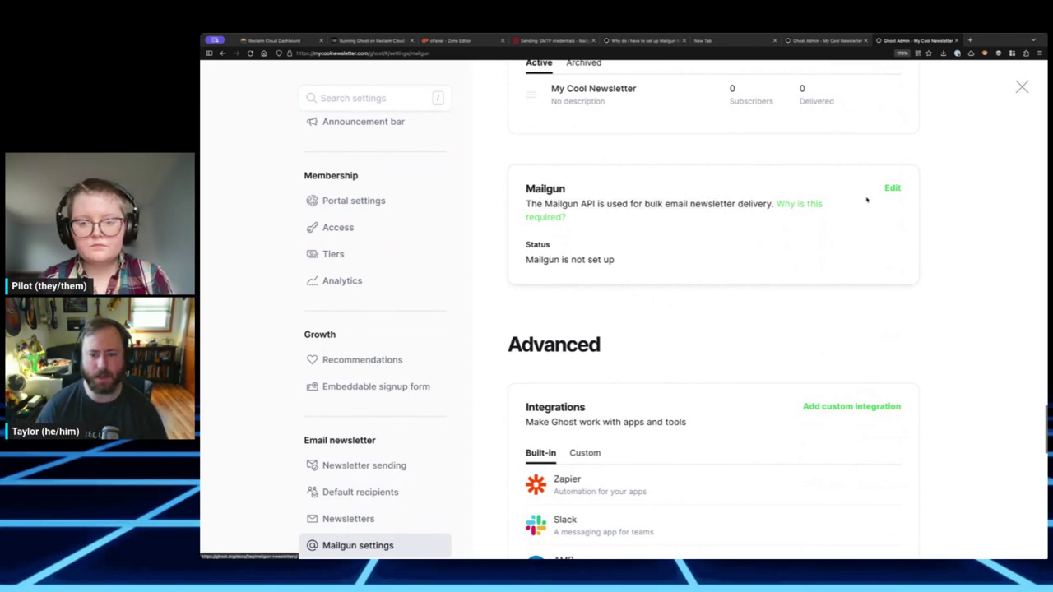
# - Check the 'Why is this required?' docs, then open Mailgun settings for editing
pyautogui.click(794, 207)
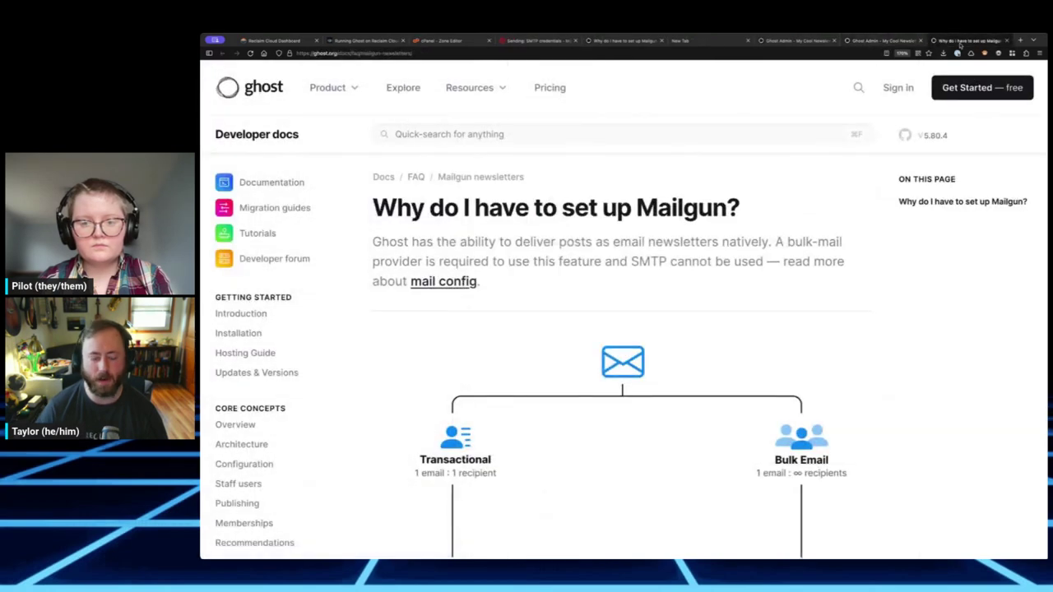
pyautogui.click(1005, 40)
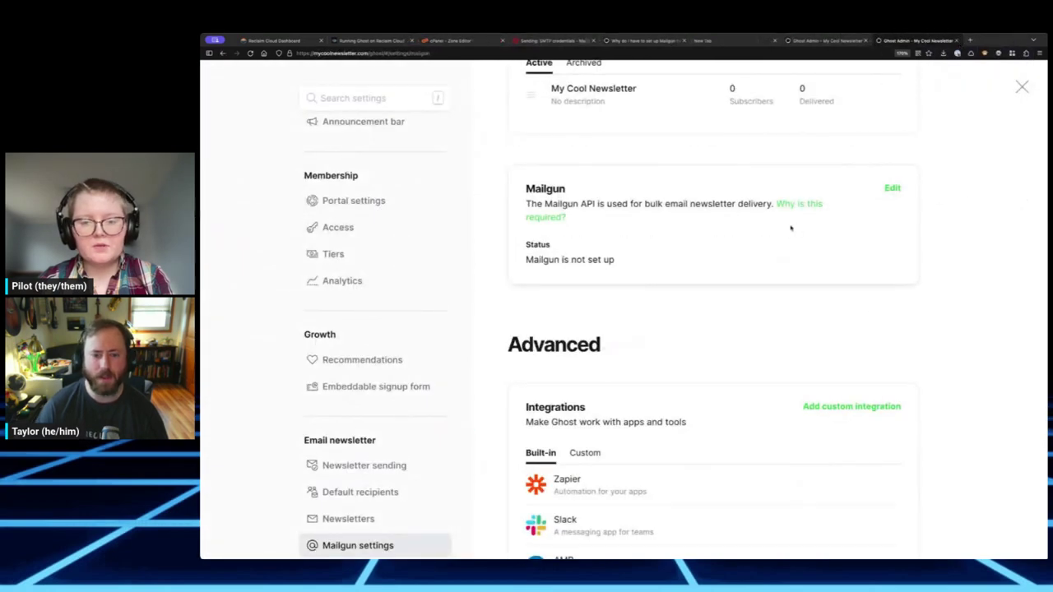
pyautogui.click(892, 188)
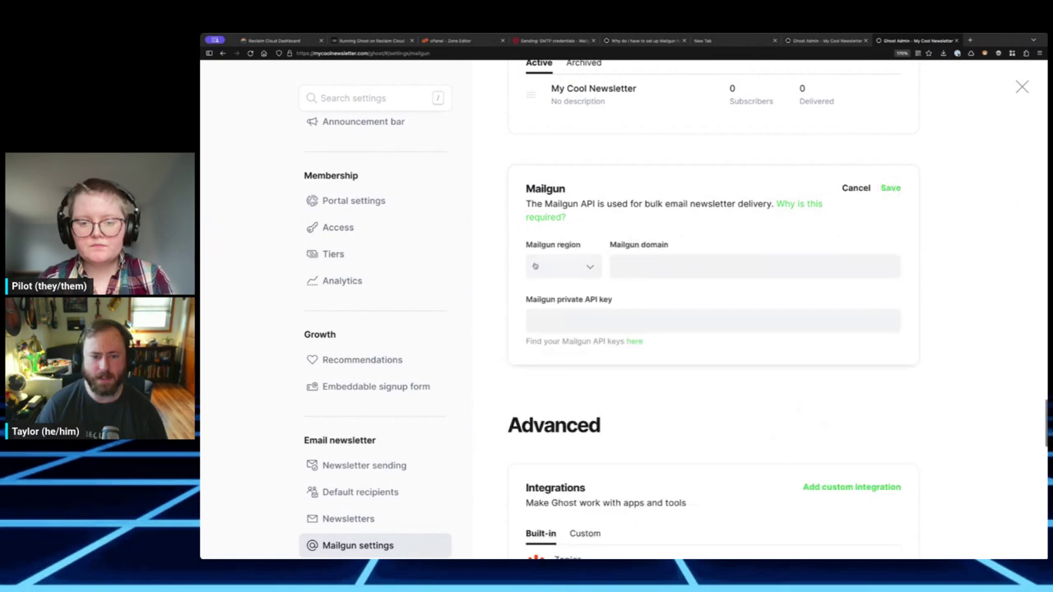
# - Select the US Mailgun region and enter mycoolnewsletter.com as the domain, confirmed in the Mailgun account
pyautogui.click(582, 268)
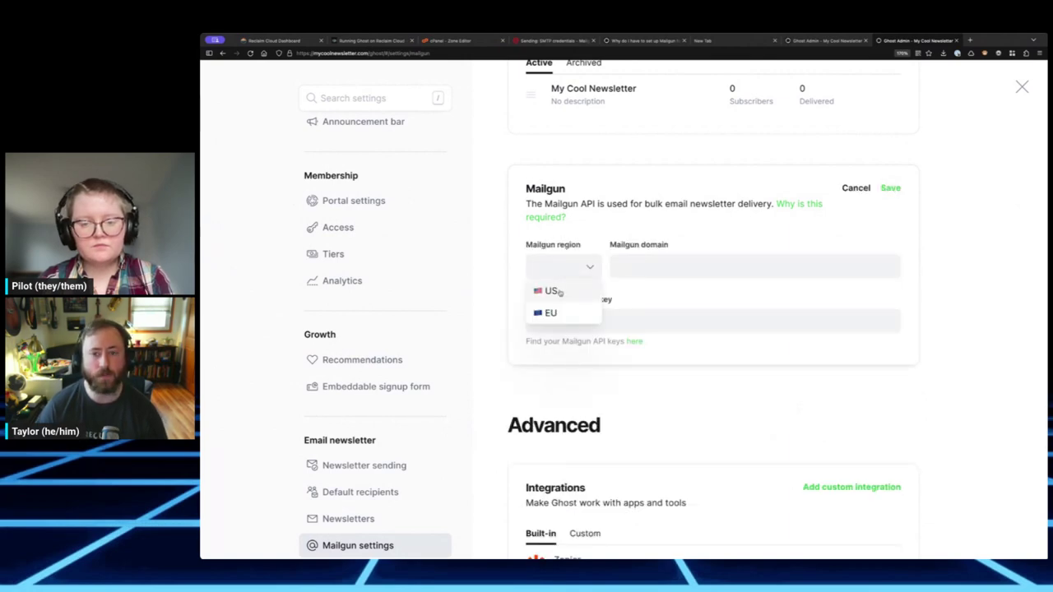
pyautogui.click(560, 291)
pyautogui.click(646, 263)
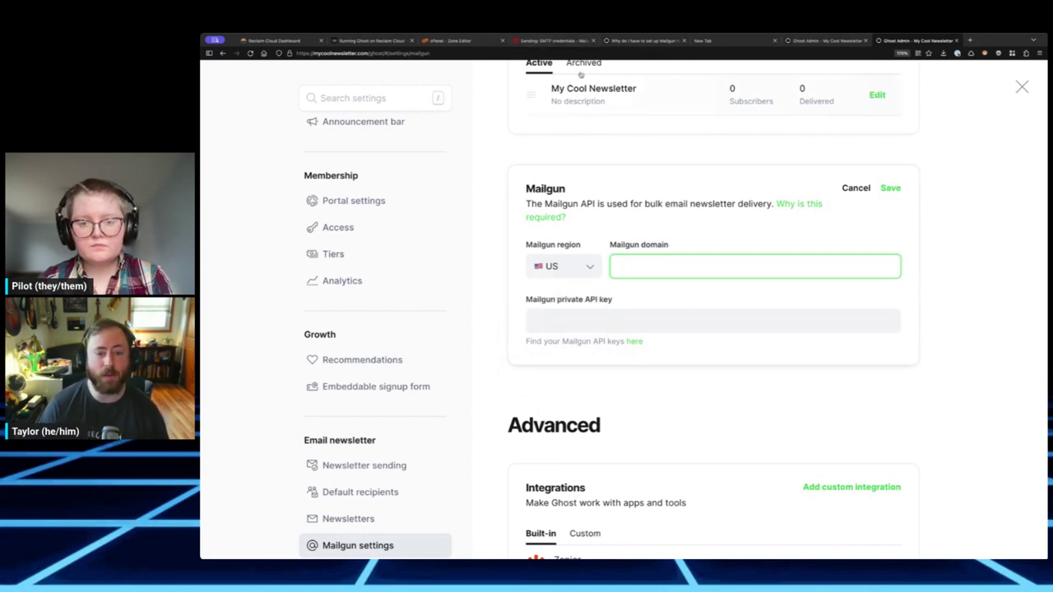
pyautogui.click(552, 40)
pyautogui.scroll(3, 450, 191)
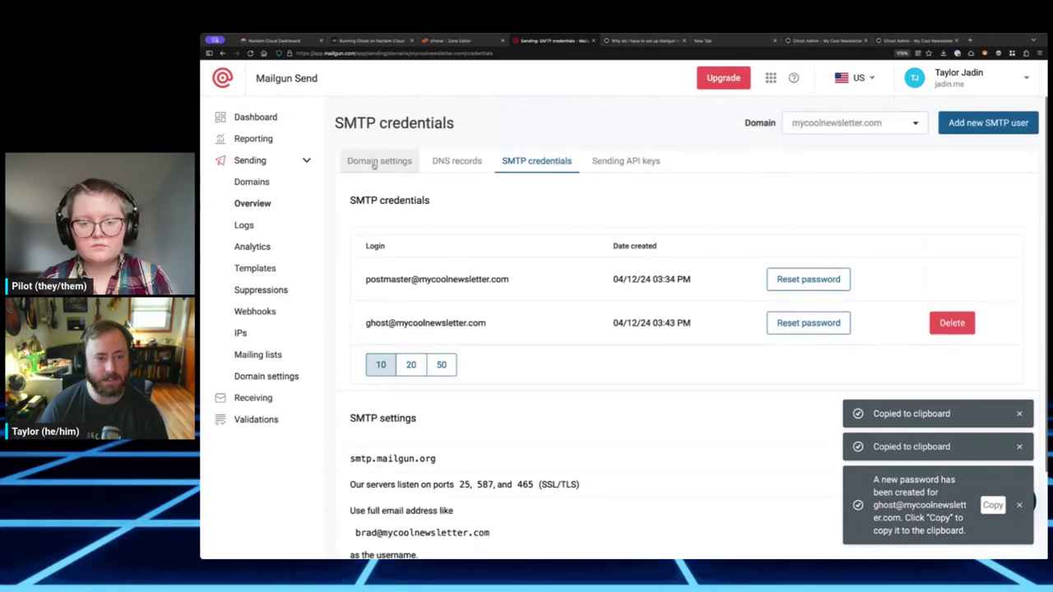
pyautogui.click(375, 161)
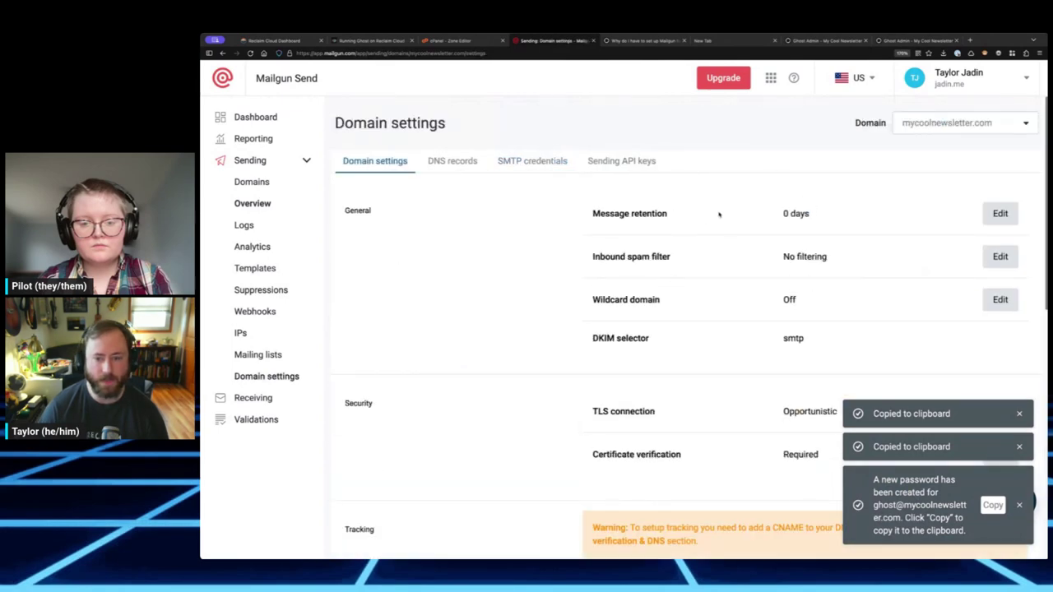
pyautogui.click(927, 123)
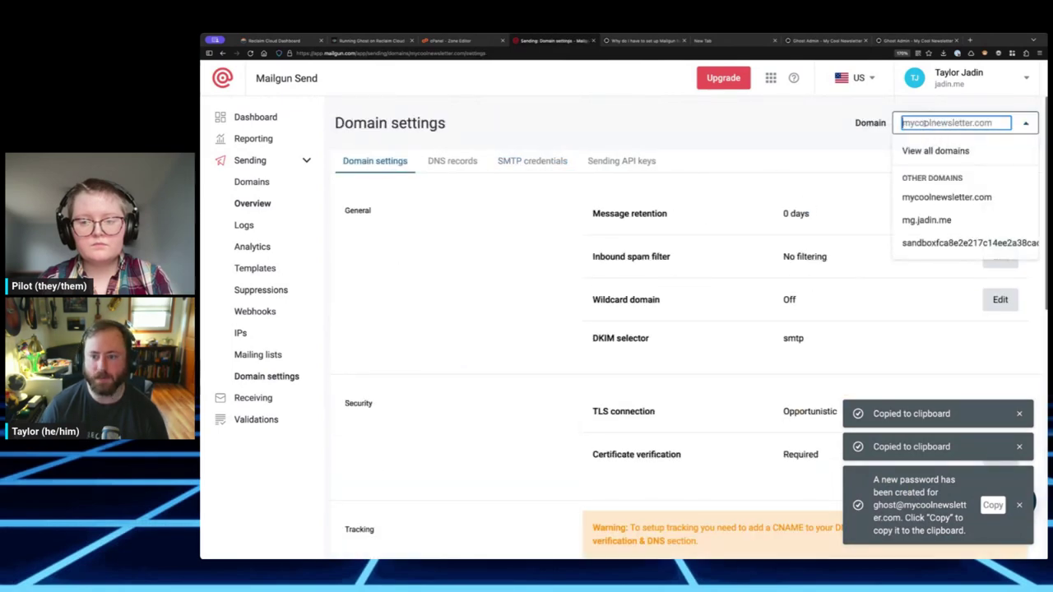
pyautogui.click(895, 41)
pyautogui.write('m')
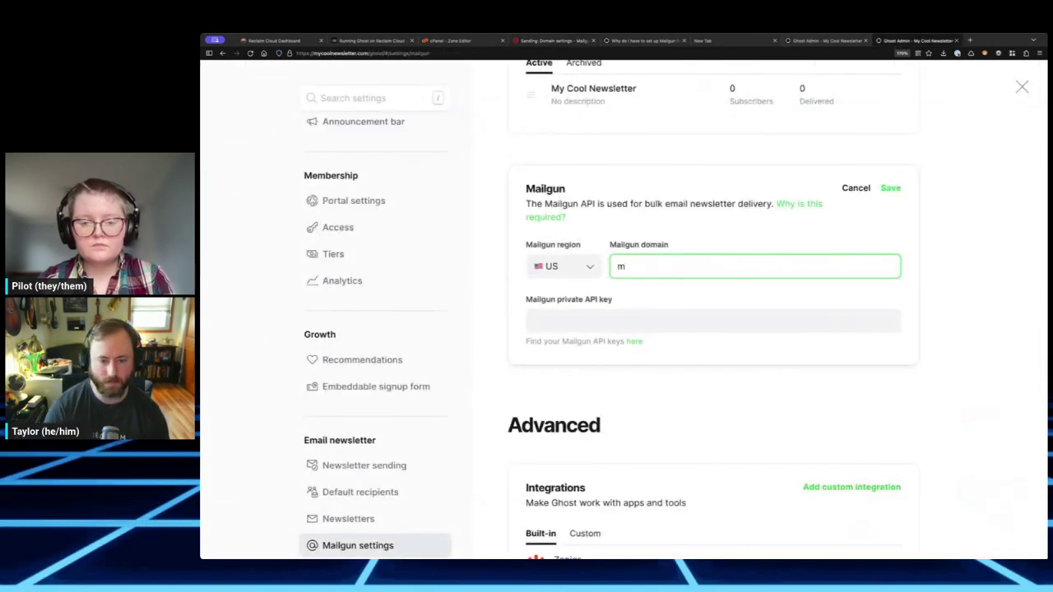
pyautogui.write('ycoolnewsle')
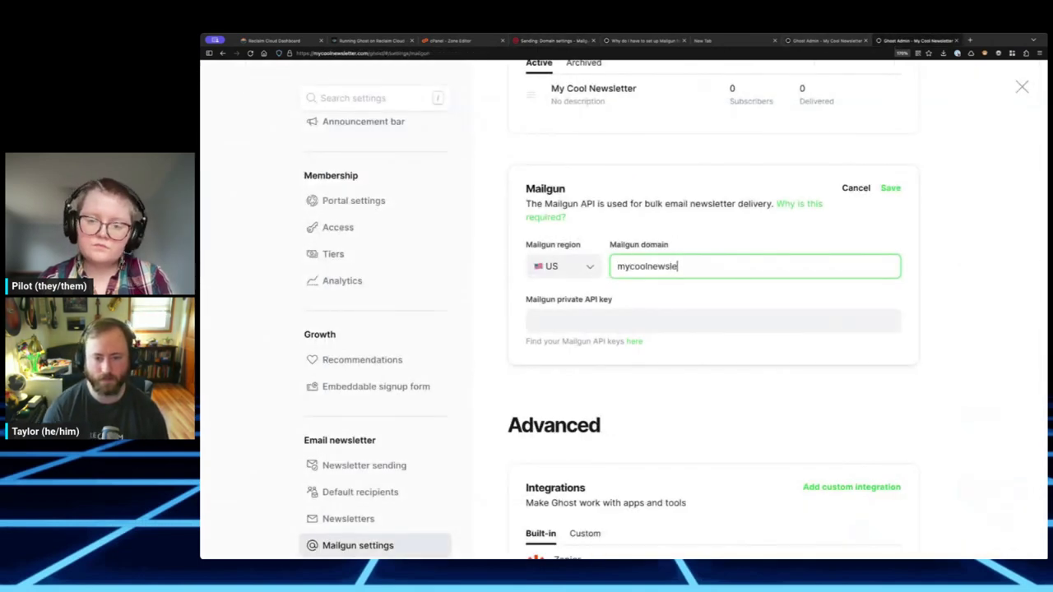
pyautogui.write('tter.com')
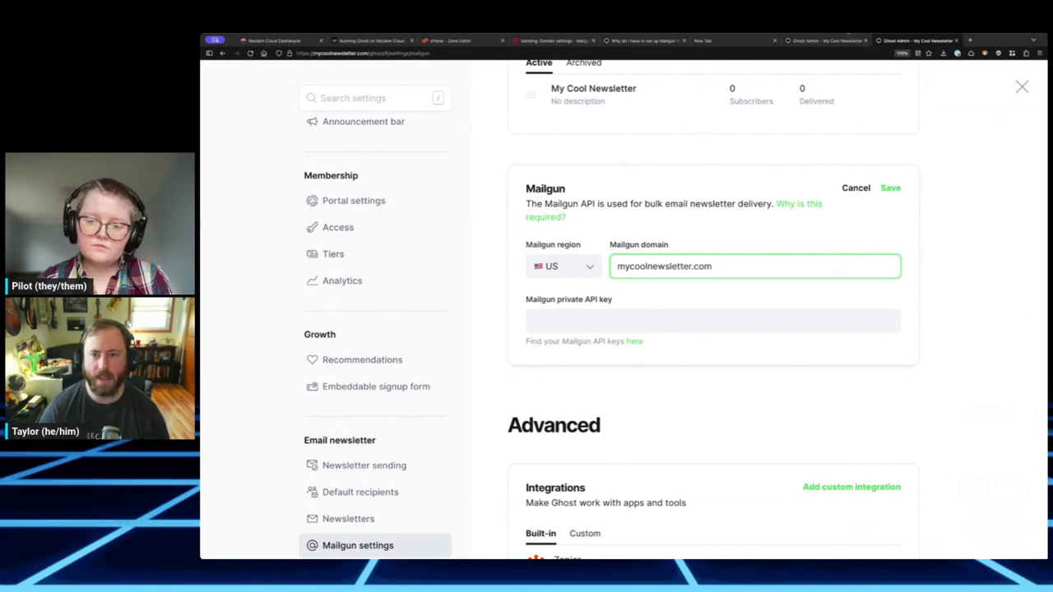
# - Copy the private API key from the notes into Ghost's Mailgun settings and save them
pyautogui.hotkey('ctrl', 'Tab')
pyautogui.hotkey('ctrl', 'Tab')
pyautogui.hotkey('ctrl', 'Tab')
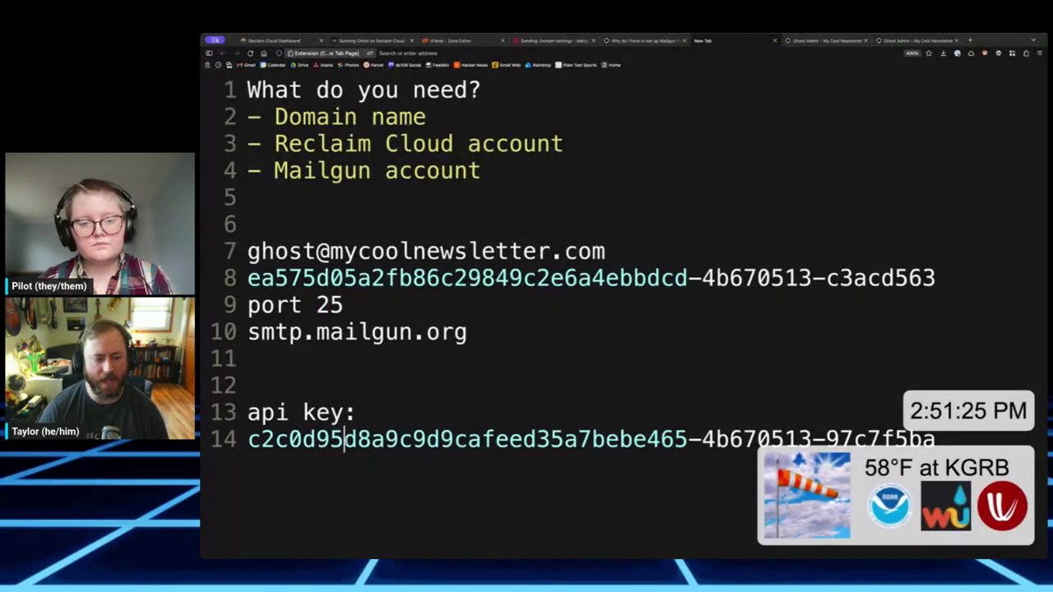
pyautogui.tripleClick(343, 439)
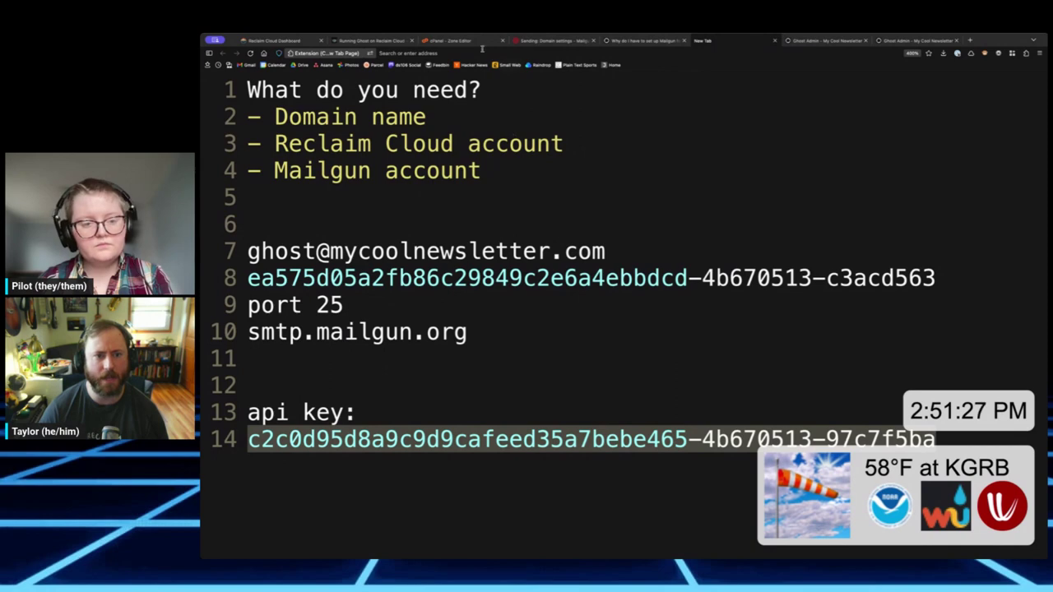
pyautogui.click(820, 41)
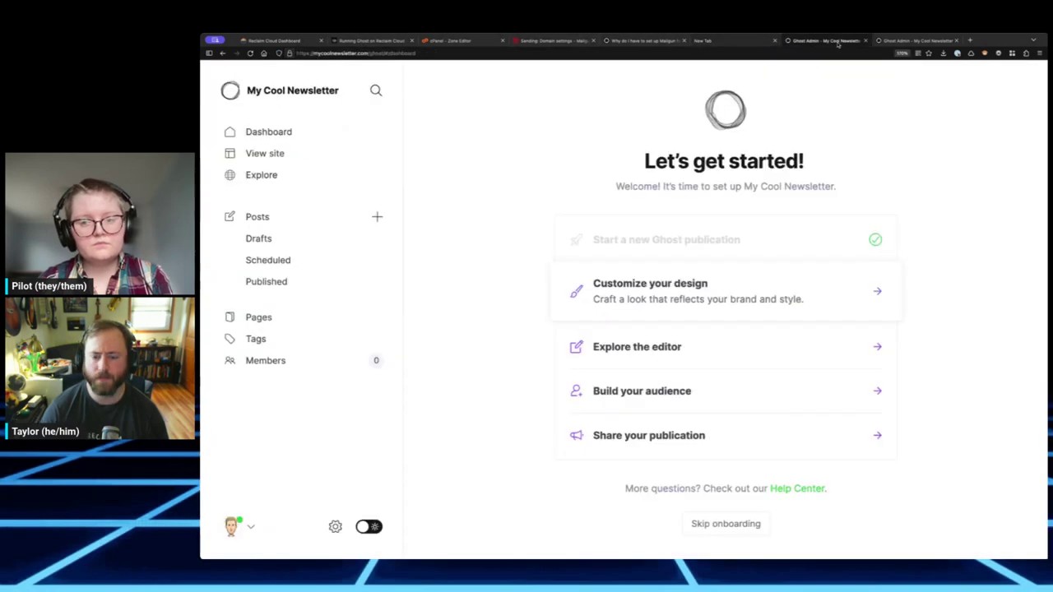
pyautogui.click(895, 40)
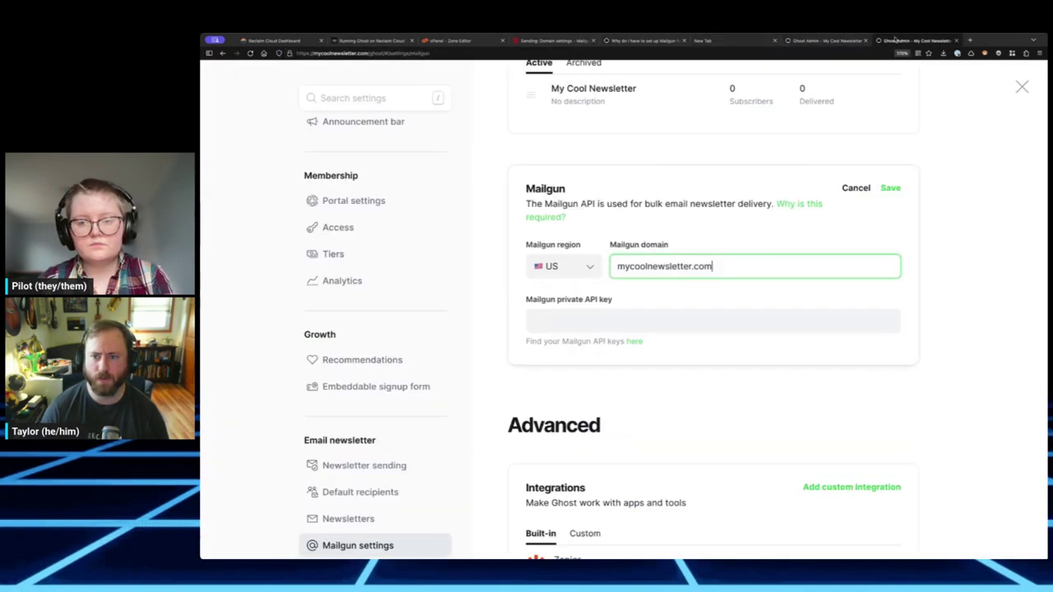
pyautogui.click(605, 319)
pyautogui.hotkey('ctrl', 'v')
pyautogui.click(890, 188)
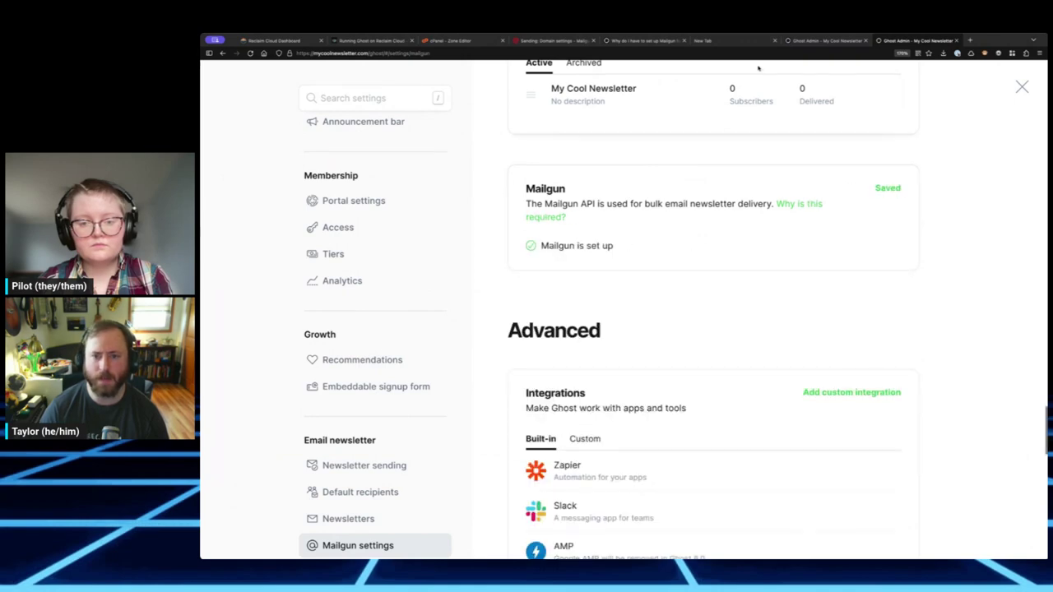
pyautogui.click(774, 40)
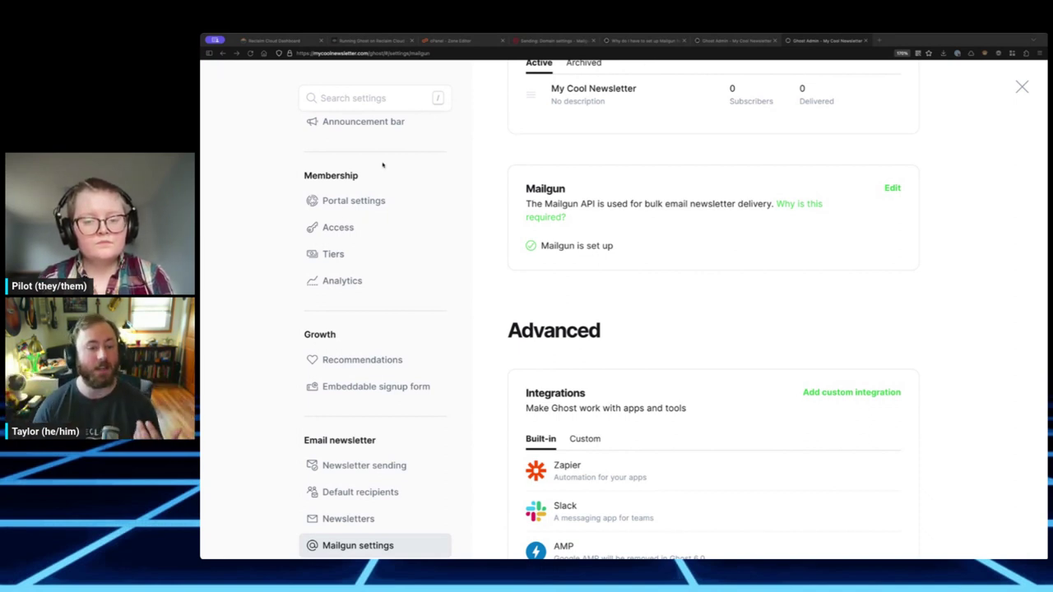
pyautogui.scroll(3, 372, 227)
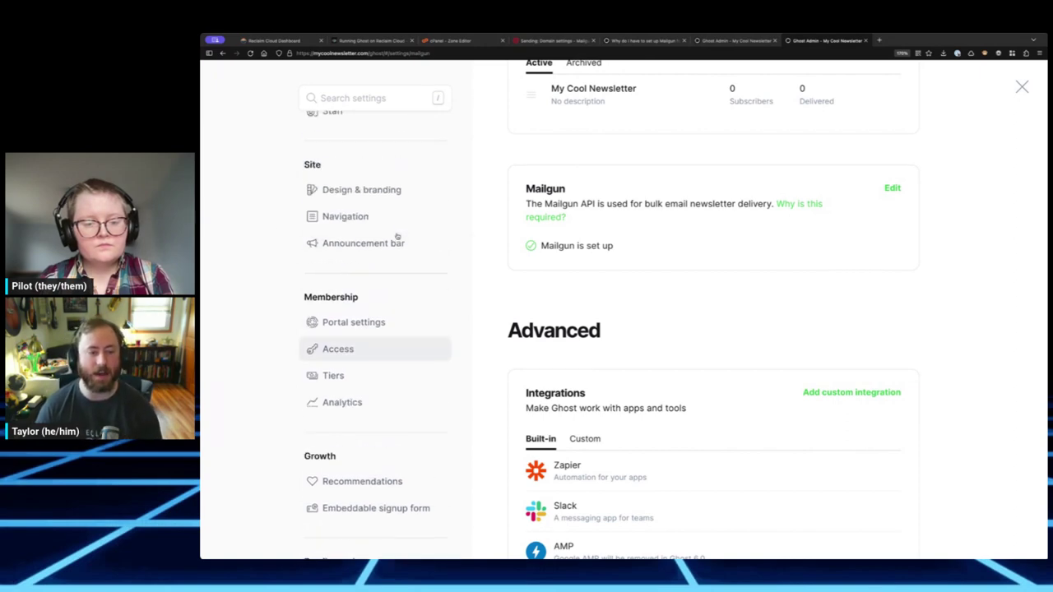
pyautogui.scroll(4, 375, 313)
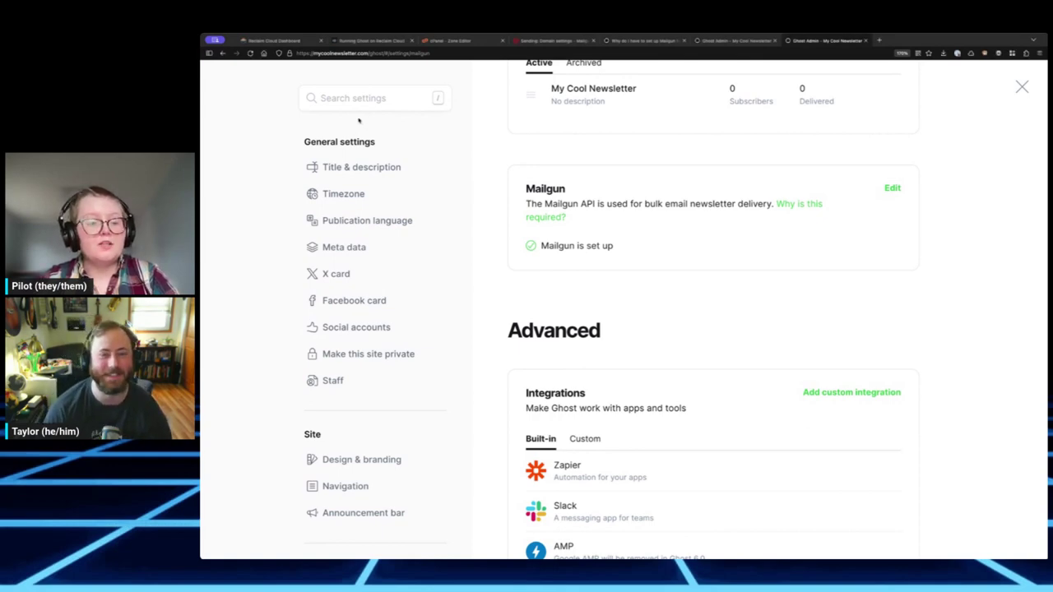
pyautogui.hotkey('ctrl', 't')
pyautogui.write('namech')
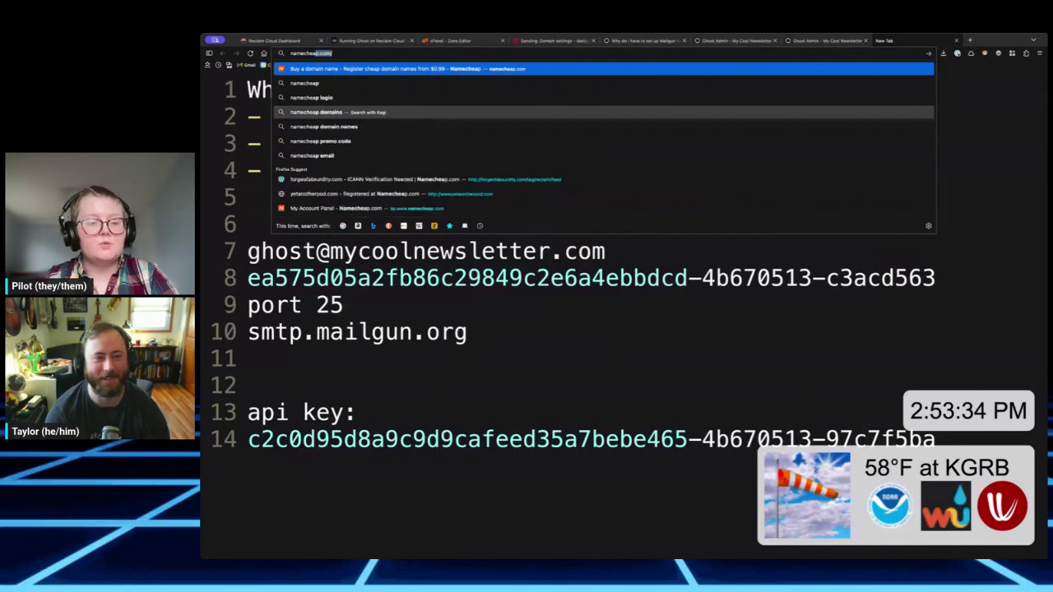
pyautogui.press('Return')
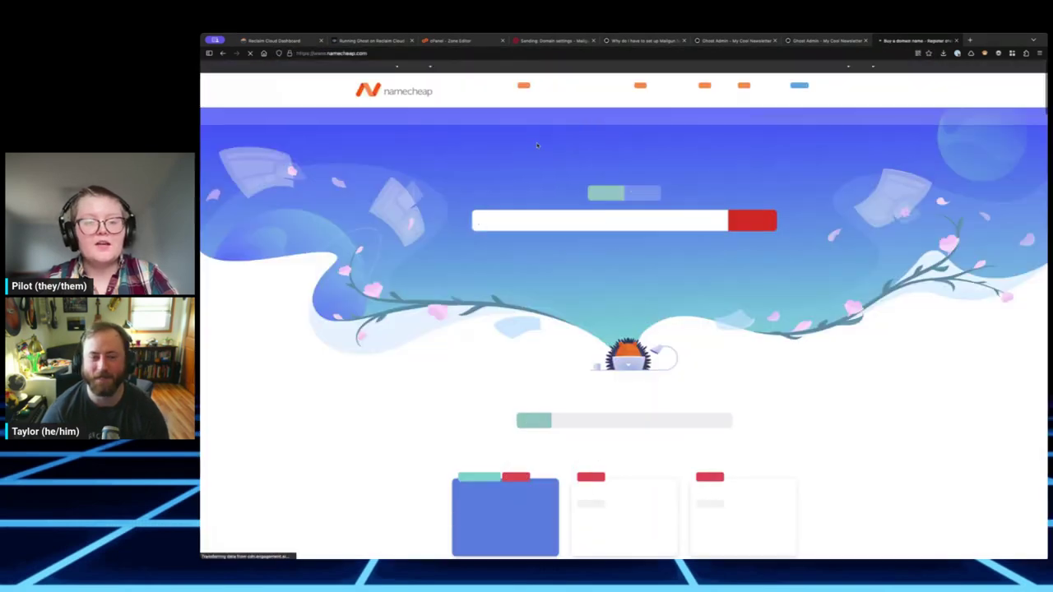
pyautogui.click(521, 218)
pyautogui.write('myc')
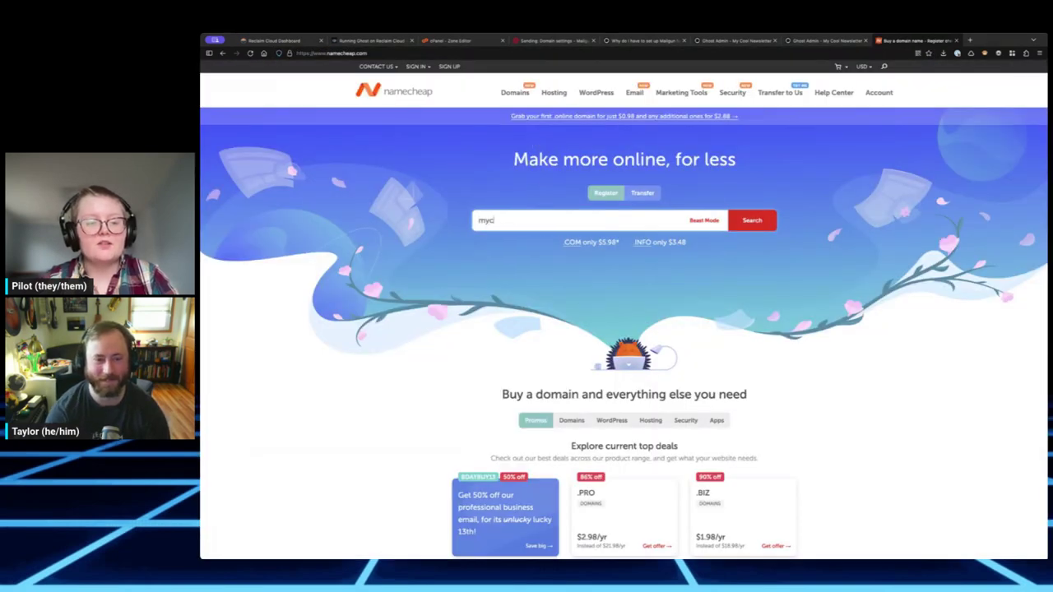
pyautogui.write('oolnewslet')
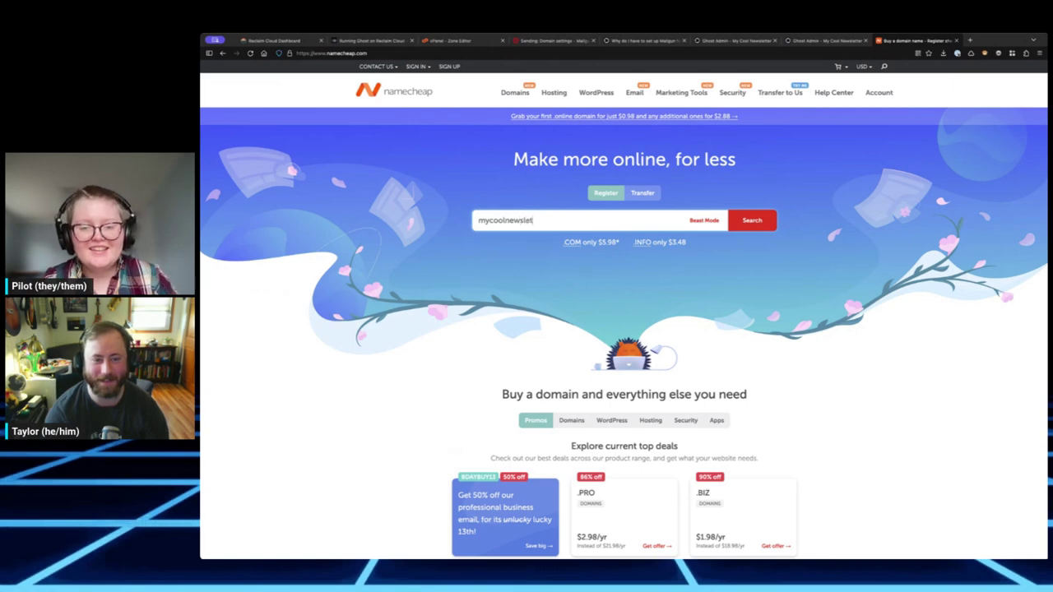
pyautogui.write('ter.party')
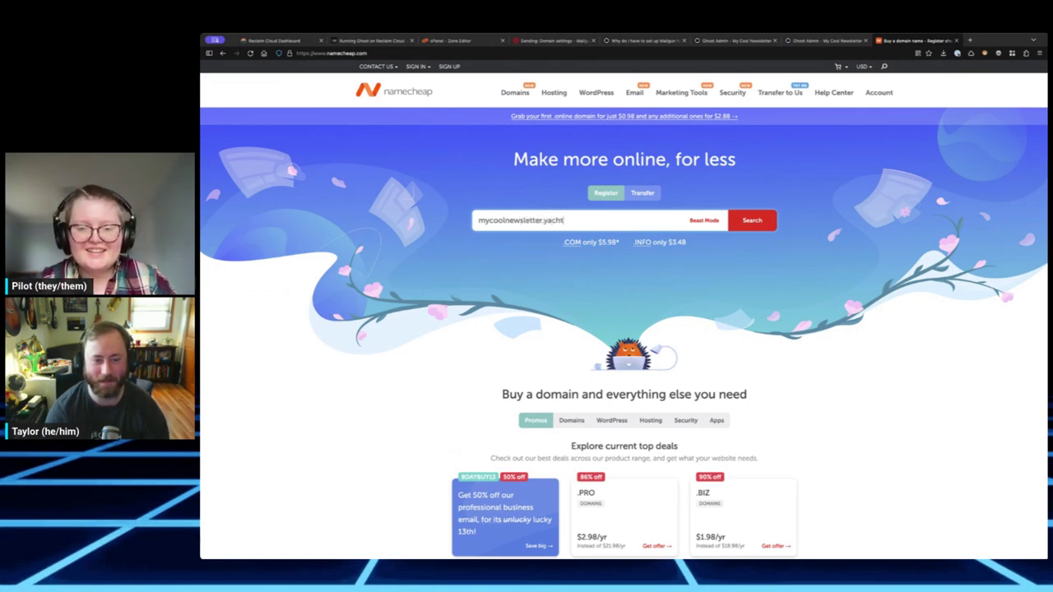
pyautogui.press('Return')
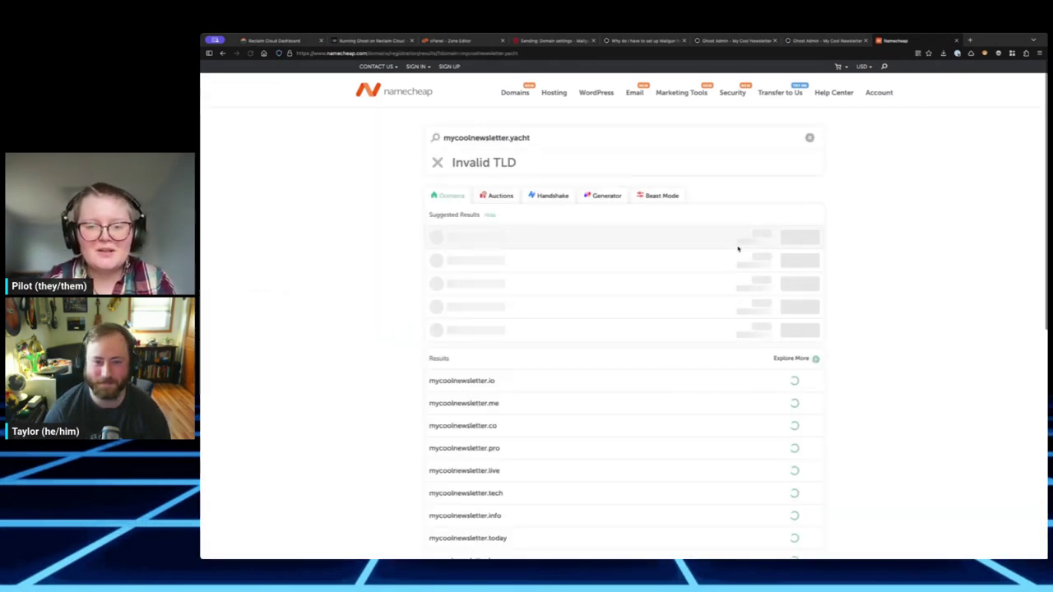
pyautogui.tripleClick(539, 138)
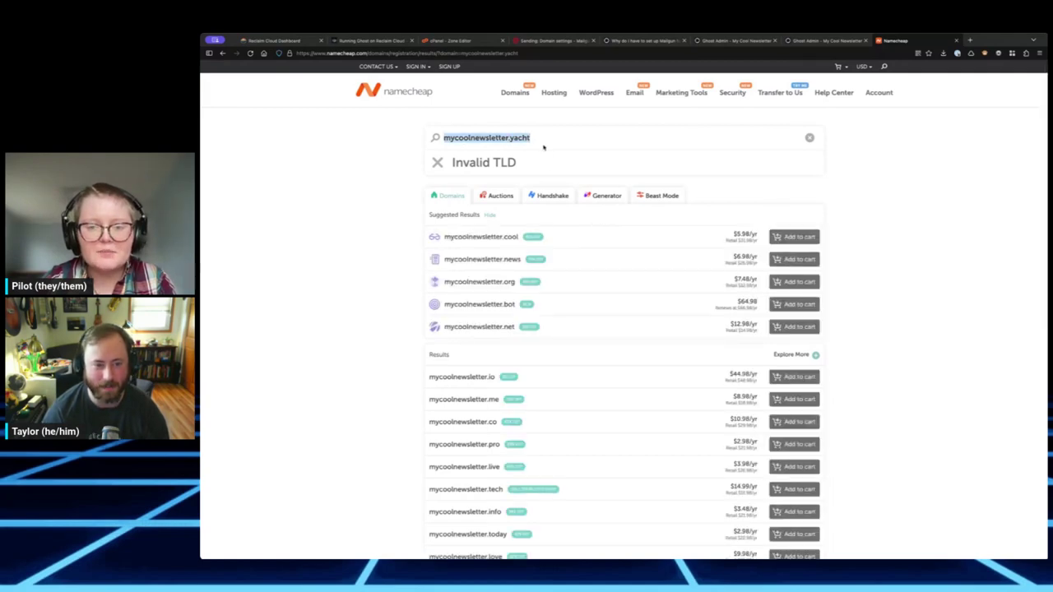
pyautogui.doubleClick(550, 142)
pyautogui.write('boat')
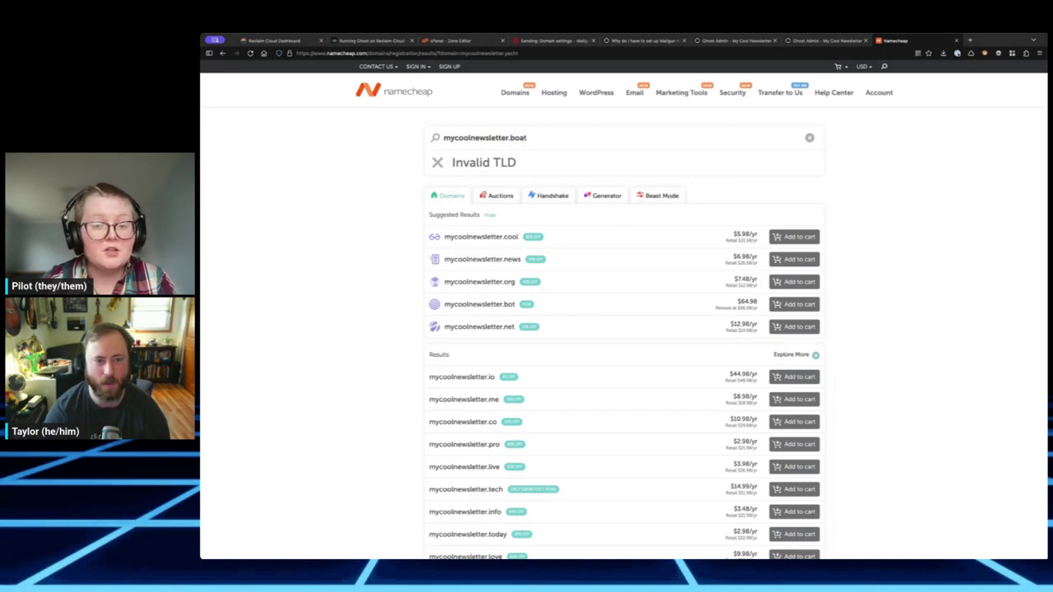
pyautogui.press('Return')
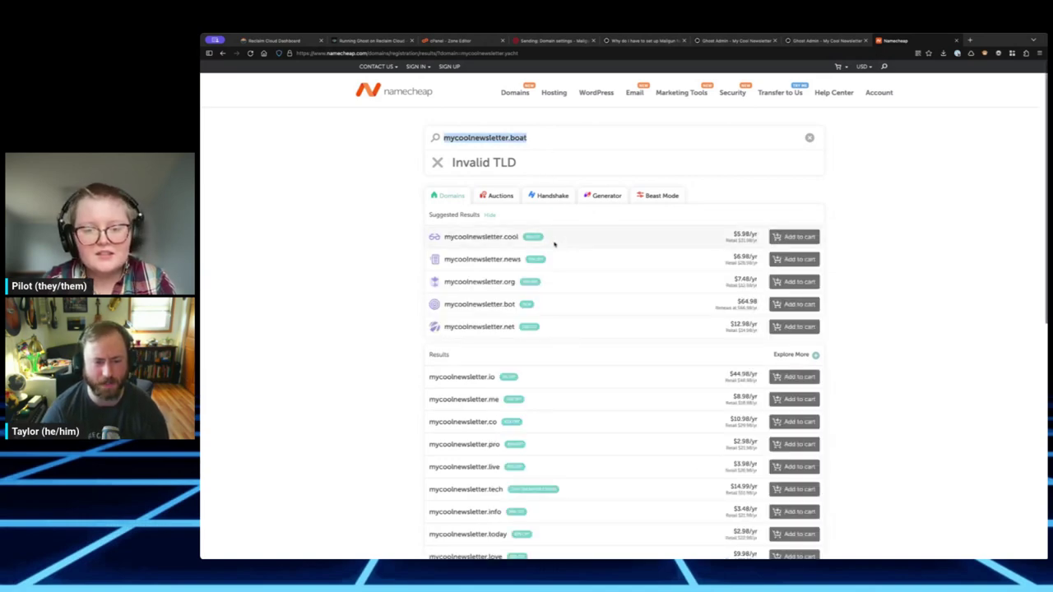
pyautogui.doubleClick(531, 135)
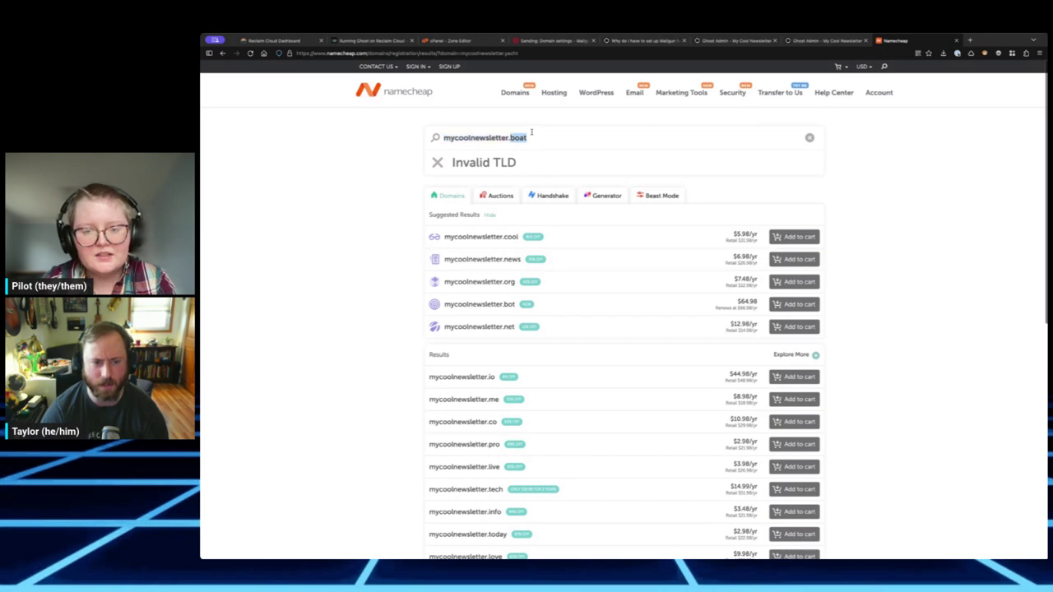
pyautogui.tripleClick(531, 134)
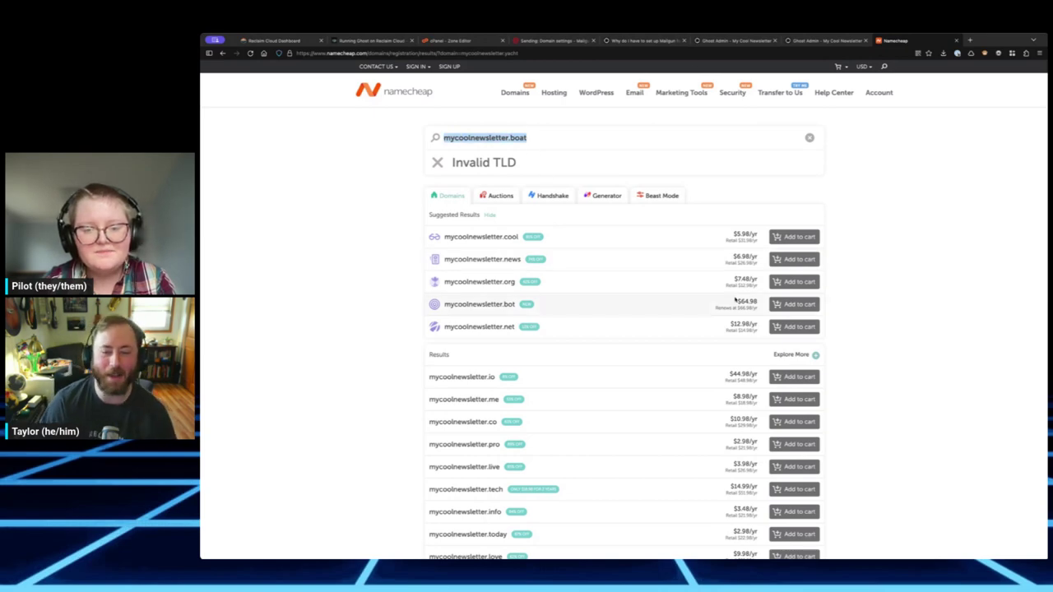
pyautogui.scroll(-3, 728, 285)
pyautogui.scroll(3, 588, 207)
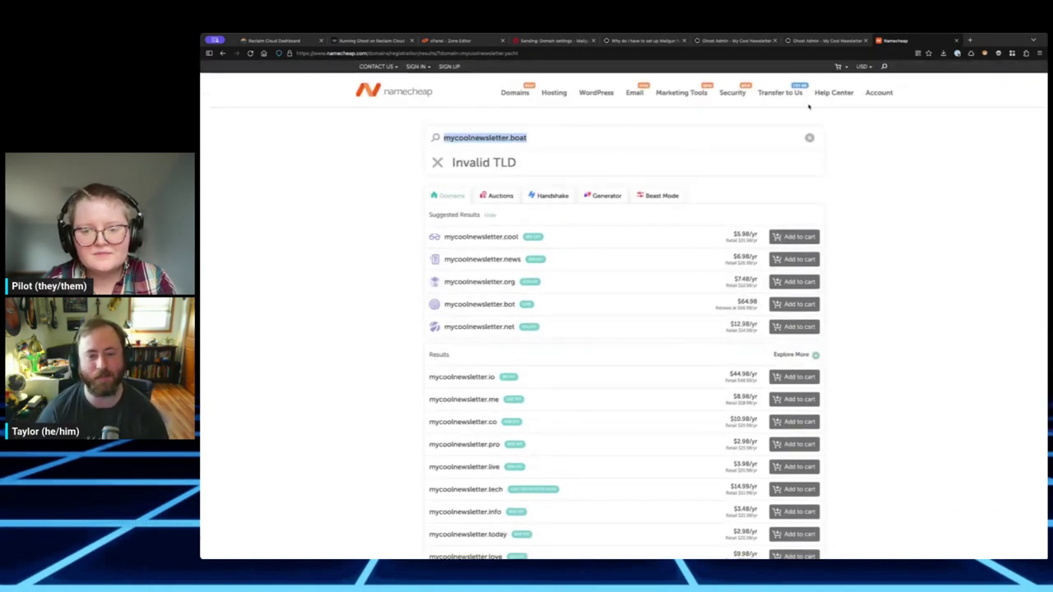
pyautogui.hotkey('ctrl', 'w')
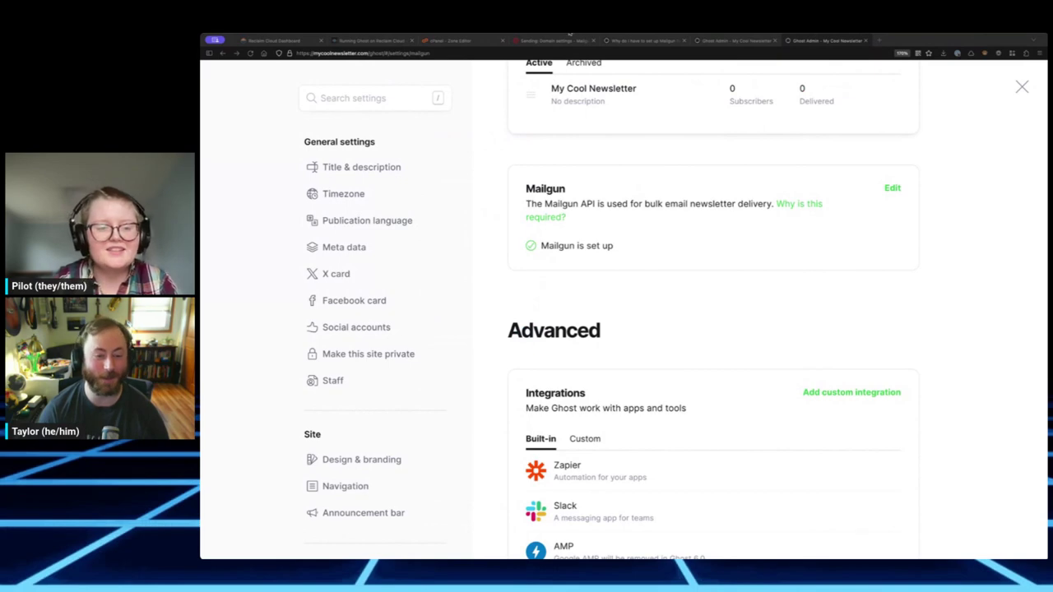